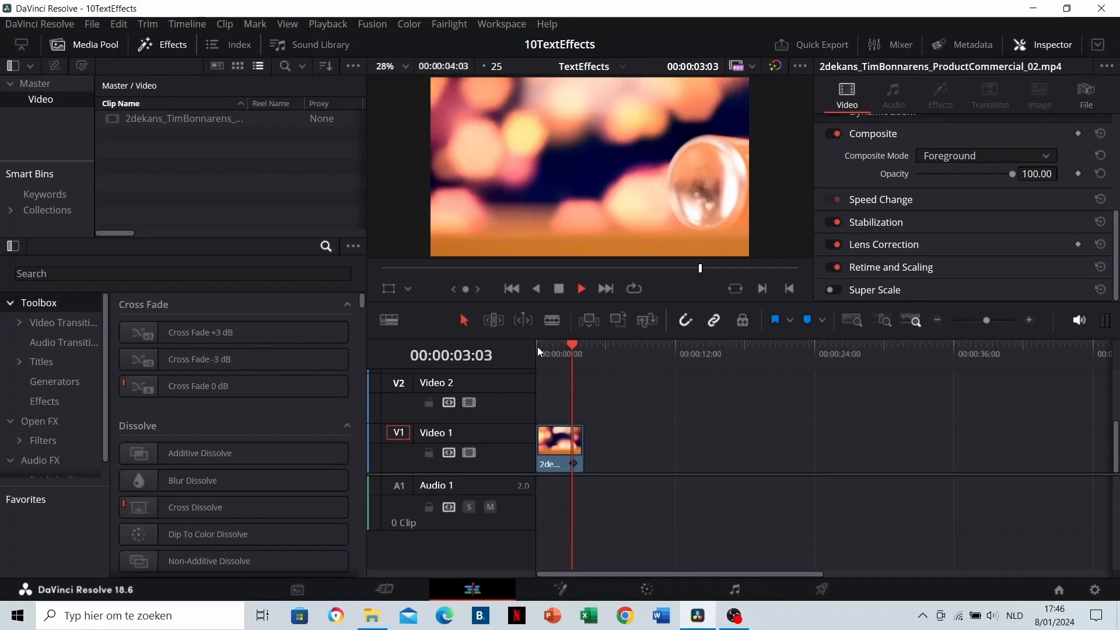
Add a basic Text title on Video 2 at the timeline start and trim it to the video clip's length.
key("Home")
left_click(132, 275)
type("tex")
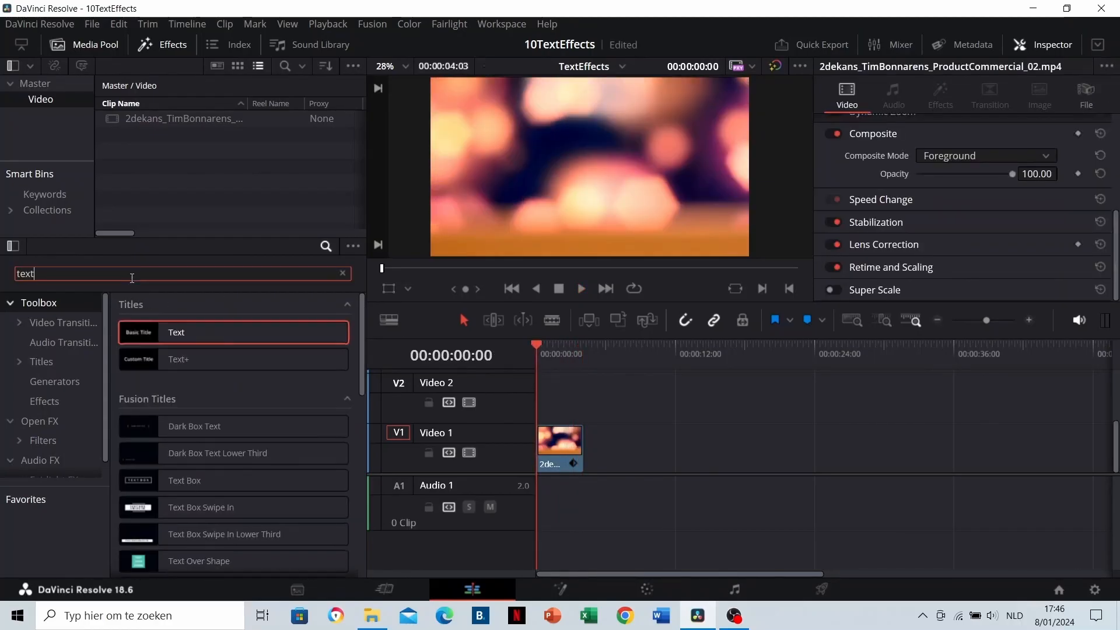
left_click_drag(162, 329, 538, 404)
left_click(582, 352)
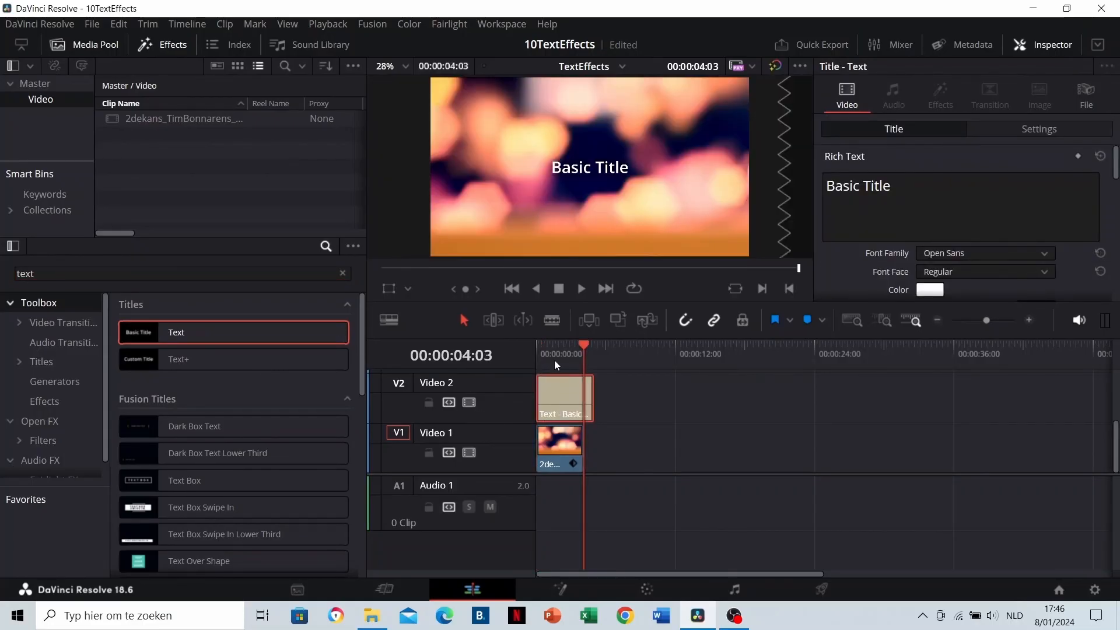
left_click(555, 354)
Change the title text to FANTA and set its font to Roboto Bold.
triple_click(846, 191)
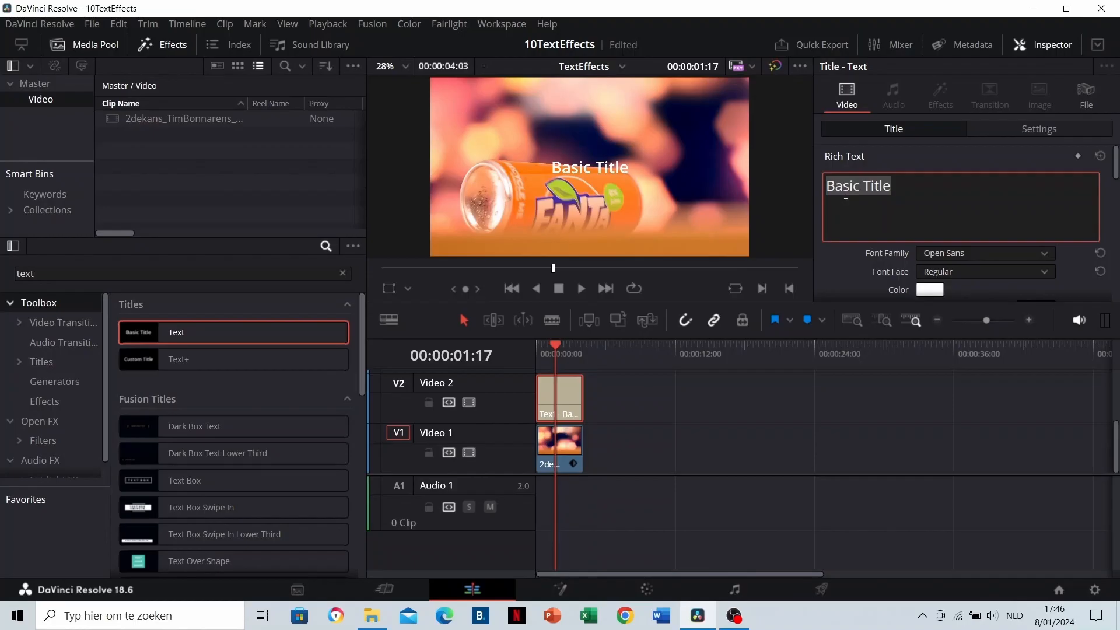
type("FANTA")
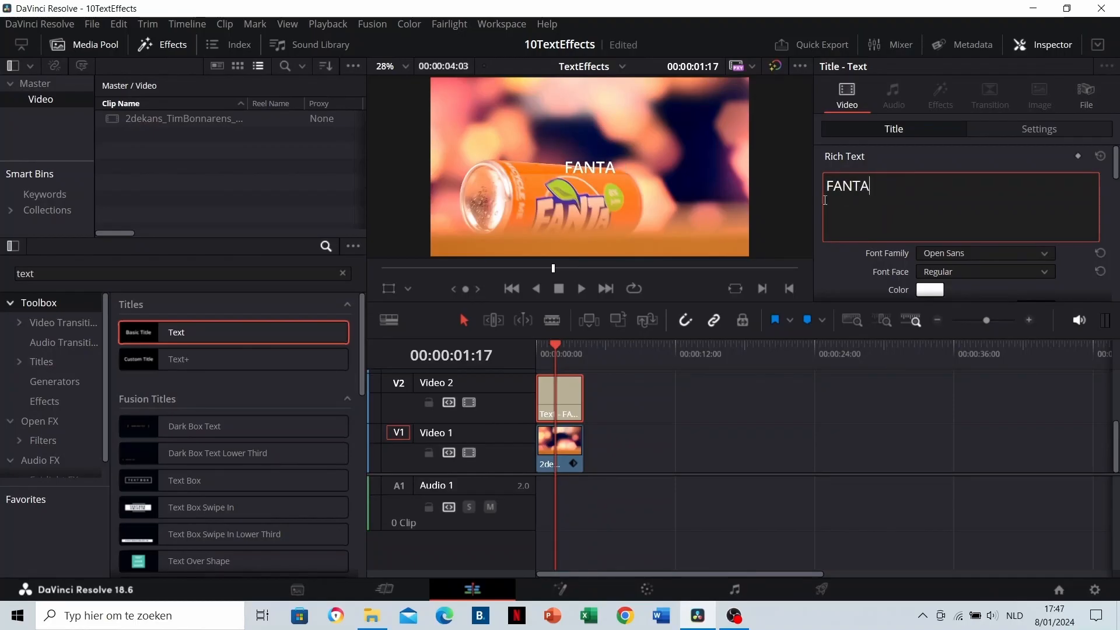
left_click(950, 254)
scroll(960, 389, "down", 10)
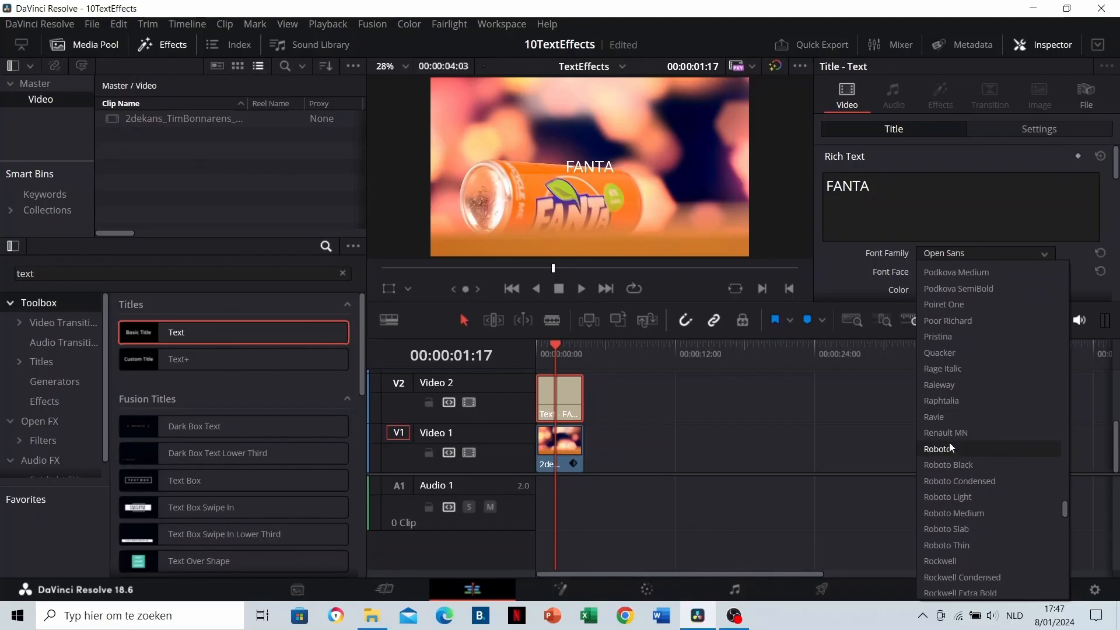
left_click(948, 449)
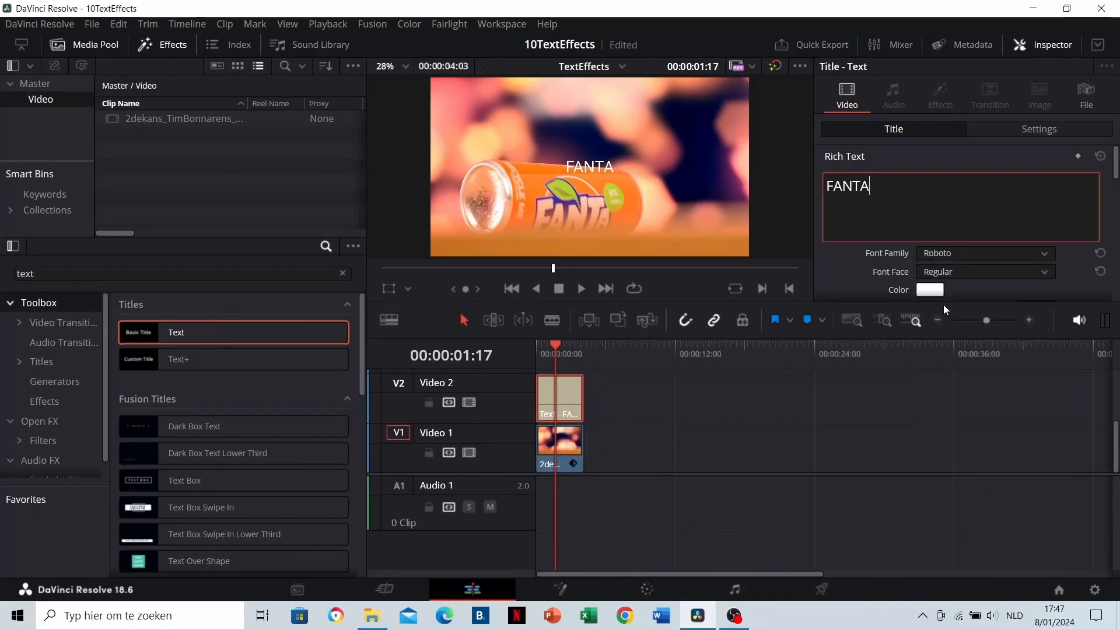
left_click(945, 273)
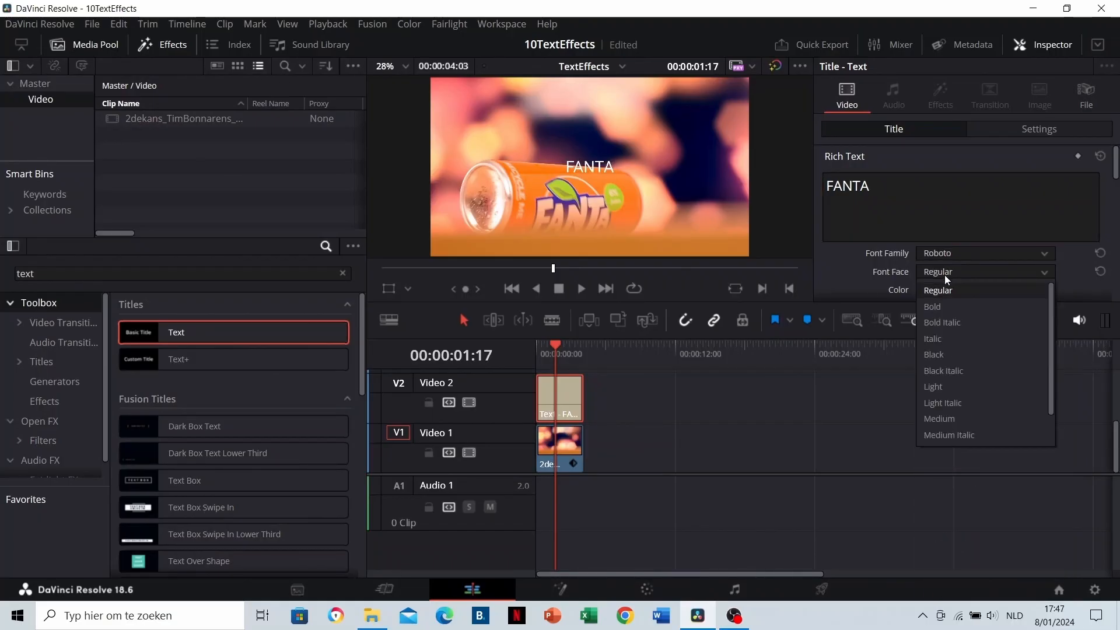
left_click(947, 307)
Enlarge the FANTA title to font size 522.
scroll(916, 193, "down", 2)
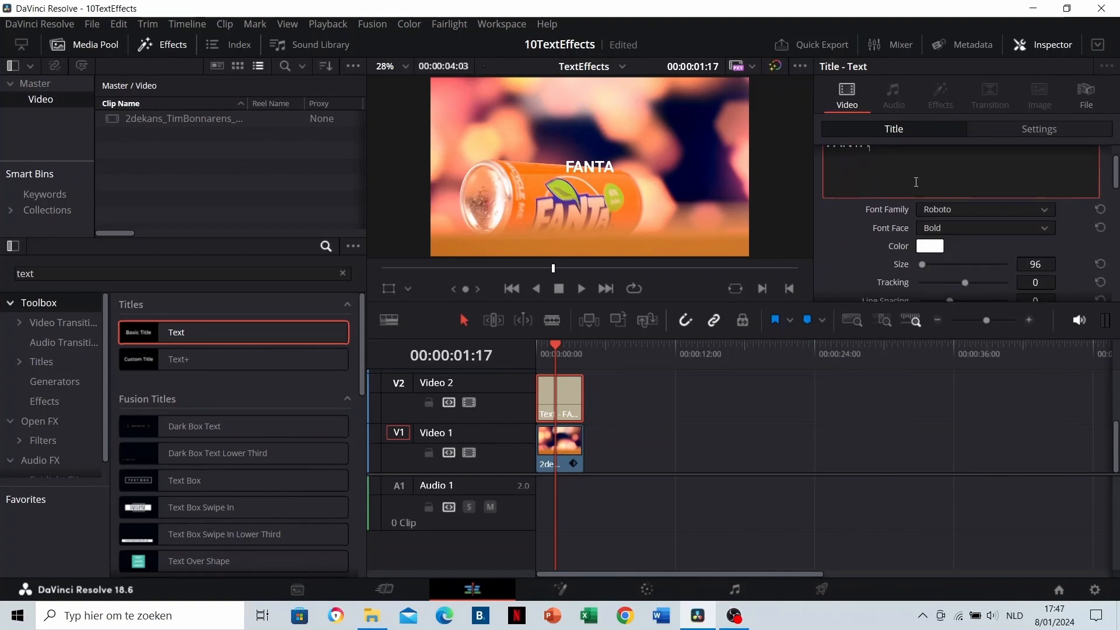
scroll(916, 182, "down", 1)
left_click_drag(1037, 221, 1087, 220)
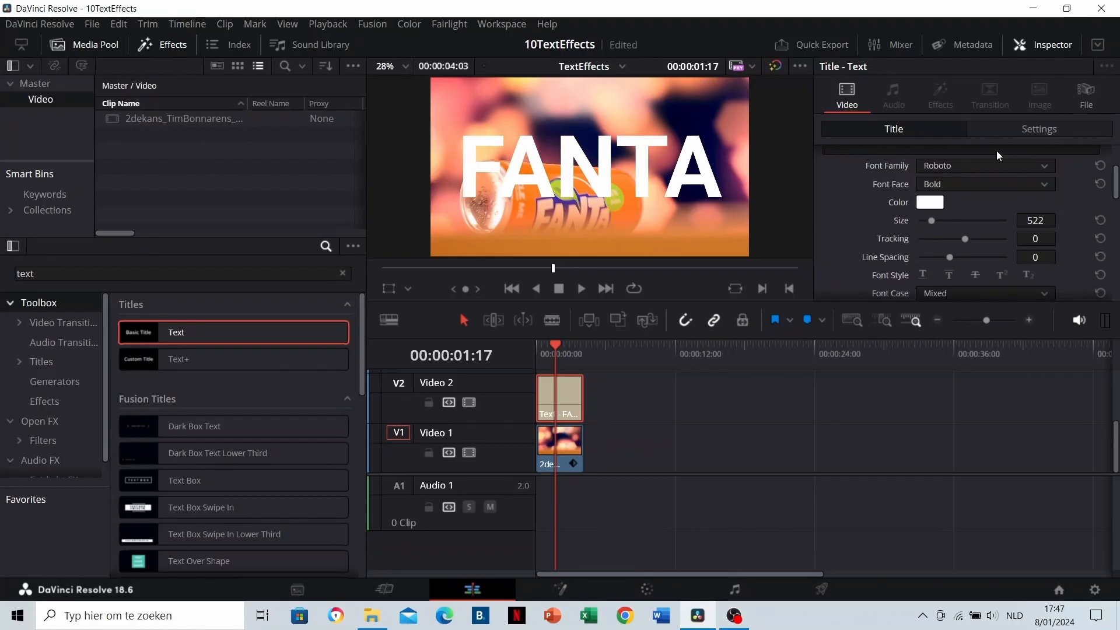
Try enlarging the title with the transform zoom to 15.030, undo it, and return to the title properties.
left_click(999, 128)
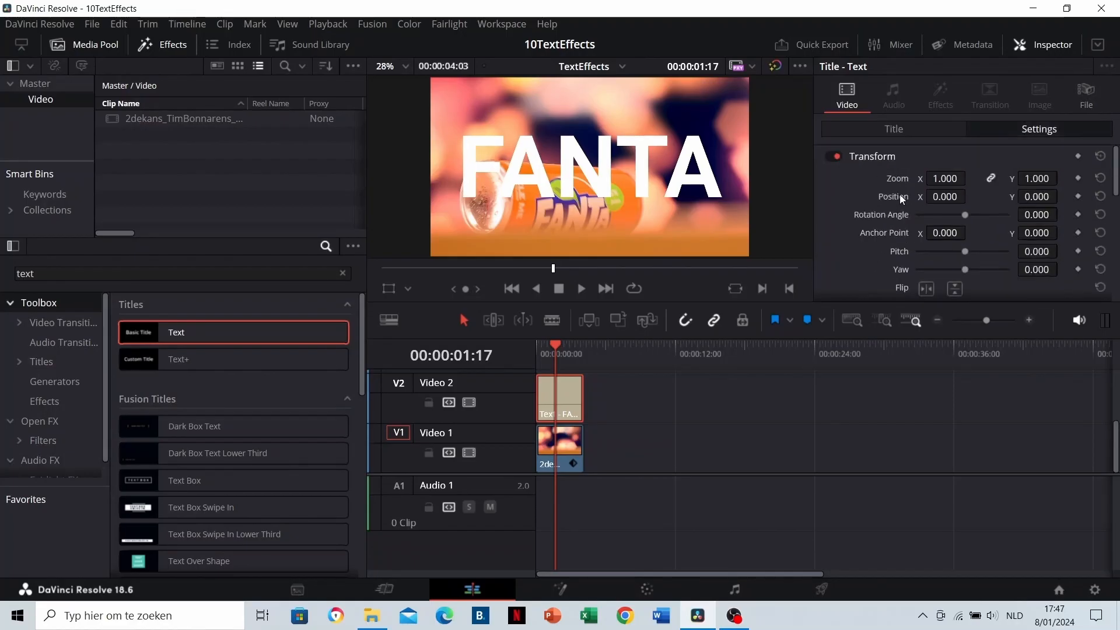
mouse_move(945, 178)
left_mouse_down()
mouse_move(1018, 178)
mouse_move(938, 180)
left_mouse_up()
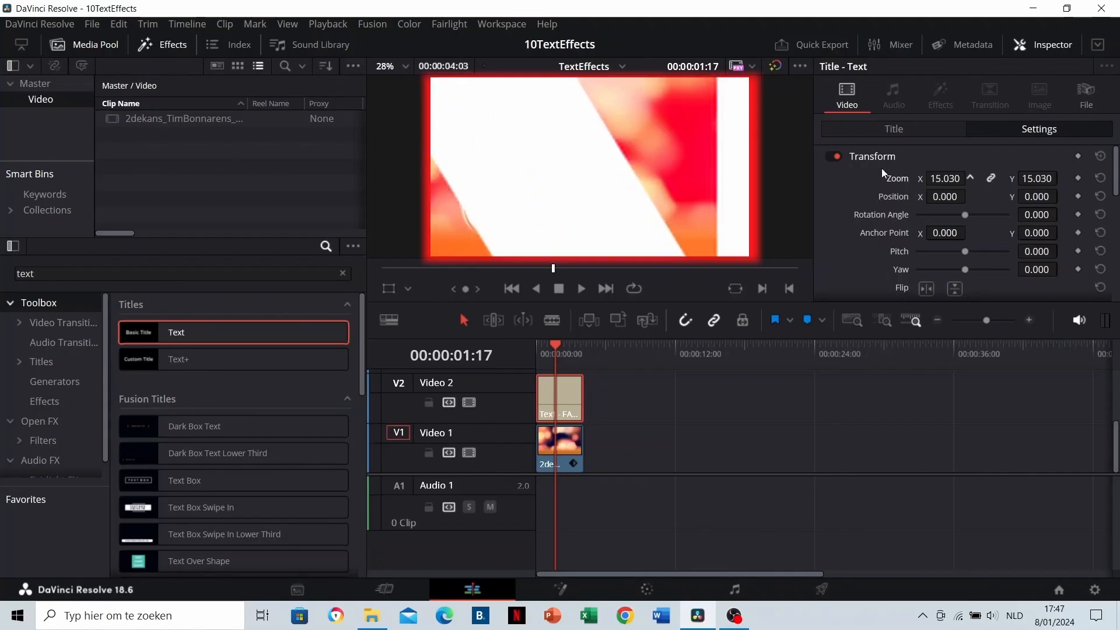
key("ctrl+z")
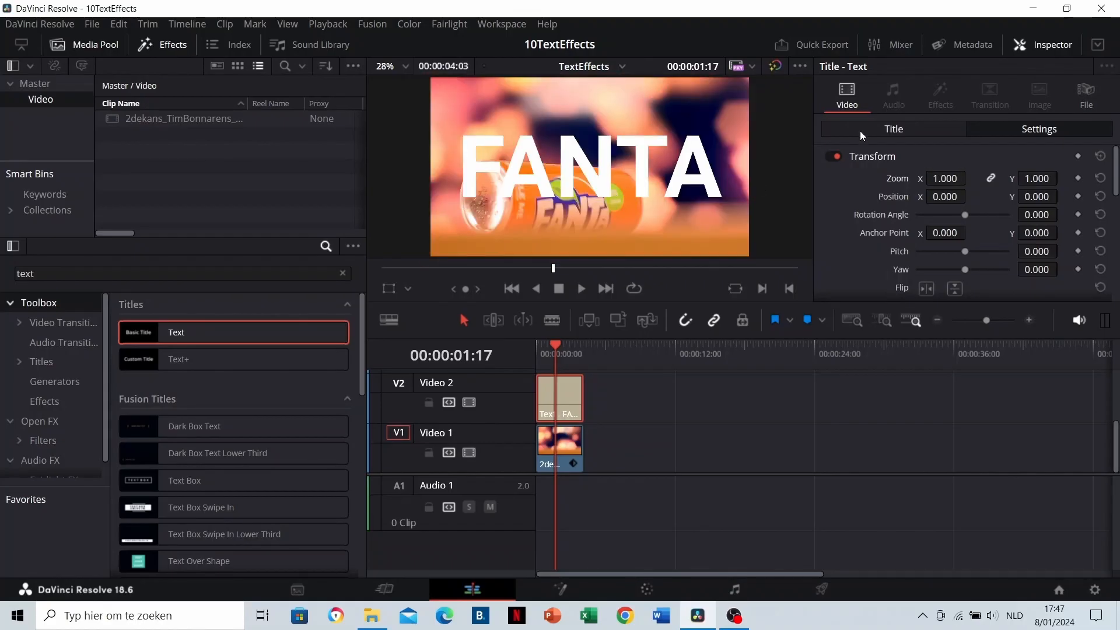
left_click(867, 130)
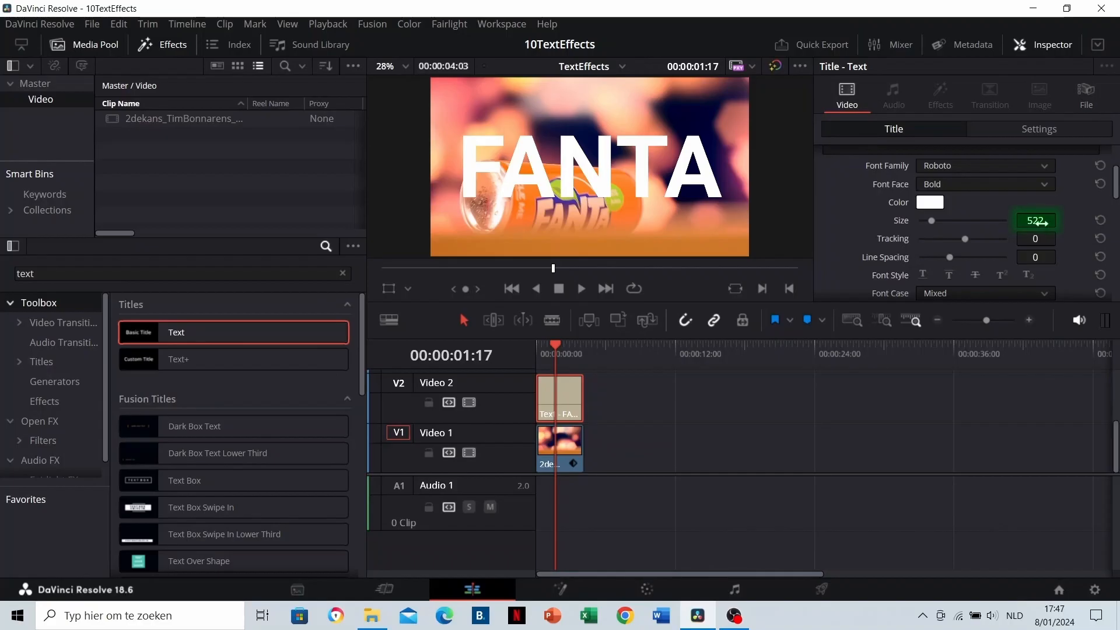
Swap the clips so the video is on Video 2 and the FANTA title is on Video 1.
mouse_move(563, 402)
left_mouse_down()
mouse_move(606, 435)
mouse_move(600, 446)
mouse_move(561, 409)
left_mouse_up()
left_click_drag(604, 453, 551, 448)
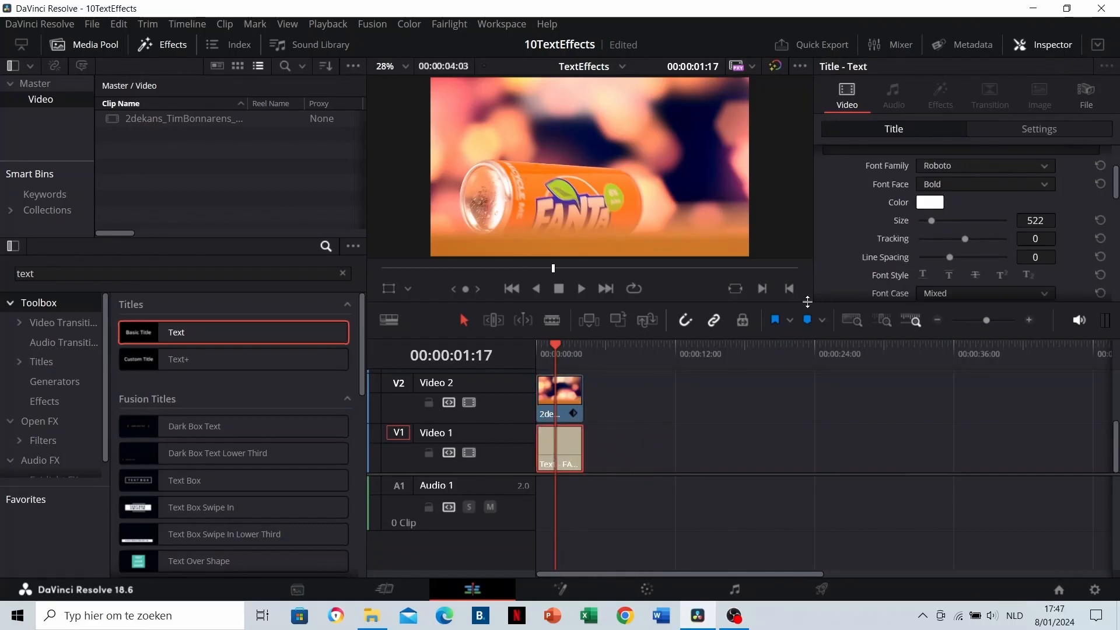
Set the FANTA title's composite mode to Alpha.
left_click(1002, 125)
scroll(869, 183, "down", 3)
scroll(869, 184, "down", 5)
left_click(953, 221)
scroll(946, 320, "down", 6)
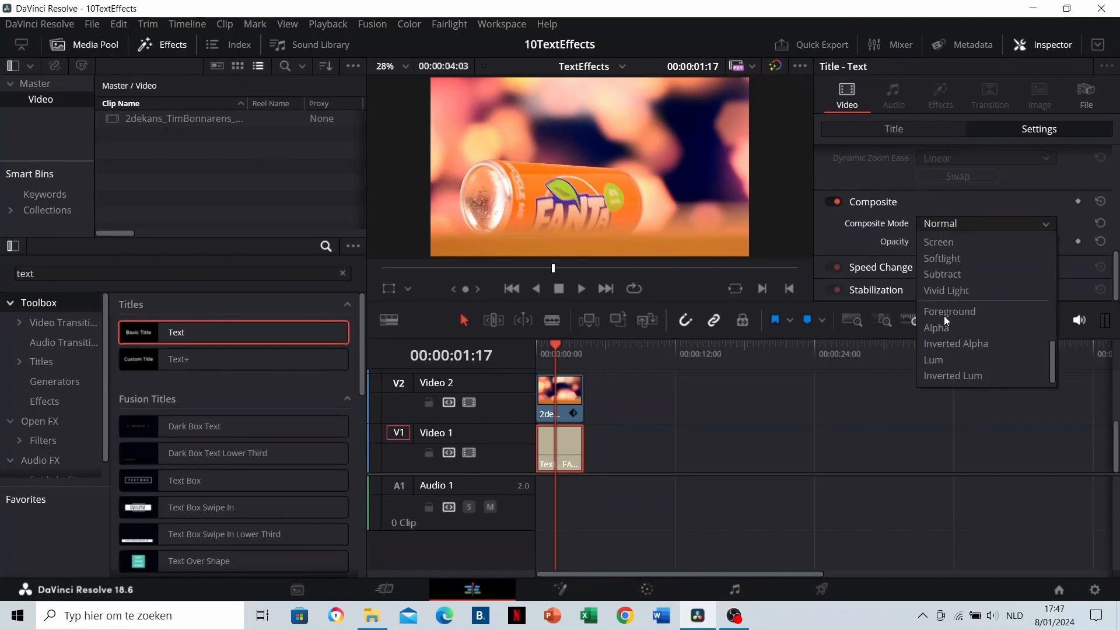
left_click(943, 329)
Set the Video 2 clip's composite mode to Foreground and play the timeline from the start.
left_click(566, 399)
left_click(1000, 154)
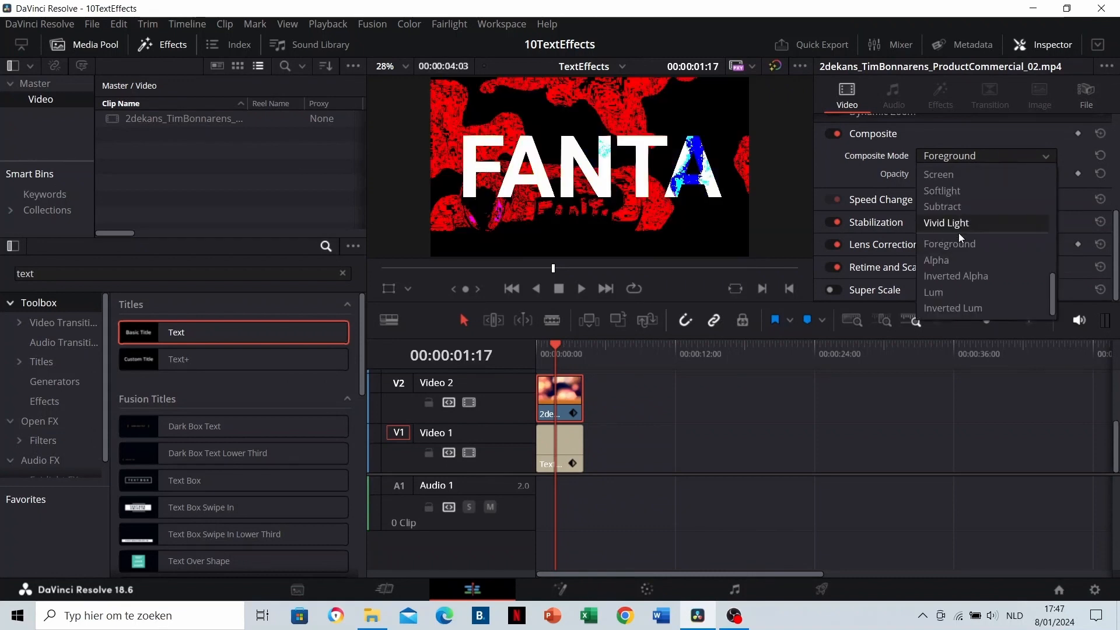
left_click(949, 244)
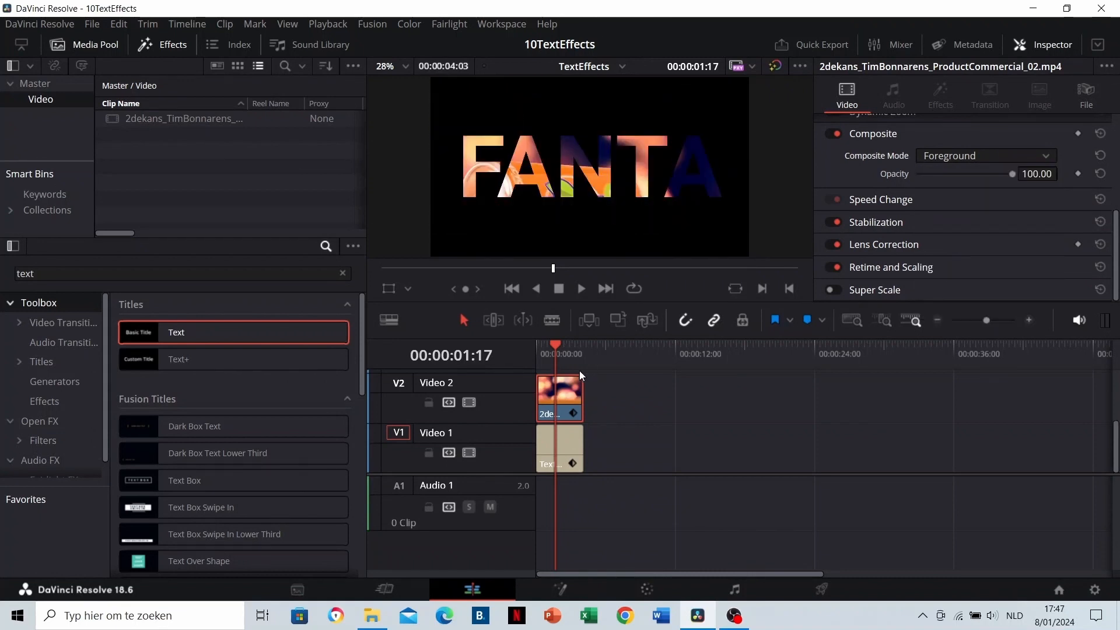
key("Home")
key("space")
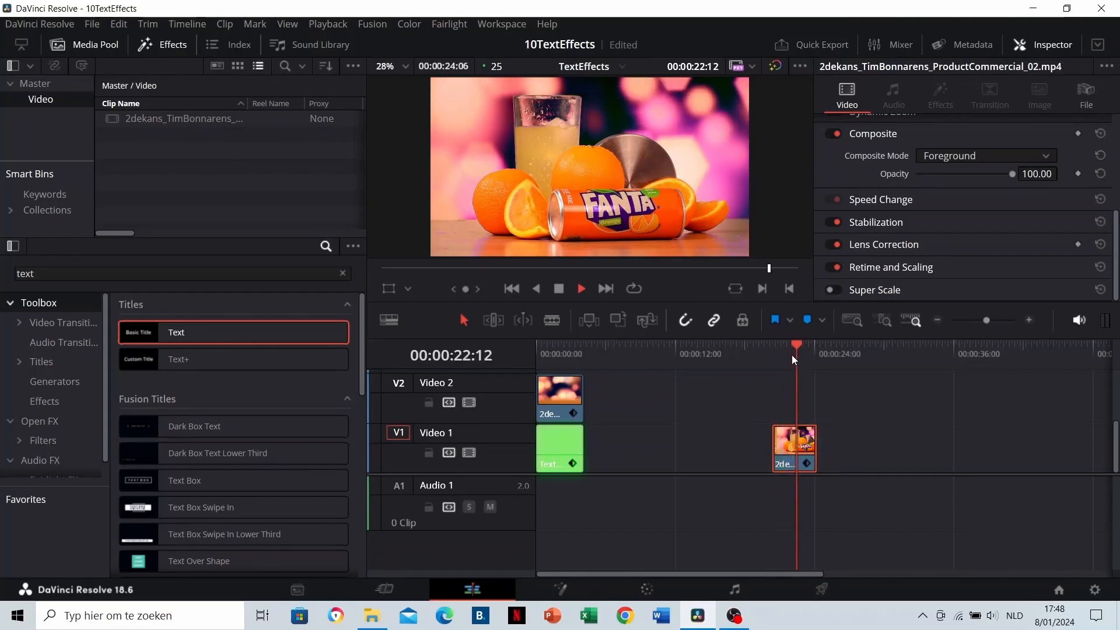
Move the separate product clip on Video 1 earlier and set its composite mode to Normal.
left_click_drag(794, 459, 737, 459)
left_click(742, 359)
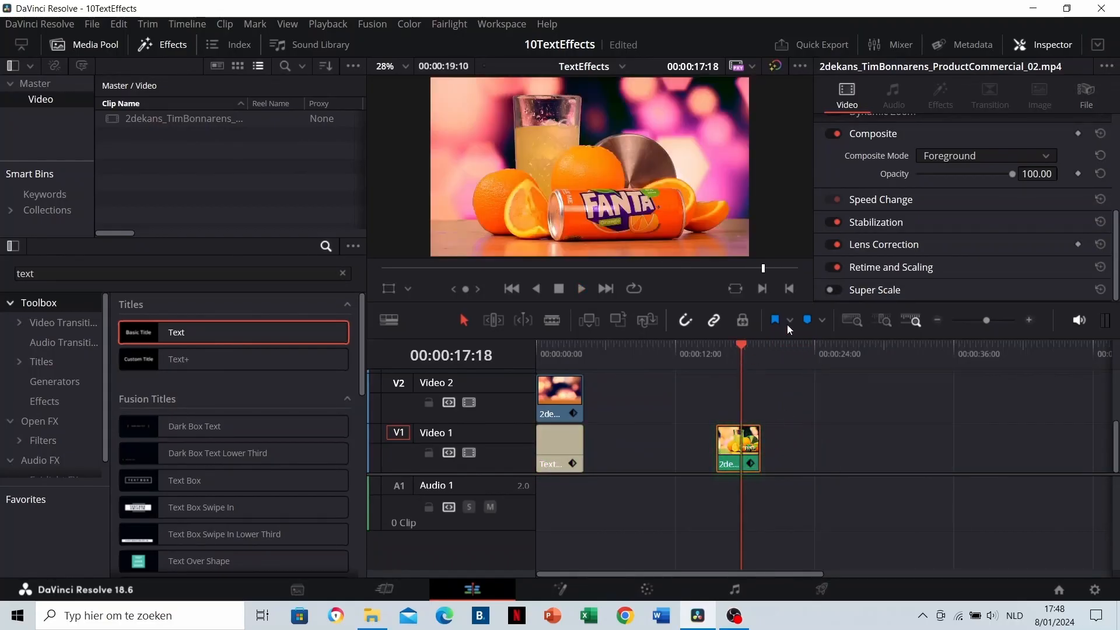
left_click(958, 155)
scroll(955, 211, "up", 5)
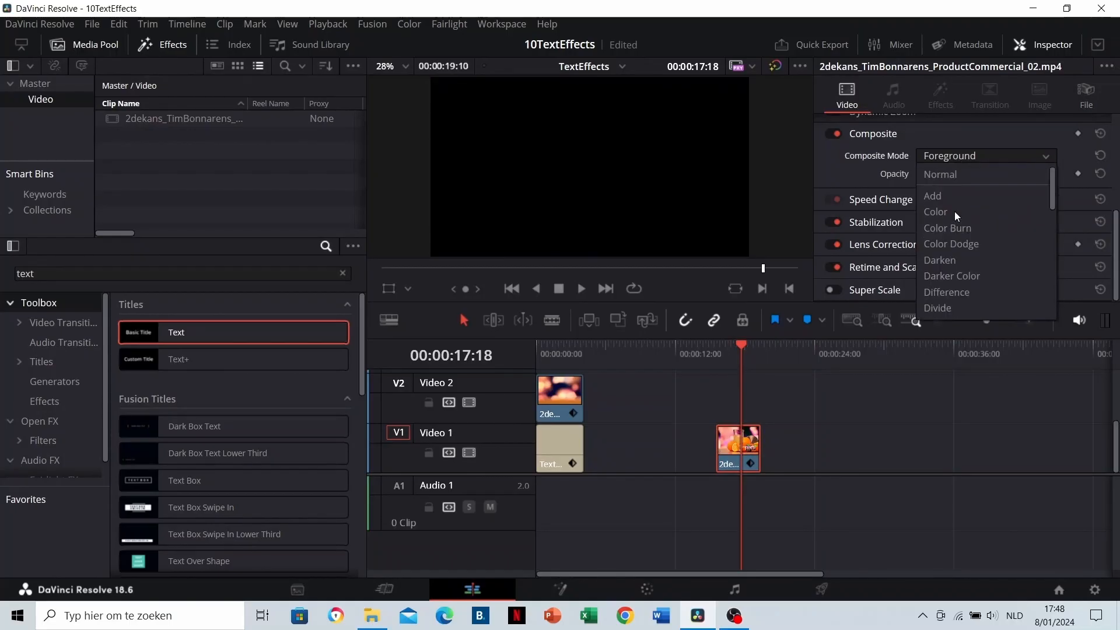
left_click(948, 175)
Shift the title and its video fill up one track, place the product clip beneath them at the start, and play the result.
left_click_drag(646, 450, 554, 408)
left_click_drag(749, 455, 544, 451)
left_click(536, 367)
key("space")
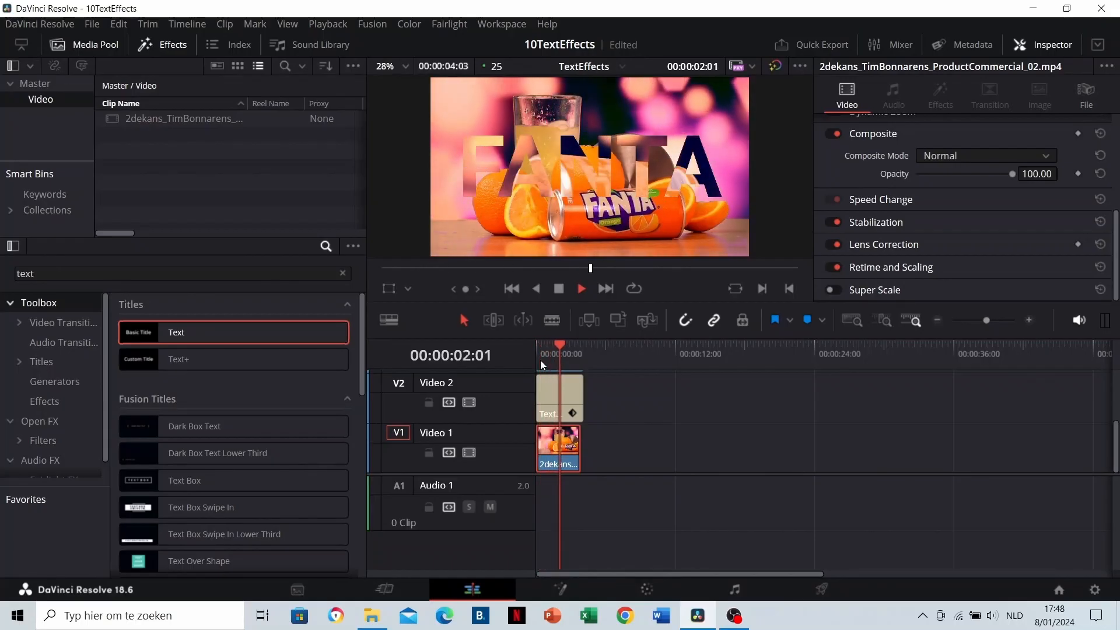
key("space")
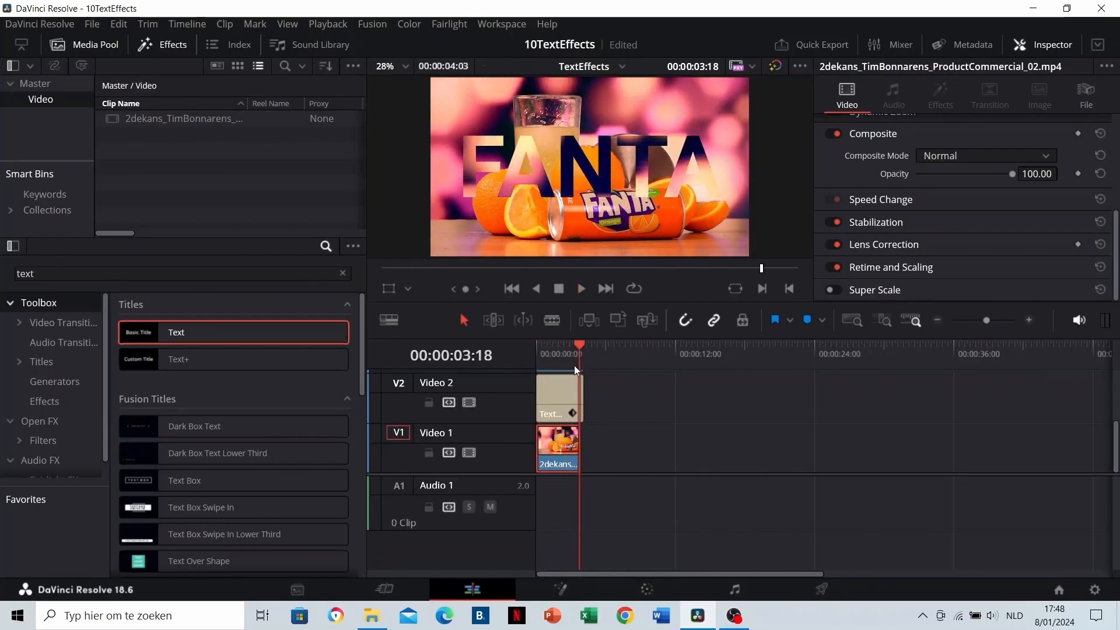
Trim the FANTA title and its video fill to the end of the background clip.
scroll(573, 402, "up", 2)
left_click(582, 353)
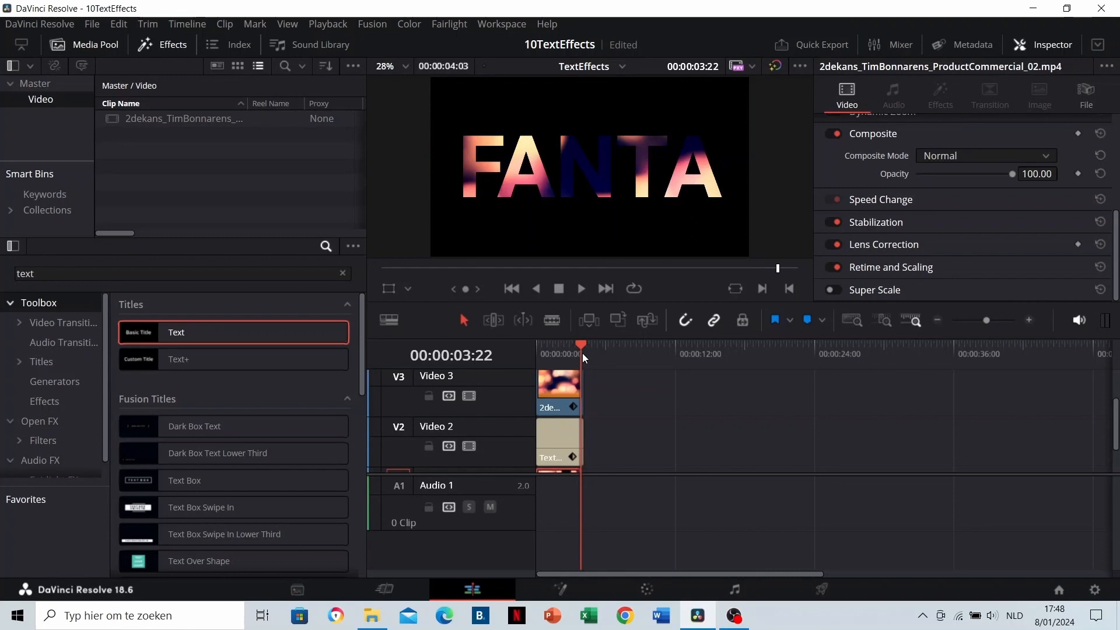
scroll(601, 409, "down", 2)
left_click(559, 383)
left_click(612, 411)
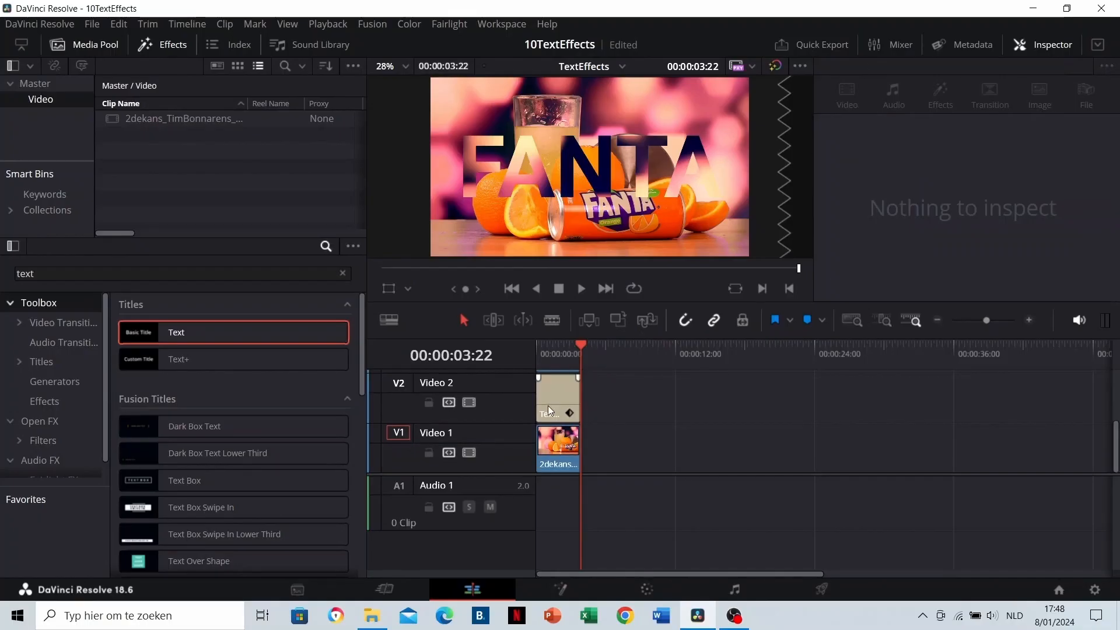
Move the title and its video fill up one more track and duplicate the title onto Video 2.
left_click(548, 405)
left_click(552, 356)
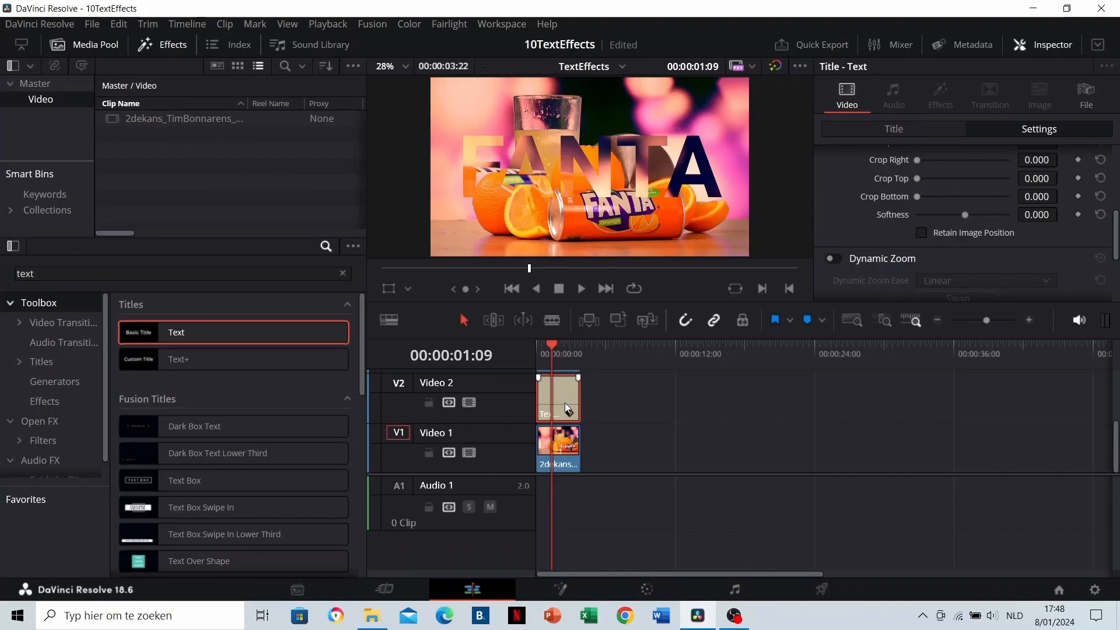
scroll(566, 403, "up", 2)
left_click_drag(617, 419, 554, 439)
scroll(565, 425, "down", 1)
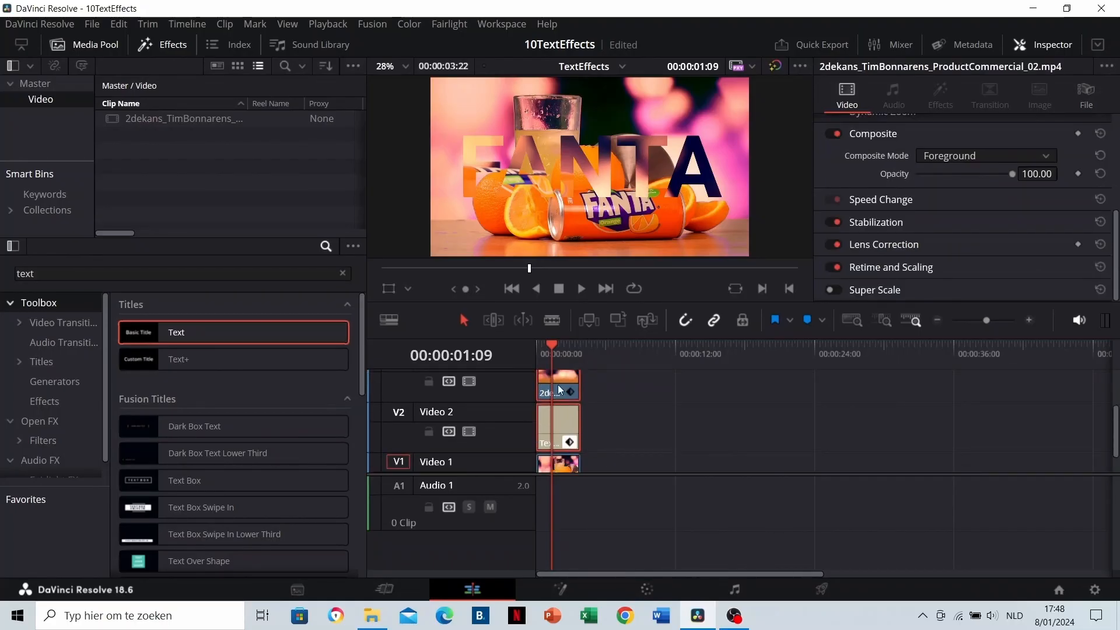
mouse_move(564, 426)
left_mouse_down()
mouse_move(565, 383)
mouse_move(553, 436)
left_mouse_up()
scroll(555, 438, "down", 1)
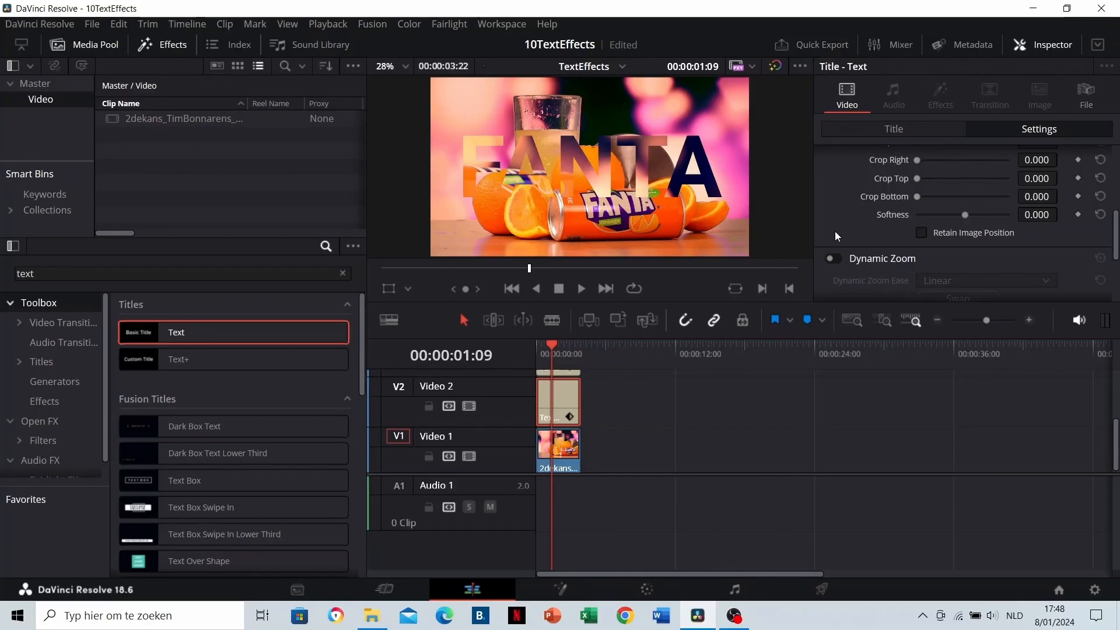
Set the composite mode of the duplicate title on Video 2 to Normal.
scroll(837, 227, "up", 5)
left_click(874, 134)
scroll(934, 208, "down", 5)
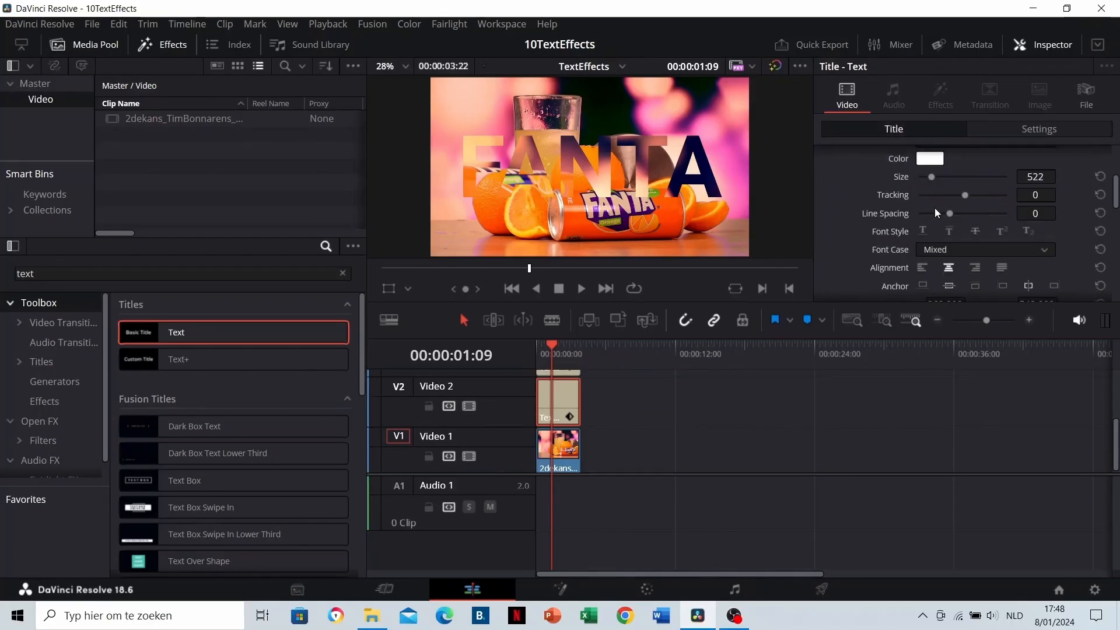
left_click(1020, 137)
scroll(928, 219, "down", 5)
left_click(930, 223)
left_click(940, 243)
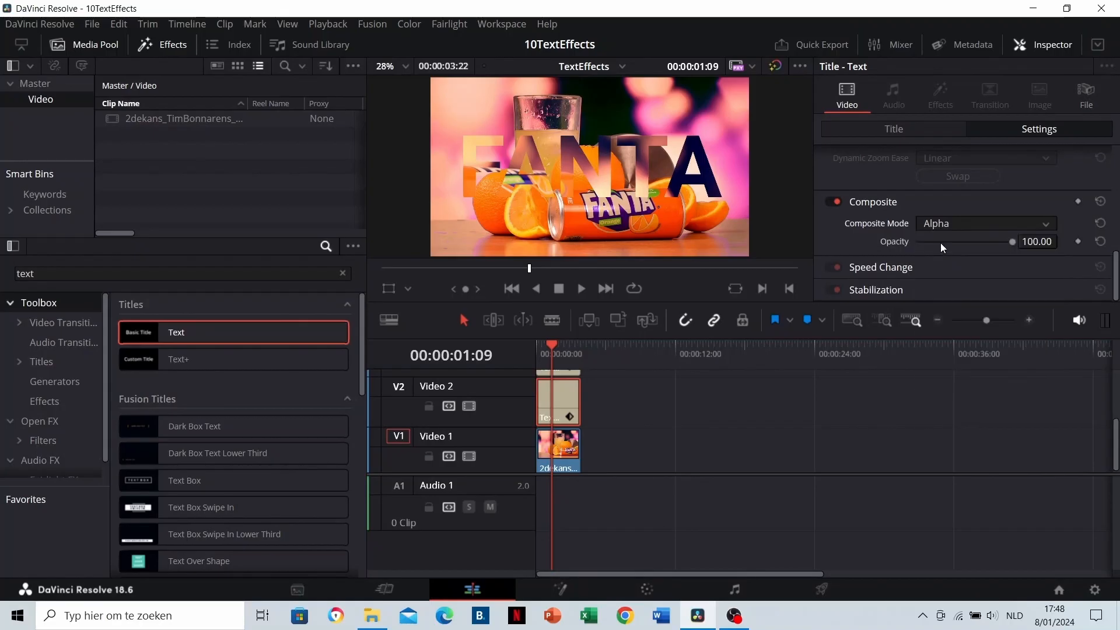
Give the duplicate title a white stroke of size 16 and play the timeline from the start.
left_click(905, 130)
scroll(870, 218, "down", 5)
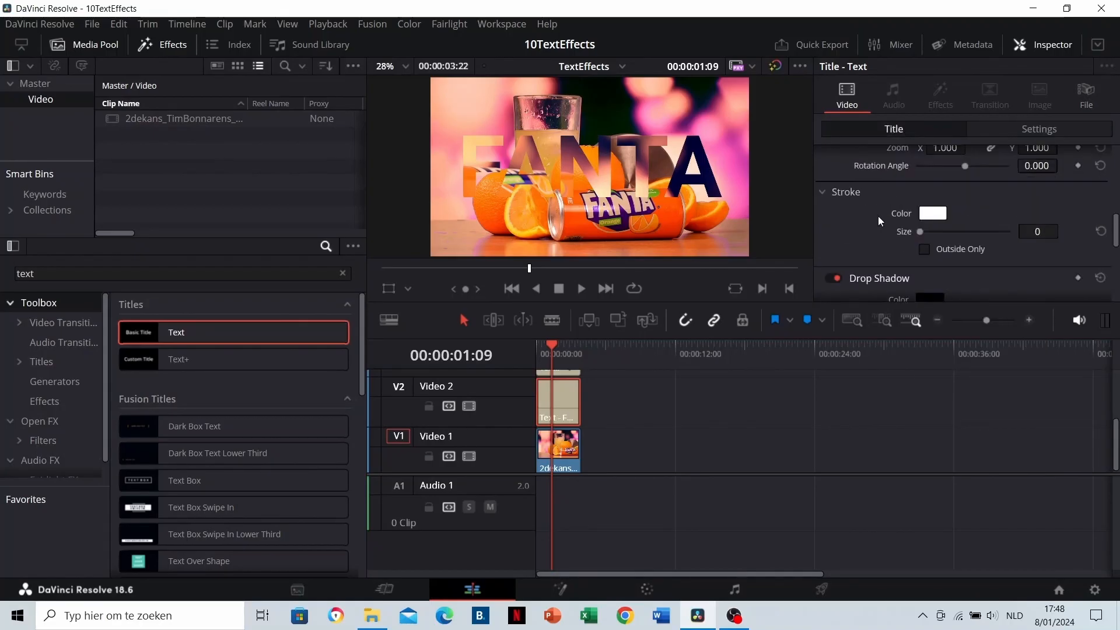
left_click(949, 189)
left_click_drag(950, 191, 1040, 193)
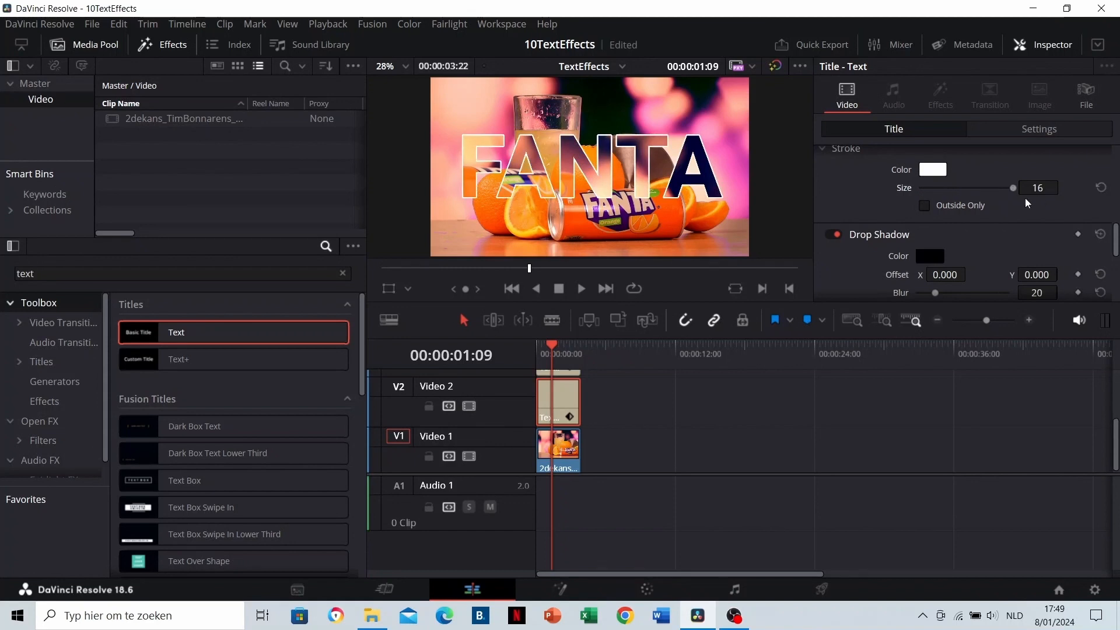
key("space")
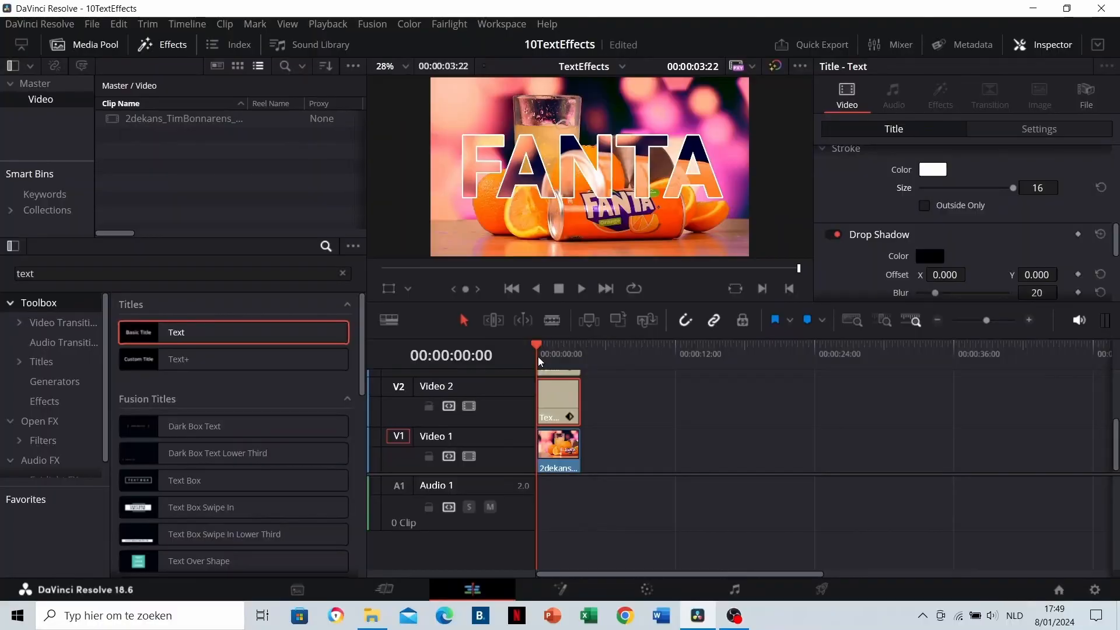
key("space")
Set the duplicate title's drop shadow offset to X 17 and Y -17 and its blur to 44.
scroll(905, 199, "down", 2)
key("space")
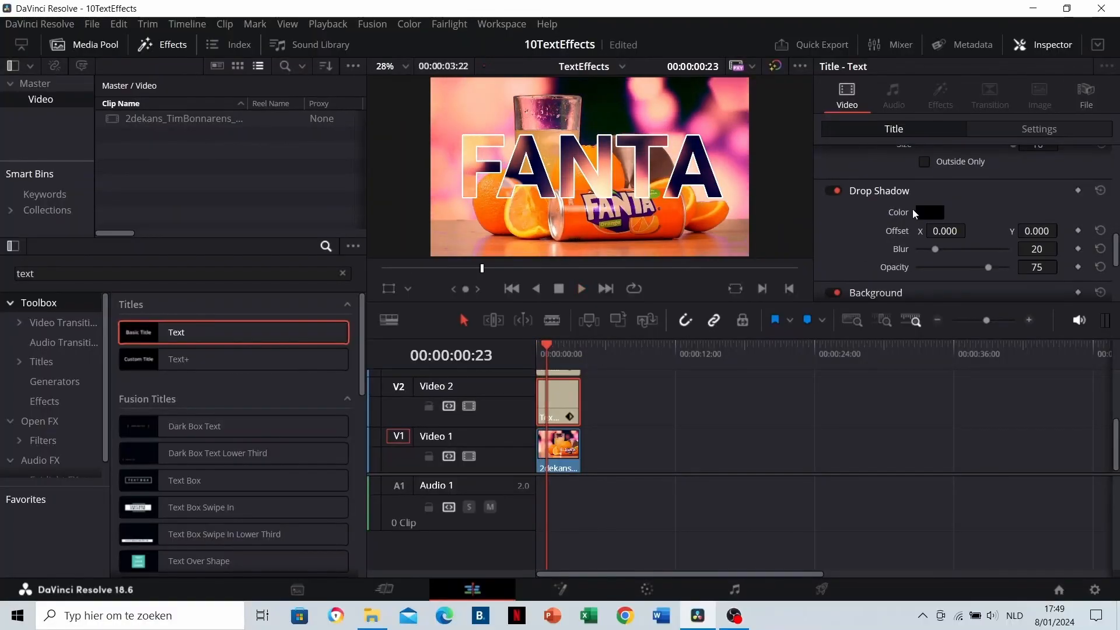
left_click_drag(946, 231, 1024, 231)
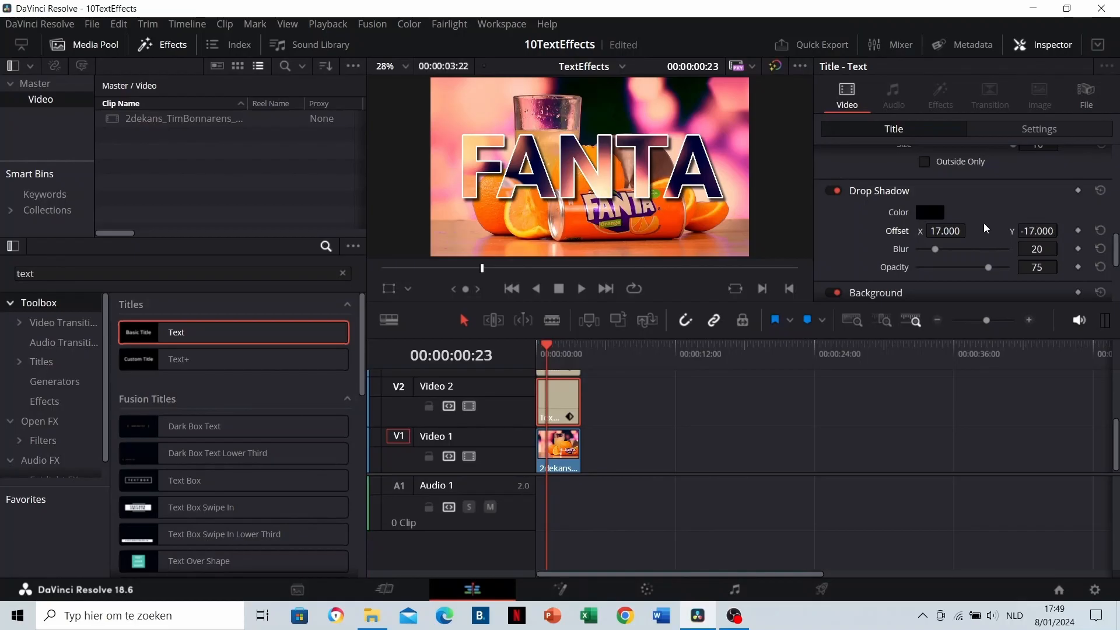
left_click(959, 250)
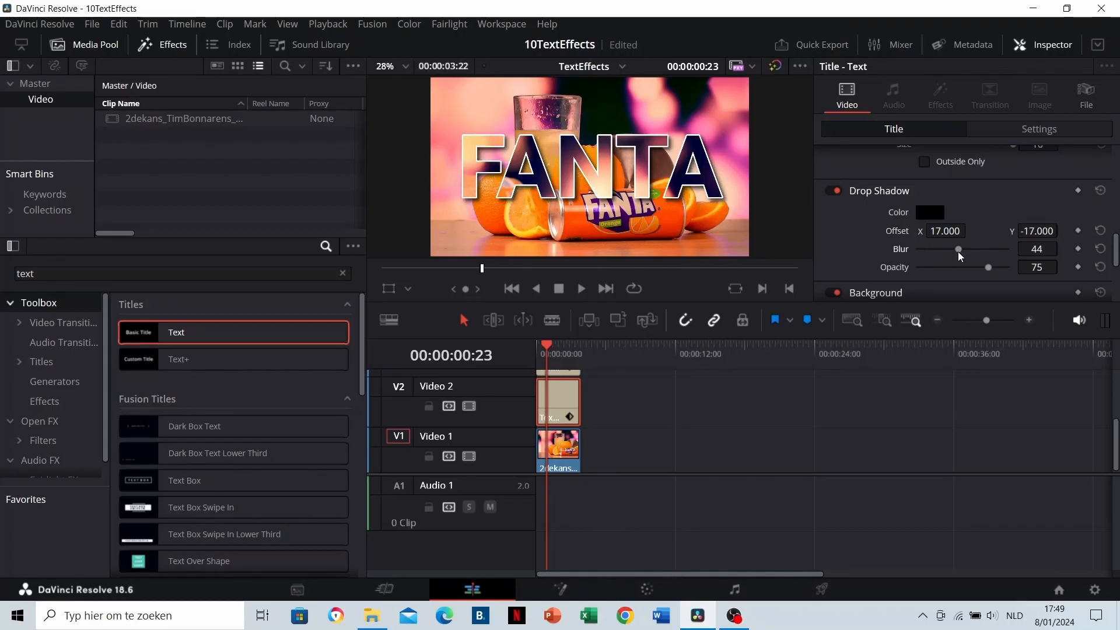
Play the FANTA text effect timeline from the start.
left_click(538, 348)
key("space")
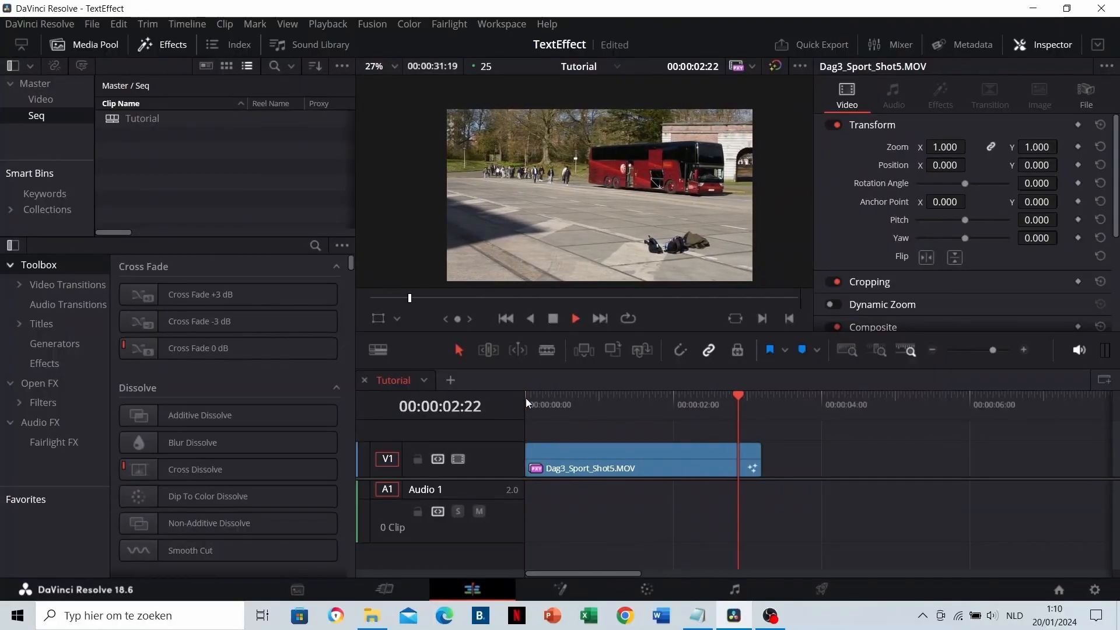
Open the Dag3_Sport_Shot5.MOV clip from its first frame in Fusion and insert a Planar Tracker between MediaIn1 and MediaOut1.
left_click(526, 398)
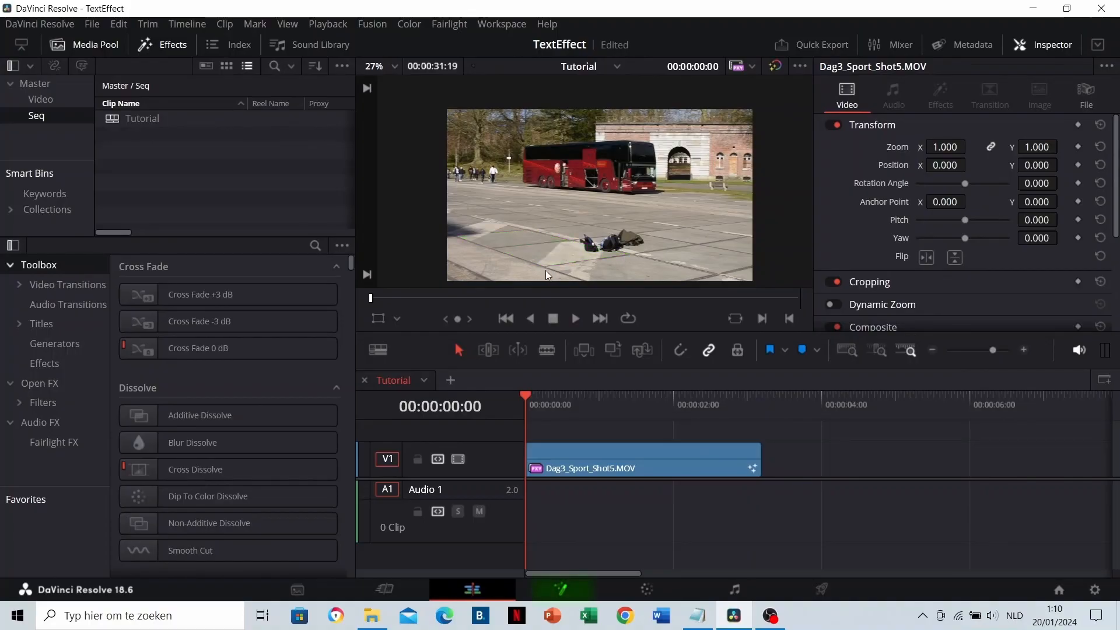
left_click(562, 591)
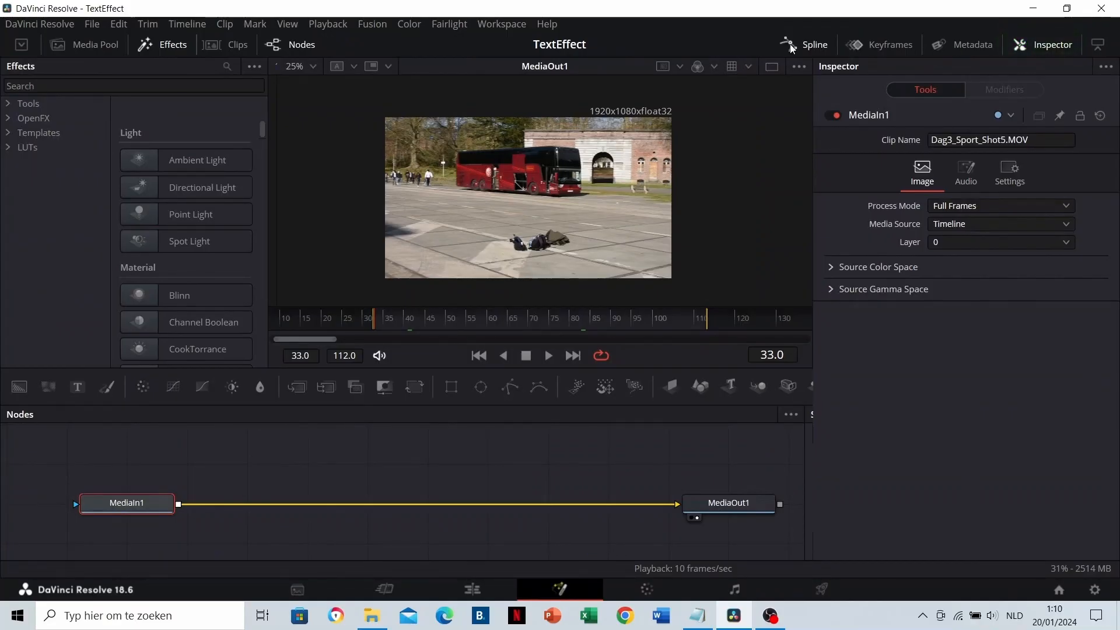
left_click(112, 85)
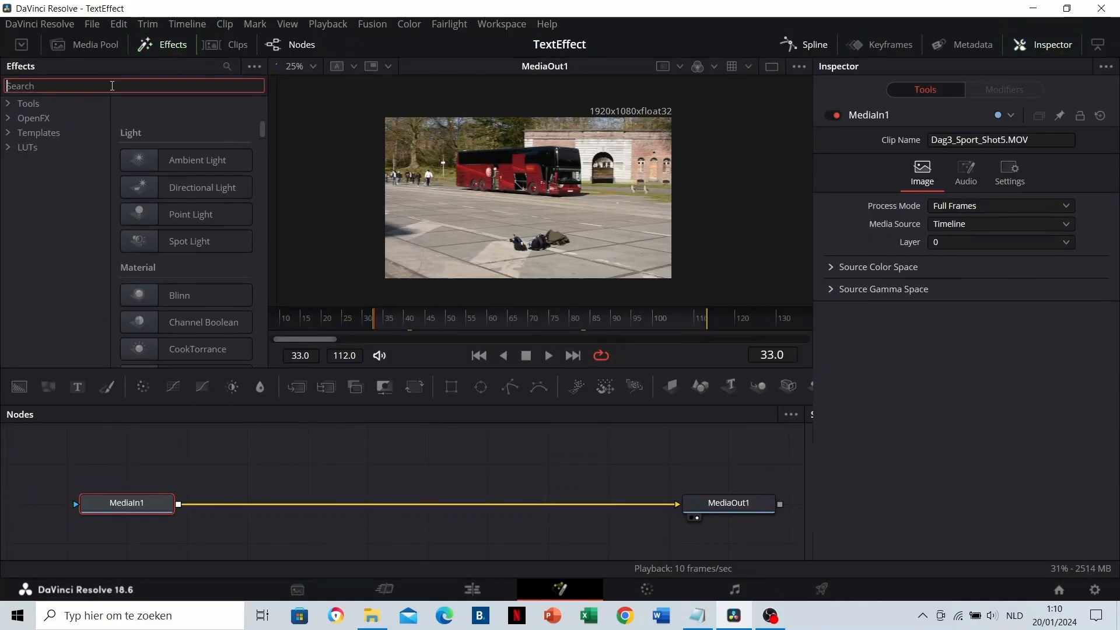
type("plana")
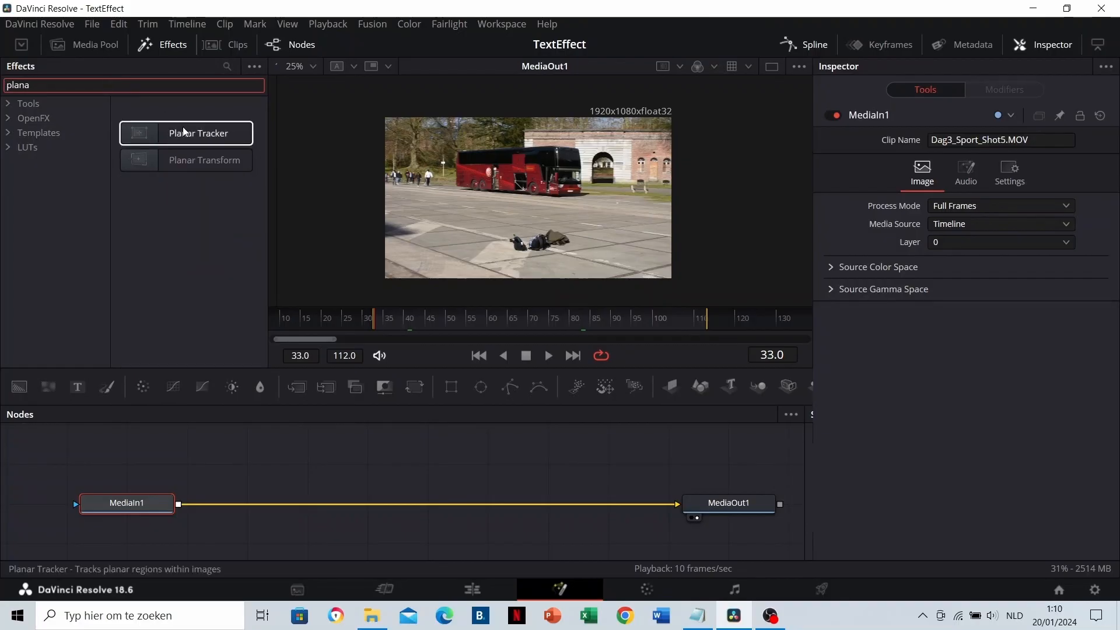
left_click_drag(198, 133, 415, 511)
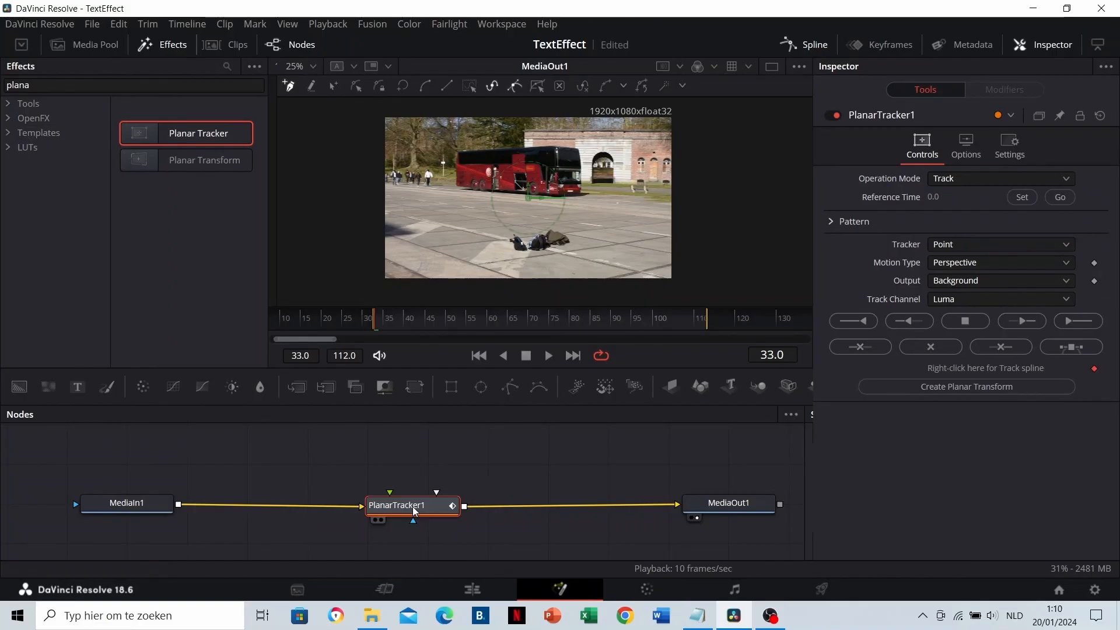
Go to frame 51 and draw a closed four-corner tracking pattern over the pavement around the backpacks.
left_click(394, 323)
left_click_drag(396, 320, 458, 322)
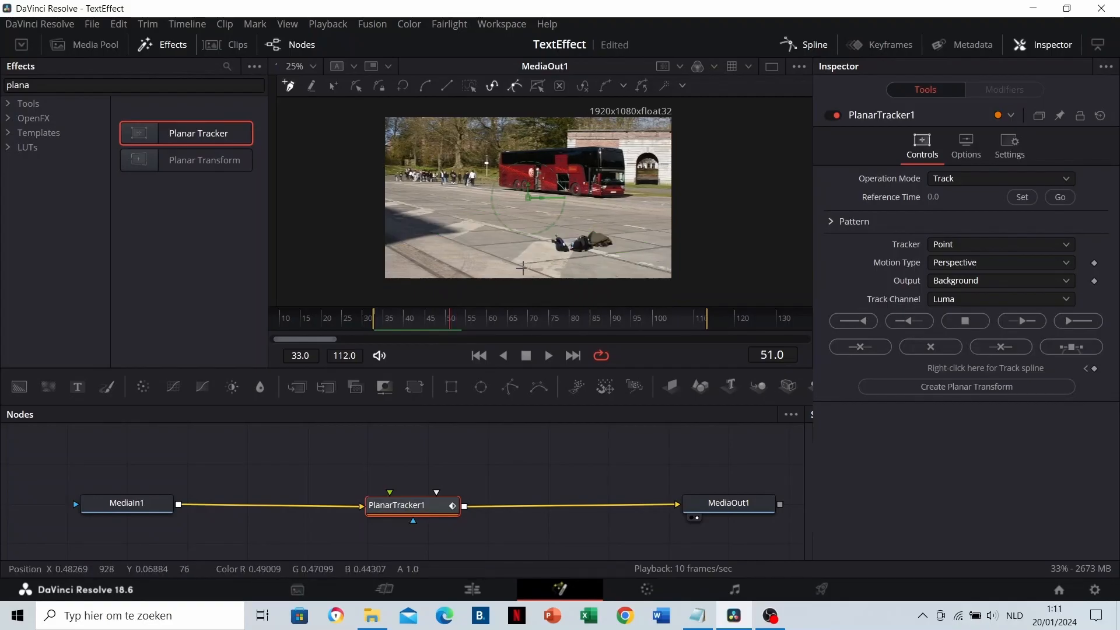
scroll(523, 268, "up", 5)
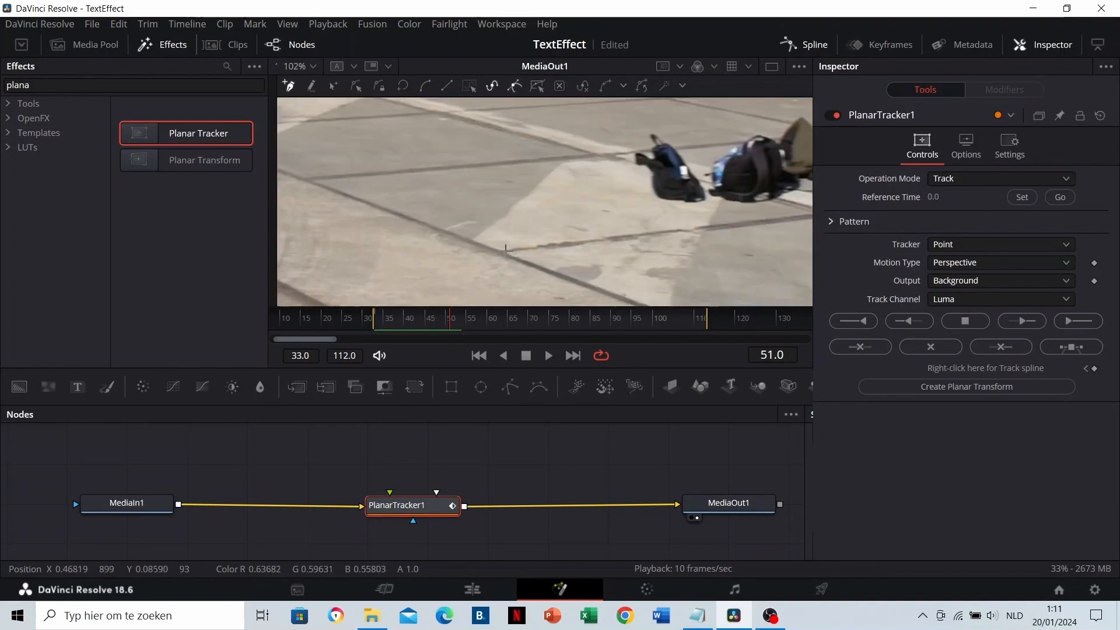
scroll(513, 221, "down", 5)
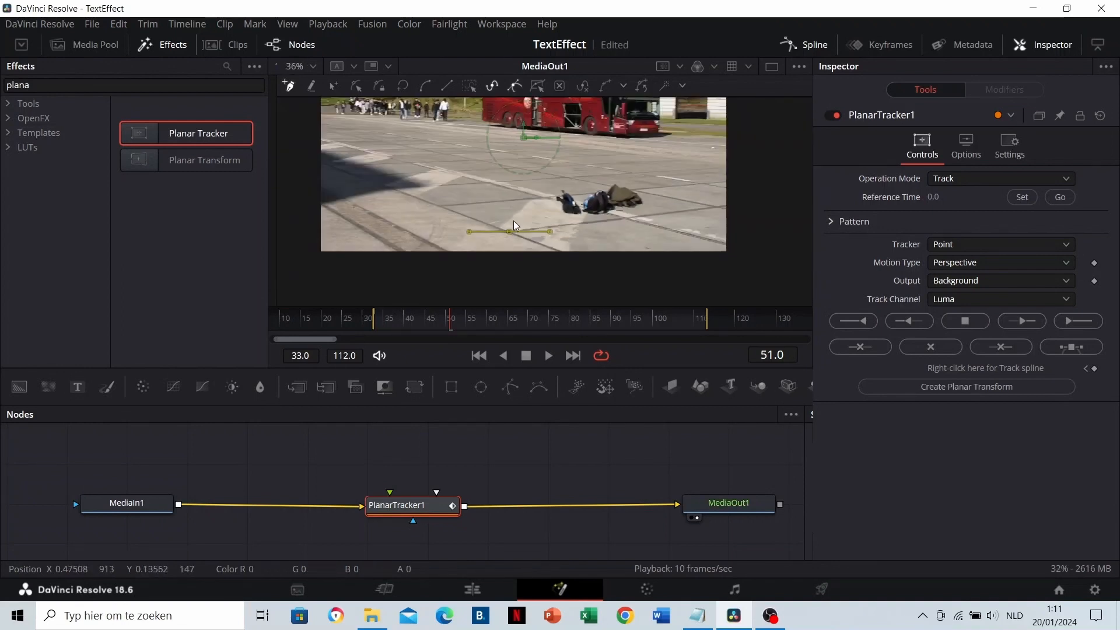
left_click_drag(514, 208, 487, 217)
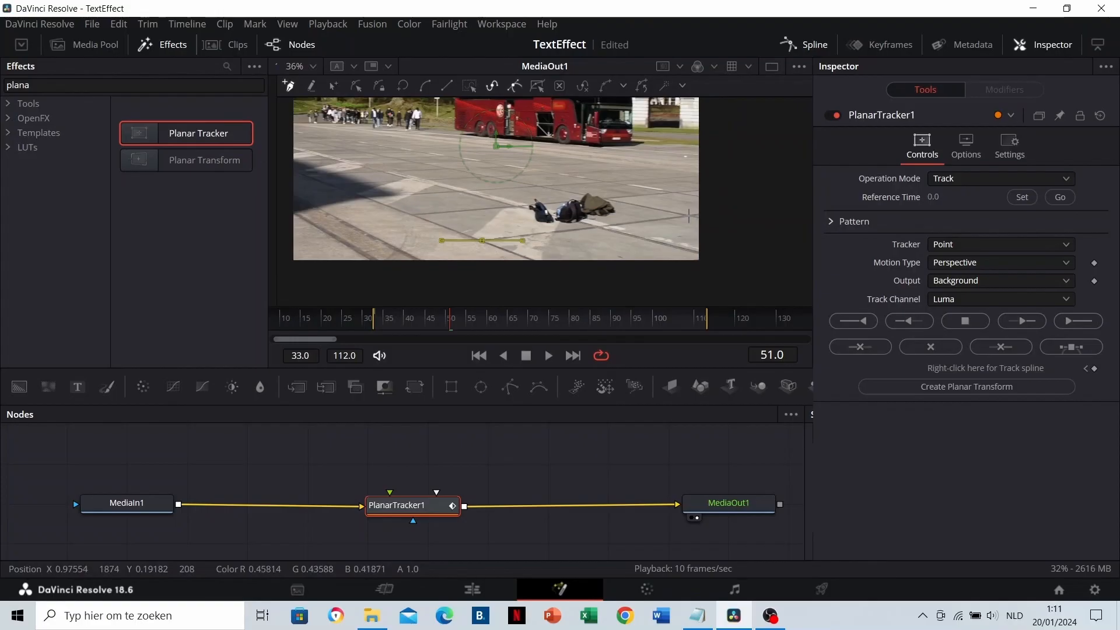
left_click(689, 216)
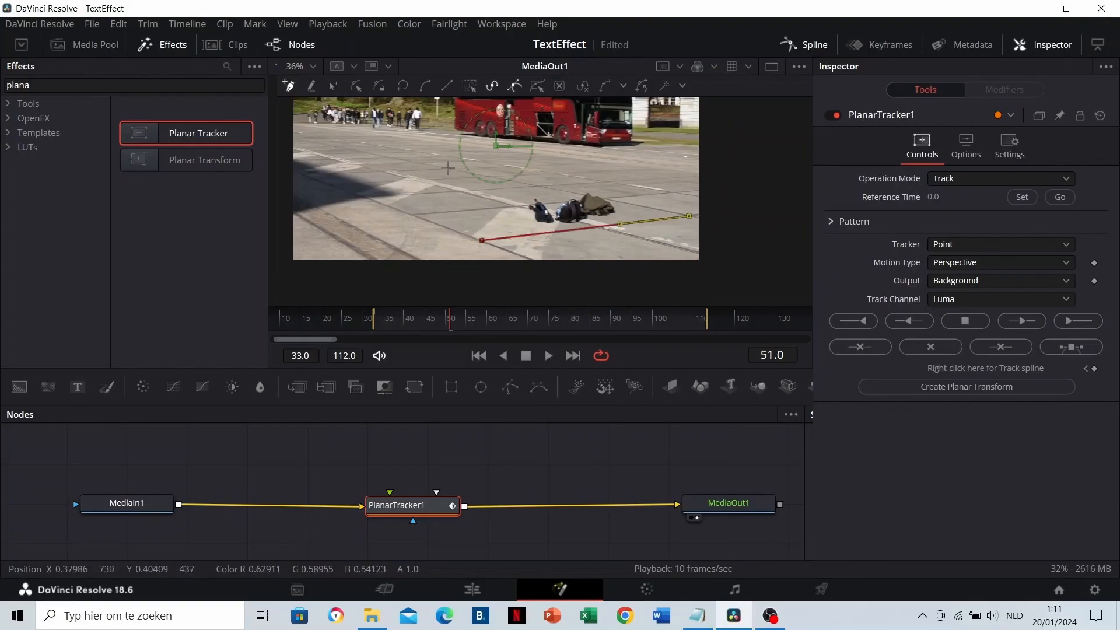
left_click_drag(354, 184, 460, 183)
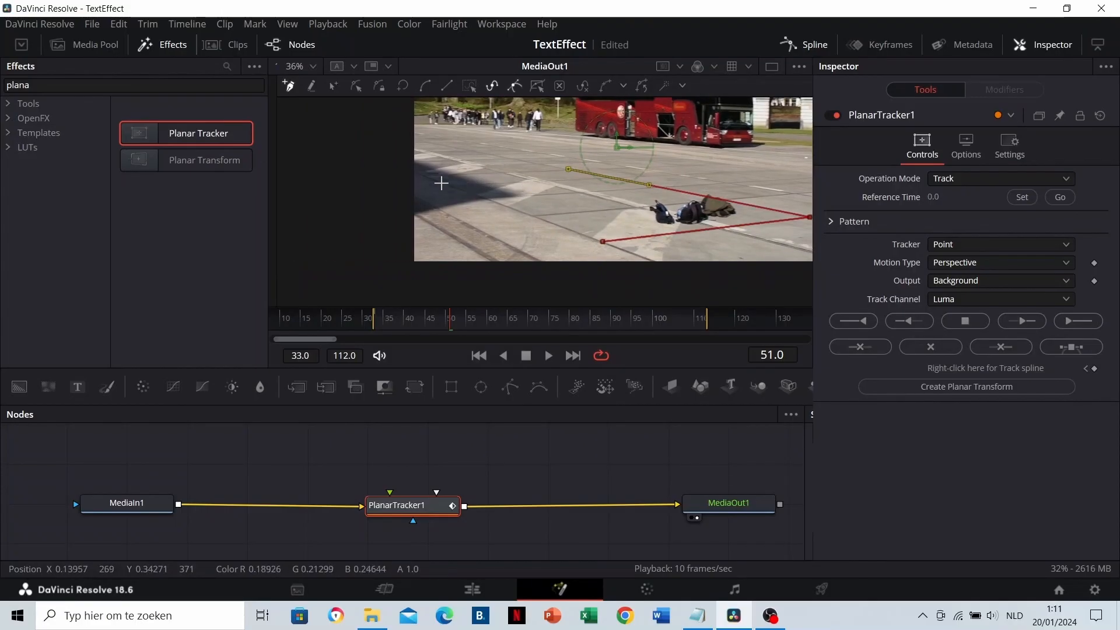
scroll(427, 182, "up", 5)
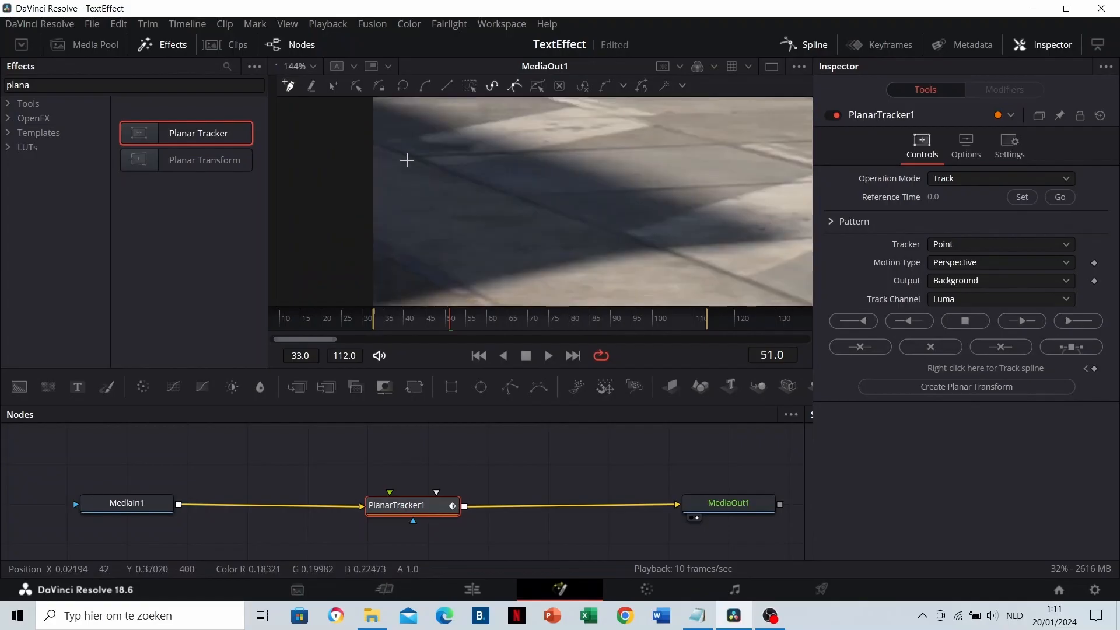
scroll(413, 159, "down", 2)
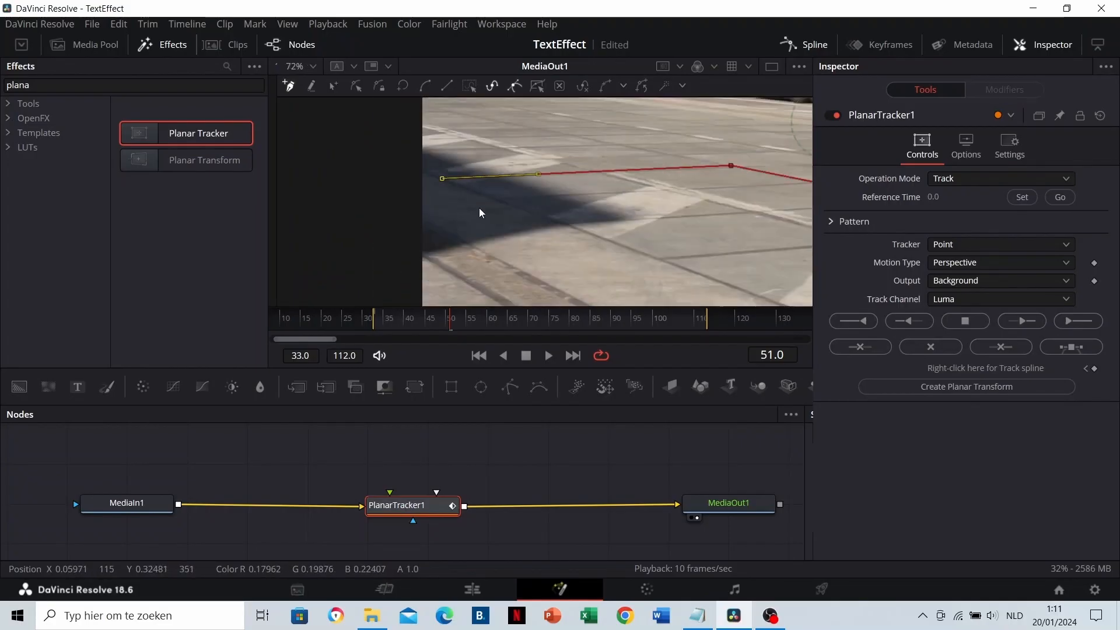
mouse_move(623, 258)
left_mouse_down()
mouse_move(496, 193)
mouse_move(621, 240)
left_mouse_up()
left_click(649, 240)
scroll(587, 241, "down", 2)
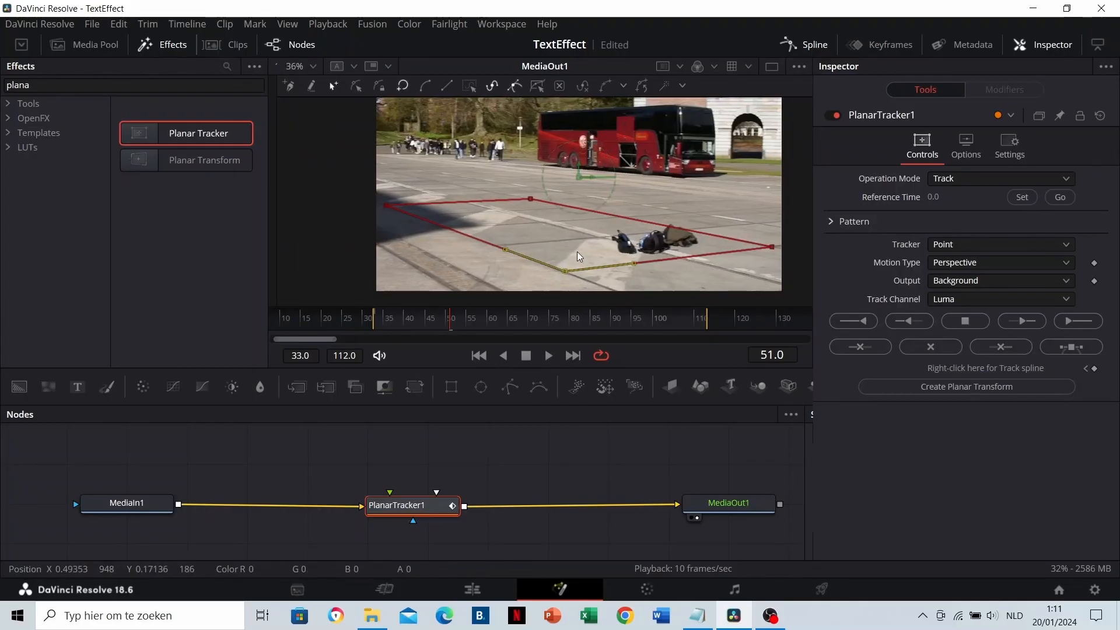
scroll(576, 251, "down", 1)
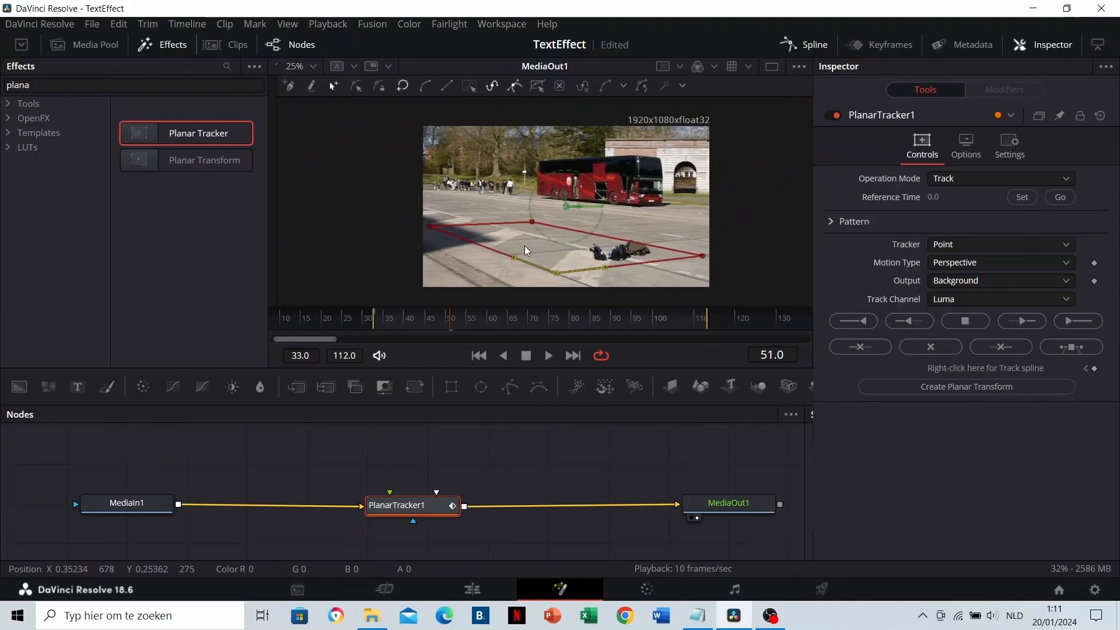
Set the tracker's reference time to frame 51 and track the pattern backward to the clip's start and forward to its end.
left_click(1022, 197)
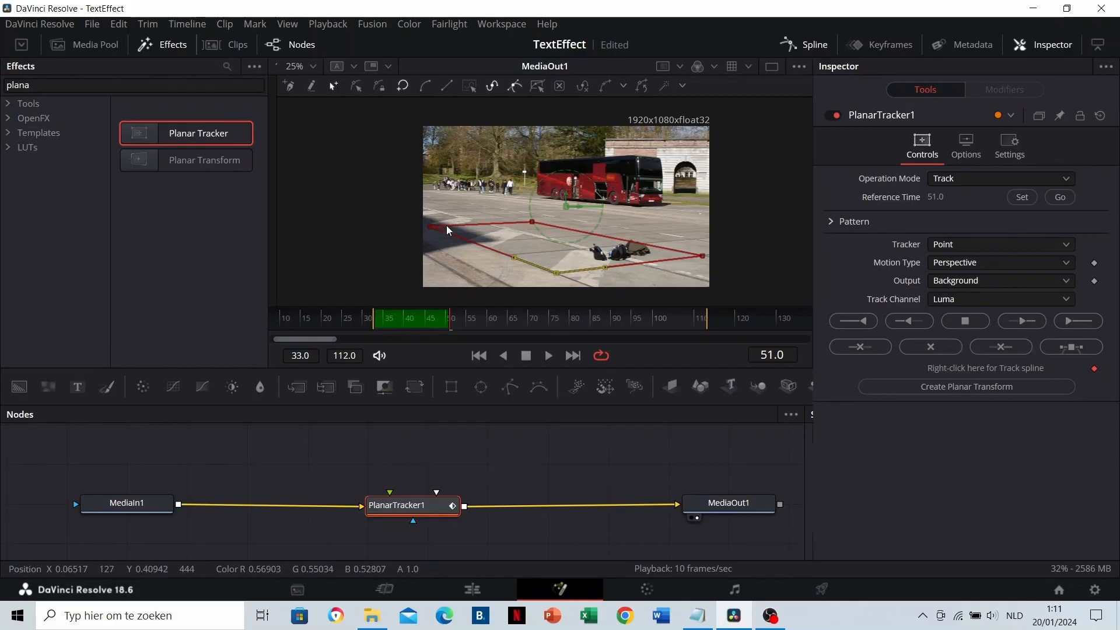
left_click(852, 321)
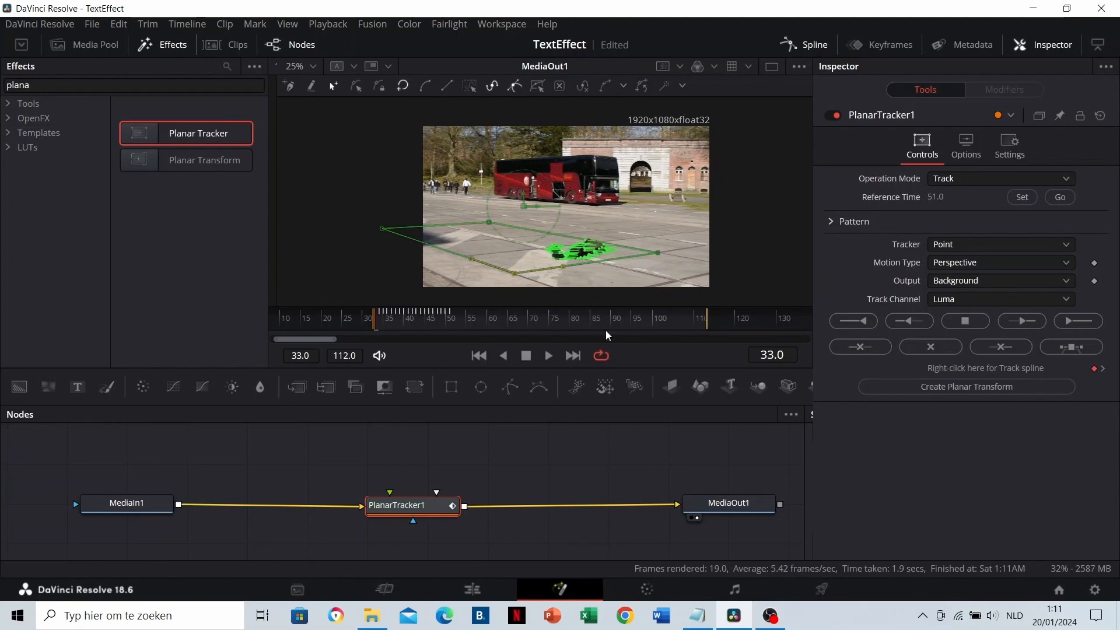
left_click(454, 325)
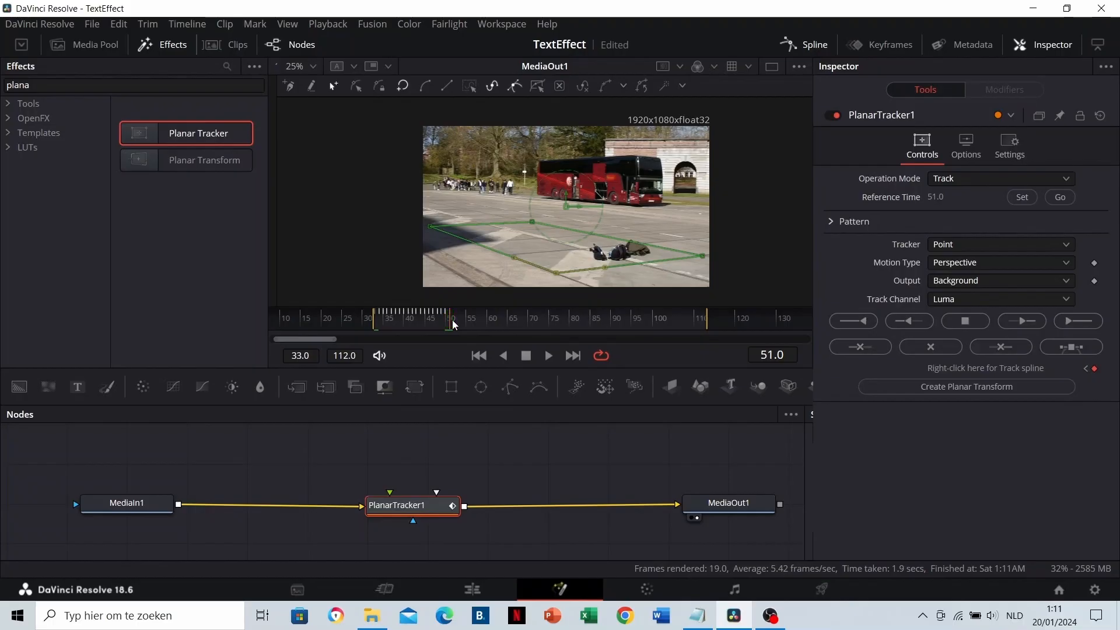
left_click(1079, 321)
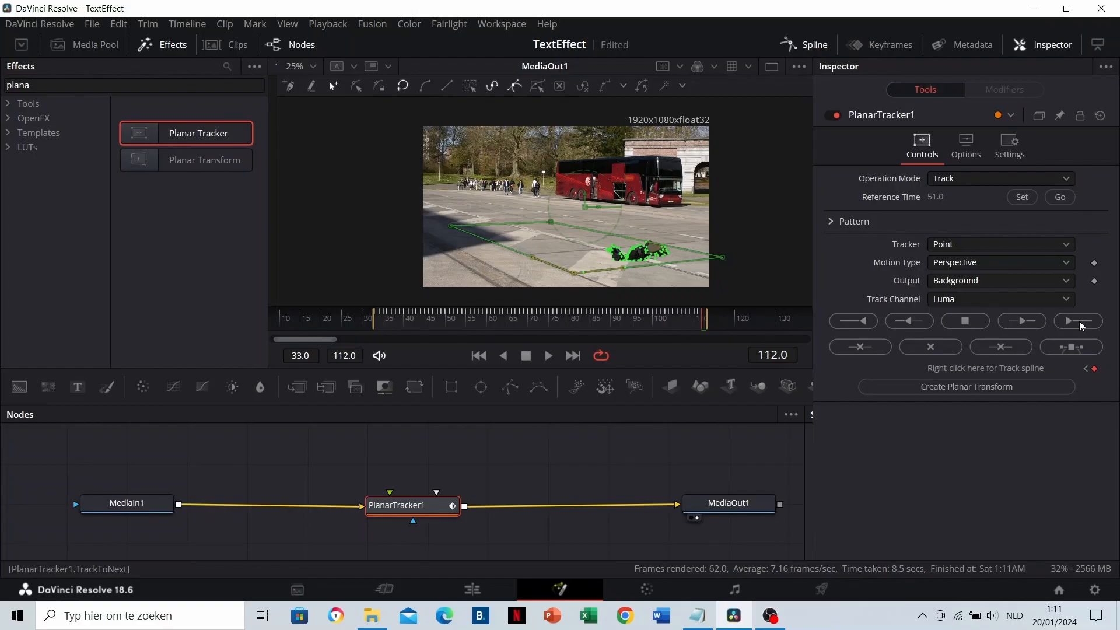
Add a Text+ node feeding the planar tracker's foreground input and enter the text "Bus".
left_click(68, 84)
key("ctrl+a")
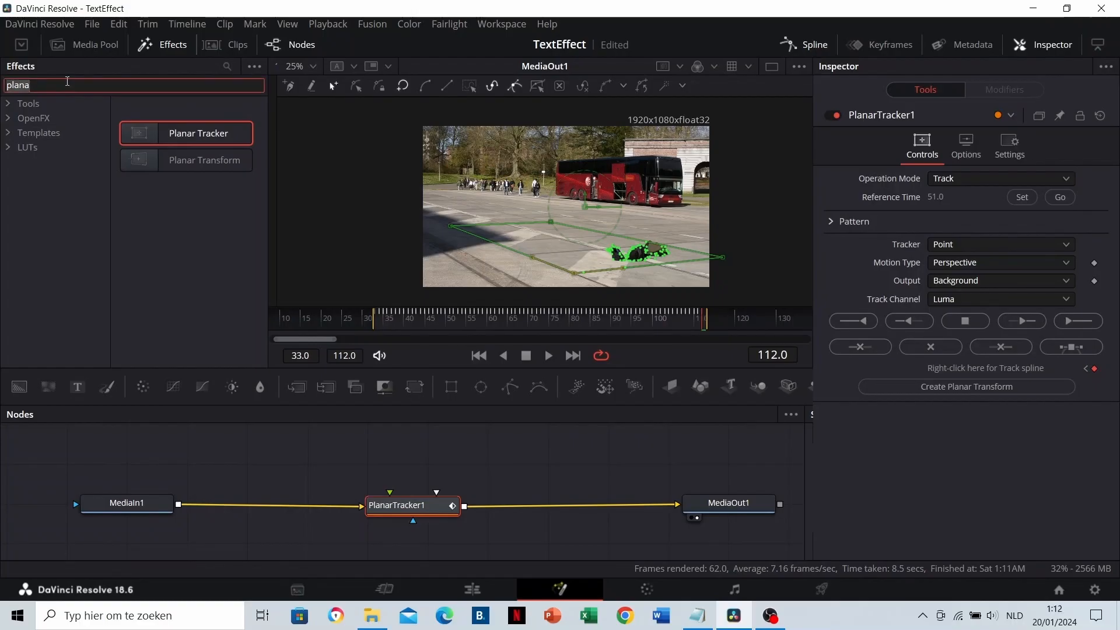
type("text")
left_click(40, 104)
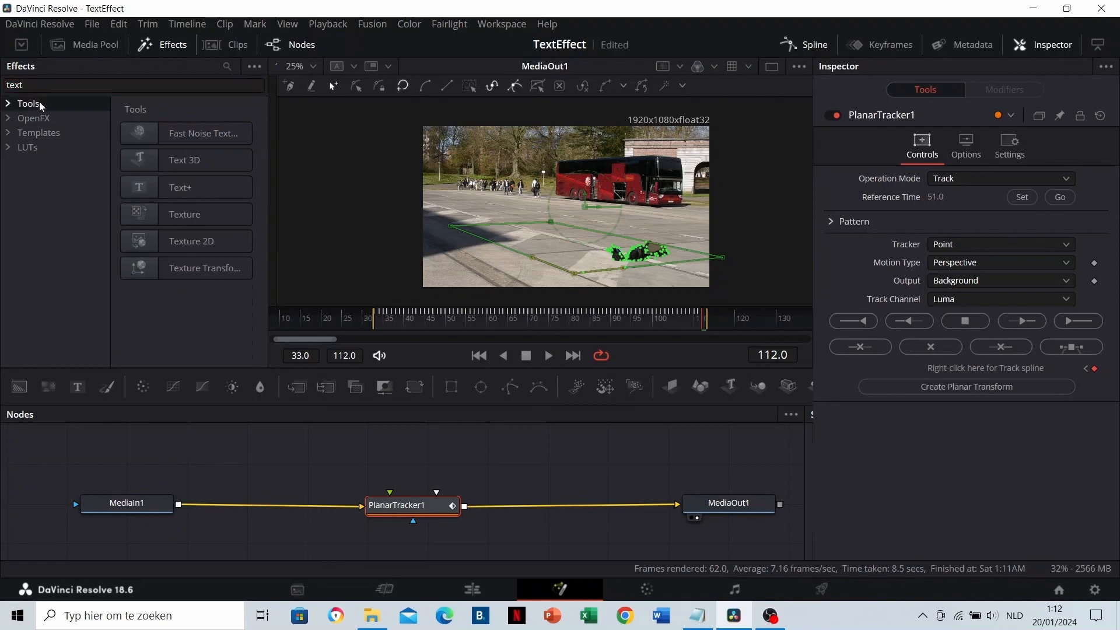
left_click_drag(205, 186, 428, 513)
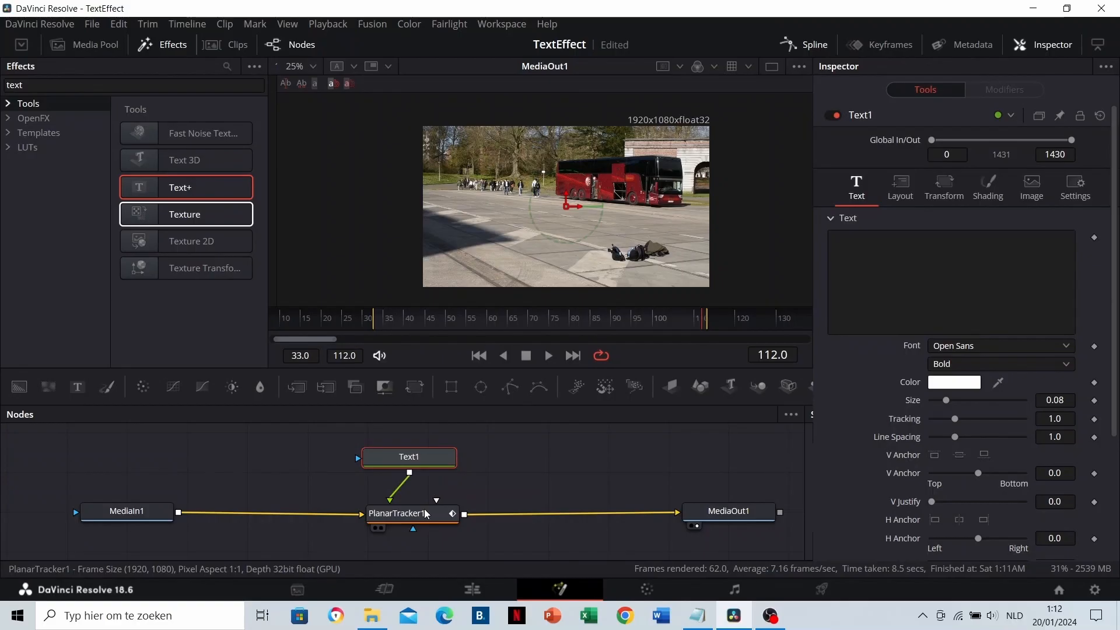
left_click(882, 246)
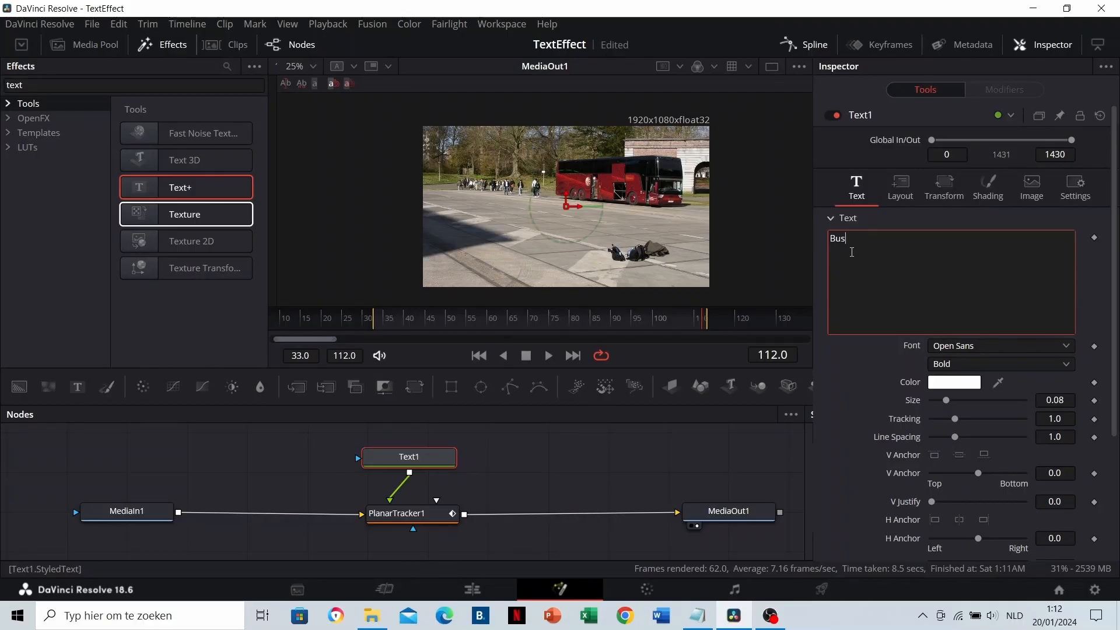
Set the planar tracker's operation mode to Corner Pin.
left_click(420, 516)
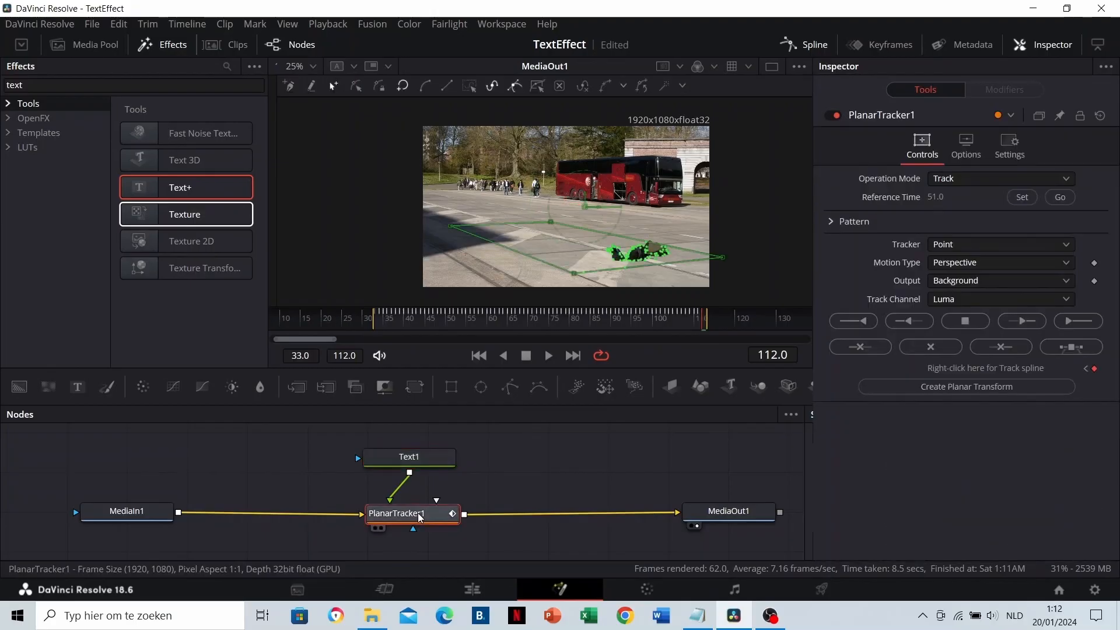
left_click(979, 179)
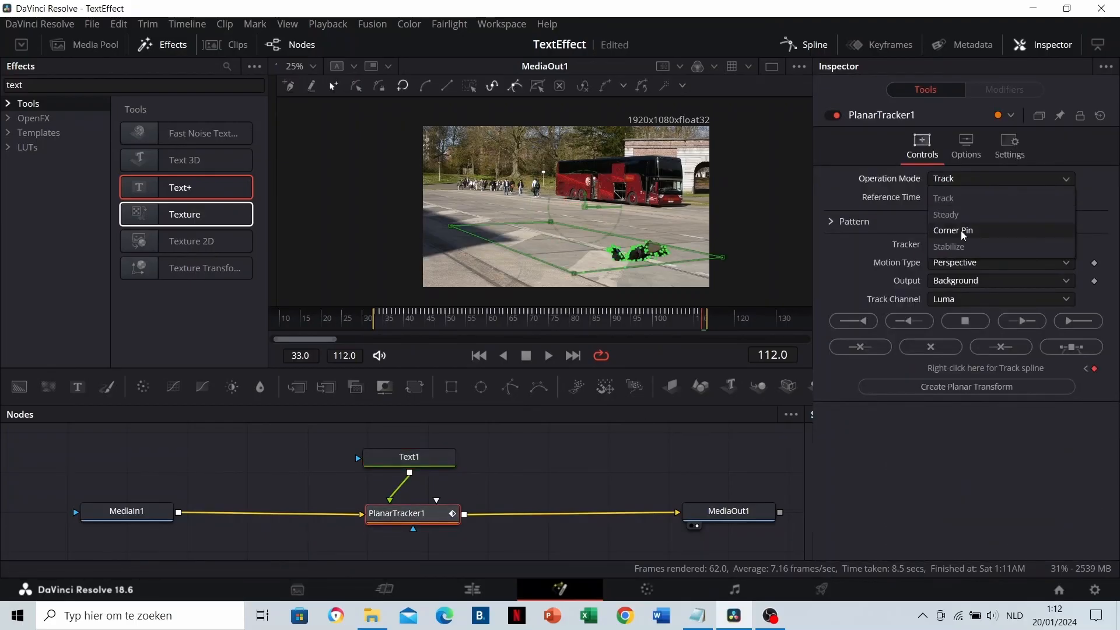
left_click(963, 232)
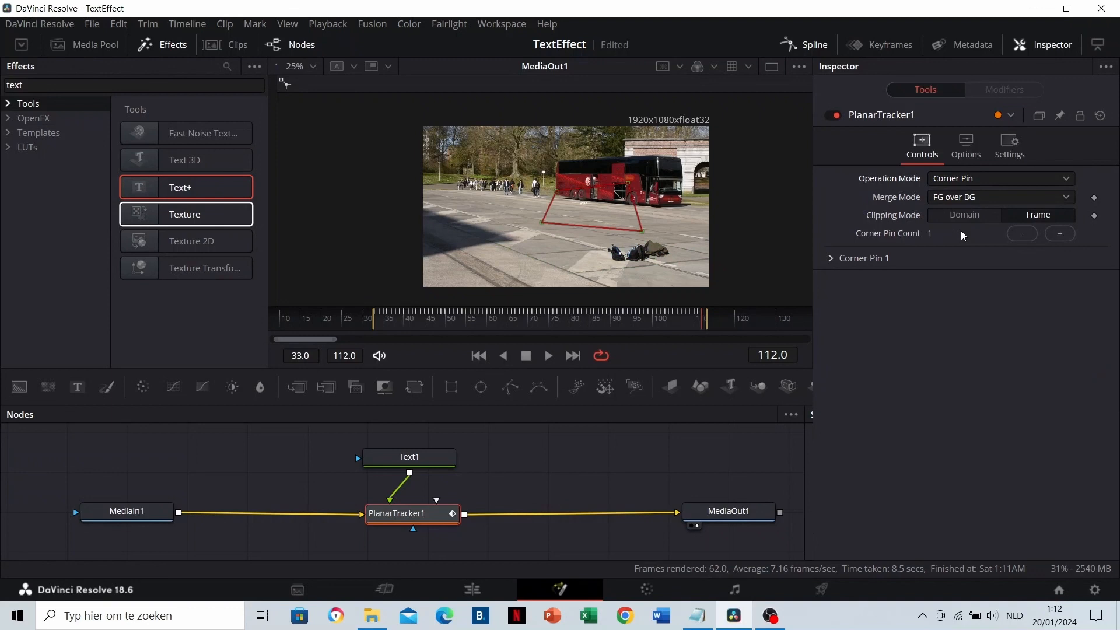
left_click(410, 460)
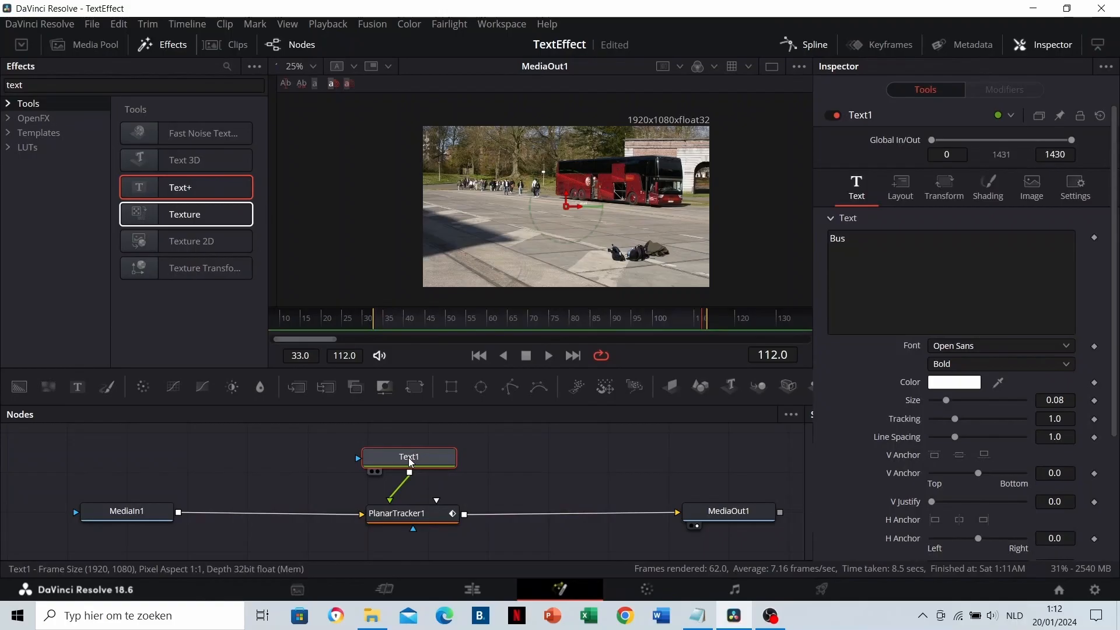
left_click(417, 519)
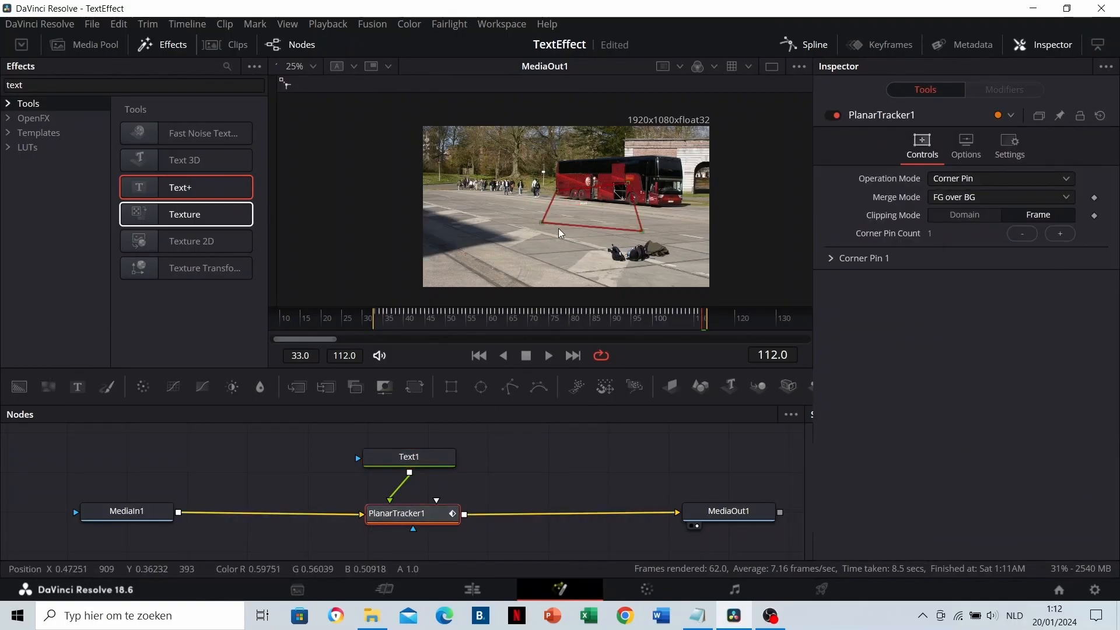
Move the four corner pin points onto the pavement slab corners beside the backpacks and play the clip.
scroll(558, 229, "up", 3)
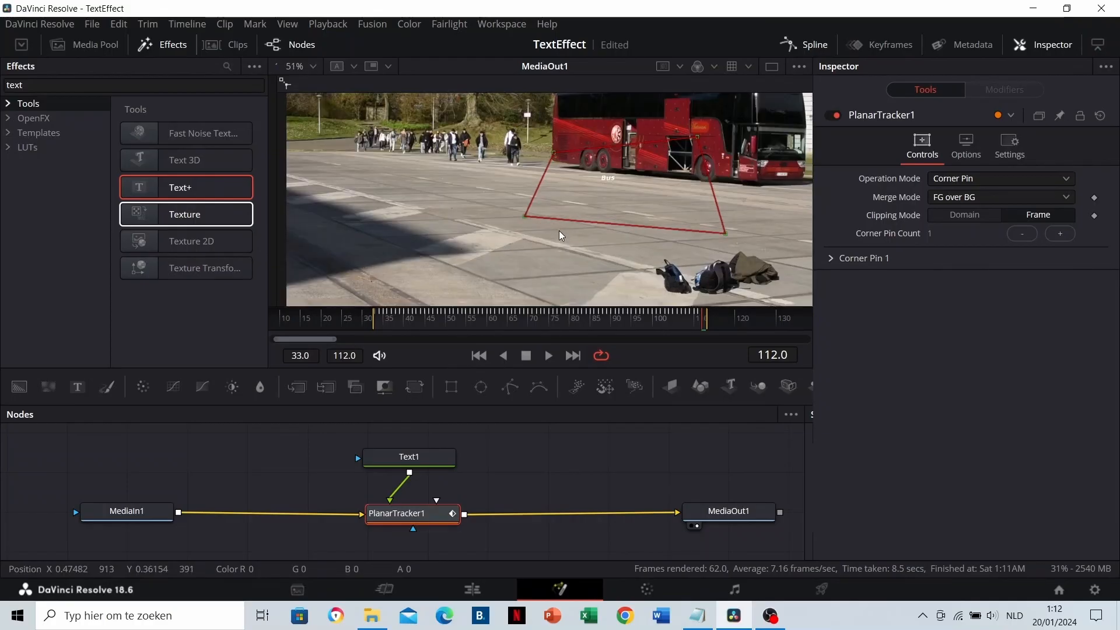
left_click_drag(571, 266, 547, 229)
left_click_drag(702, 195, 566, 279)
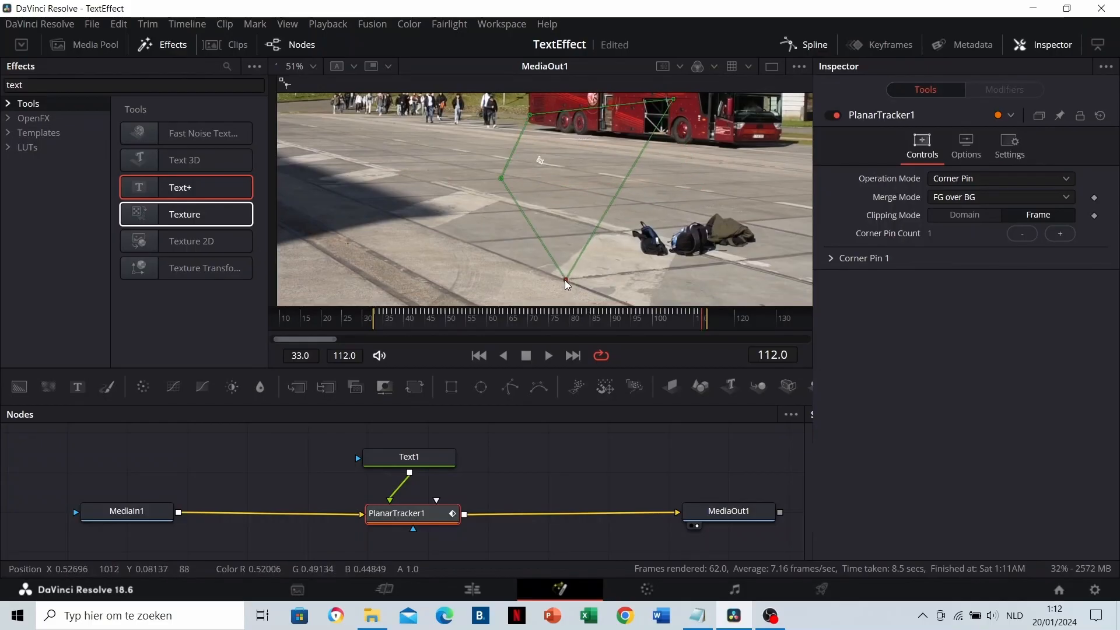
left_click_drag(673, 99, 729, 261)
left_click_drag(500, 178, 405, 220)
left_click_drag(530, 115, 539, 212)
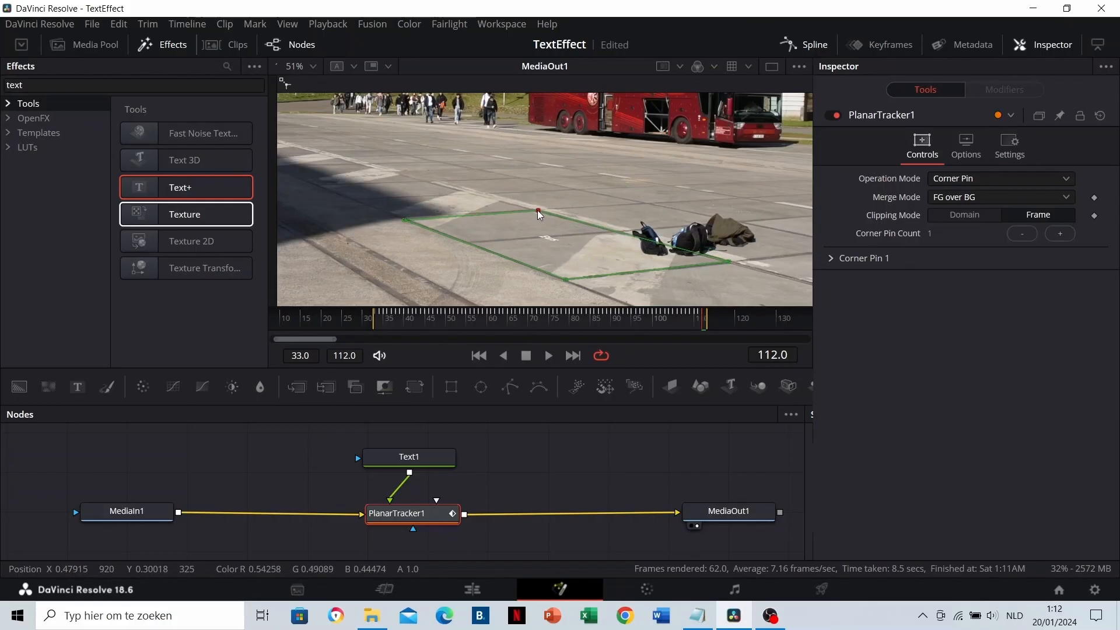
scroll(529, 229, "down", 2)
scroll(547, 256, "up", 3)
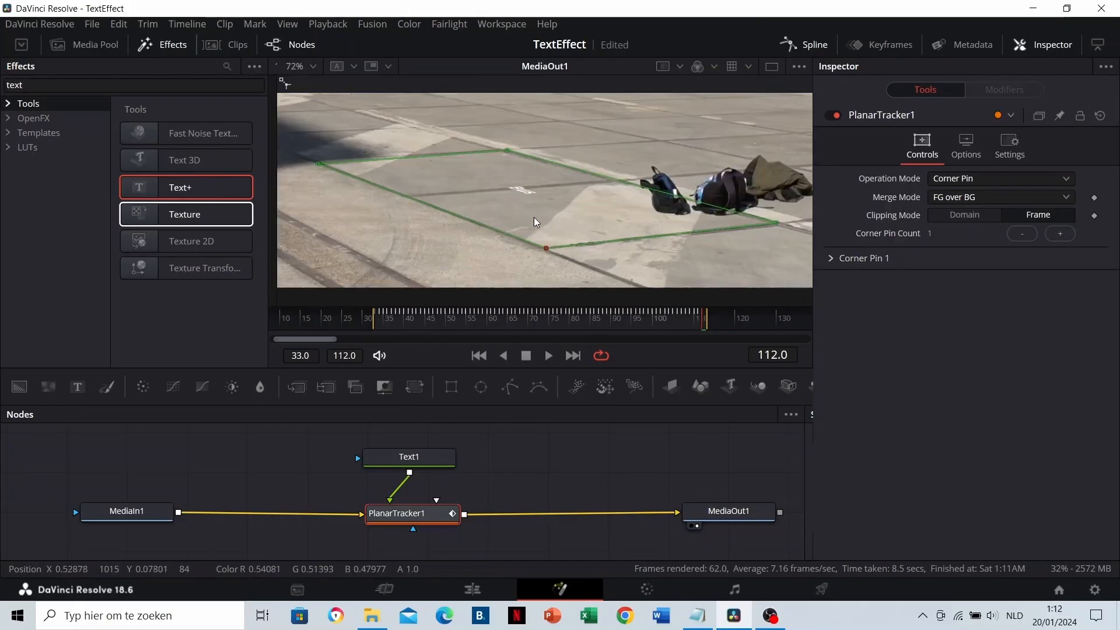
left_click_drag(522, 228, 539, 242)
key("space")
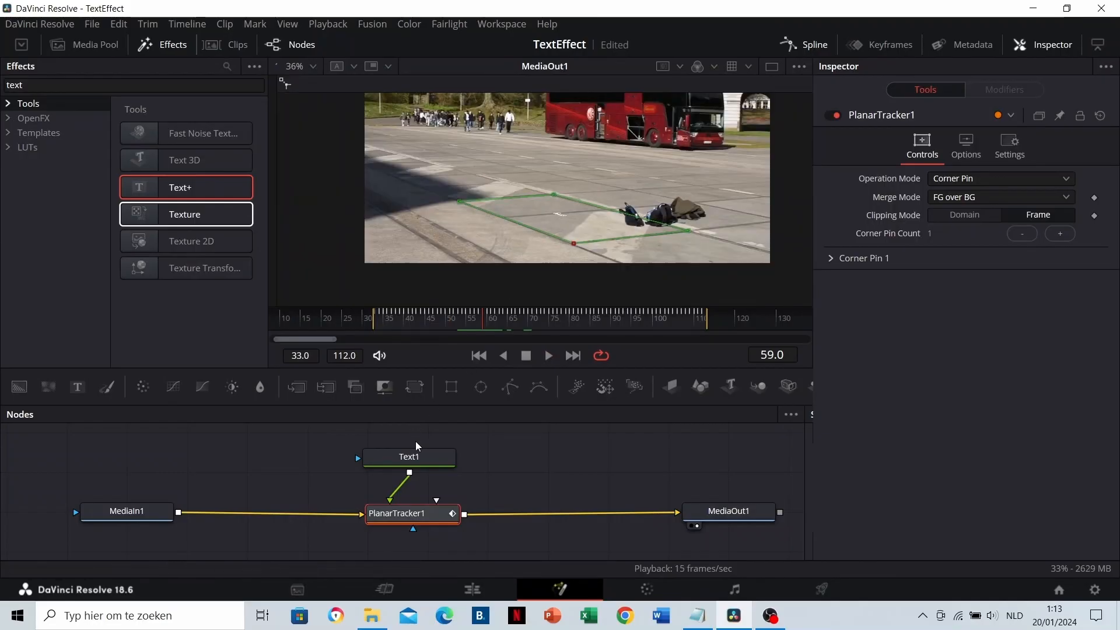
Set the size of the "Bus" text to 0.8.
left_click(414, 456)
left_click(1053, 400)
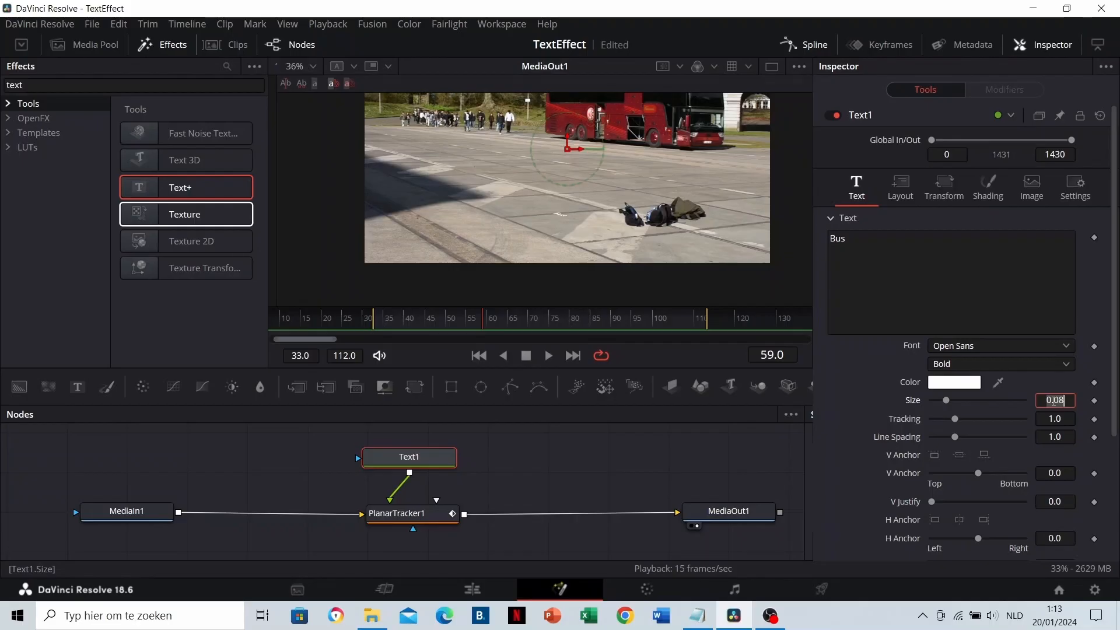
key("Delete")
key("Tab")
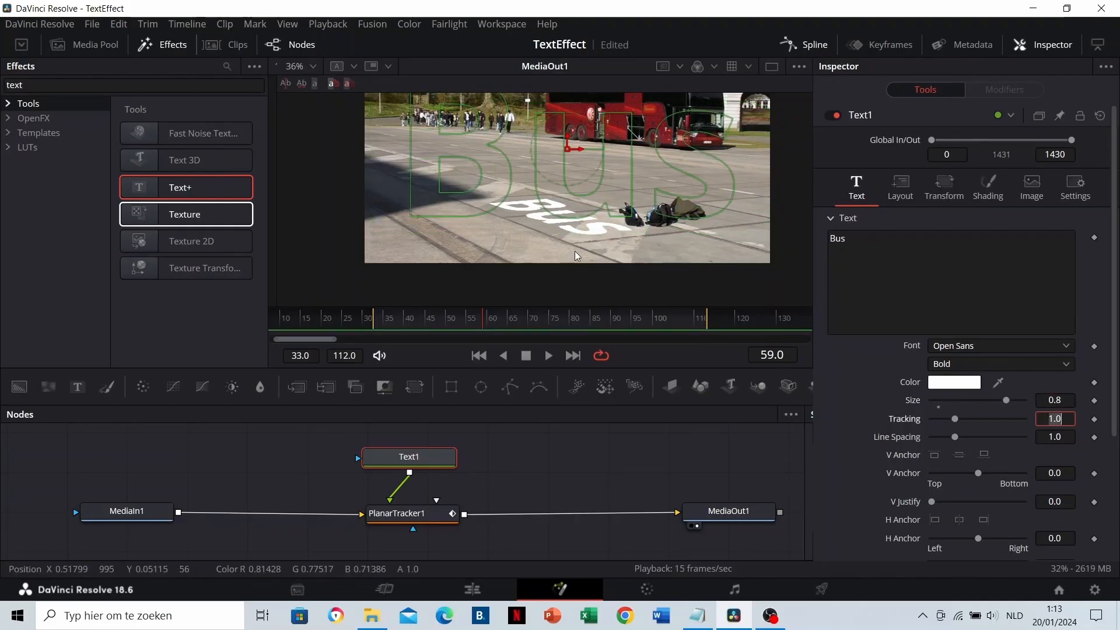
scroll(576, 251, "up", 2)
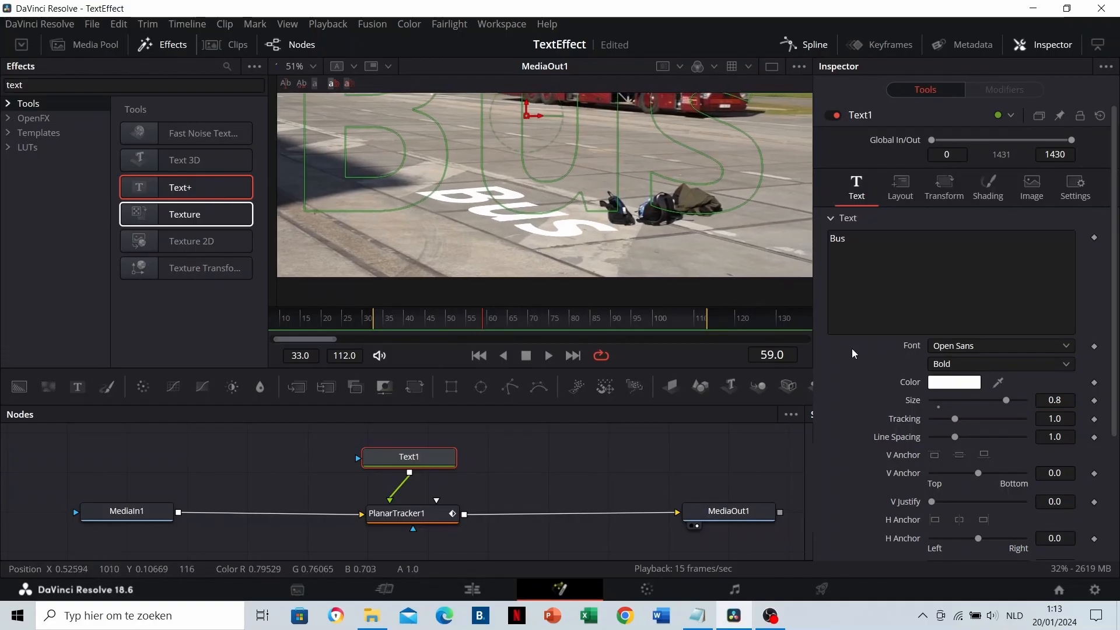
scroll(591, 177, "down", 2)
Sample the bus's dark red bodywork (#78191d) as the text colour and lower the text's shading opacity to 0.906.
left_click_drag(590, 178, 552, 205)
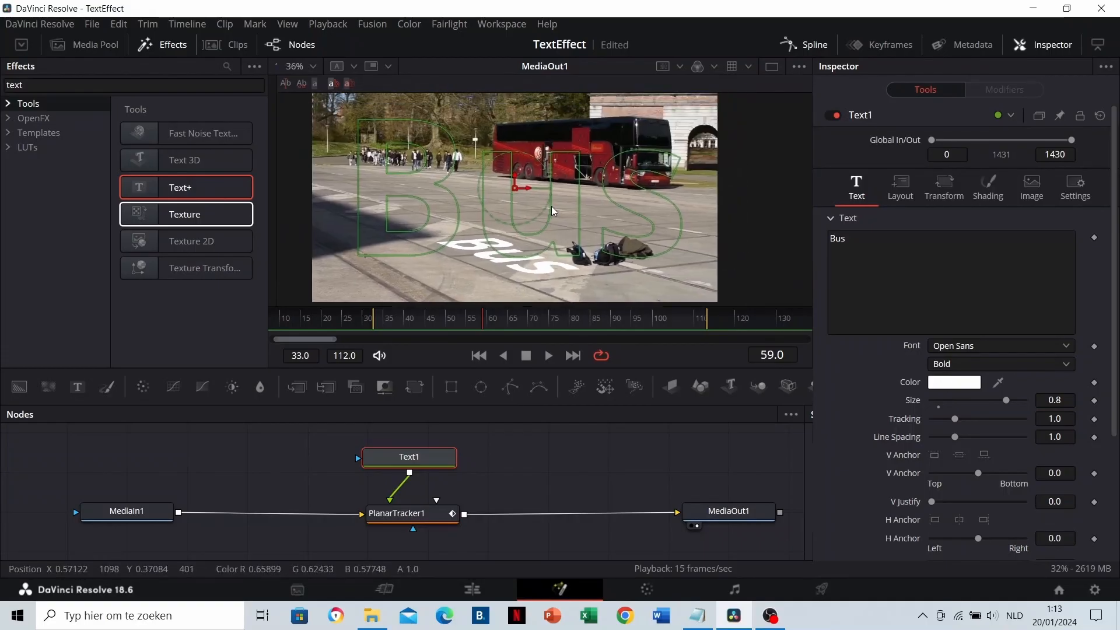
left_click(977, 389)
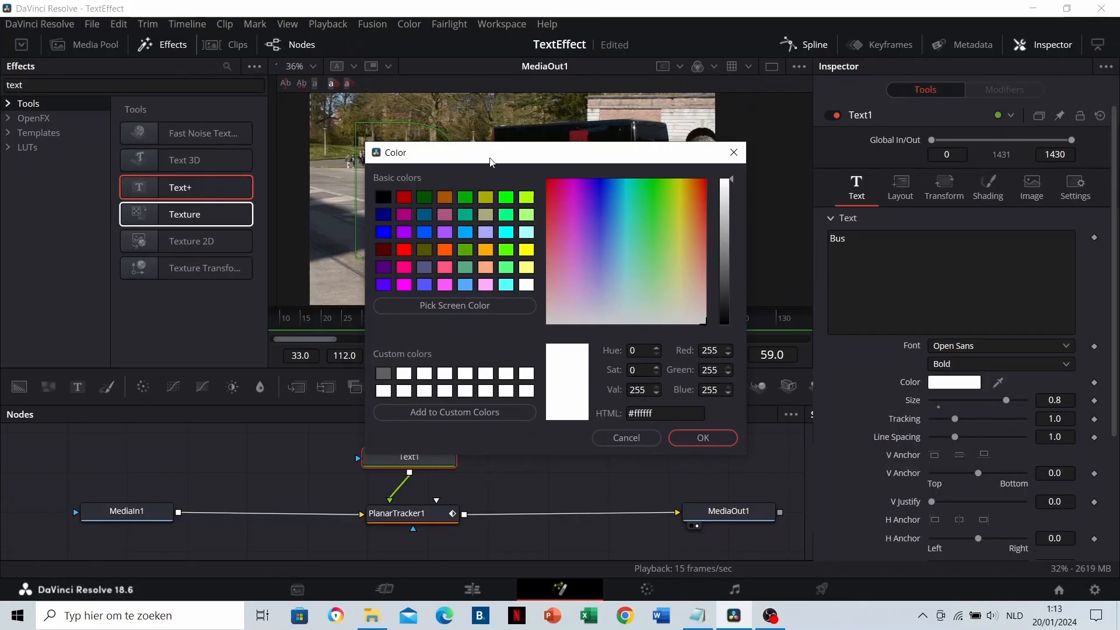
left_click_drag(490, 163, 444, 285)
left_click(415, 432)
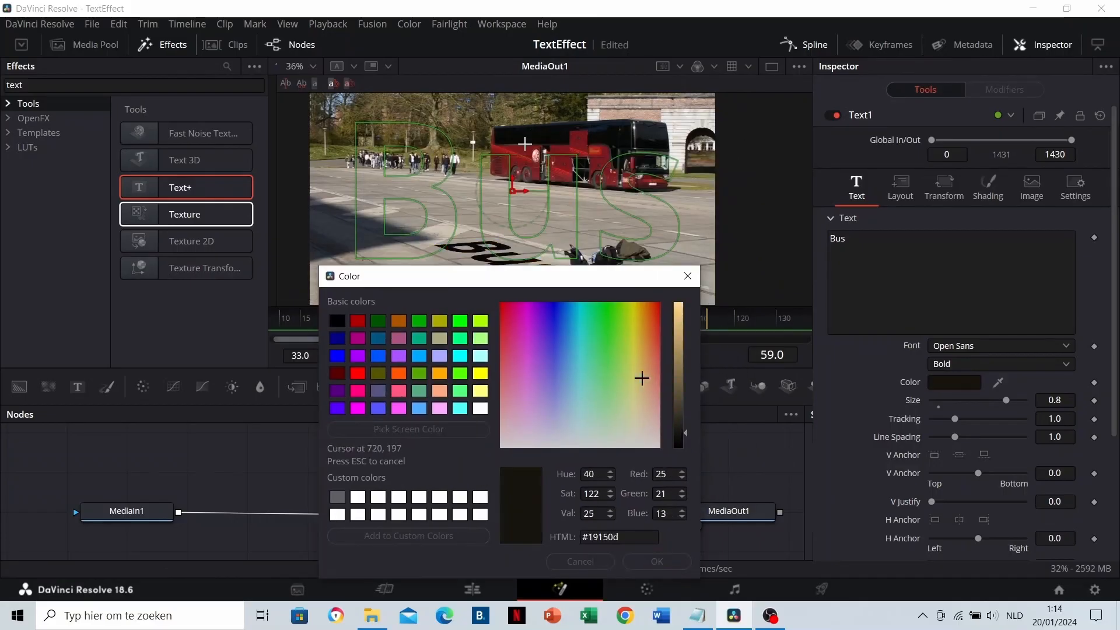
left_click(525, 151)
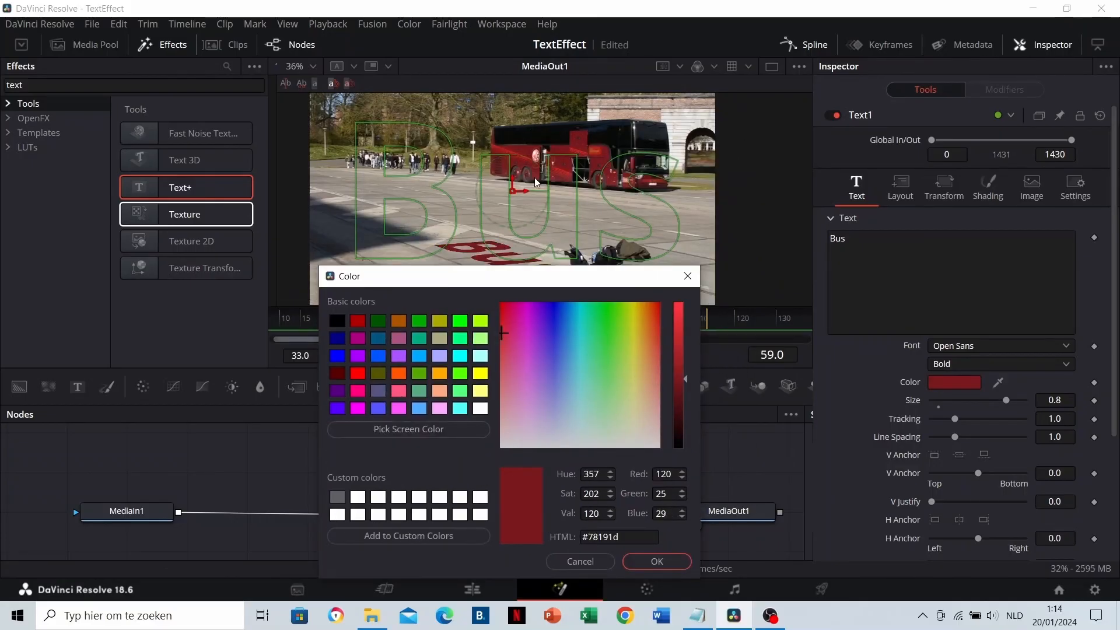
left_click(653, 561)
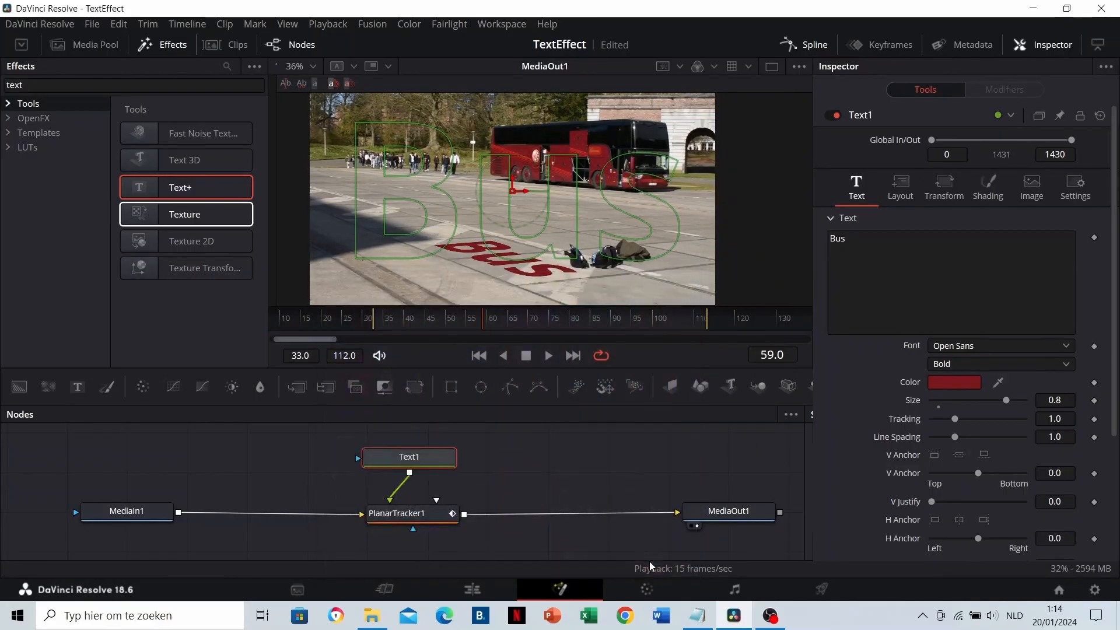
left_click(982, 195)
mouse_move(1024, 335)
left_mouse_down()
mouse_move(941, 336)
mouse_move(1014, 342)
left_mouse_up()
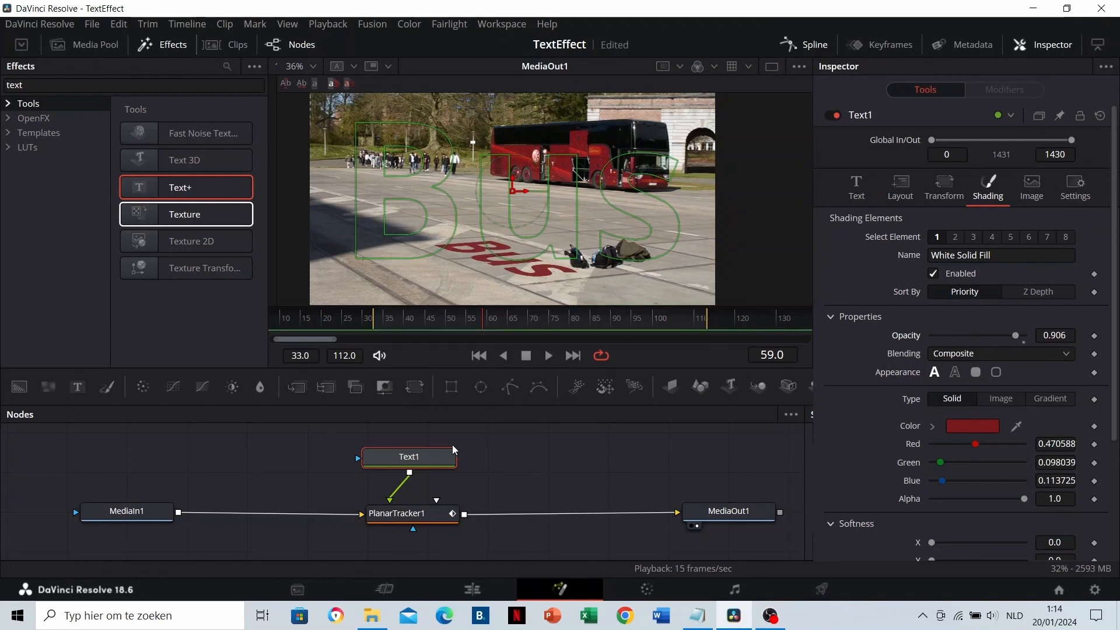
Try the Multiply apply mode in the planar tracker's Corner Pin 1 merge options and undo it.
left_click(382, 519)
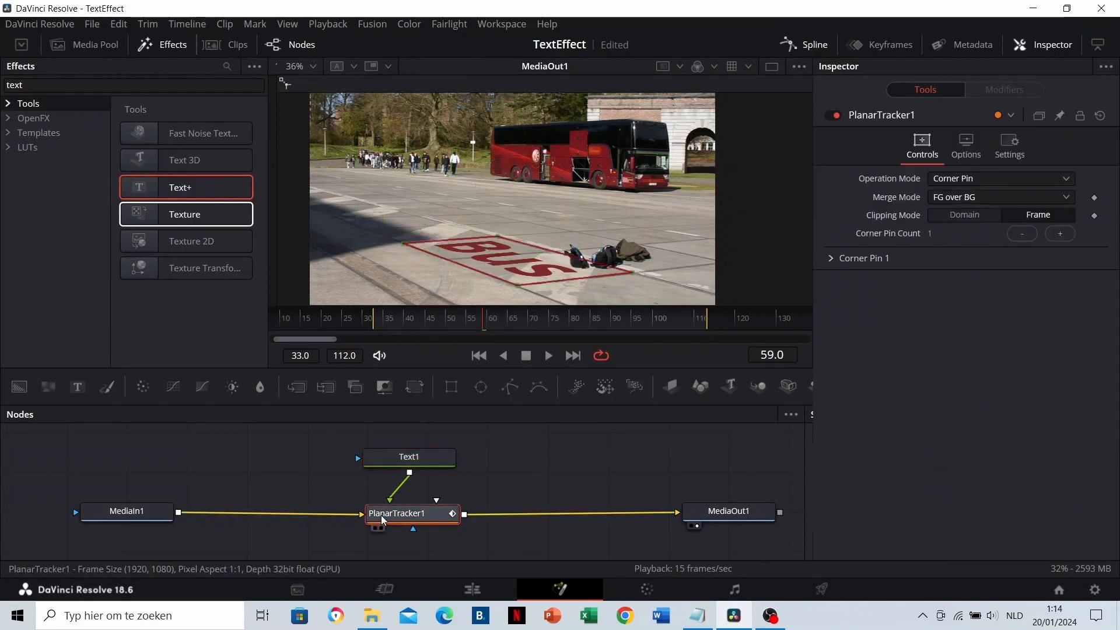
left_click(829, 259)
left_click(963, 333)
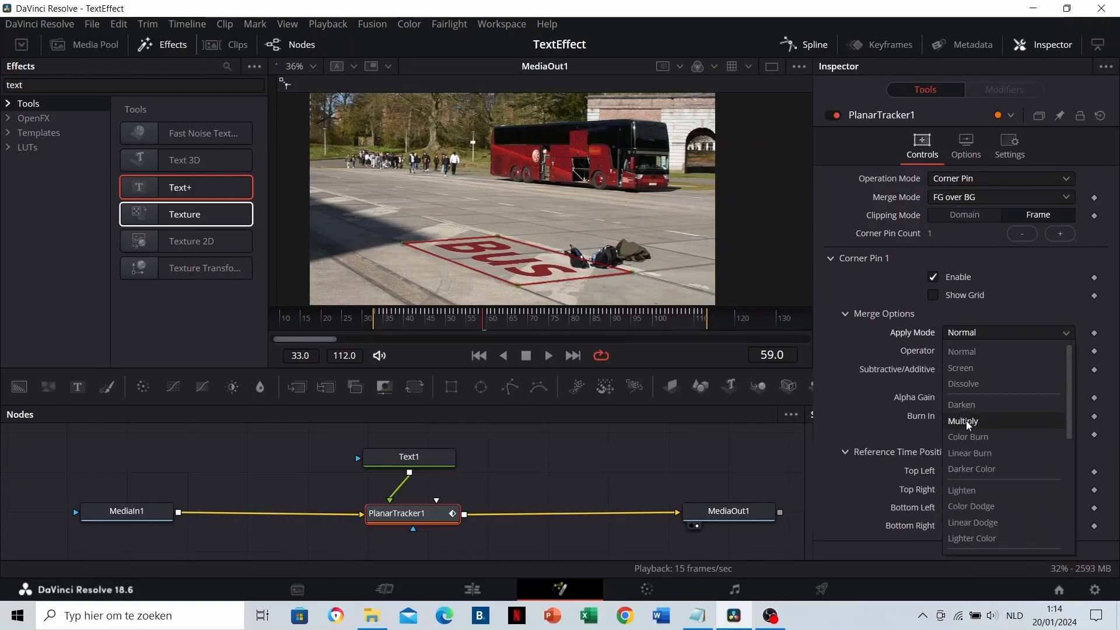
left_click(964, 422)
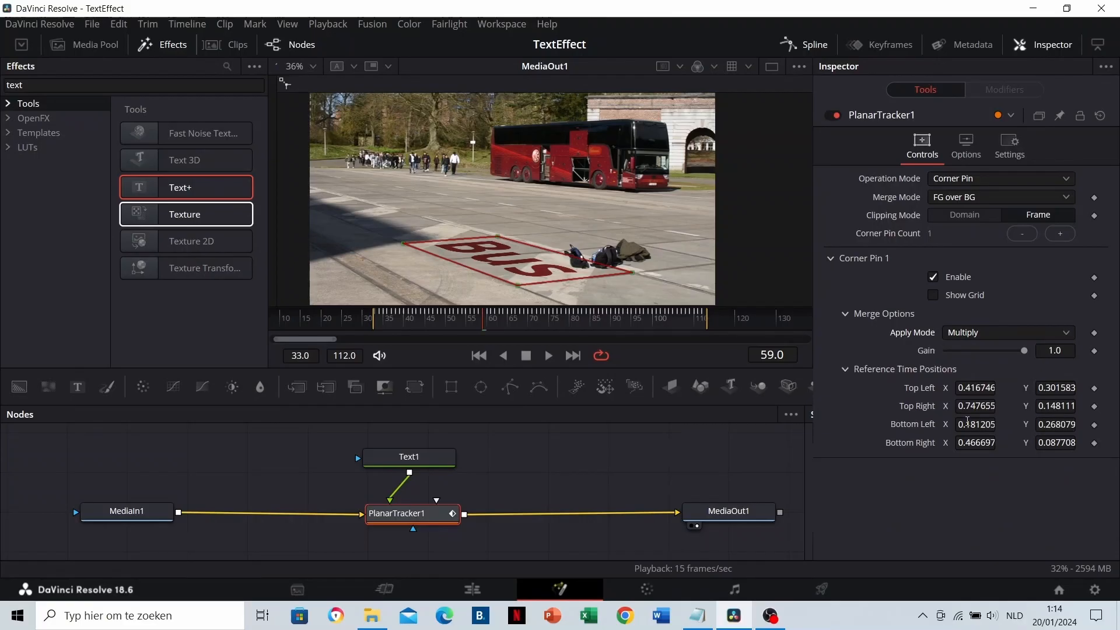
key("ctrl+z")
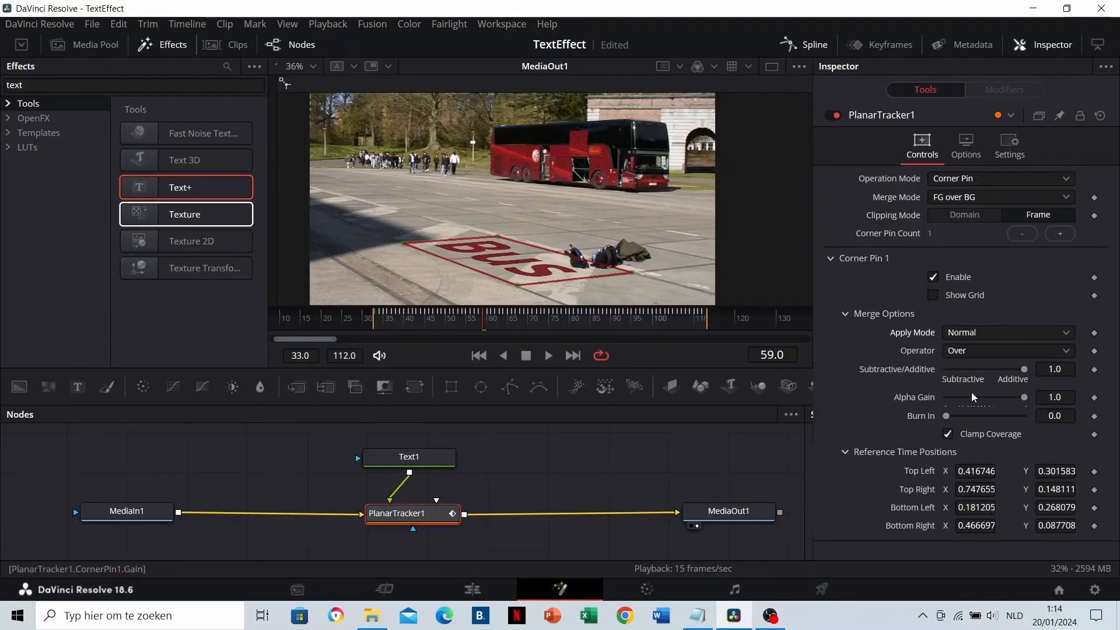
Return to the Edit page and play the Dag3_Sport_Shot5.MOV clip from the start.
left_click(482, 589)
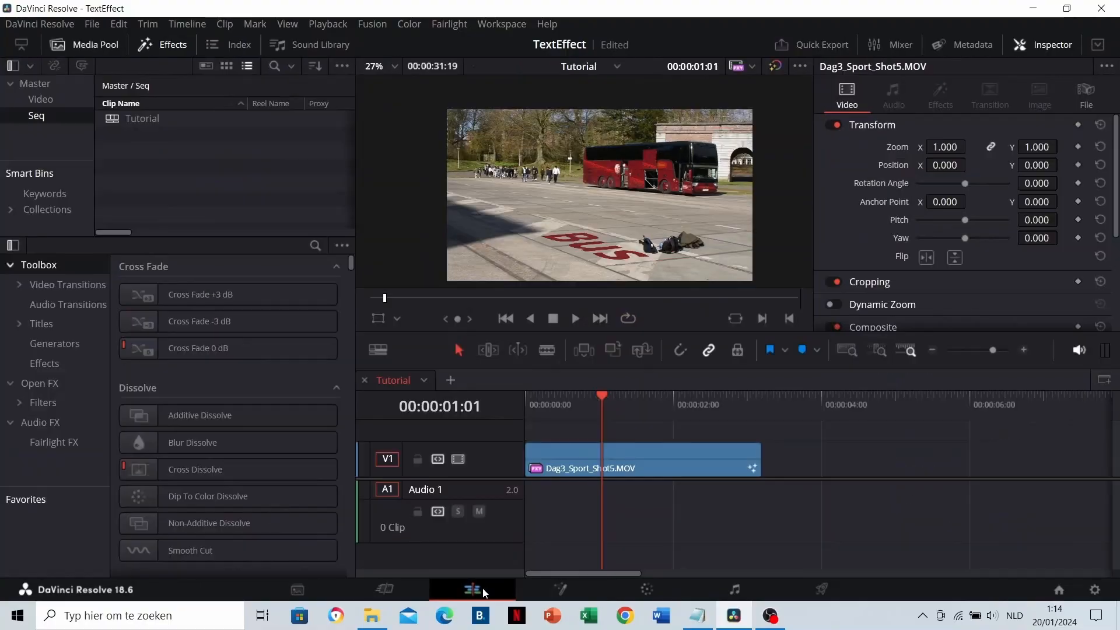
left_click(526, 401)
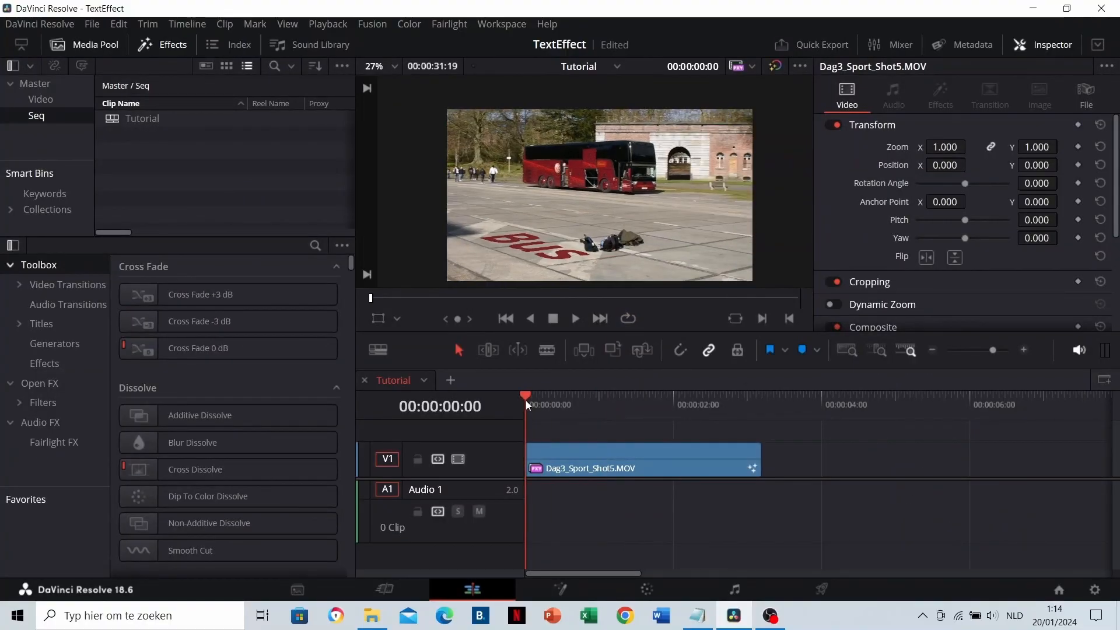
key("space")
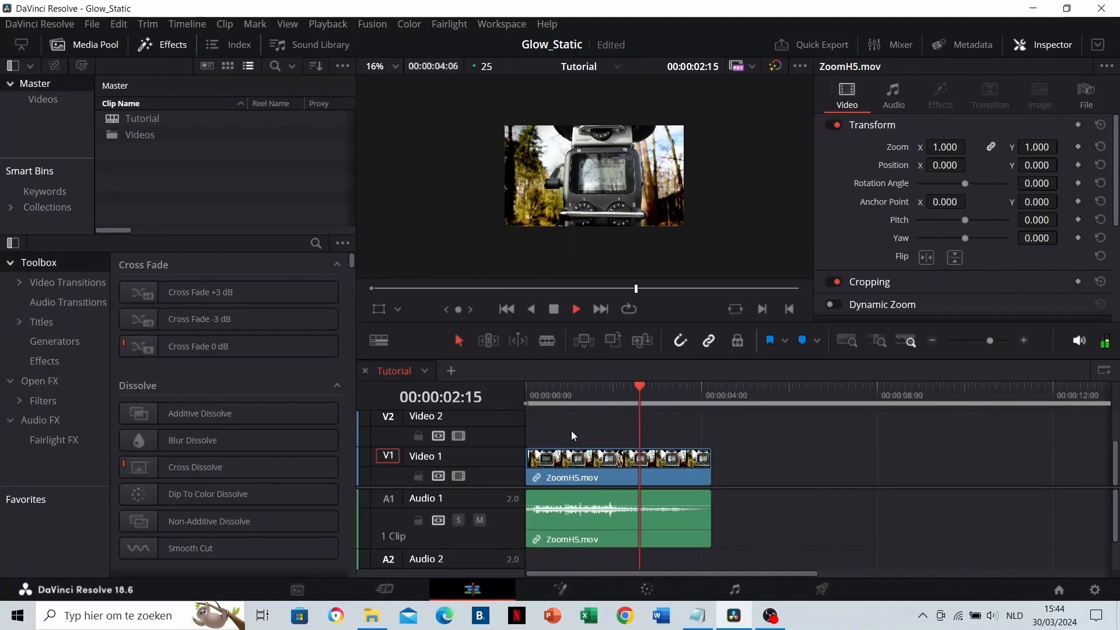
Add an Adjustment Clip on Video 2 above ZoomH5.mov and trim its end to the playhead at 00:00:04:06.
left_click(316, 243)
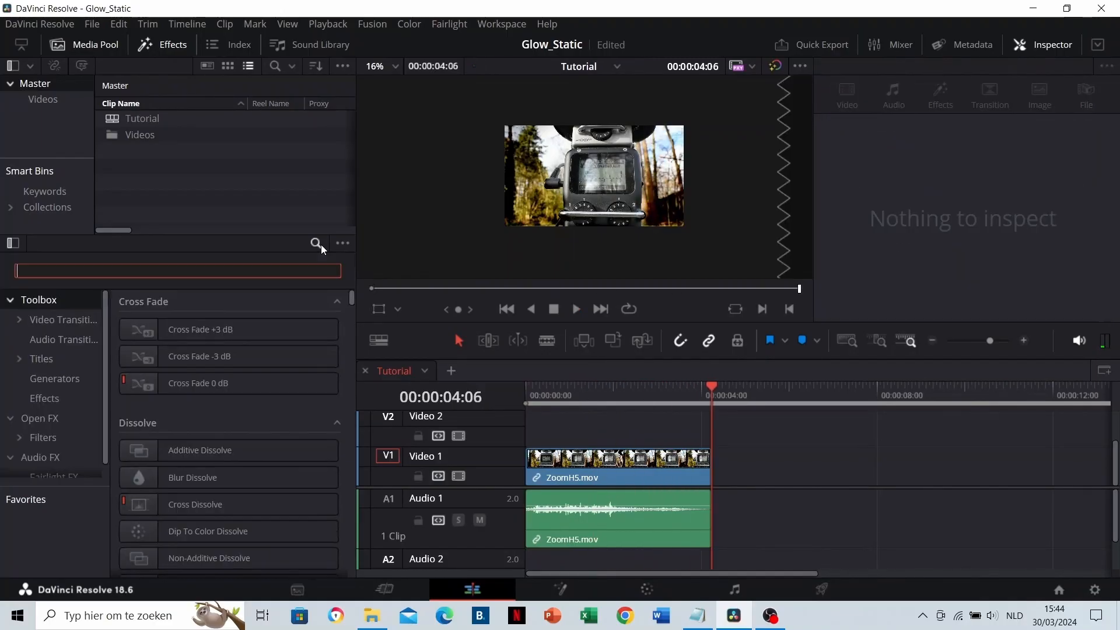
type("adju")
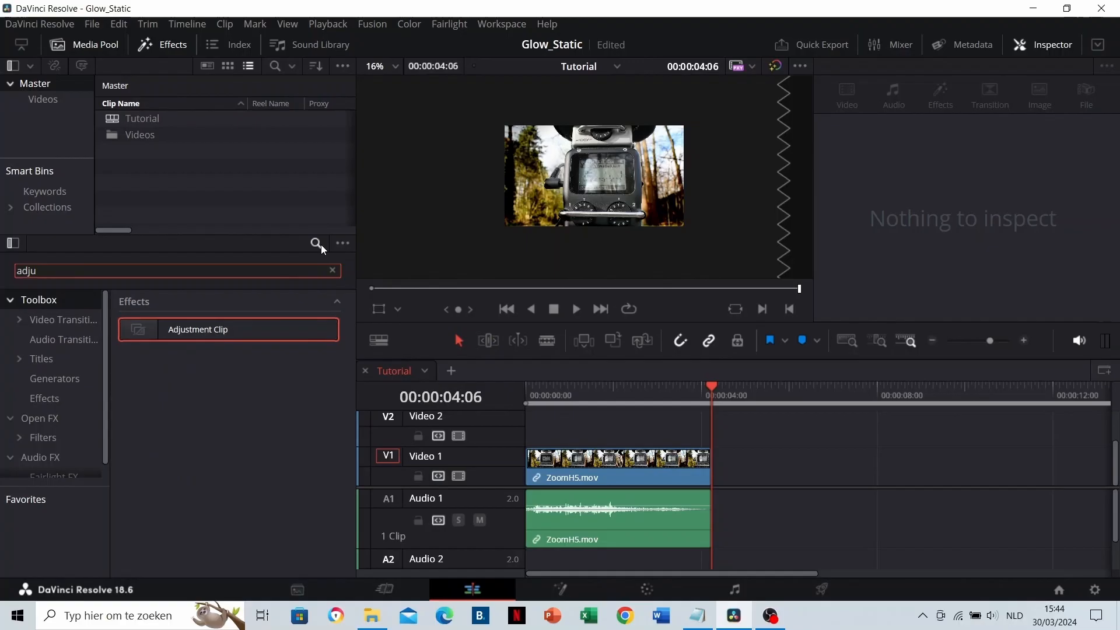
left_click_drag(219, 333, 531, 426)
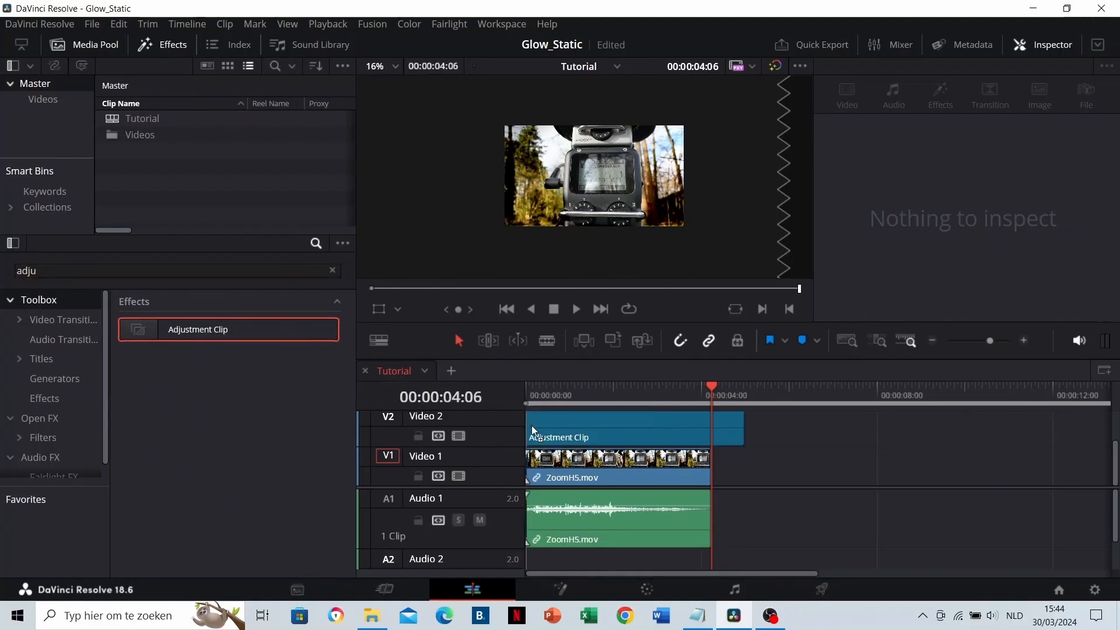
key("shift+bracketright")
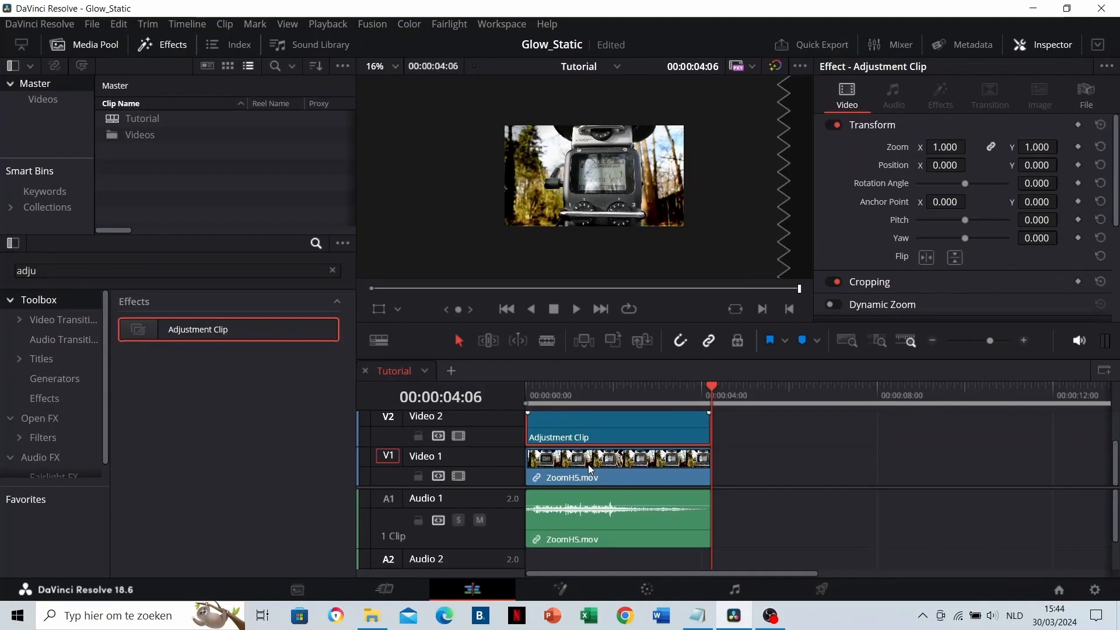
Open the adjustment clip in Fusion, show the clip thumbnails, and insert a Merge node between MediaIn1 and MediaOut1.
left_click(560, 590)
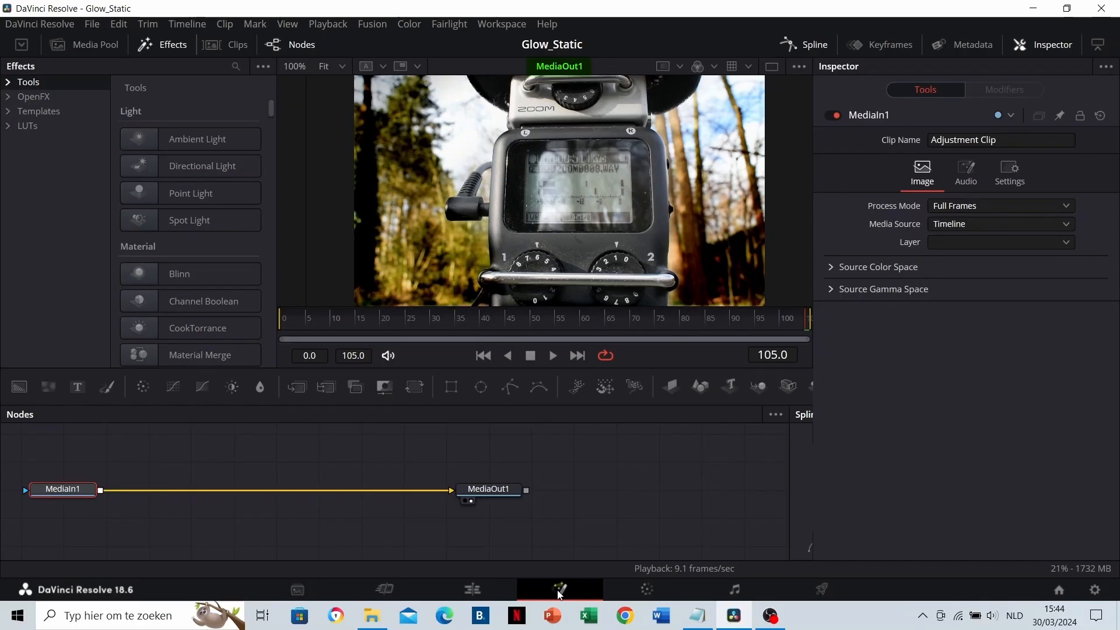
left_click(238, 45)
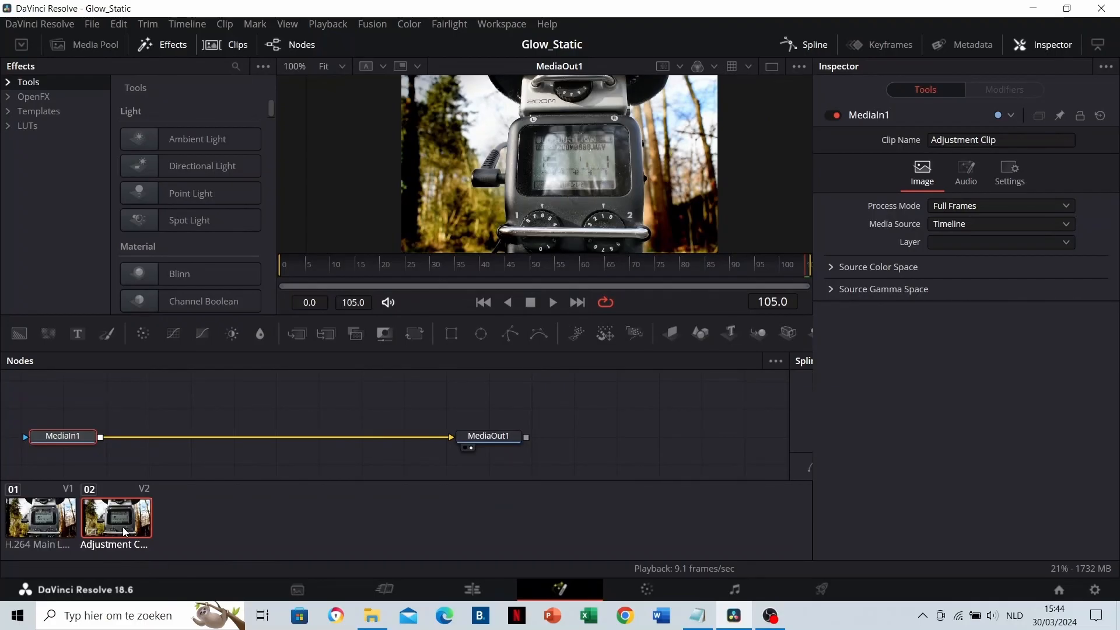
left_click(236, 66)
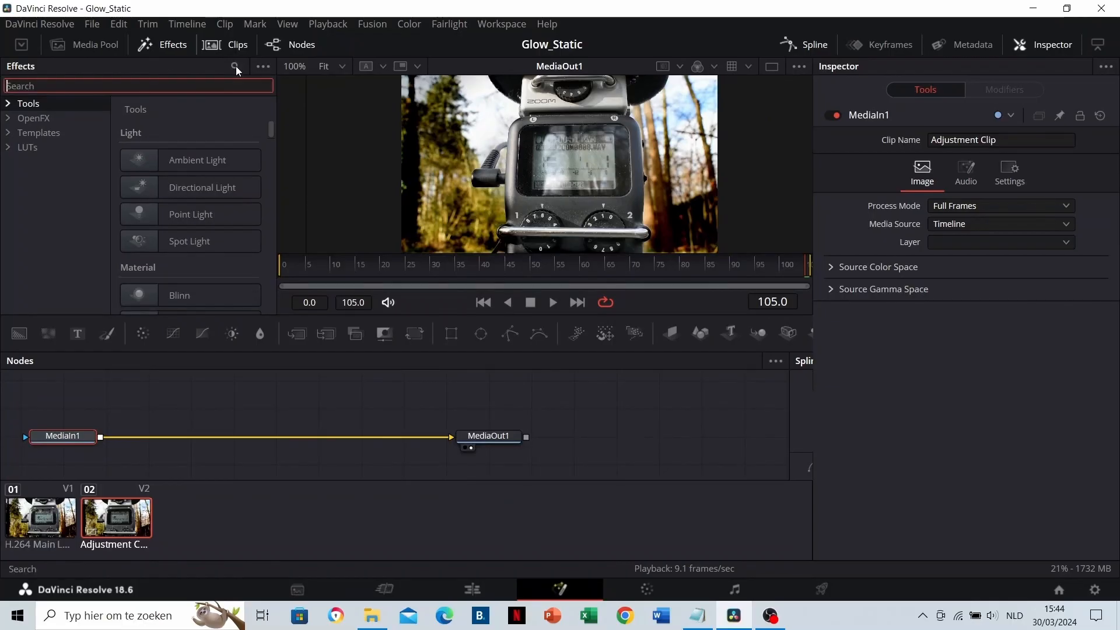
type("merge")
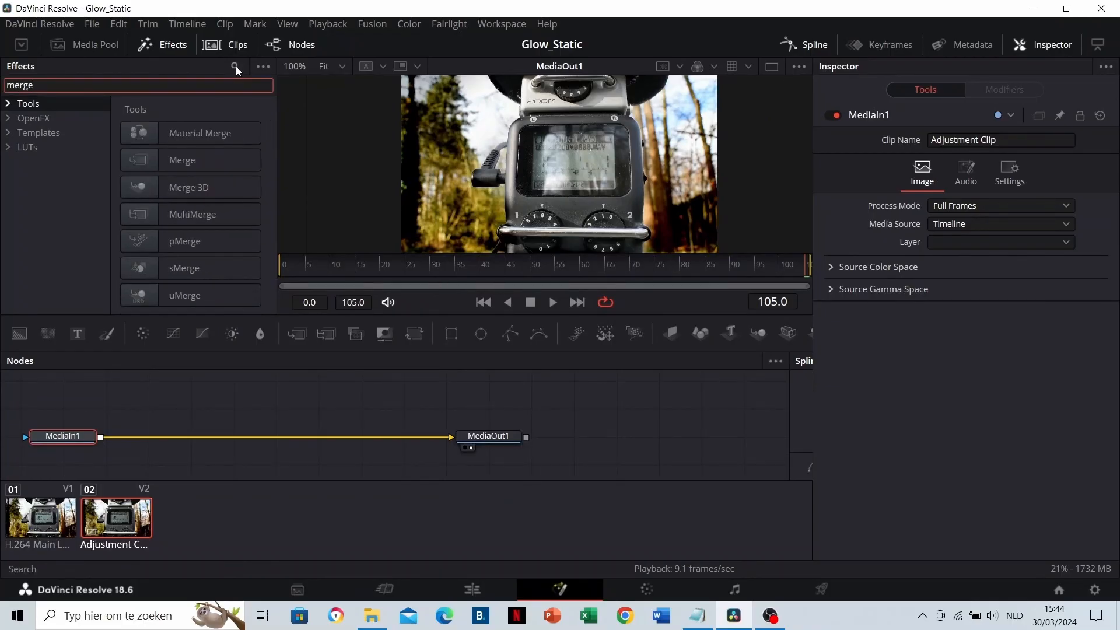
left_click_drag(194, 166, 267, 439)
Add a Background node above the main node chain and set its alpha to 0.0.
left_click(238, 87)
type("b")
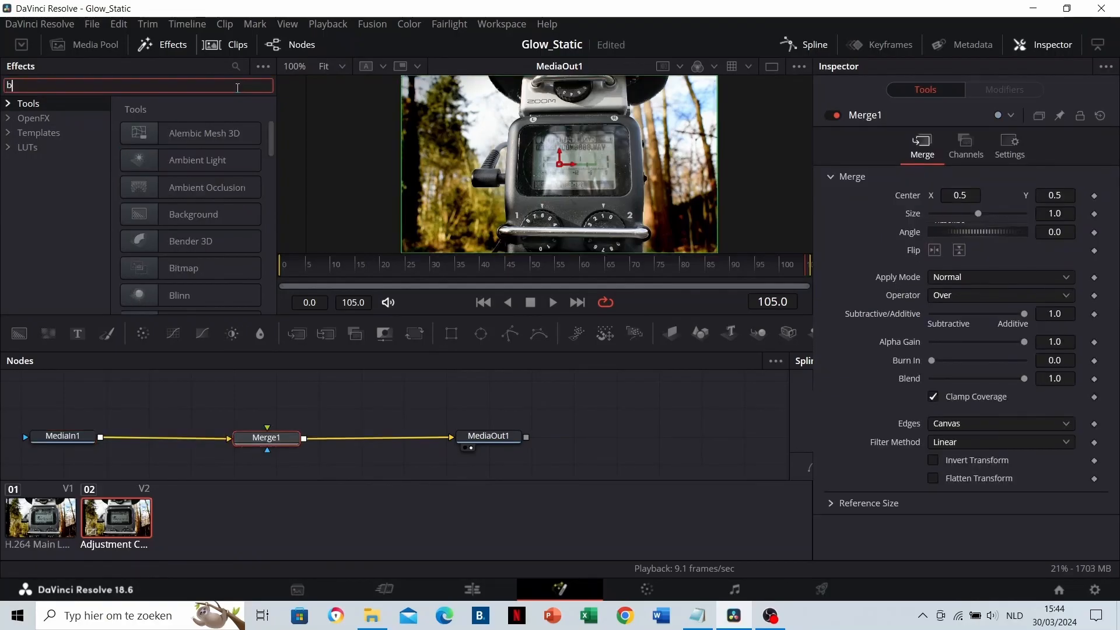
type("ackg")
left_click_drag(205, 138, 198, 348)
left_click_drag(176, 408, 177, 408)
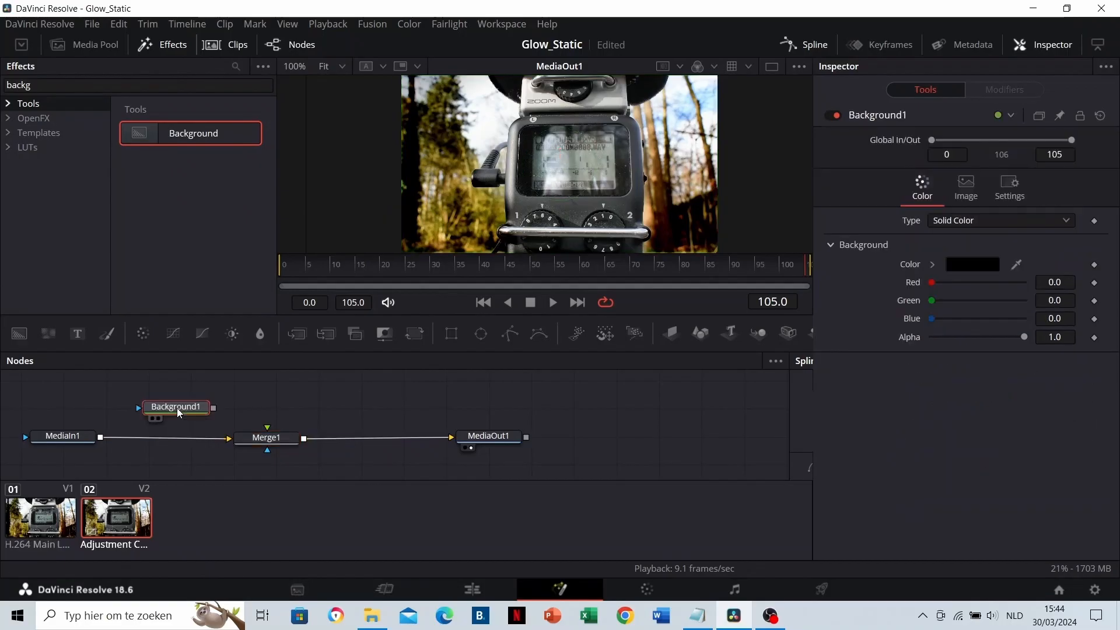
left_click_drag(1025, 339, 905, 339)
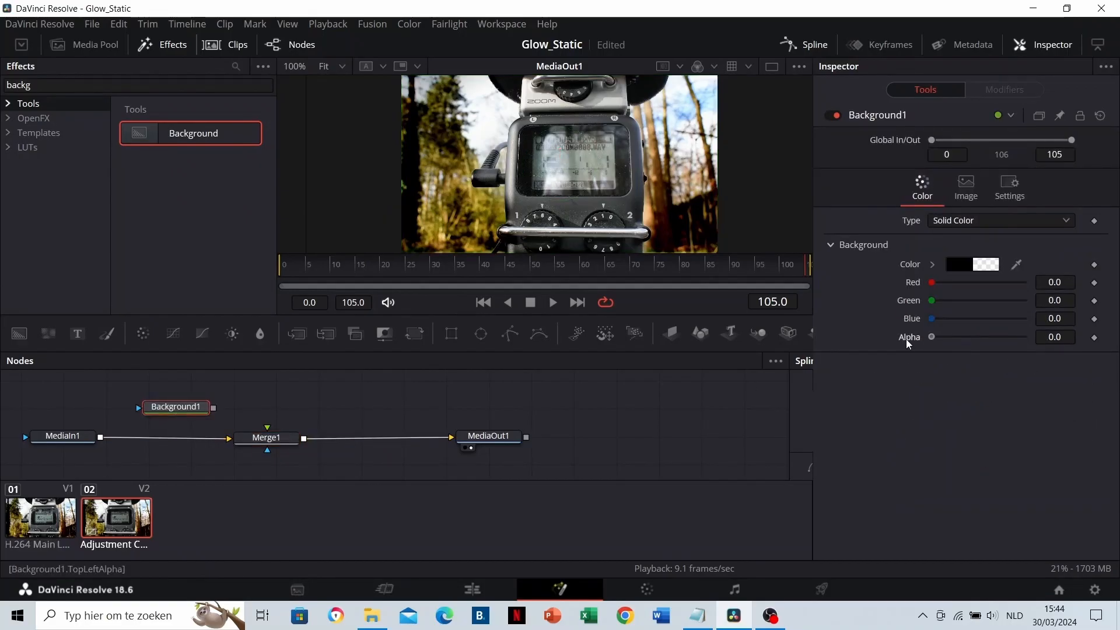
Add a Paint node fed by the Background node and connect its output to the Merge node's foreground input.
double_click(148, 85)
type("pai")
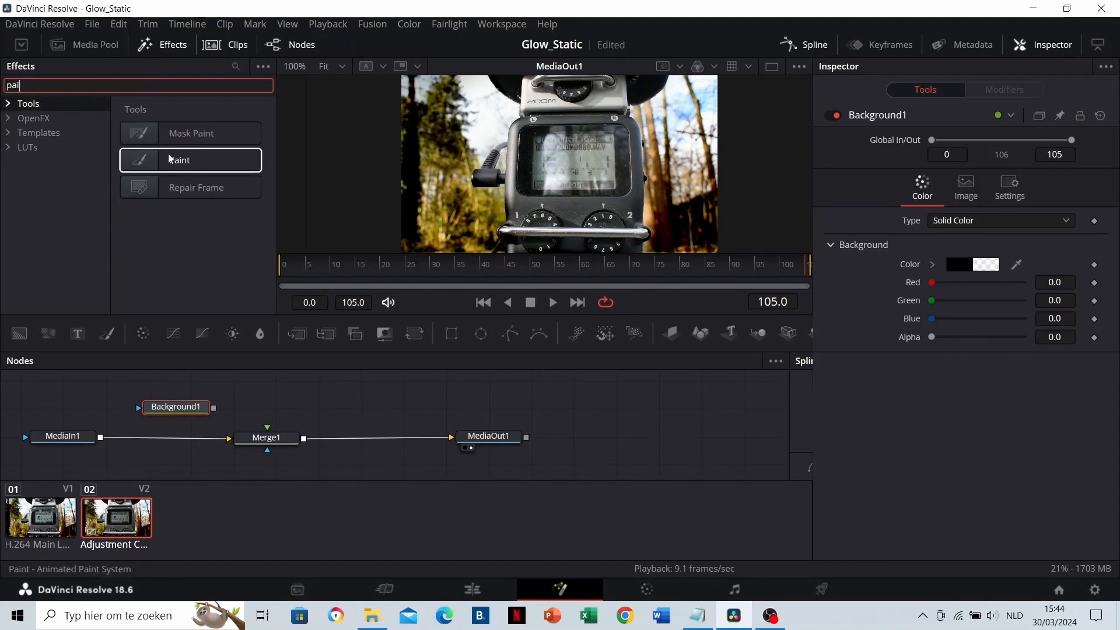
mouse_move(181, 159)
left_mouse_down()
mouse_move(271, 382)
mouse_move(272, 403)
mouse_move(233, 402)
left_mouse_up()
left_click_drag(308, 402, 270, 439)
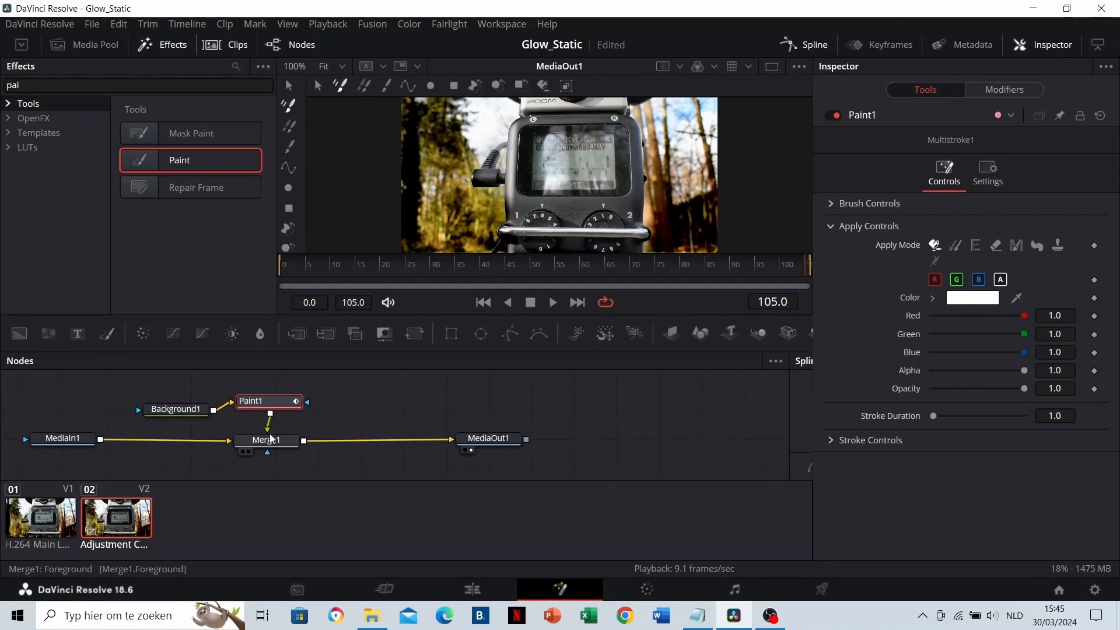
Trace the frame of the recorder's display with a closed white polyline paint stroke, curving it around the rounded corners.
scroll(521, 185, "up", 1)
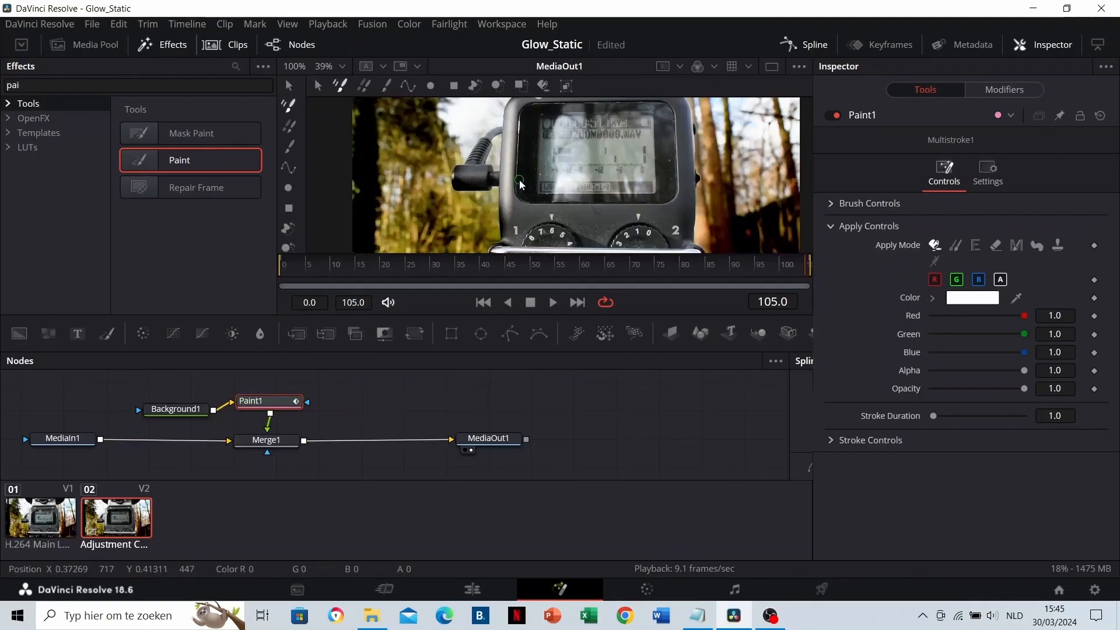
scroll(521, 185, "up", 1)
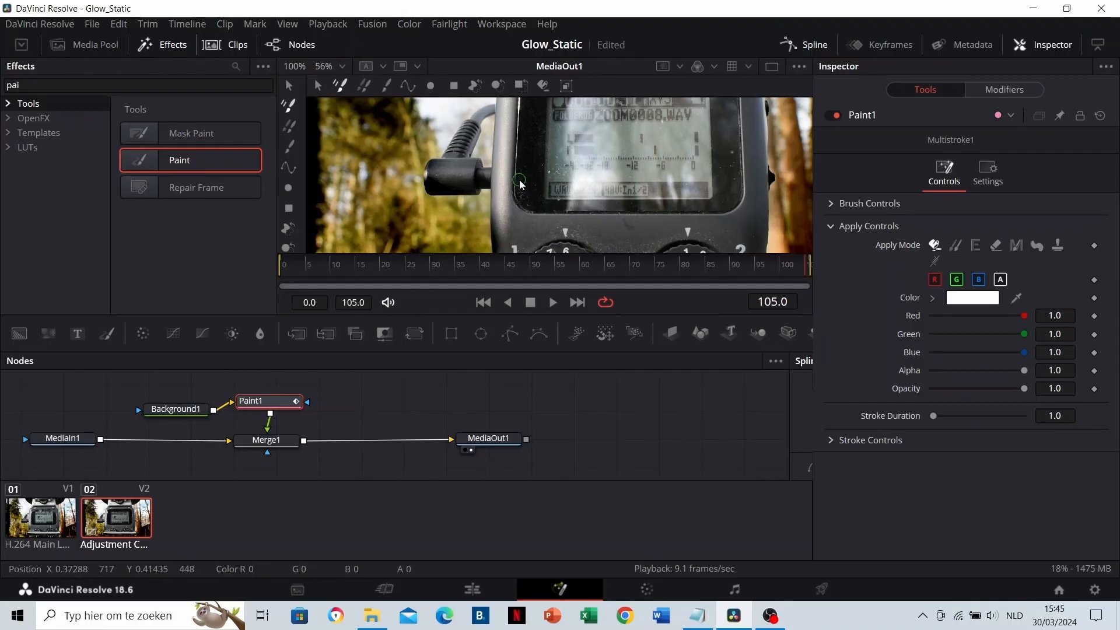
left_click(288, 168)
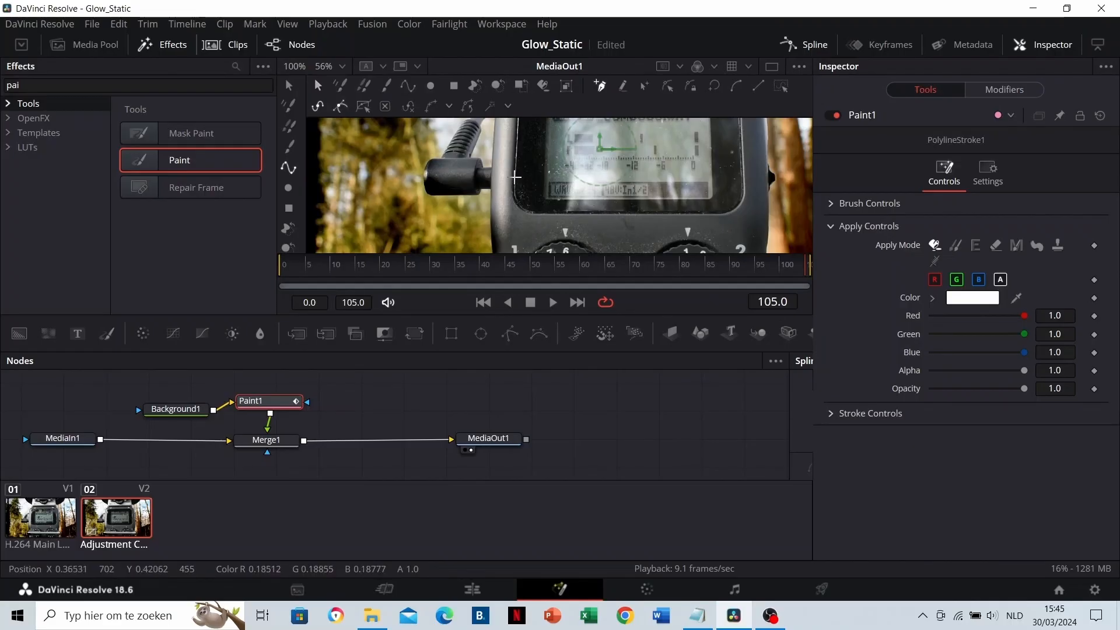
left_click_drag(514, 178, 516, 168)
left_click_drag(538, 138, 519, 214)
left_click(500, 171)
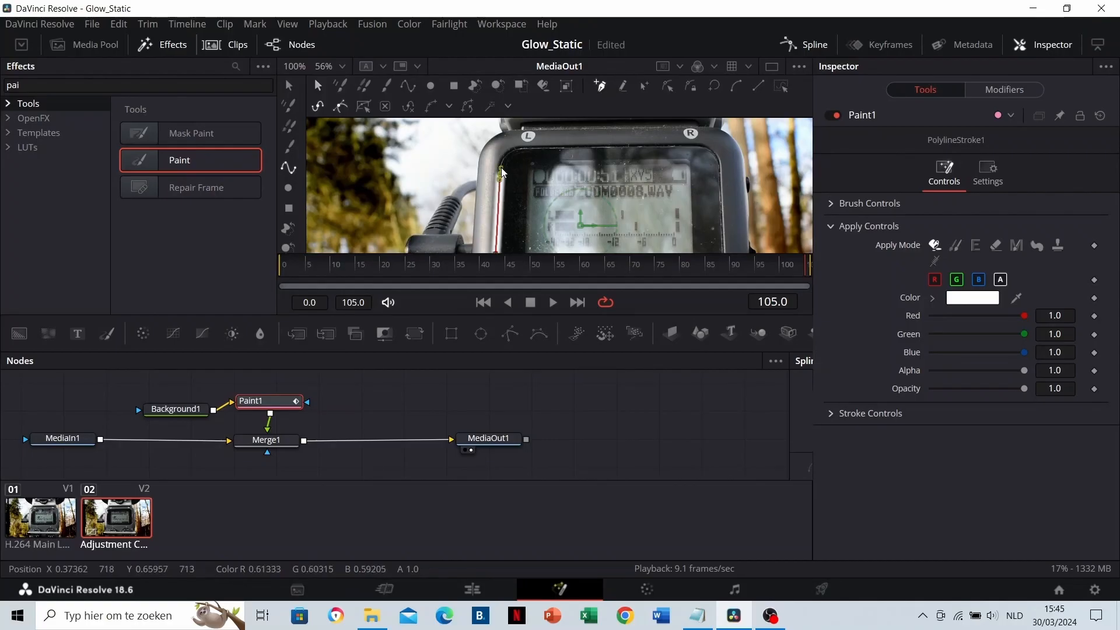
left_click(525, 146)
left_click_drag(694, 145, 608, 145)
left_click(607, 146)
left_click(607, 169)
left_click_drag(605, 251, 589, 169)
left_click(589, 176)
left_click(560, 208)
mouse_move(554, 208)
left_mouse_down()
mouse_move(537, 210)
mouse_move(573, 214)
left_mouse_up()
left_click(428, 212)
left_click(396, 174)
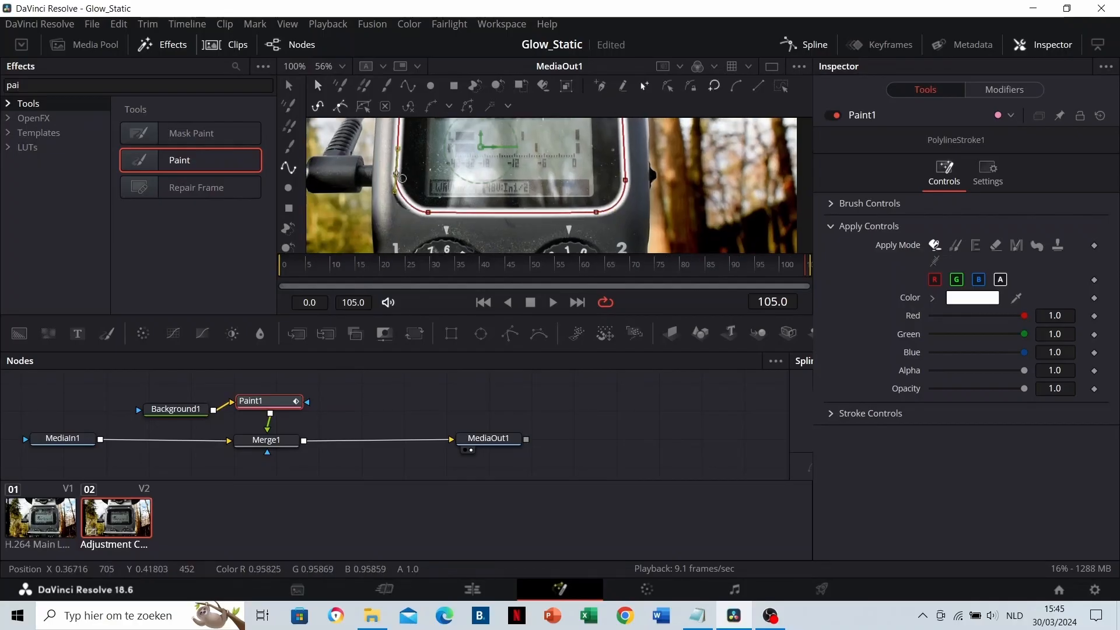
mouse_move(397, 173)
left_mouse_down()
mouse_move(398, 145)
mouse_move(463, 186)
left_mouse_up()
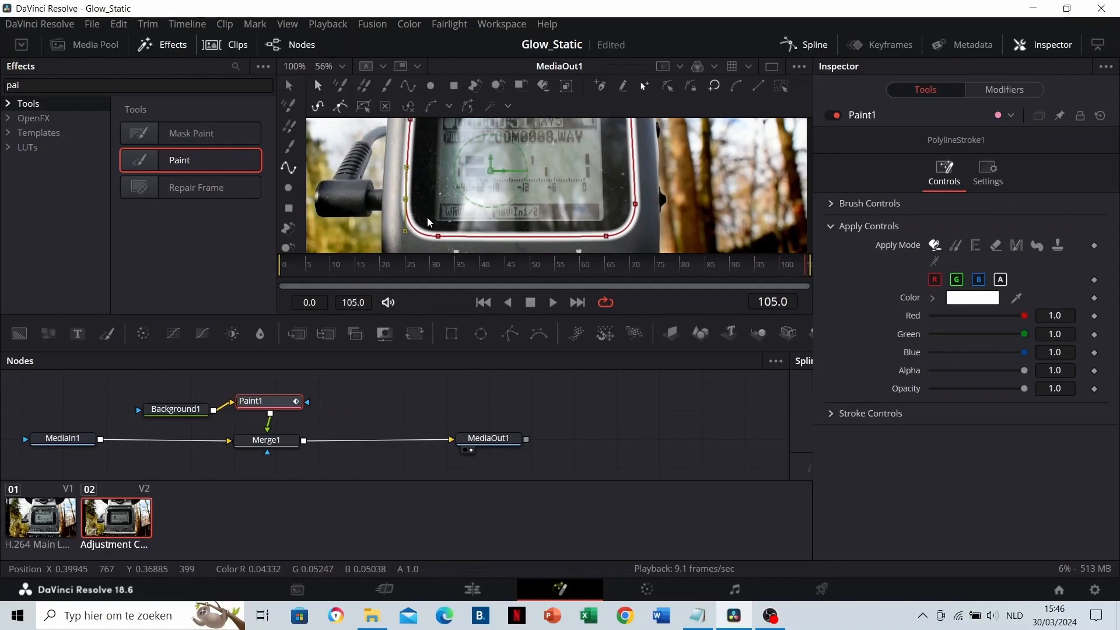
Add a Glow node fed by Paint1 and connect its output to the Merge node's foreground input.
scroll(432, 229, "down", 2)
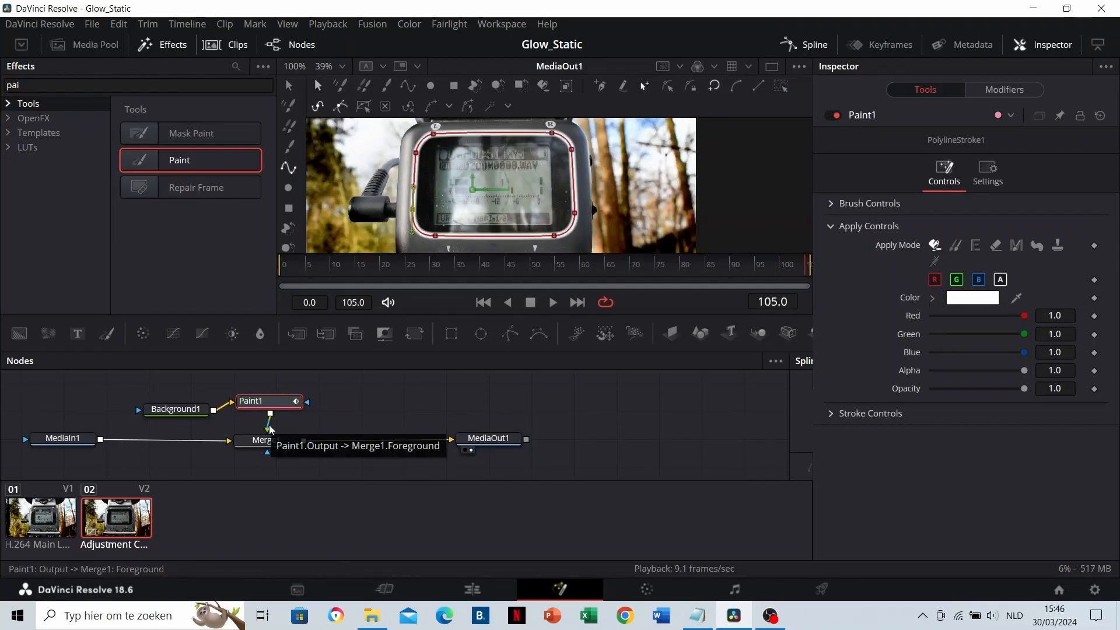
double_click(101, 83)
type("glow")
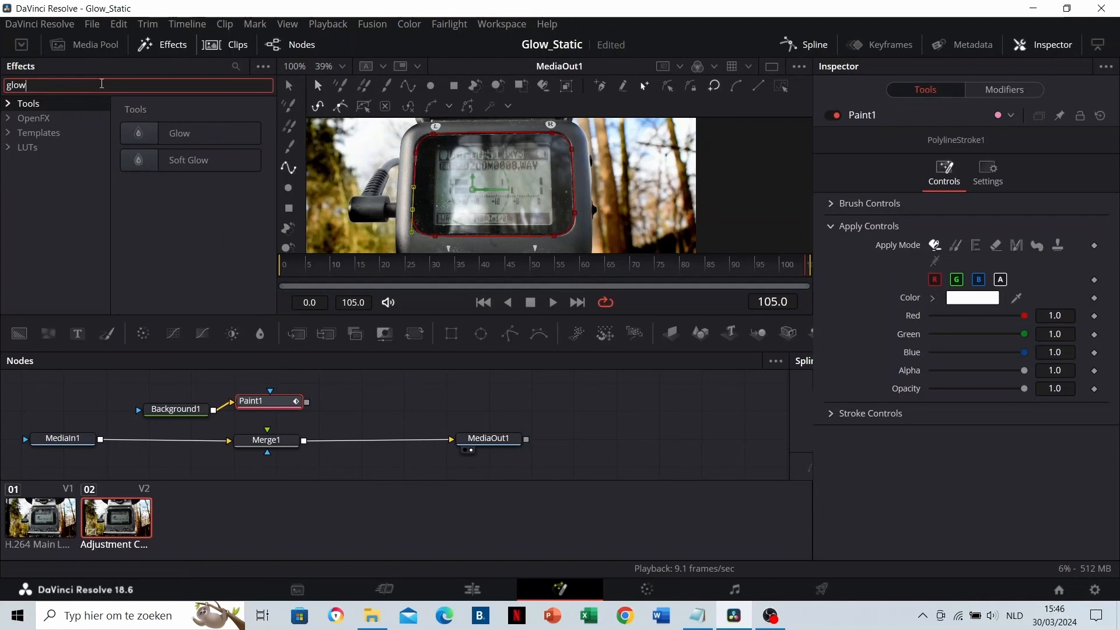
mouse_move(200, 133)
left_mouse_down()
mouse_move(370, 350)
mouse_move(370, 407)
mouse_move(325, 403)
left_mouse_up()
left_click_drag(401, 404, 265, 444)
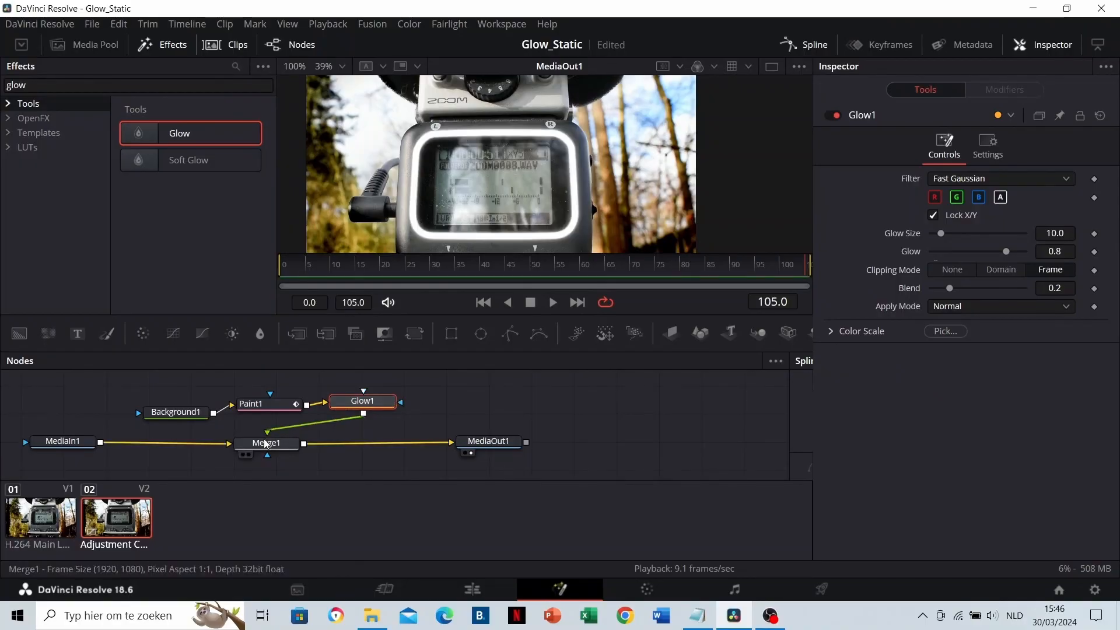
Recolour the paint stroke light blue (#c1e1ff) sampled from the sky in the footage and set its brush size to 0.0118.
left_click(280, 408)
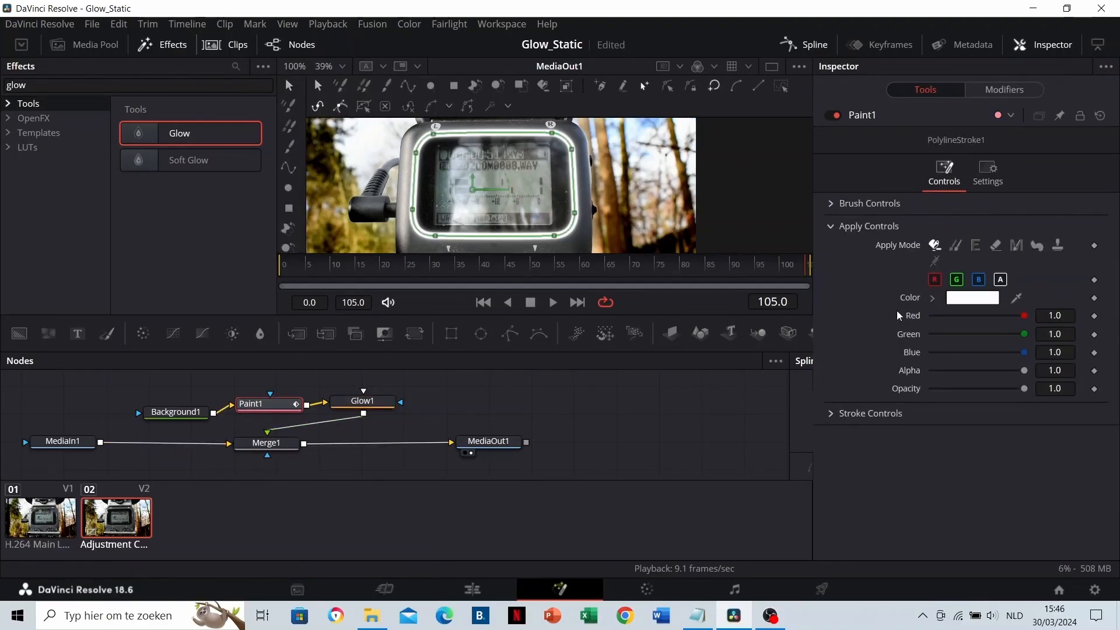
left_click(972, 298)
left_click(187, 351)
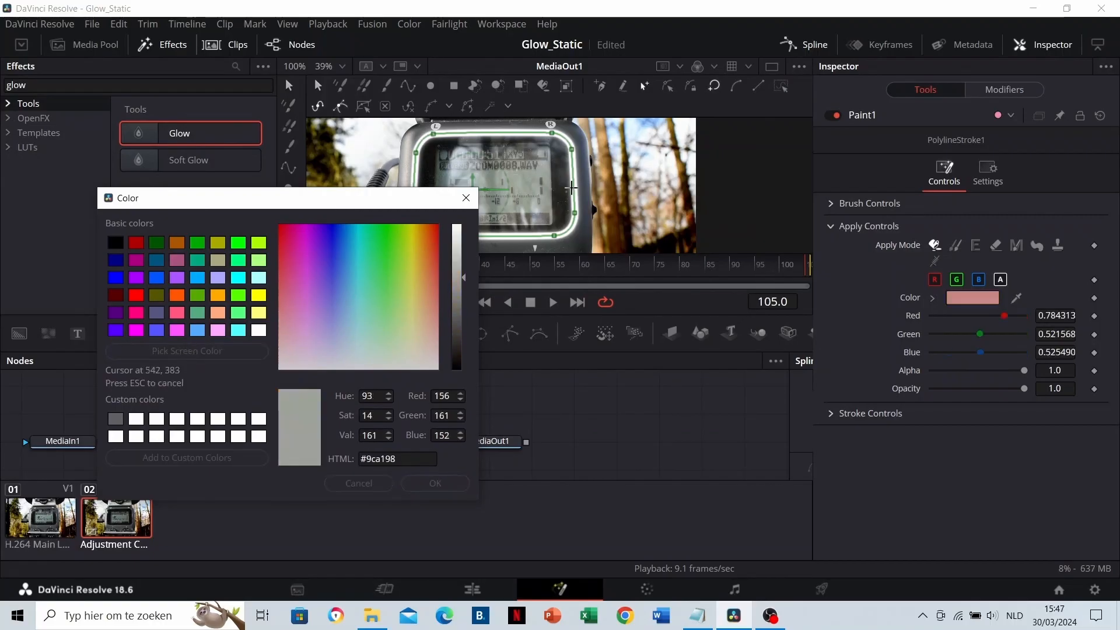
left_click(663, 127)
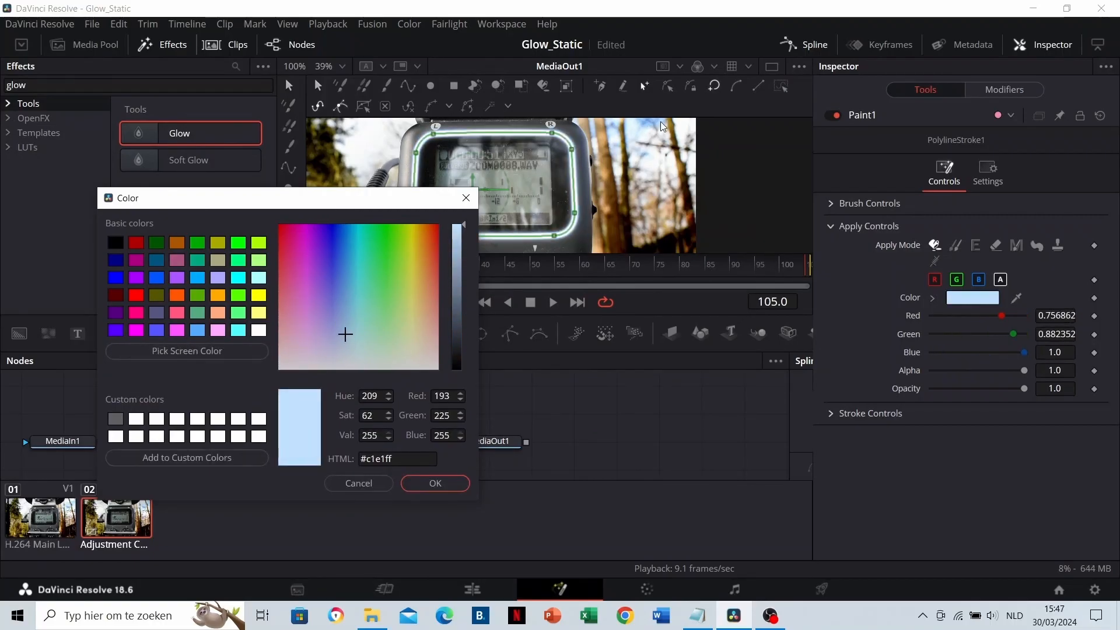
left_click(435, 483)
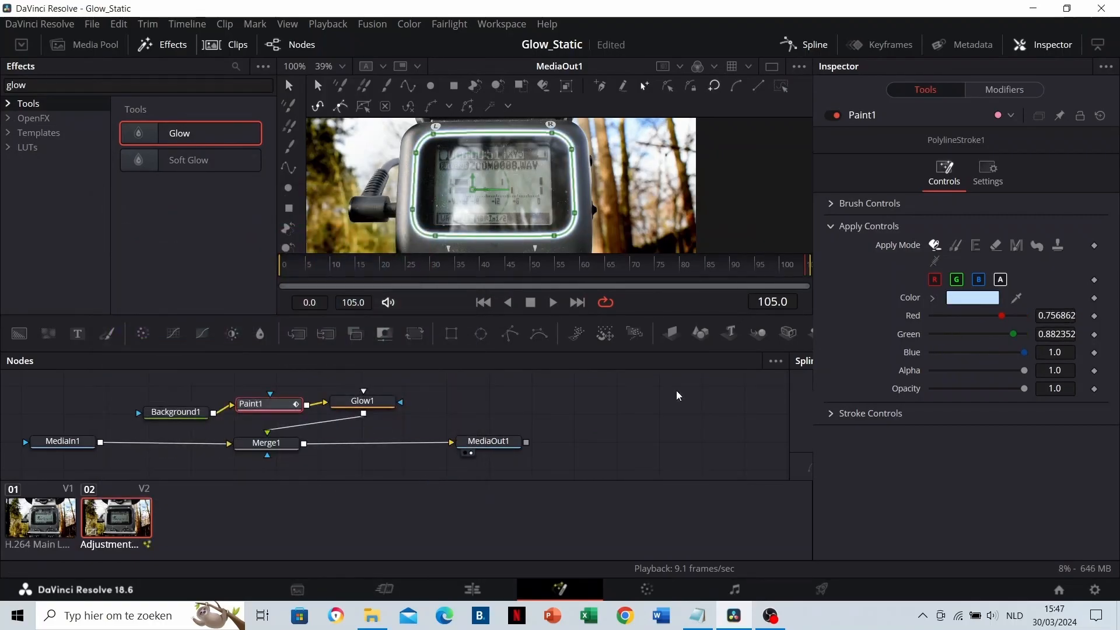
left_click(834, 204)
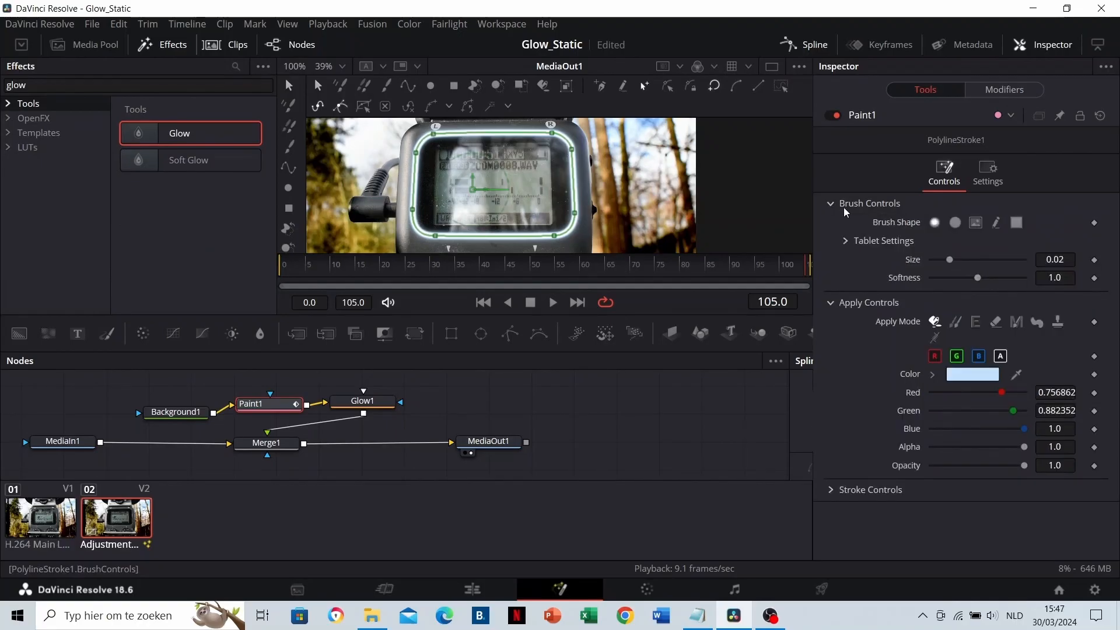
left_click_drag(950, 260, 944, 263)
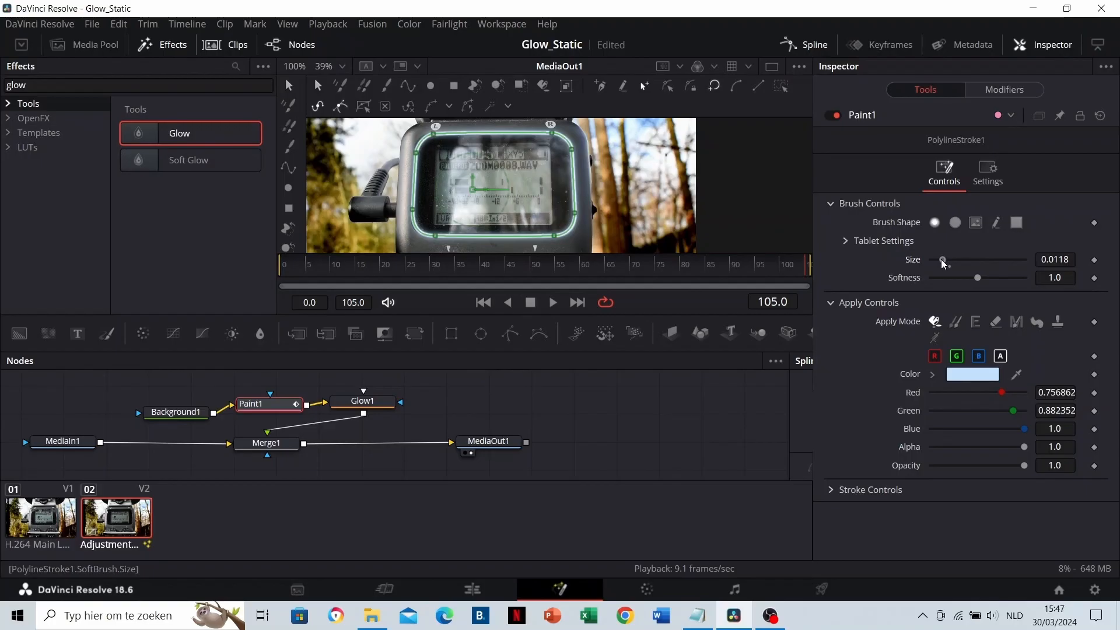
Set the Glow node's Glow Size to 11.0 and its Glow strength to 0.866.
left_click(363, 405)
mouse_move(942, 233)
left_mouse_down()
mouse_move(954, 234)
mouse_move(944, 232)
left_mouse_up()
left_click_drag(1006, 252, 1012, 251)
Refine the paint stroke's upper-left and lower-left corner curves to follow the recorder's display frame more closely.
scroll(452, 155, "up", 8)
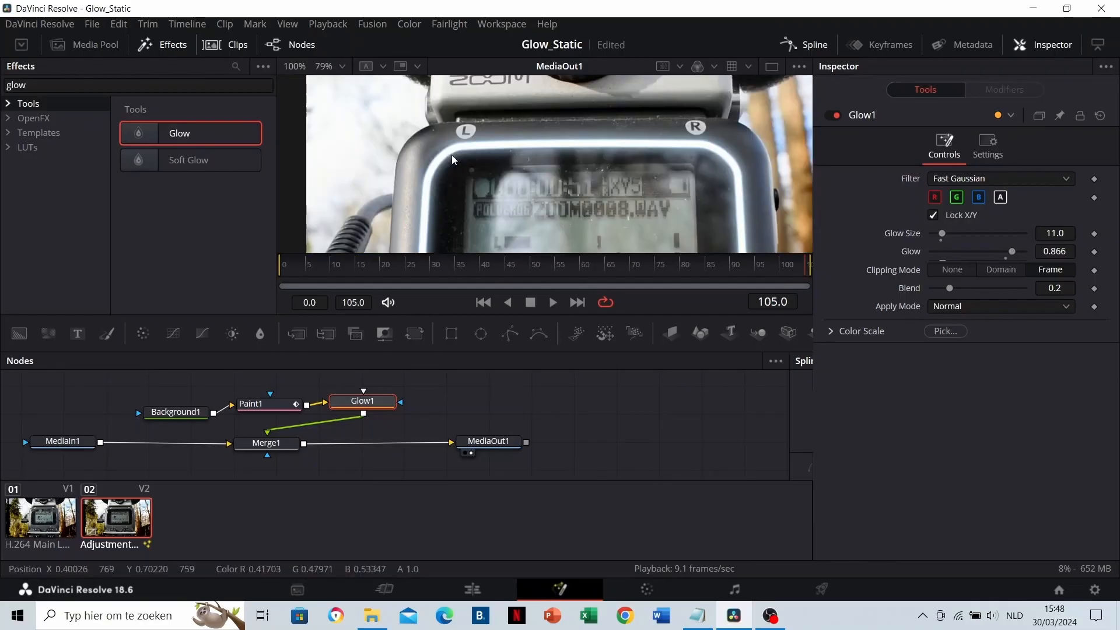
left_click(266, 407)
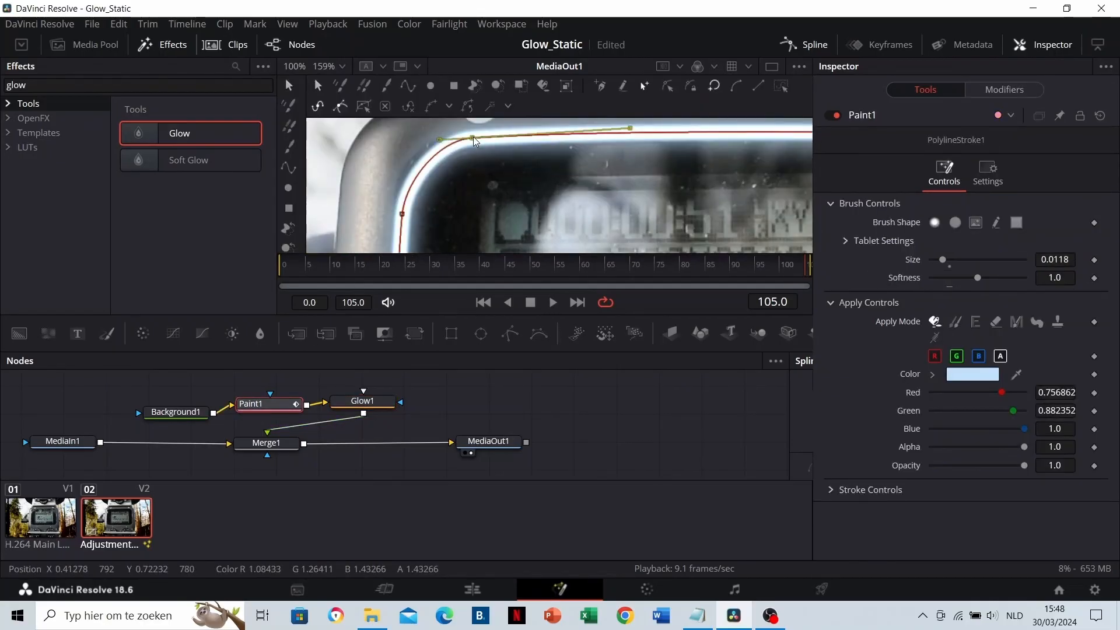
left_click_drag(439, 140, 430, 147)
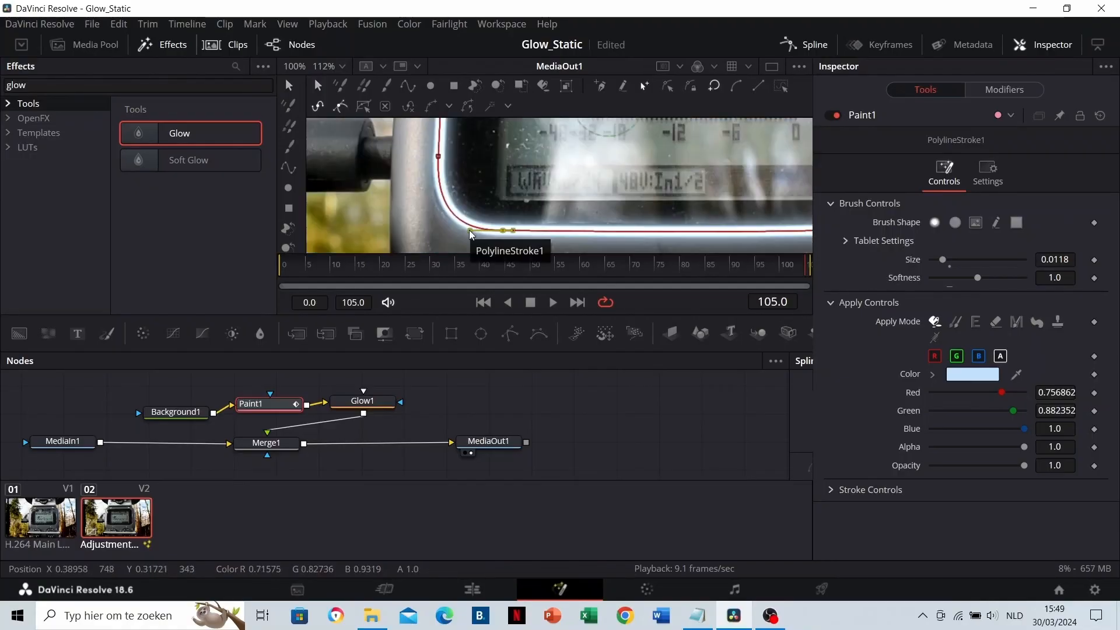
left_click_drag(468, 230, 458, 230)
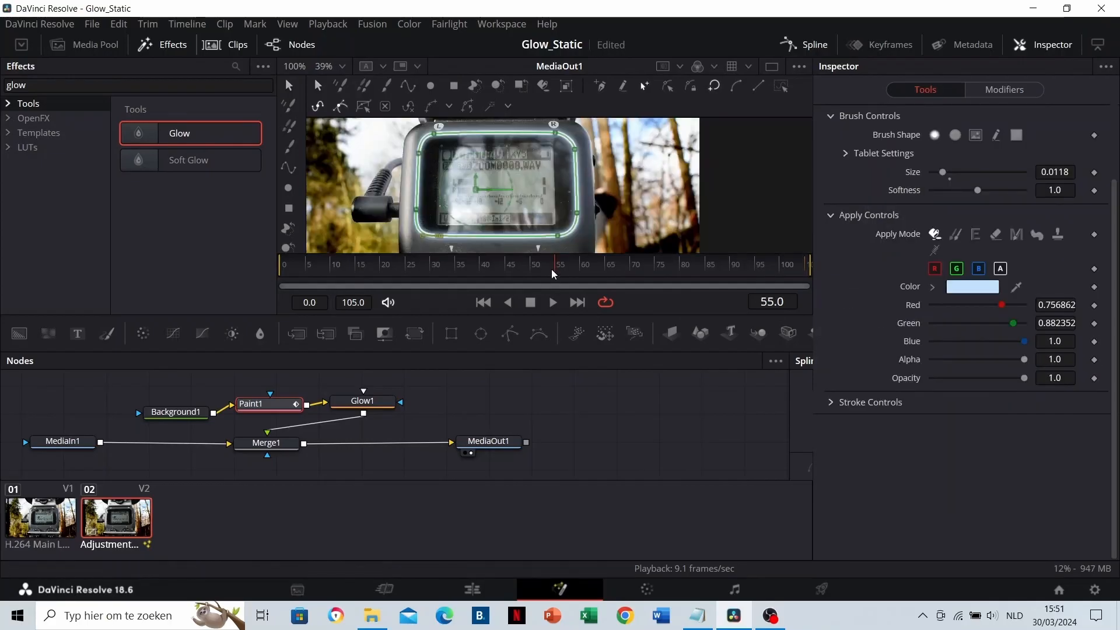
At frame 55, set the paint stroke's Write On start and end to 0.0 and add a keyframe.
mouse_move(560, 272)
left_mouse_down()
mouse_move(535, 272)
mouse_move(557, 274)
left_mouse_up()
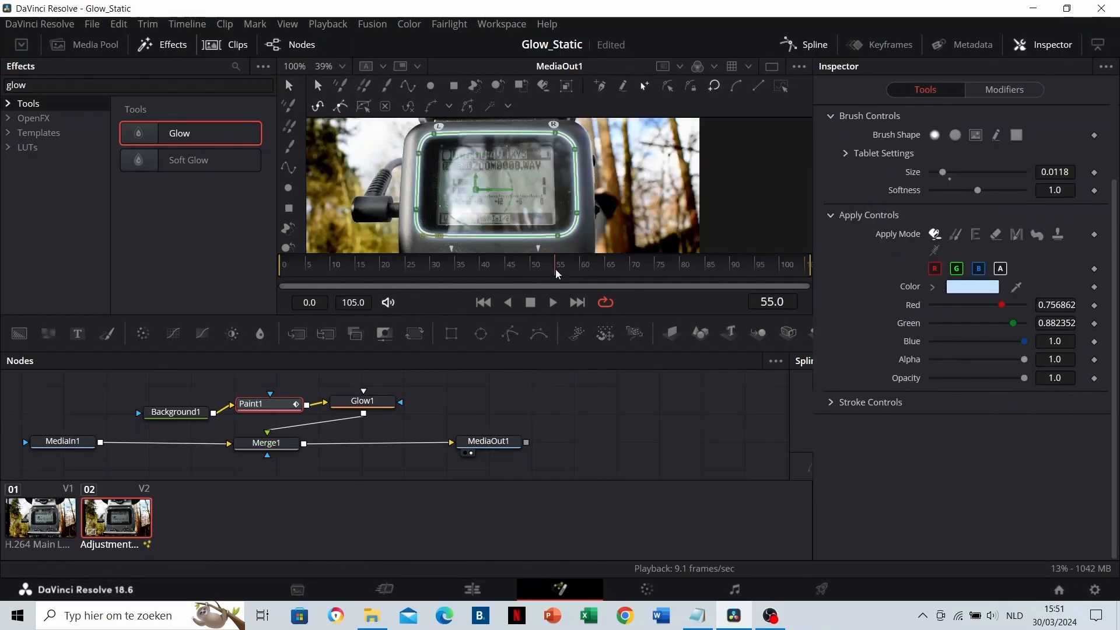
left_click(832, 404)
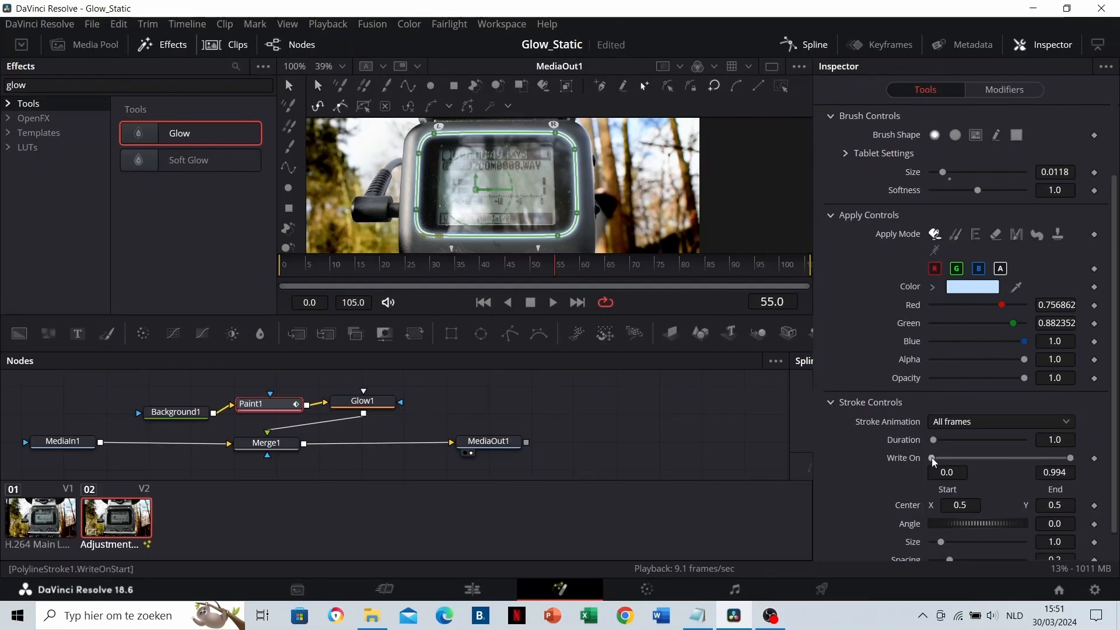
mouse_move(934, 462)
left_mouse_down()
mouse_move(1065, 460)
mouse_move(932, 460)
left_mouse_up()
left_click_drag(1067, 460, 930, 462)
left_click(1095, 458)
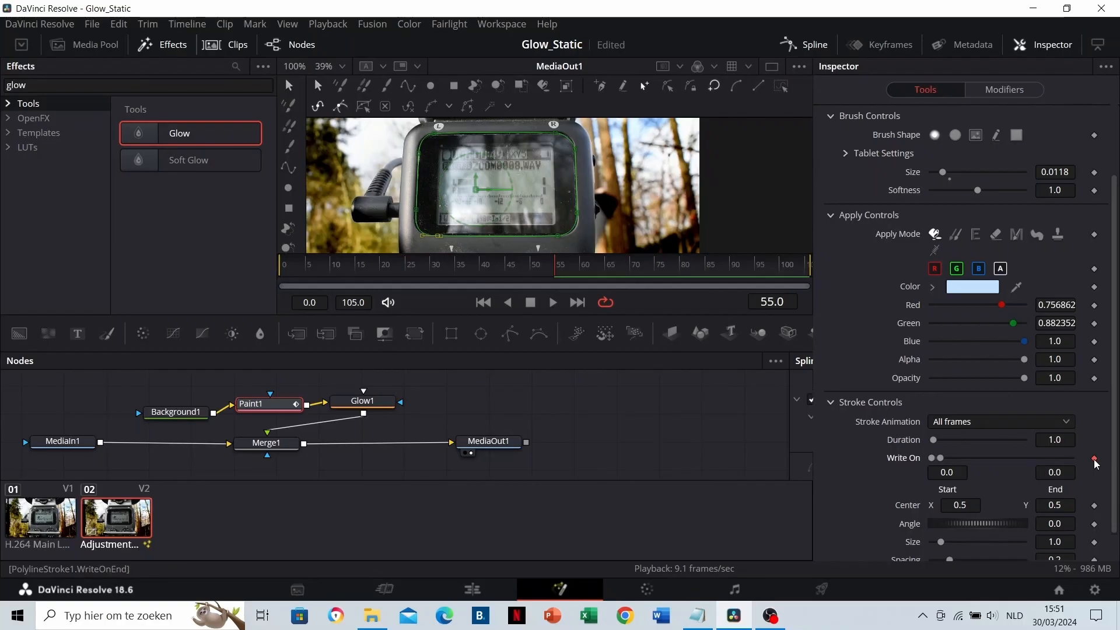
Animate Write On by setting its end to 1.0 at frame 65 and moving its start toward the end at frame 75.
left_click_drag(570, 266, 610, 268)
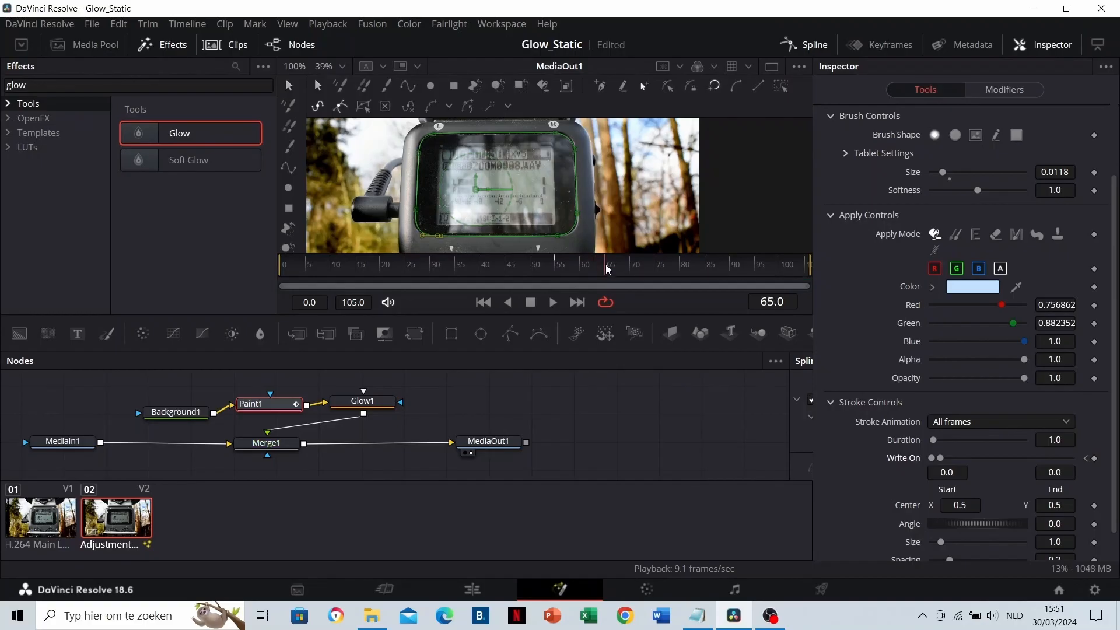
left_click_drag(942, 459, 1074, 459)
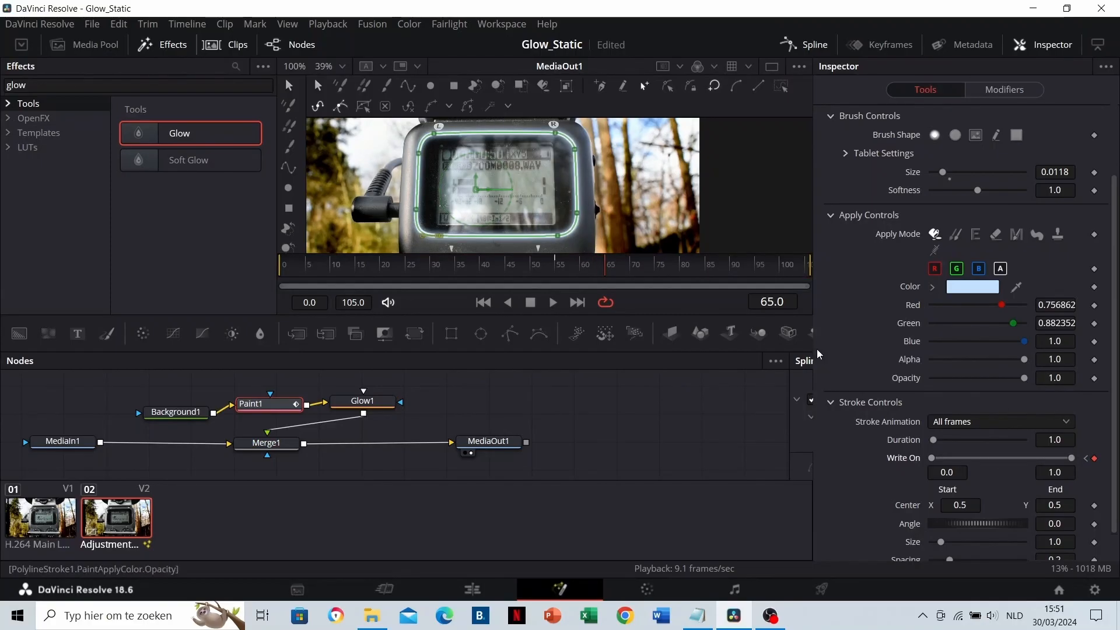
left_click(655, 272)
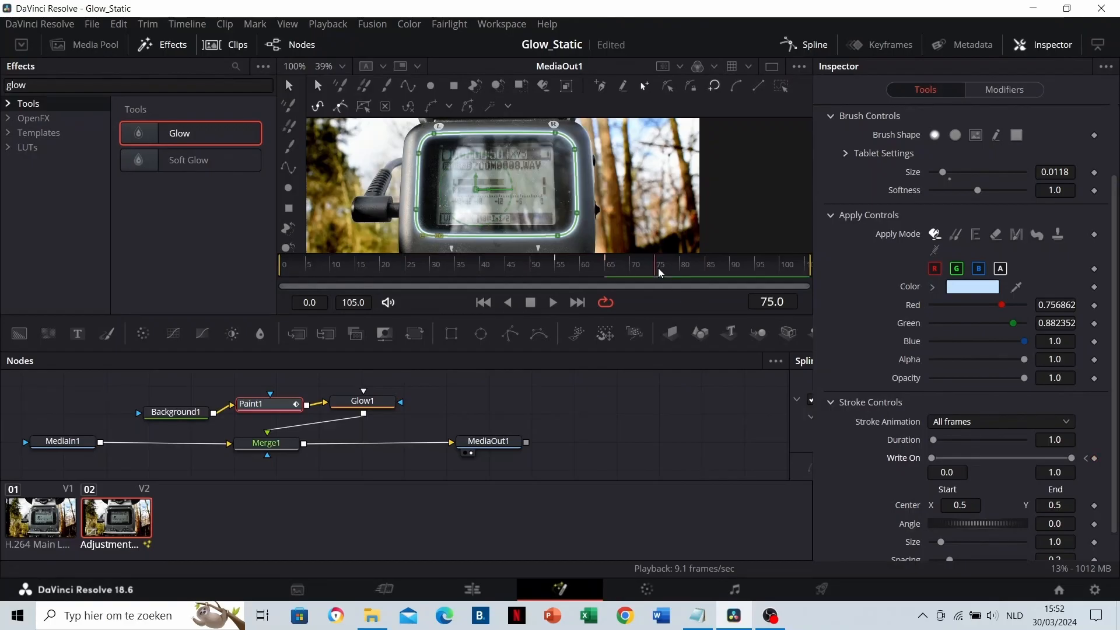
left_click_drag(932, 458, 1050, 461)
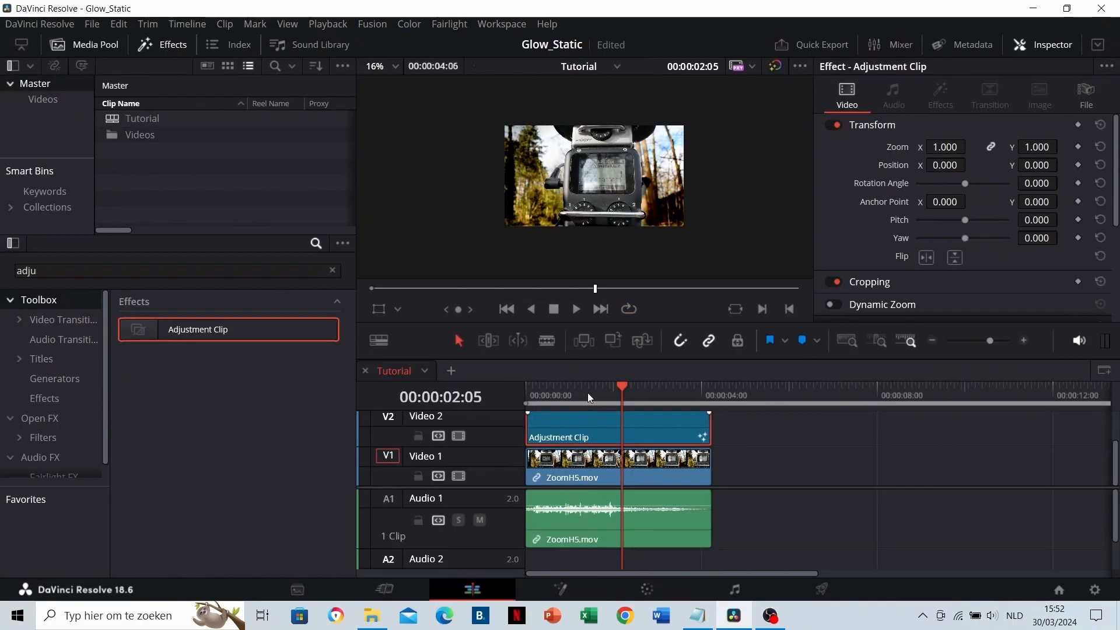
Play back the glow effect on the edit timeline and trim the adjustment clip's start to 00:00:02:01.
left_click(587, 394)
key("space")
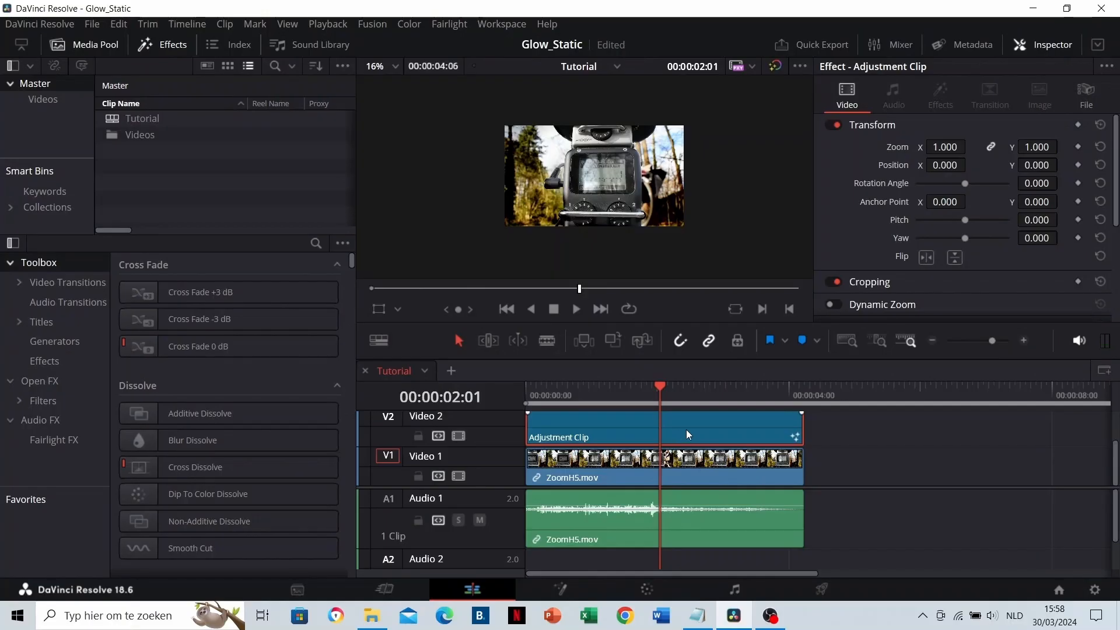
key("shift+bracketleft")
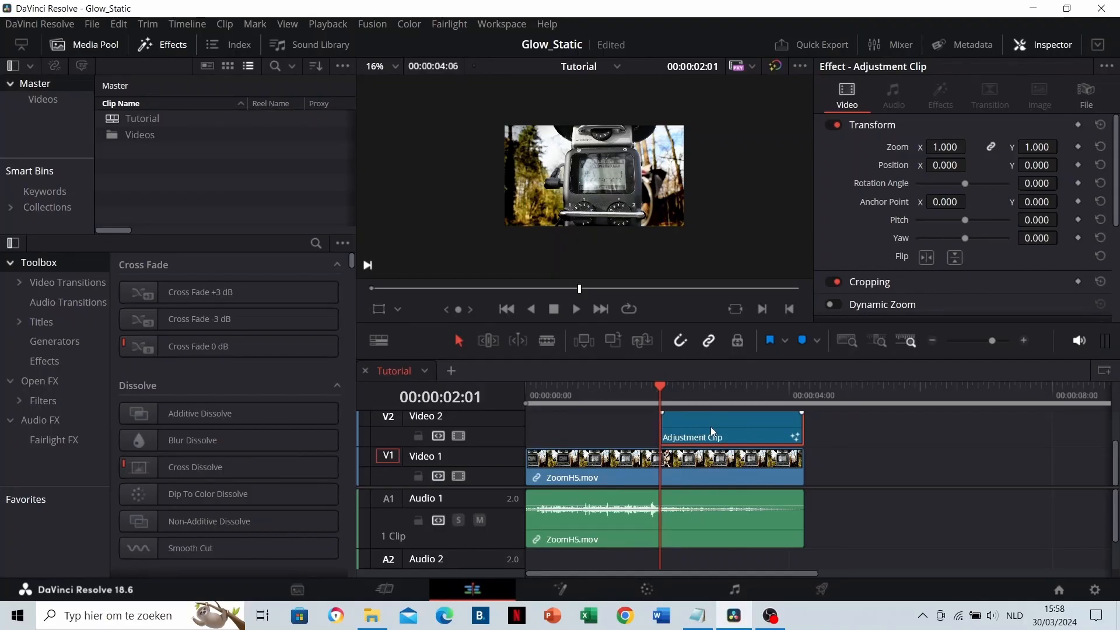
left_click_drag(711, 426, 535, 397)
Play the FreezeFrameFasion timeline from the start and compare the outfits and jumps in fashion1.MOV, fashion2.MOV and fashion3.MOV.
key("Home")
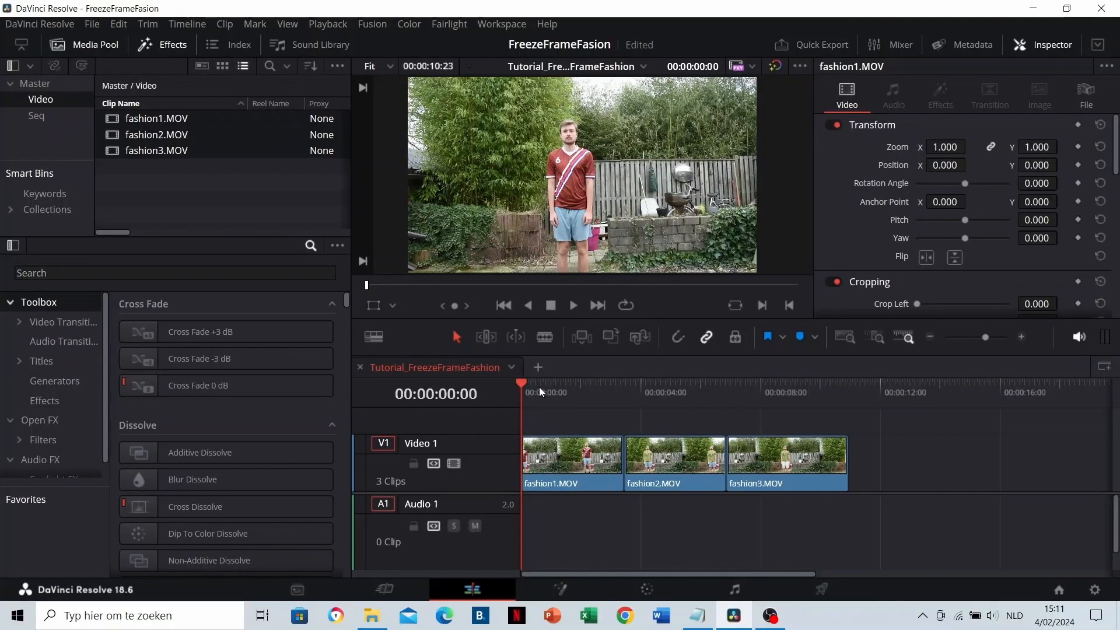
key("space")
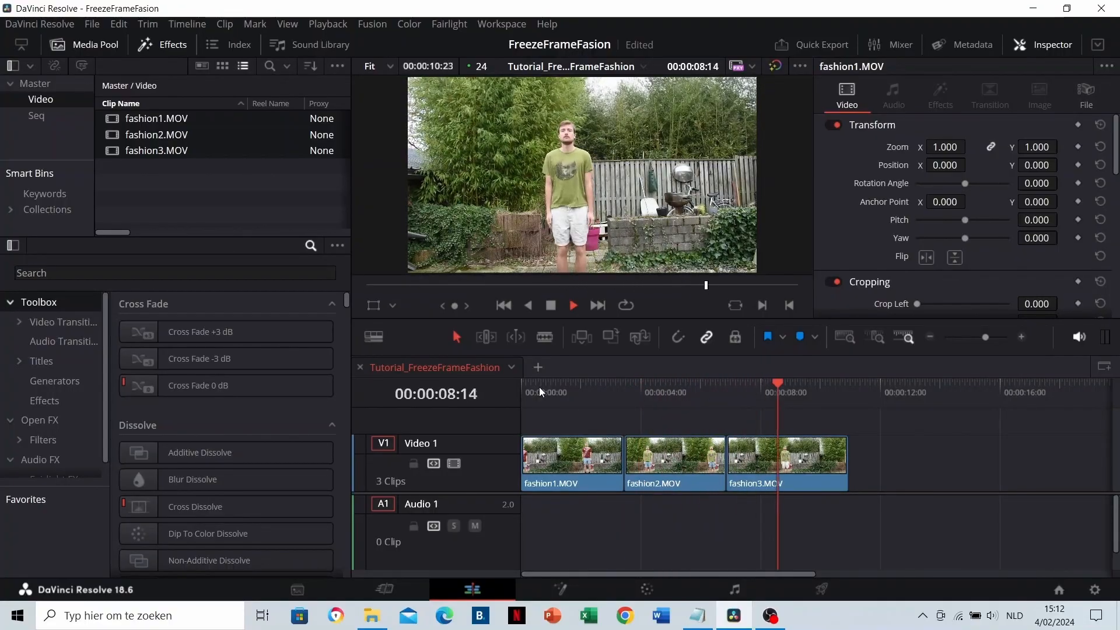
left_click(558, 393)
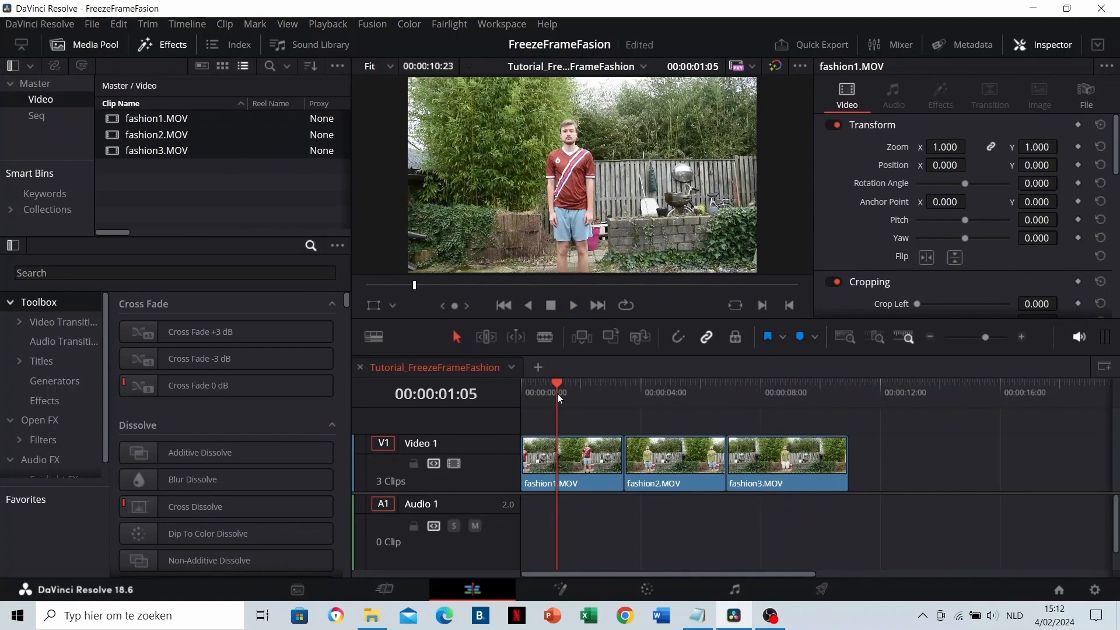
left_click_drag(558, 394, 582, 391)
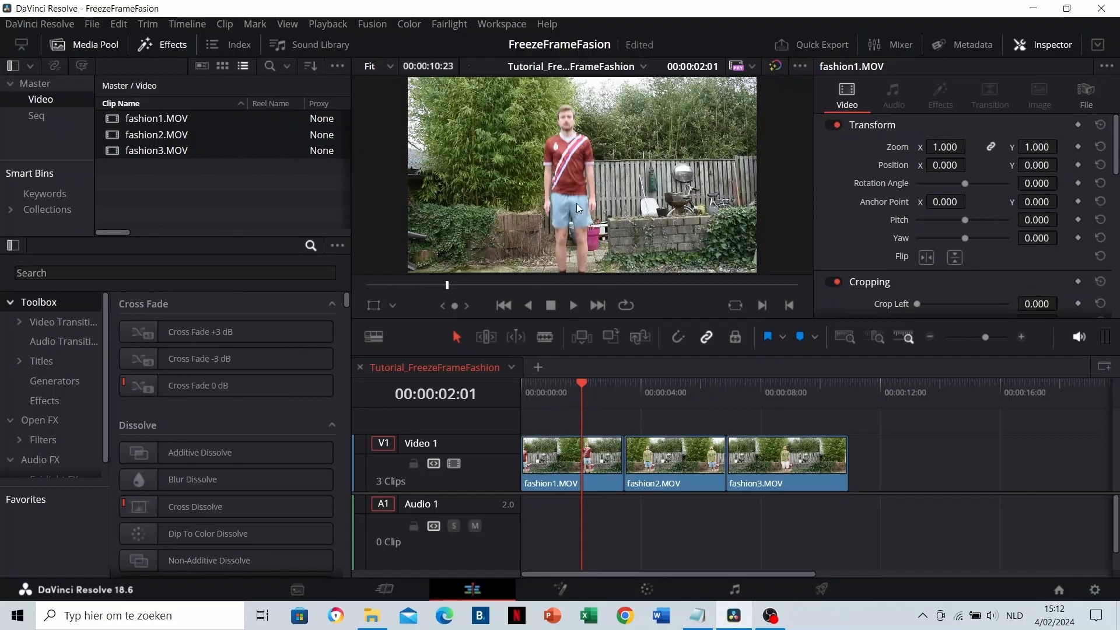
left_click(661, 392)
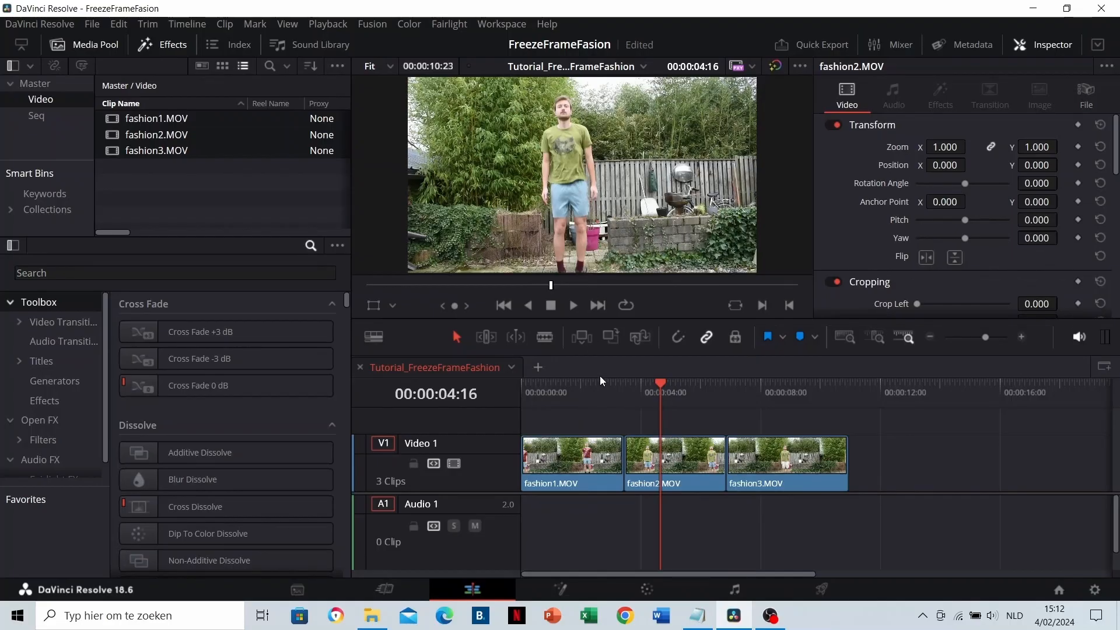
left_click(579, 392)
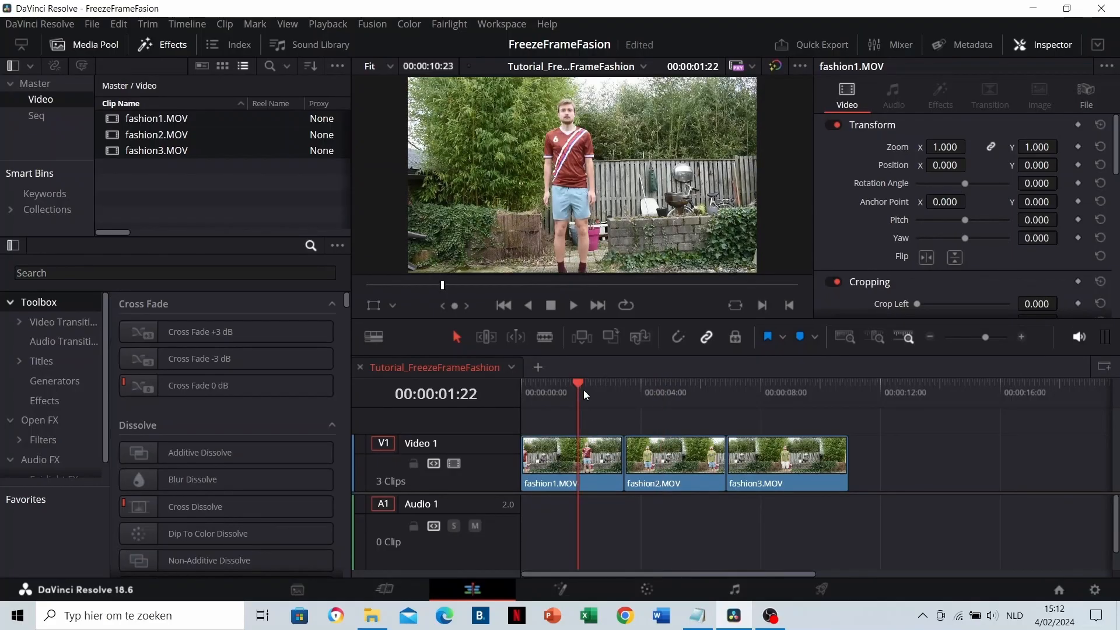
left_click(671, 392)
left_click(677, 389)
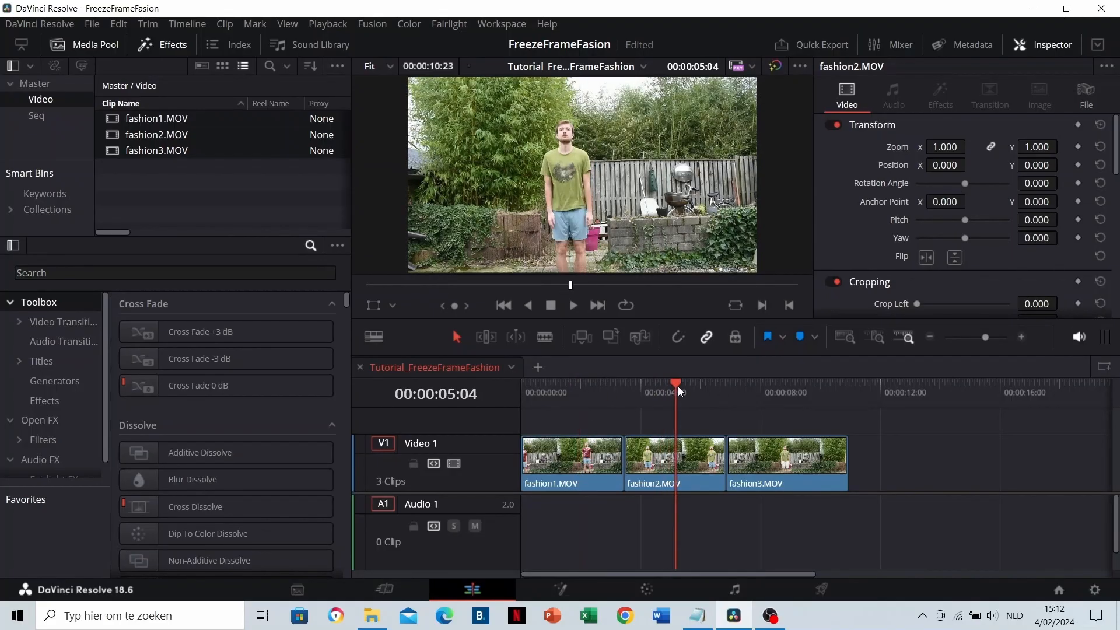
left_click(777, 387)
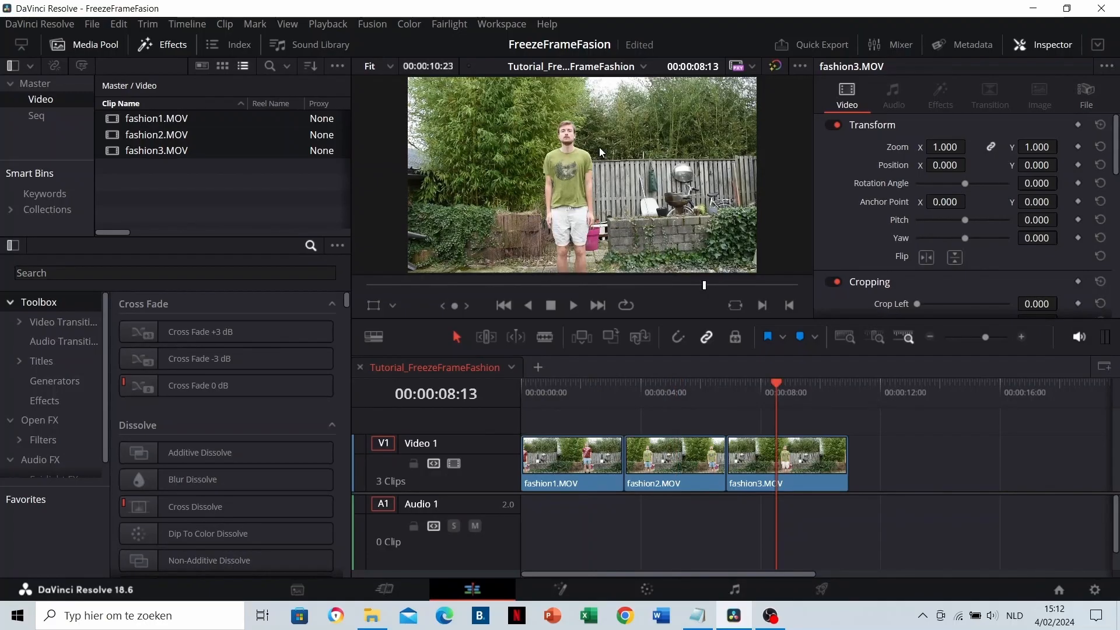
Scrub through the outfits in the three clips, then play fashion1.MOV from the start to locate its jump.
left_click_drag(558, 400, 525, 379)
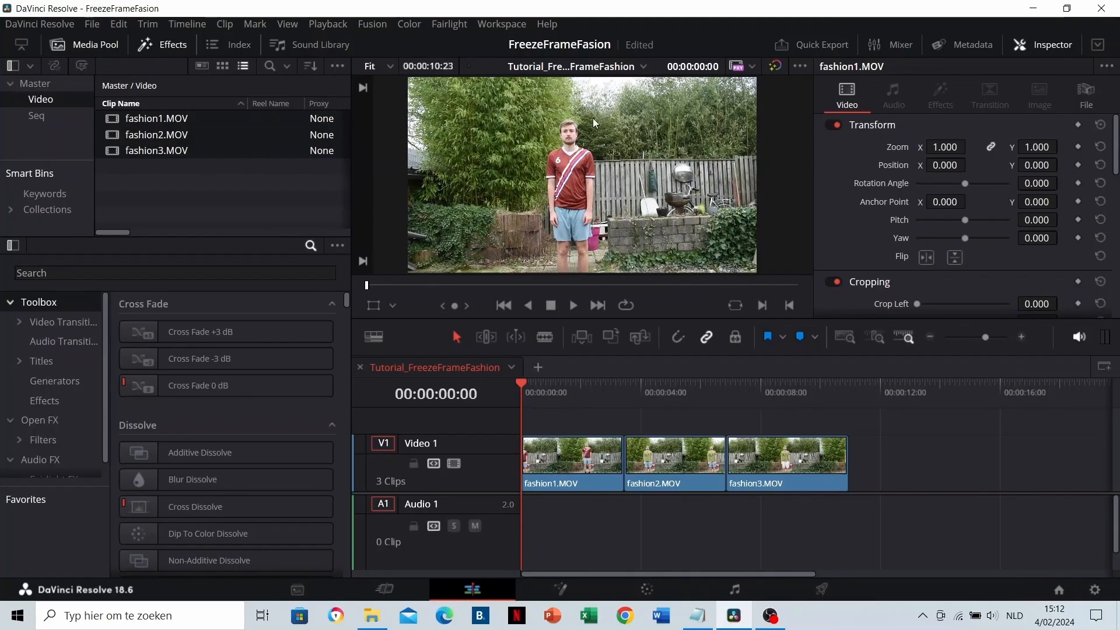
left_click(677, 391)
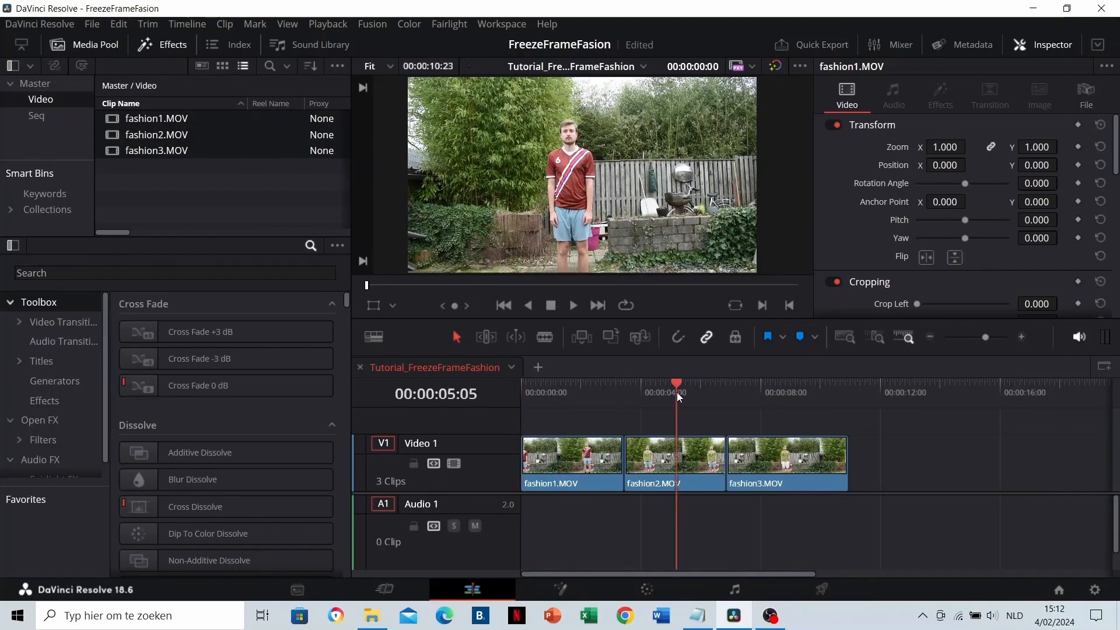
left_click(782, 394)
left_click(563, 393)
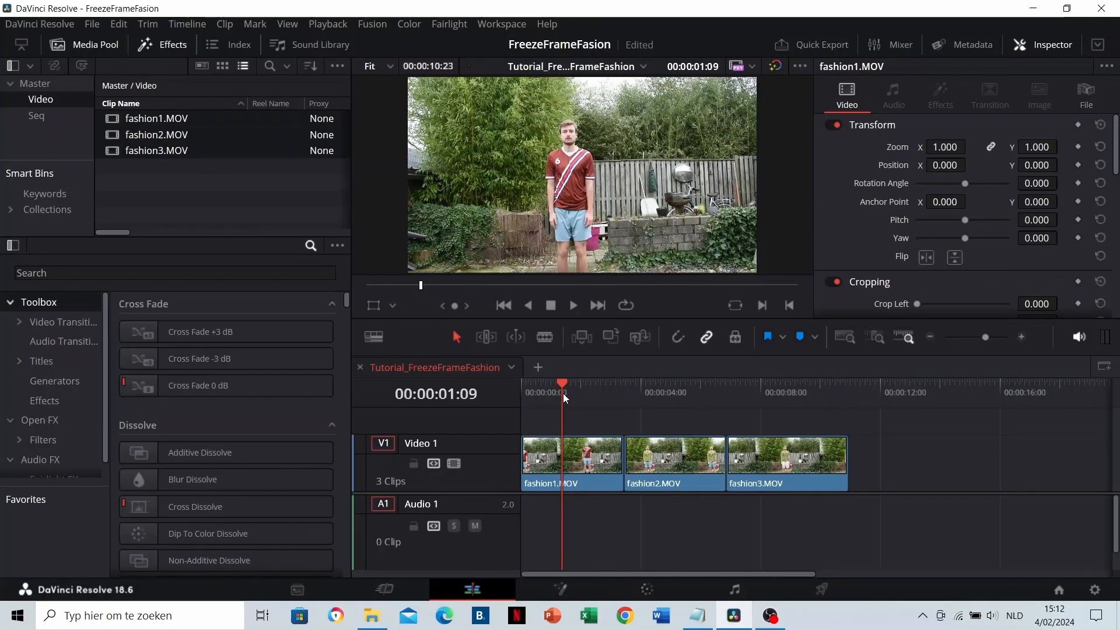
left_click_drag(565, 393, 519, 395)
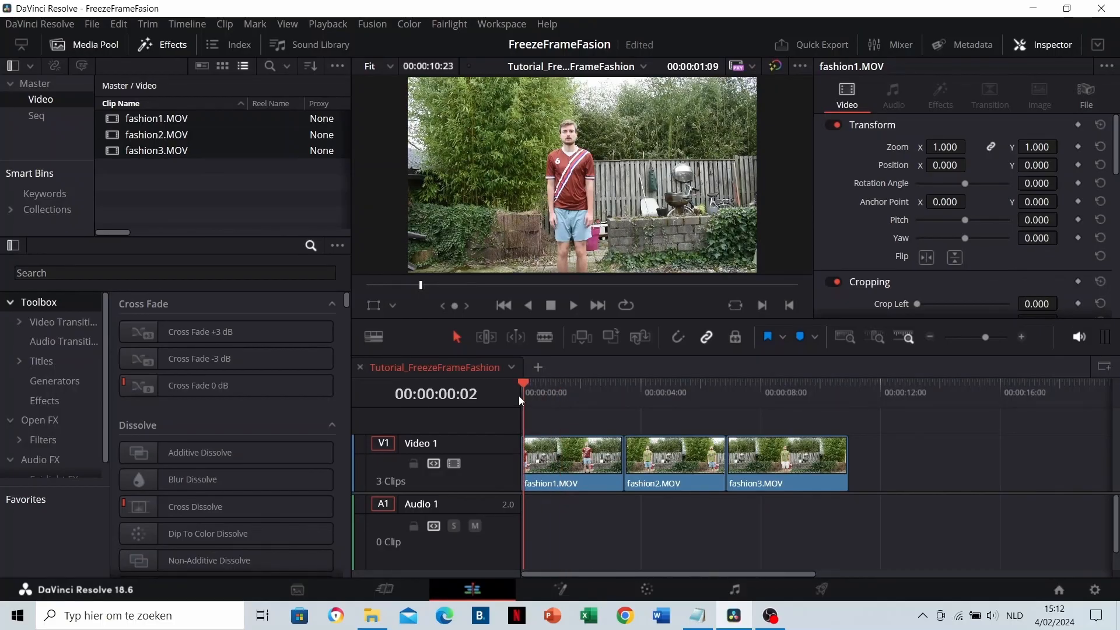
key("space")
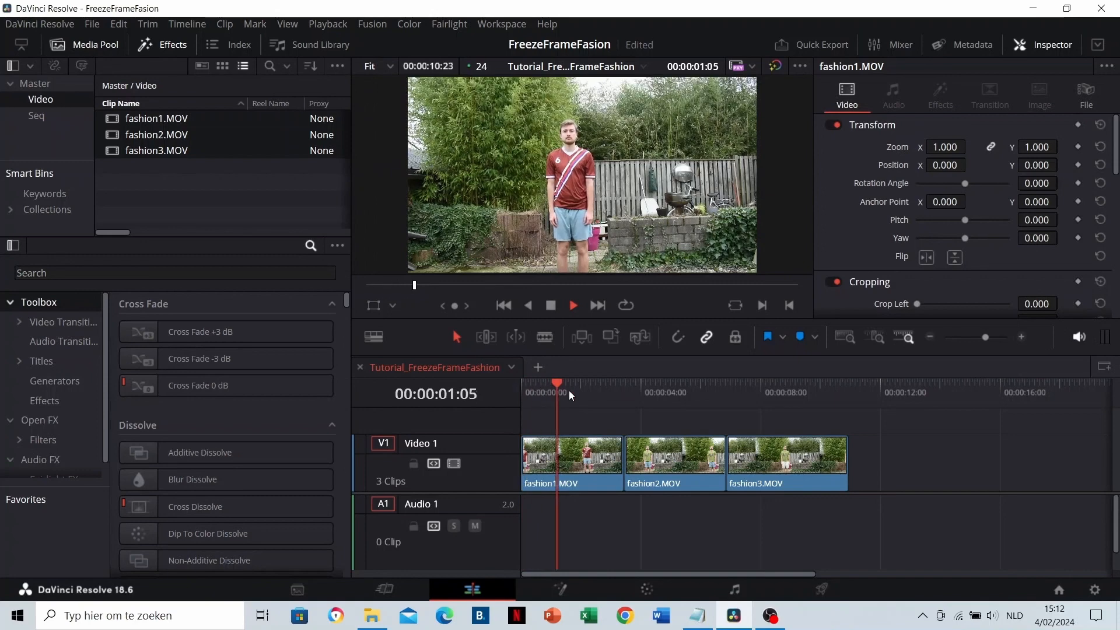
key("space")
Trim the end of fashion1.MOV at the jump's peak, about 00:00:01:23, and move fashion2.MOV directly after it.
left_click_drag(581, 387, 580, 386)
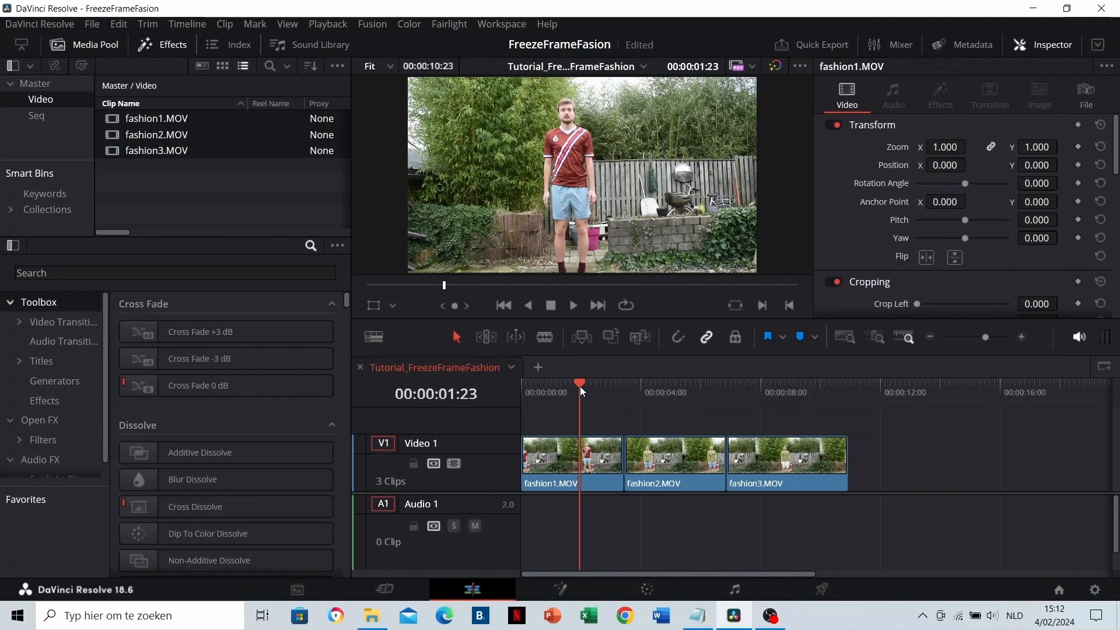
scroll(639, 439, "up", 3)
scroll(644, 439, "right", 1)
left_click_drag(596, 385, 598, 387)
left_click(626, 447)
key("shift+]")
left_click_drag(754, 458, 675, 474)
Find the jump's peak in fashion2.MOV and trim the clip's start at 00:00:03:05.
left_click(626, 386)
key("space")
key("space")
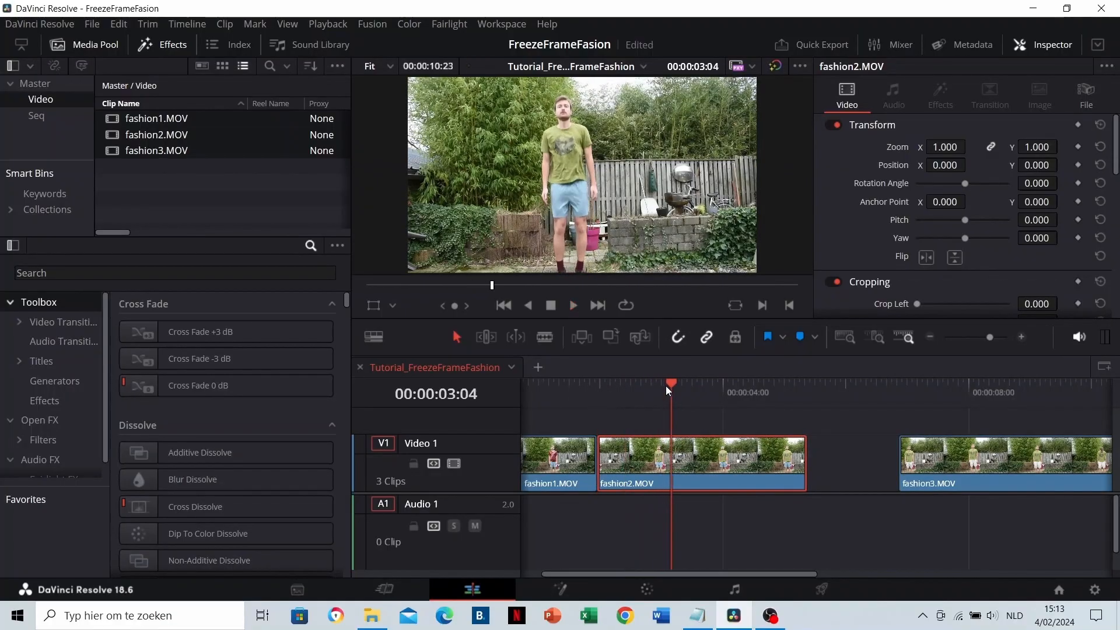
left_click(669, 386)
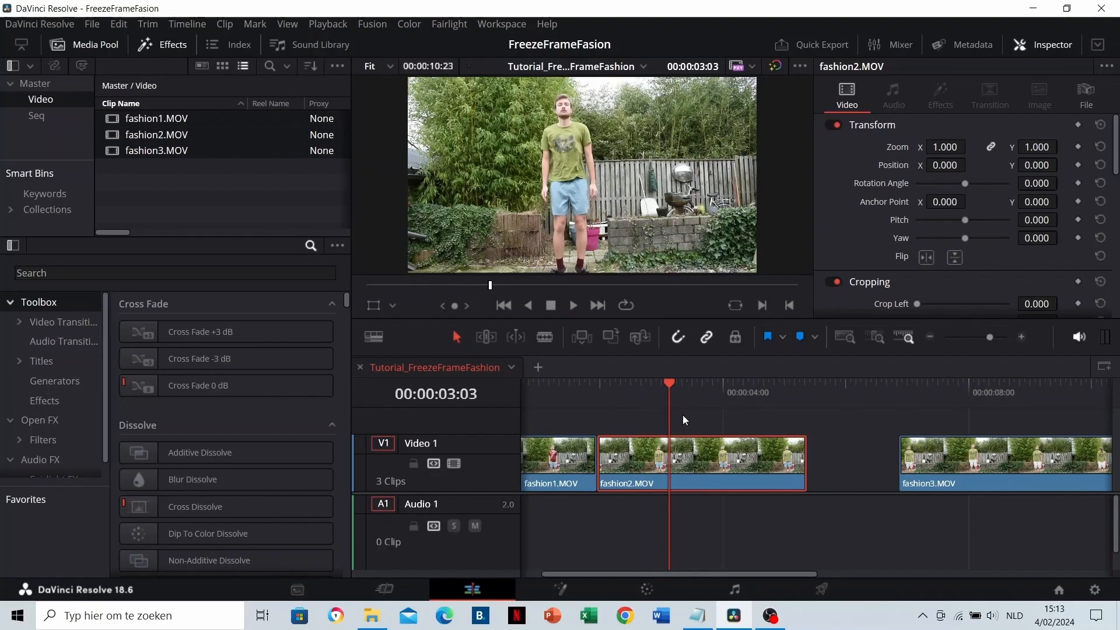
scroll(683, 415, "up", 3)
scroll(697, 425, "down", 1)
left_click(735, 433)
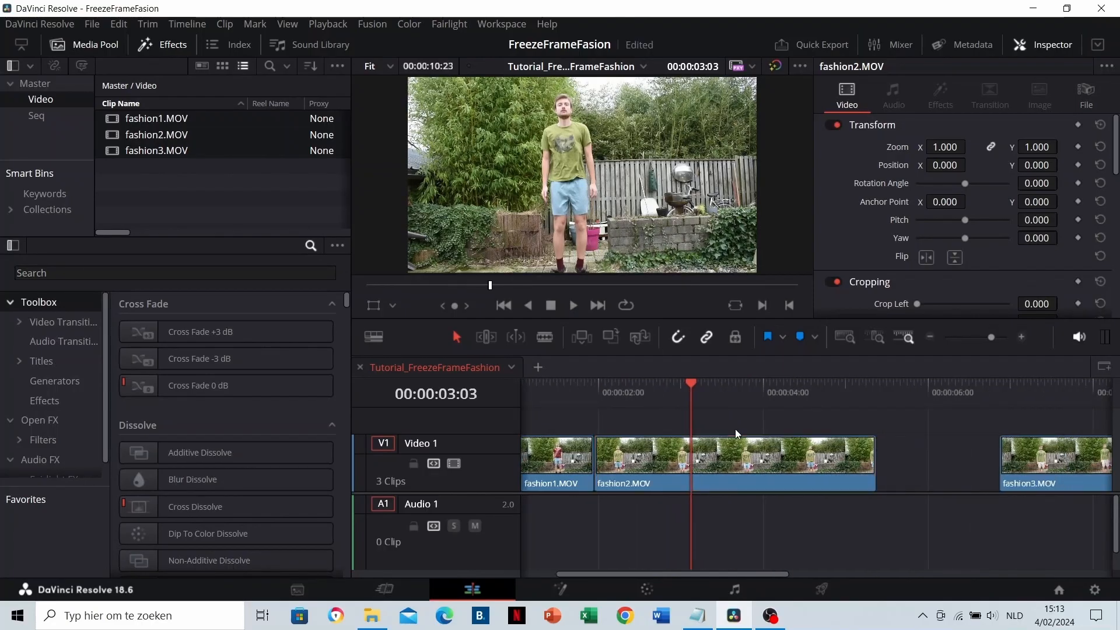
left_click_drag(692, 385, 698, 385)
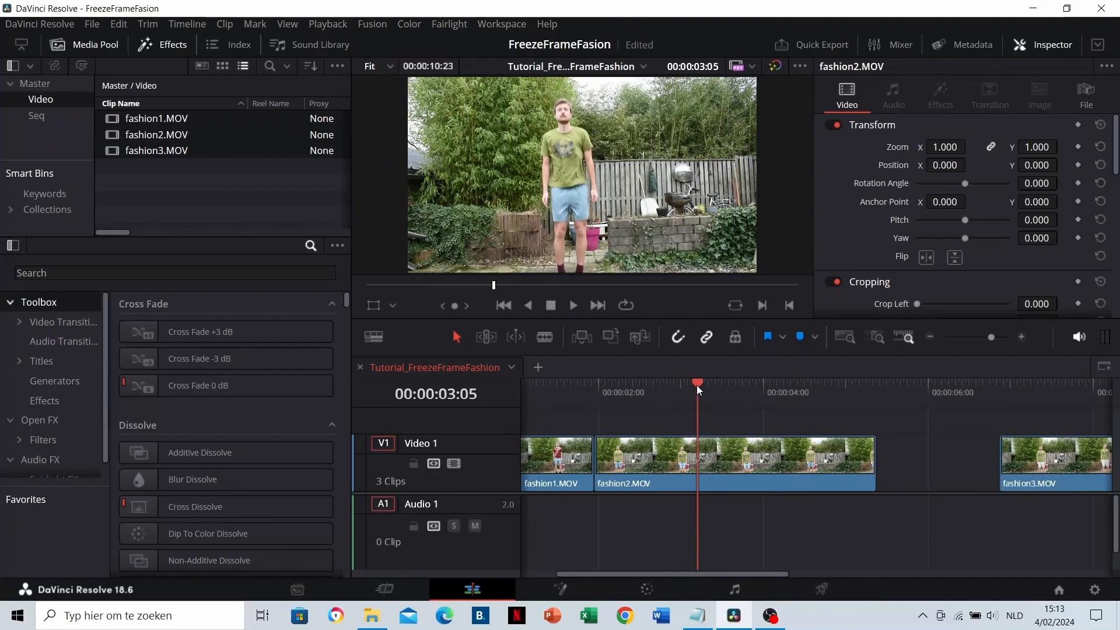
left_click(745, 458)
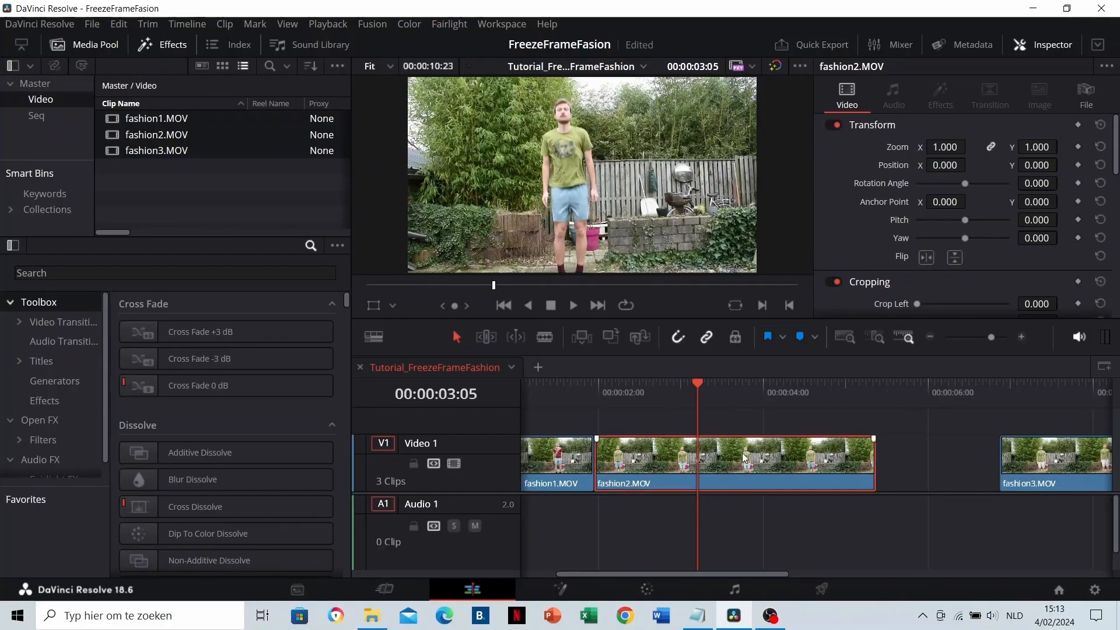
key("shift+[")
Turn off snapping and move the trimmed fashion2.MOV up against the end of fashion1.MOV at about 00:00:01:23.
left_click(574, 383)
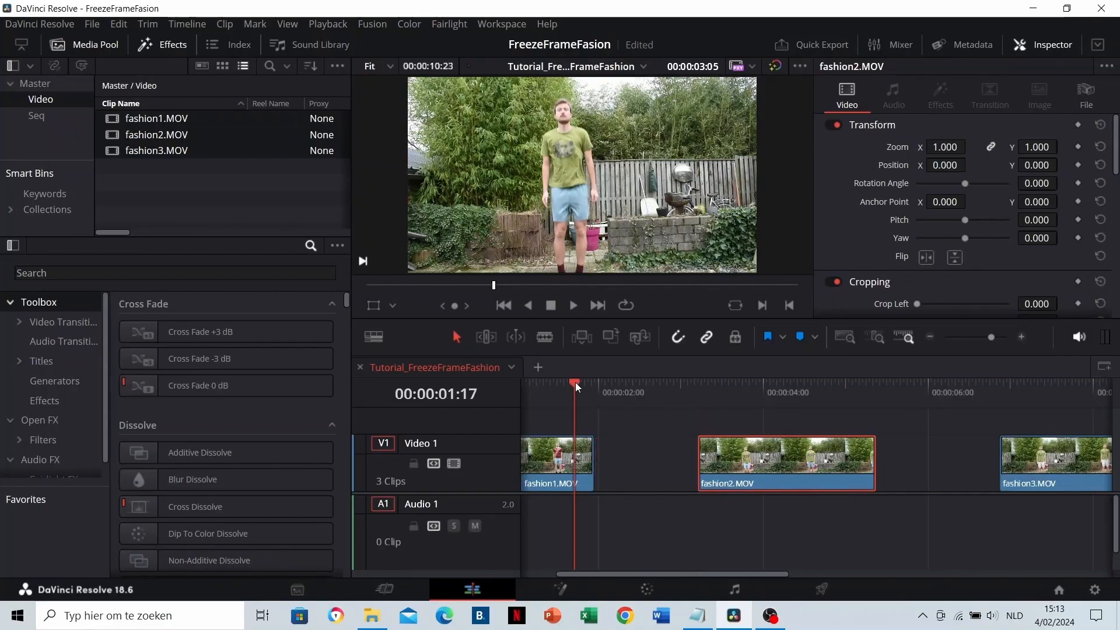
left_click_drag(588, 386, 587, 386)
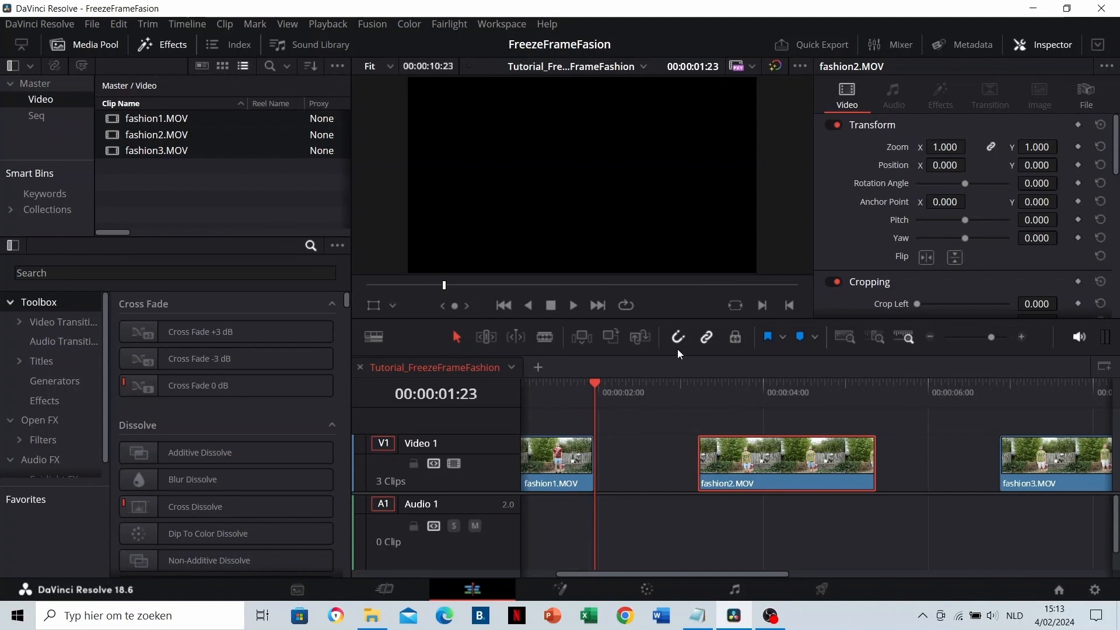
left_click(592, 391)
left_click_drag(750, 459, 653, 456)
scroll(704, 456, "up", 1)
scroll(707, 455, "right", 2)
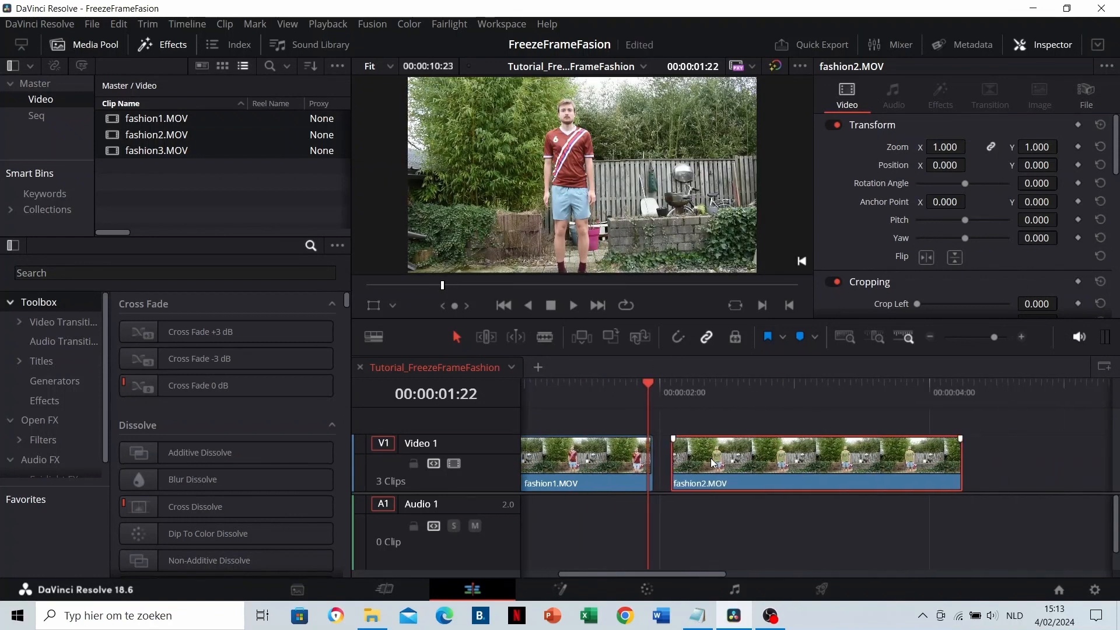
left_click_drag(698, 385, 674, 386)
left_click_drag(707, 456, 688, 465)
left_click(657, 383)
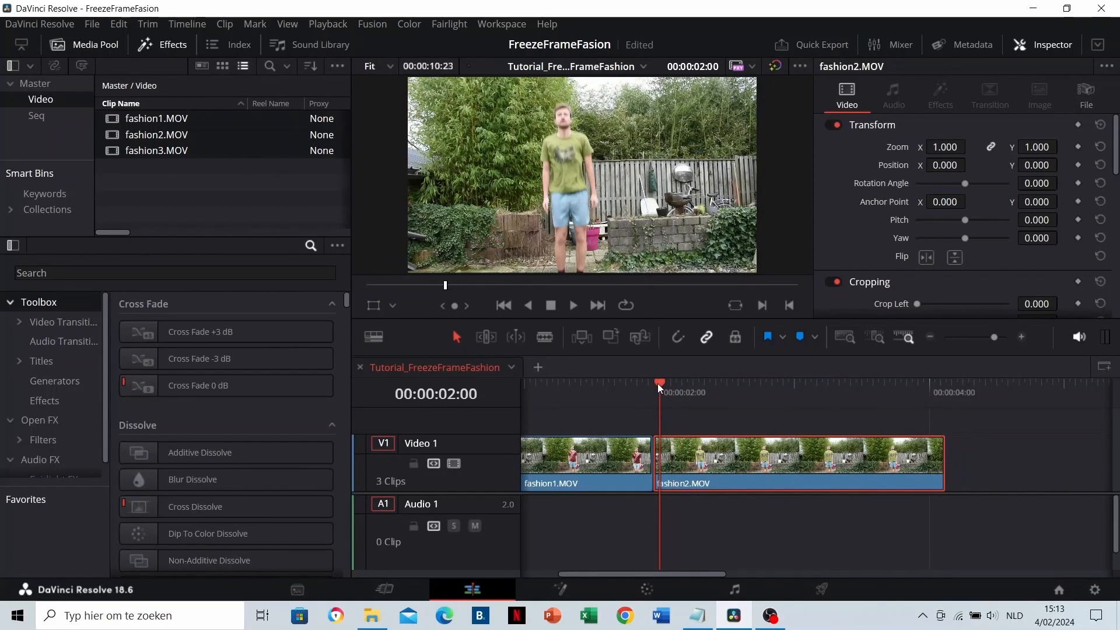
Play across the cut from fashion1.MOV to fashion2.MOV to check how the two jumps match.
scroll(702, 419, "up", 1)
scroll(702, 419, "up", 1)
left_click_drag(816, 386, 667, 422)
left_click(663, 422)
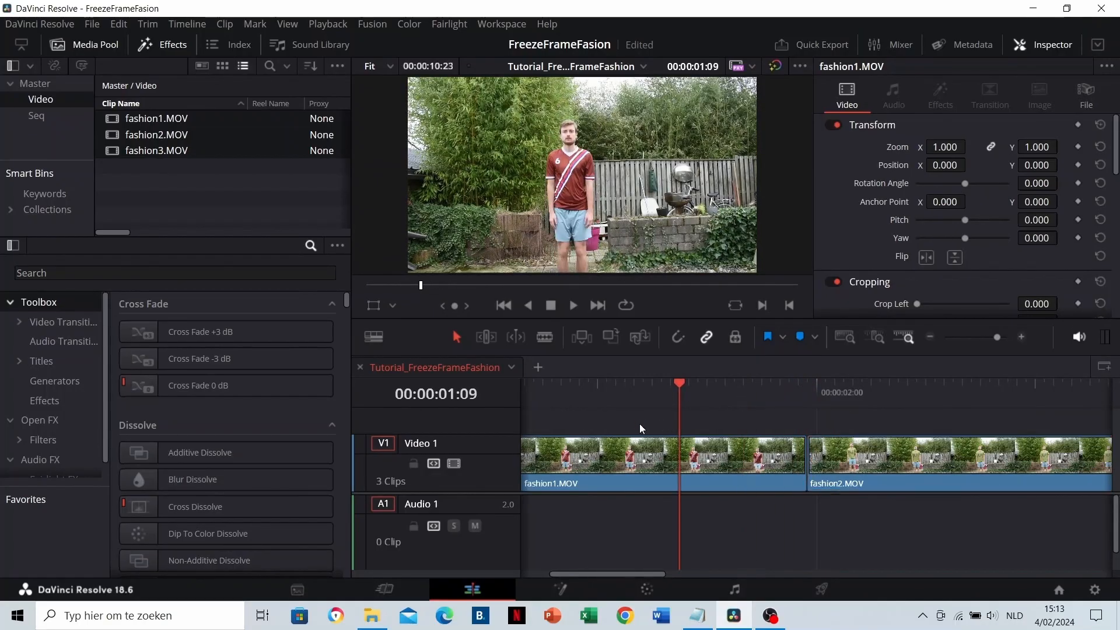
scroll(684, 440, "down", 1)
scroll(684, 440, "down", 2)
left_click(657, 384)
key("space")
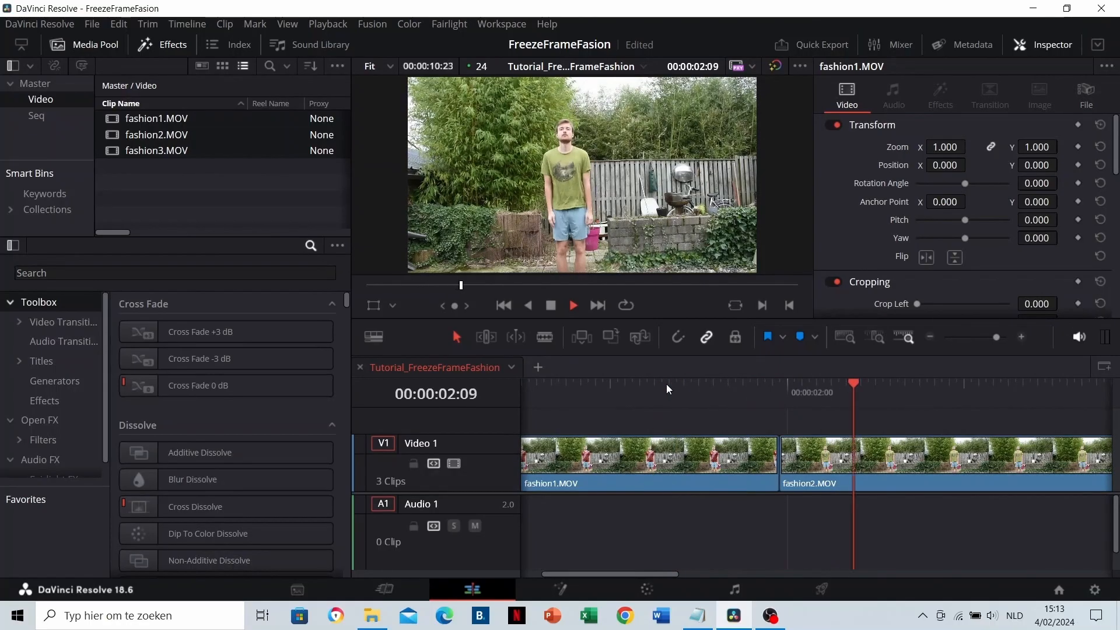
Trim the end of fashion2.MOV at 00:00:02:00 so only its first frame or so at the jump's peak remains.
left_click(774, 392)
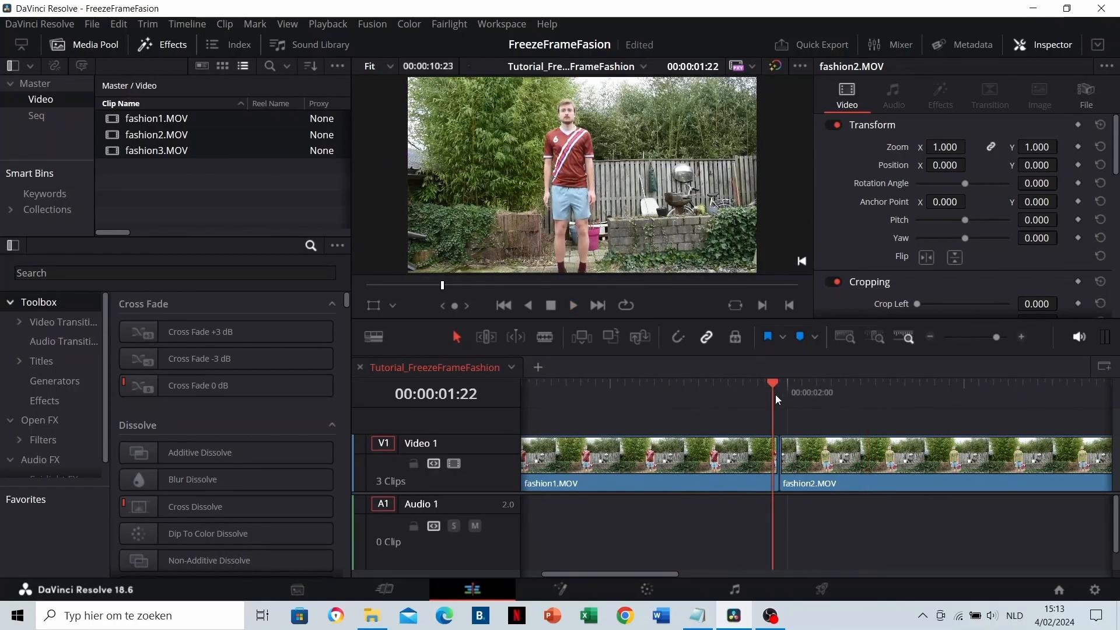
scroll(744, 442, "up", 1)
scroll(744, 448, "down", 2)
left_click_drag(646, 390, 657, 390)
left_click(689, 448)
key("shift+r")
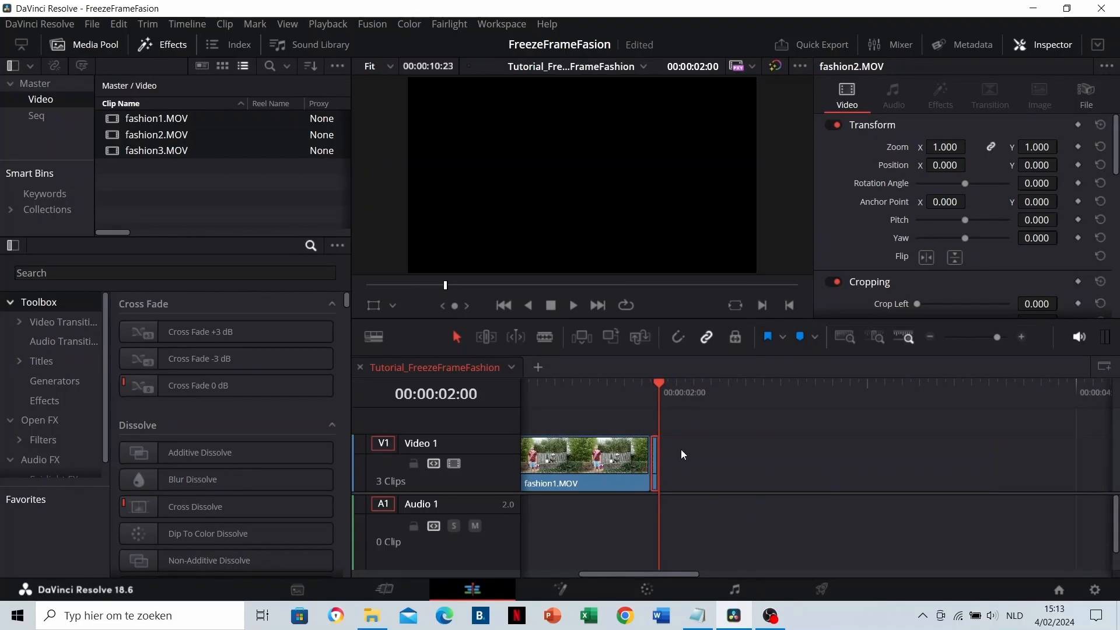
At 00:00:01:23, change the clip speed of the short fashion2.MOV clip to Freeze Frame.
scroll(762, 452, "up", 2)
scroll(808, 449, "up", 3)
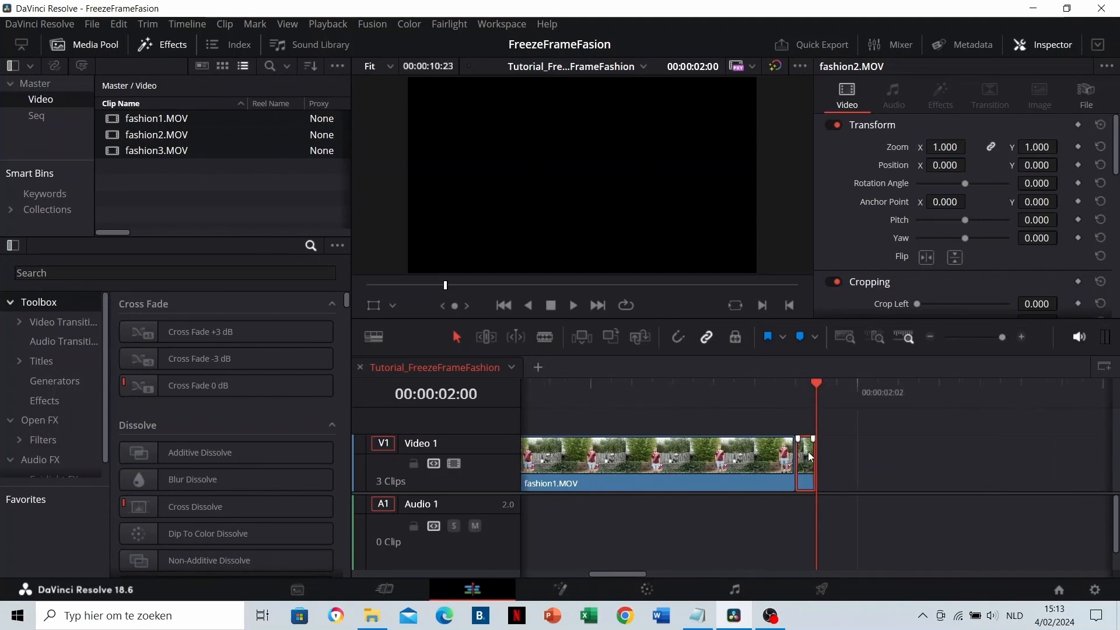
key("Left")
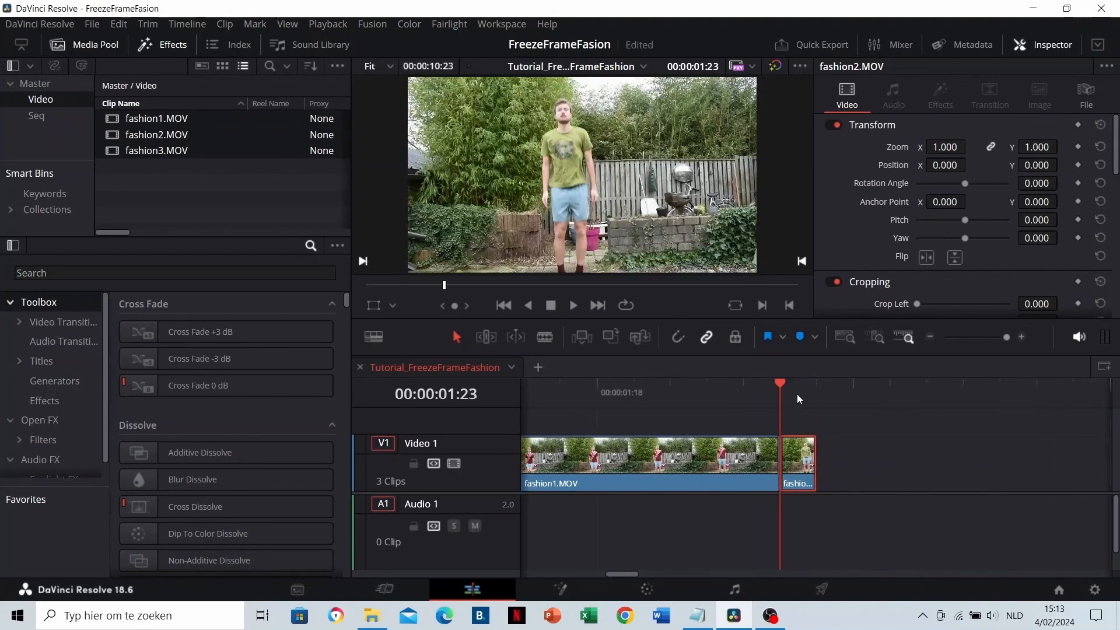
right_click(803, 454)
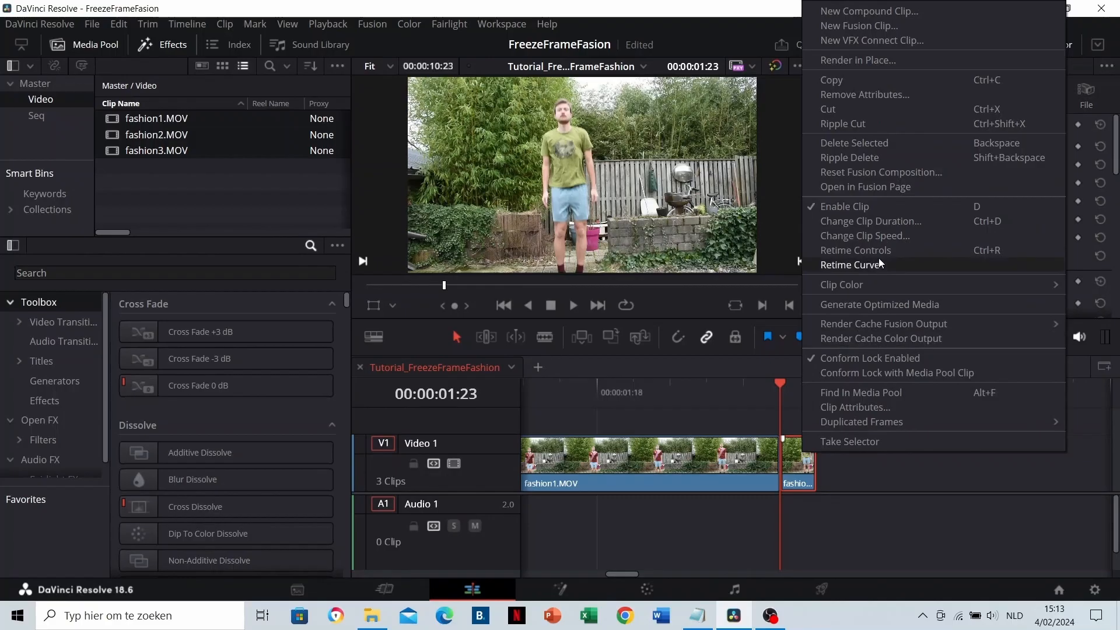
left_click(880, 238)
left_click(860, 295)
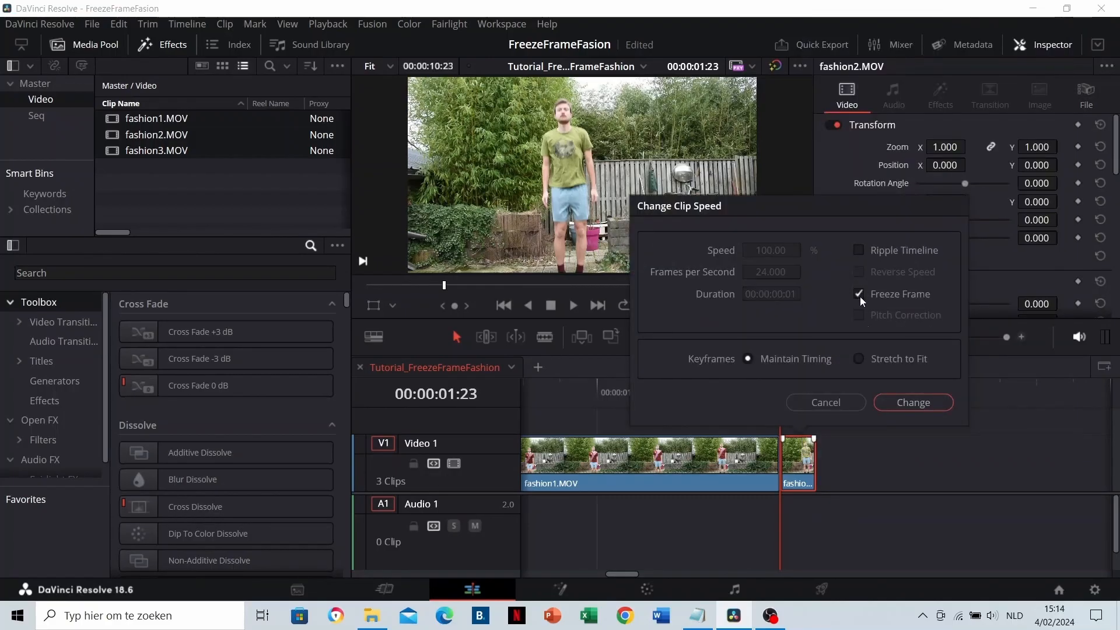
left_click(890, 406)
Extend the frozen fashion2.MOV clip's end to about 00:00:02:11.
left_click_drag(808, 465, 963, 465)
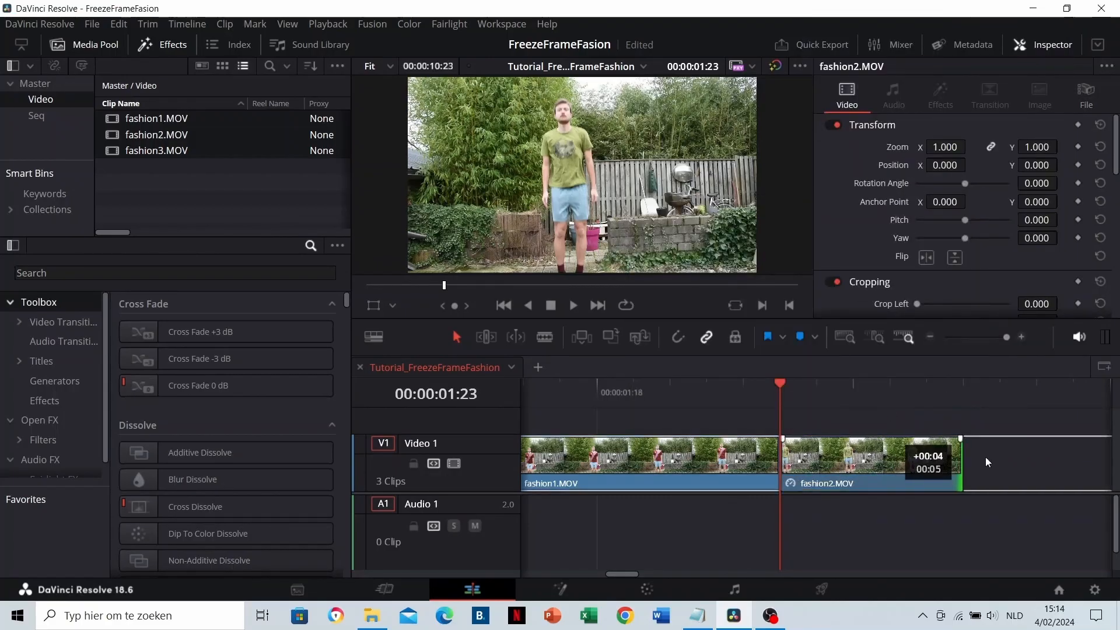
scroll(807, 476, "down", 3)
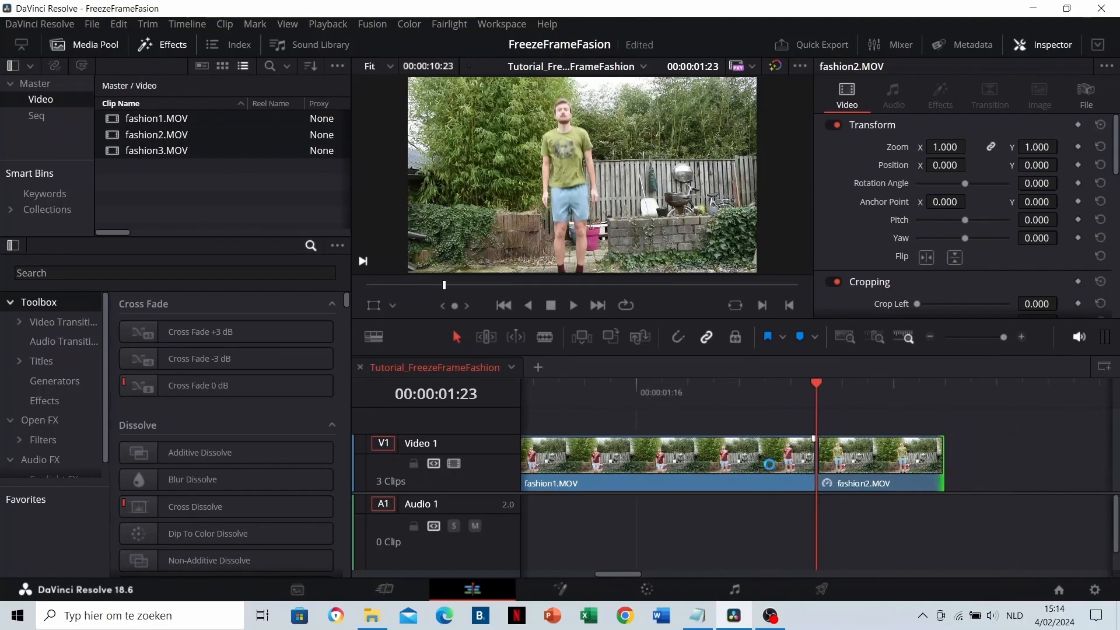
scroll(669, 470, "right", 3)
left_click_drag(723, 463, 904, 461)
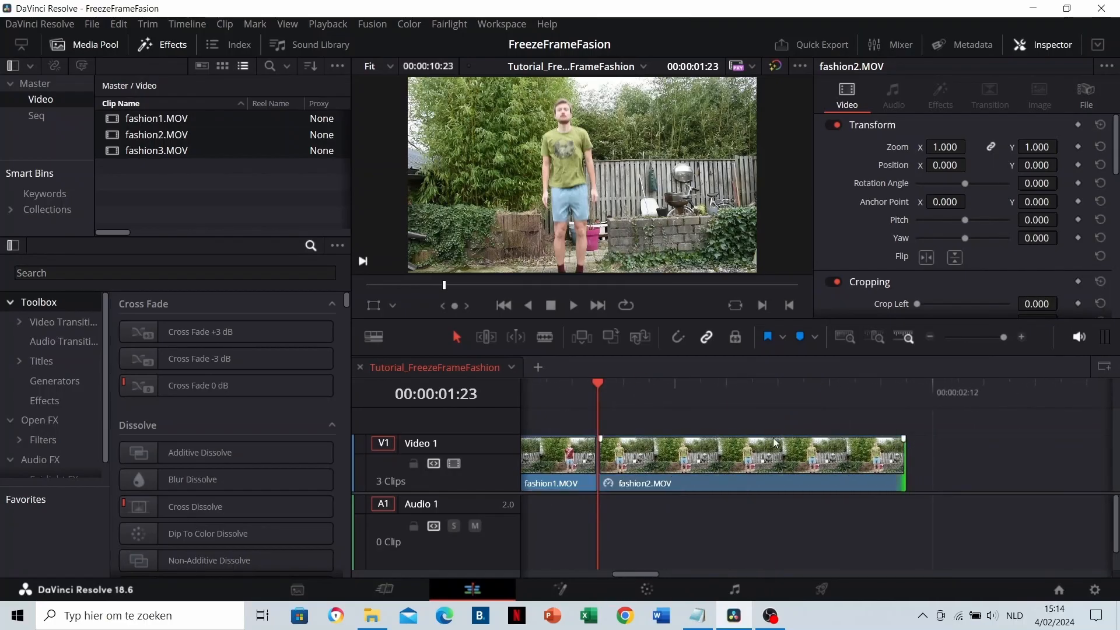
left_click(736, 390)
Move fashion3.MOV close behind the frozen fashion2.MOV clip.
scroll(724, 451, "down", 5)
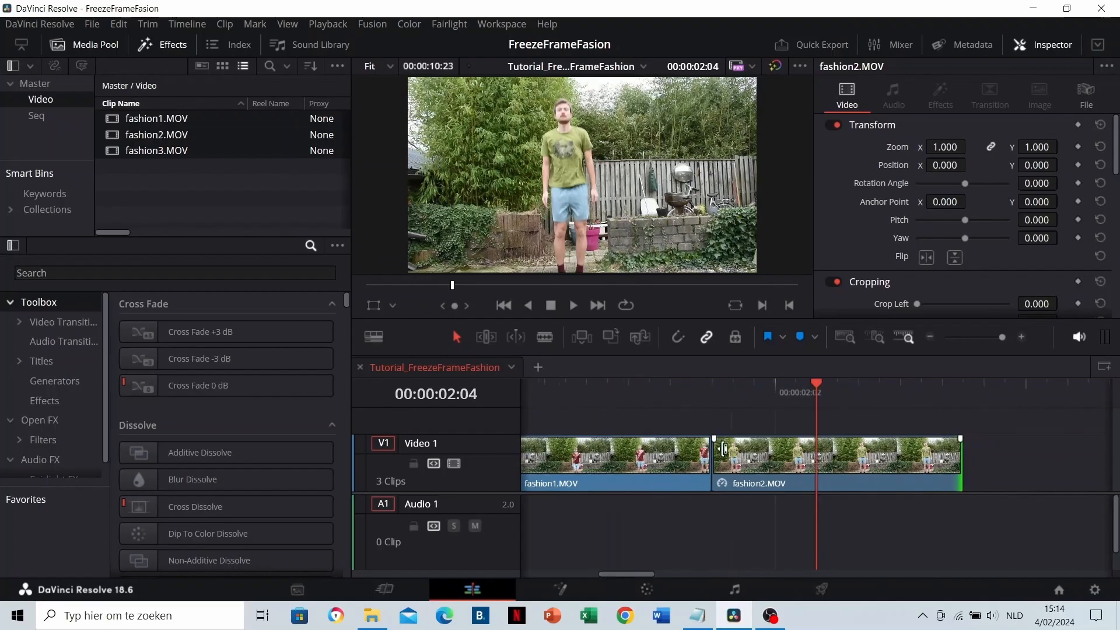
scroll(725, 452, "down", 5)
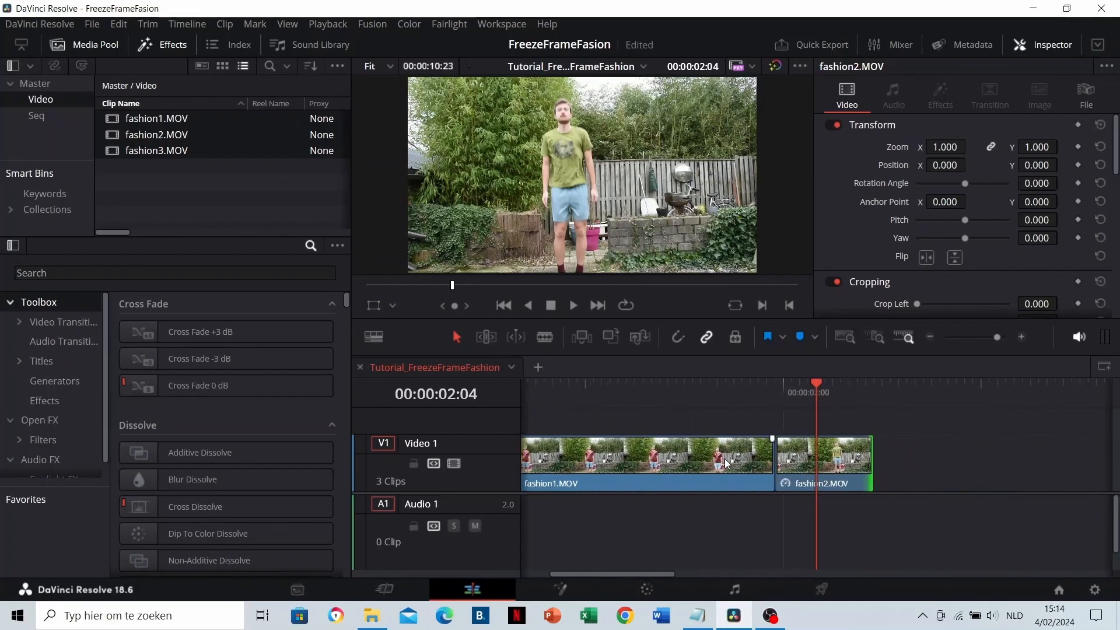
scroll(726, 460, "down", 1)
scroll(880, 458, "right", 5)
left_click_drag(1020, 456, 814, 426)
Trim the start of fashion3.MOV at the jump's peak, 00:00:03:20, and move it against the frozen fashion2.MOV clip.
left_click(820, 383)
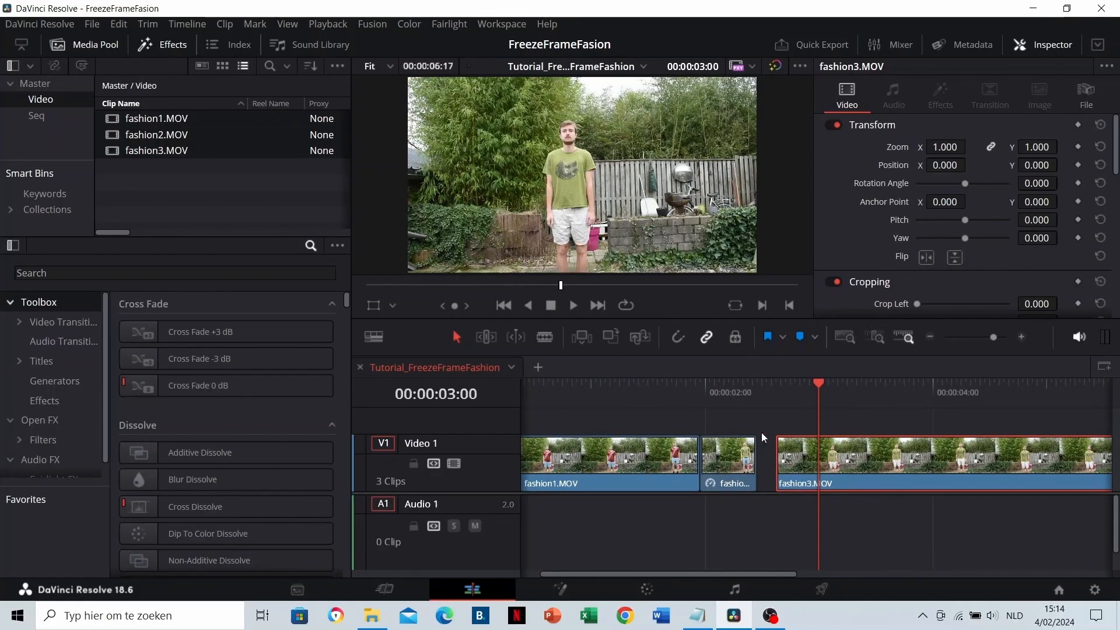
scroll(758, 426, "right", 2)
left_click_drag(700, 396, 825, 402)
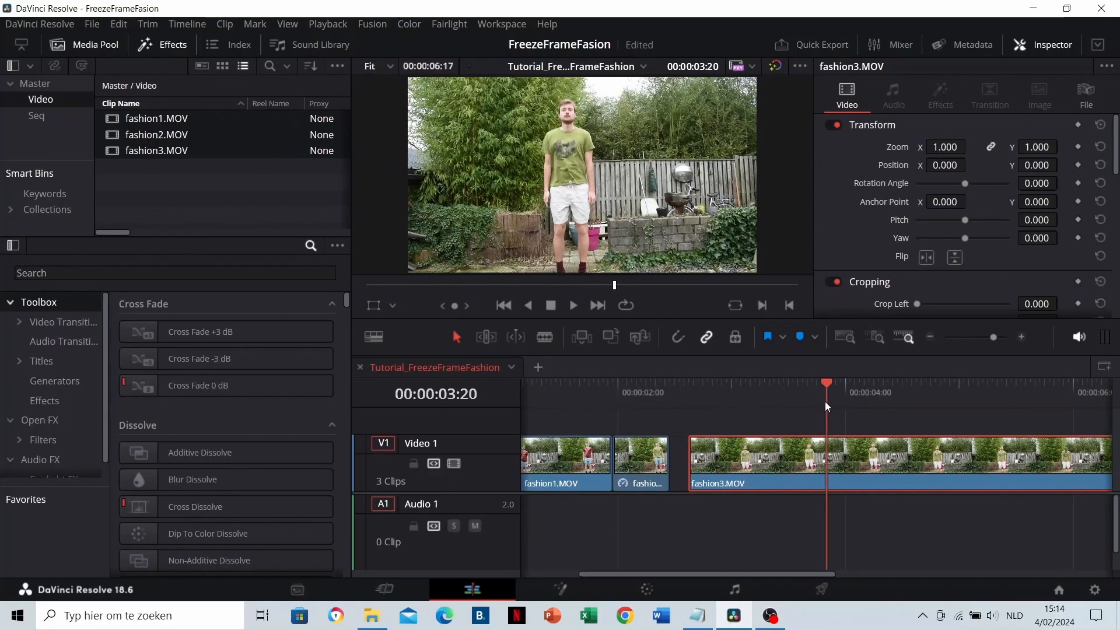
left_click_drag(846, 458, 749, 461)
Play the sequence across the freeze frame into fashion3.MOV to check the outfit change.
left_click(646, 390)
key("space")
left_click(647, 390)
left_click(589, 384)
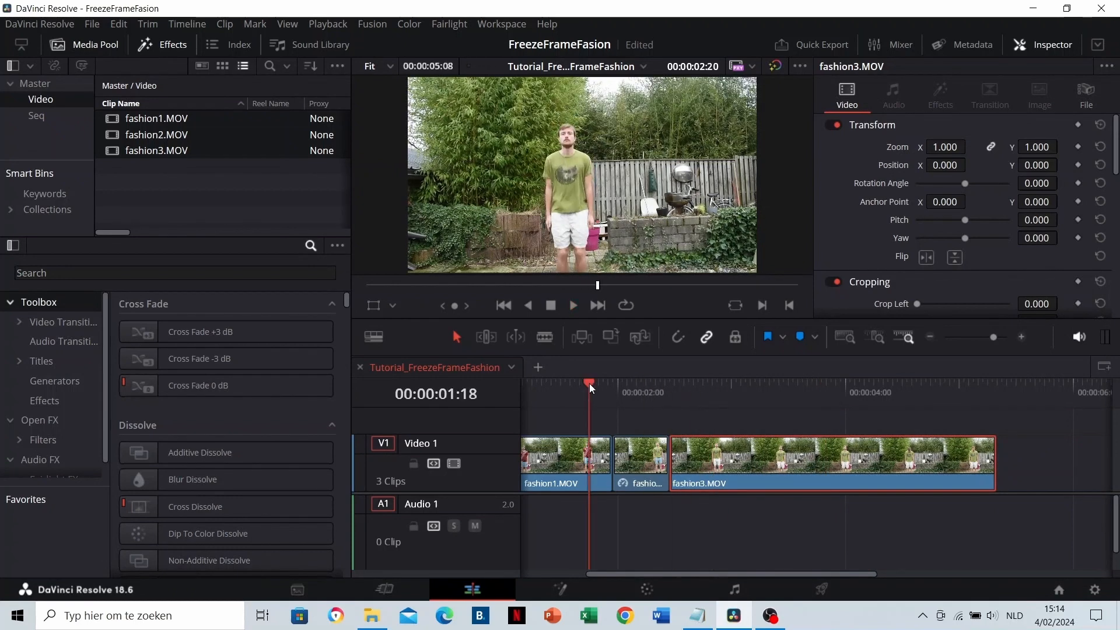
key("space")
left_click(671, 398)
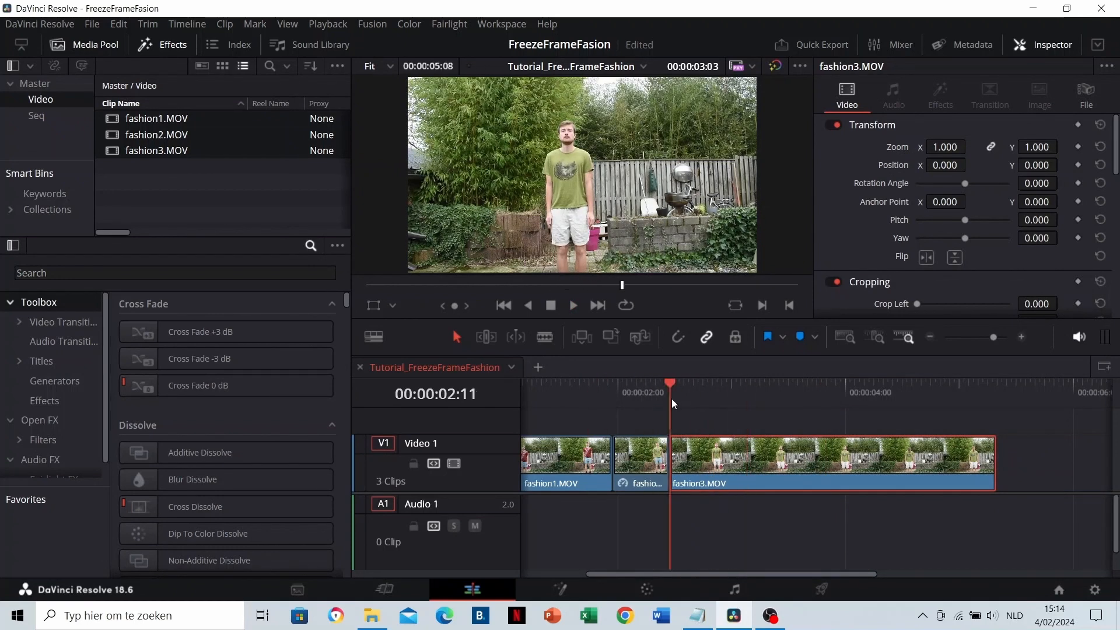
Trim two more frames off the start of fashion3.MOV and close the gap to the frozen fashion2.MOV clip.
scroll(753, 459, "up", 1)
scroll(754, 463, "up", 2)
left_click_drag(816, 381, 835, 383)
mouse_move(877, 456)
left_mouse_down()
mouse_move(896, 466)
mouse_move(884, 458)
left_mouse_up()
Play the adjusted sequence from fashion1.MOV through the freeze frame into fashion3.MOV to check the jump.
left_click(650, 390)
key("space")
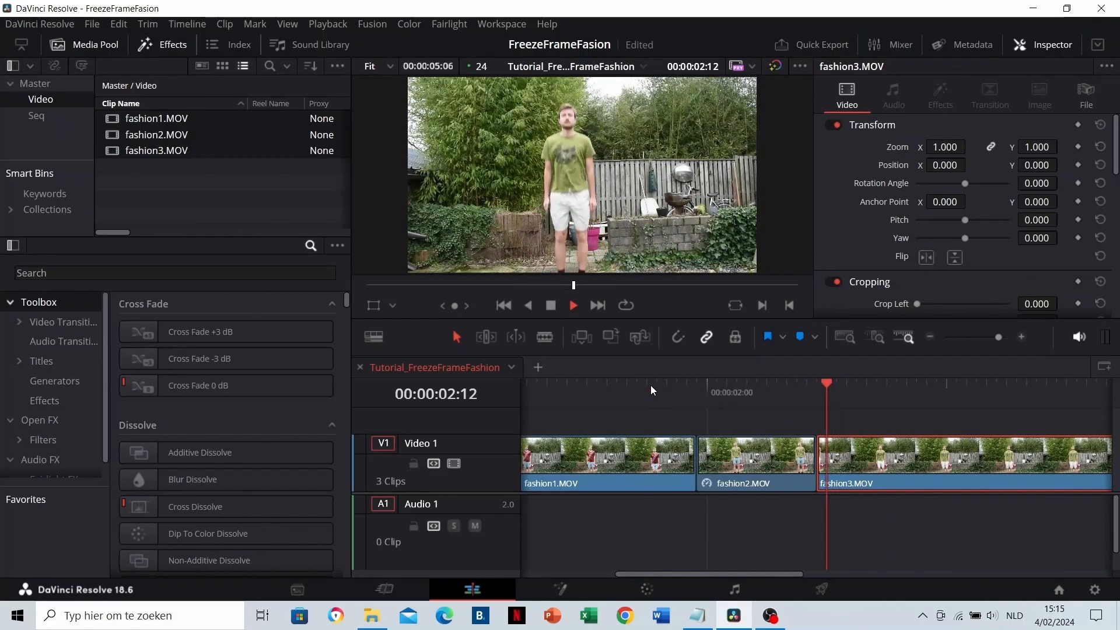
left_click(656, 396)
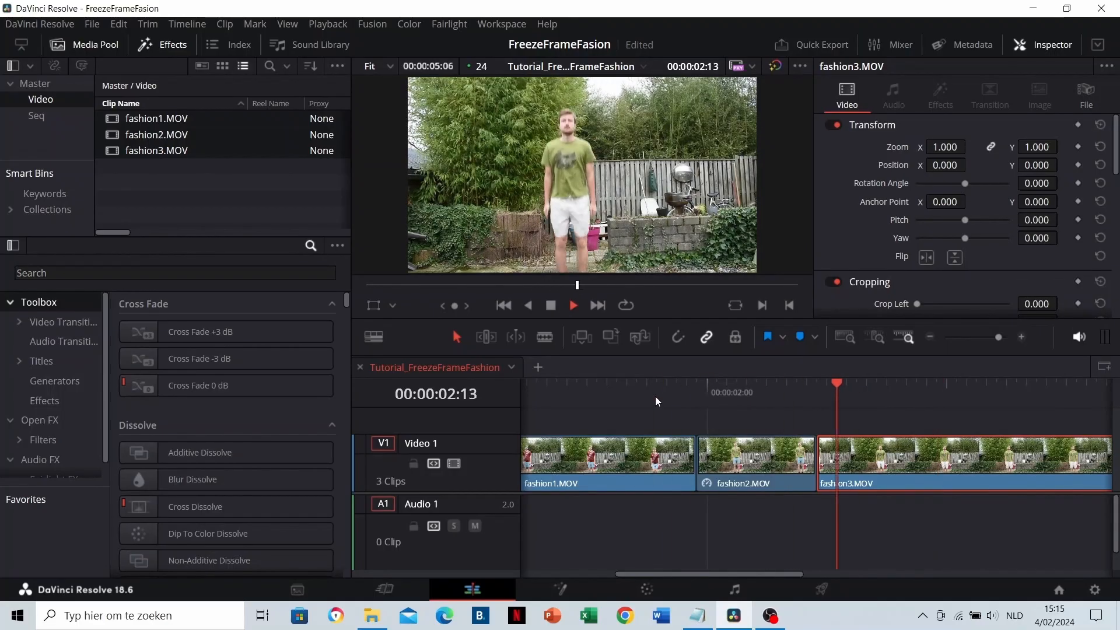
left_click(656, 397)
key("space")
left_click(712, 421)
scroll(717, 433, "down", 4)
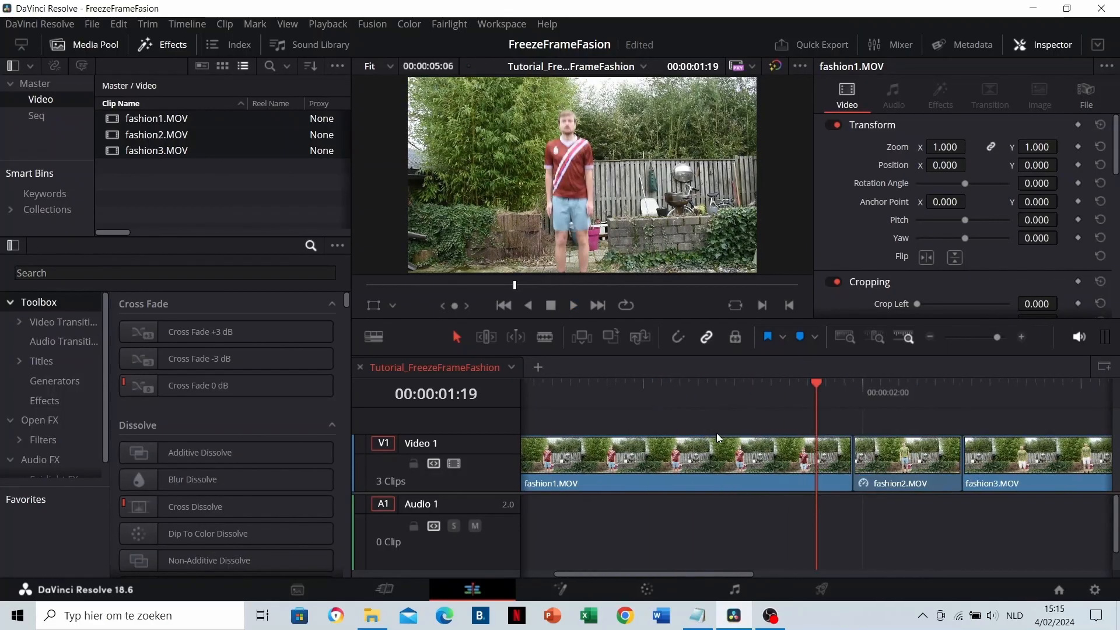
Play from the end of fashion1.MOV across the freeze frame and stop on the frozen fashion2.MOV frame to check the change.
scroll(728, 438, "right", 2)
left_click(655, 391)
key("space")
key("space")
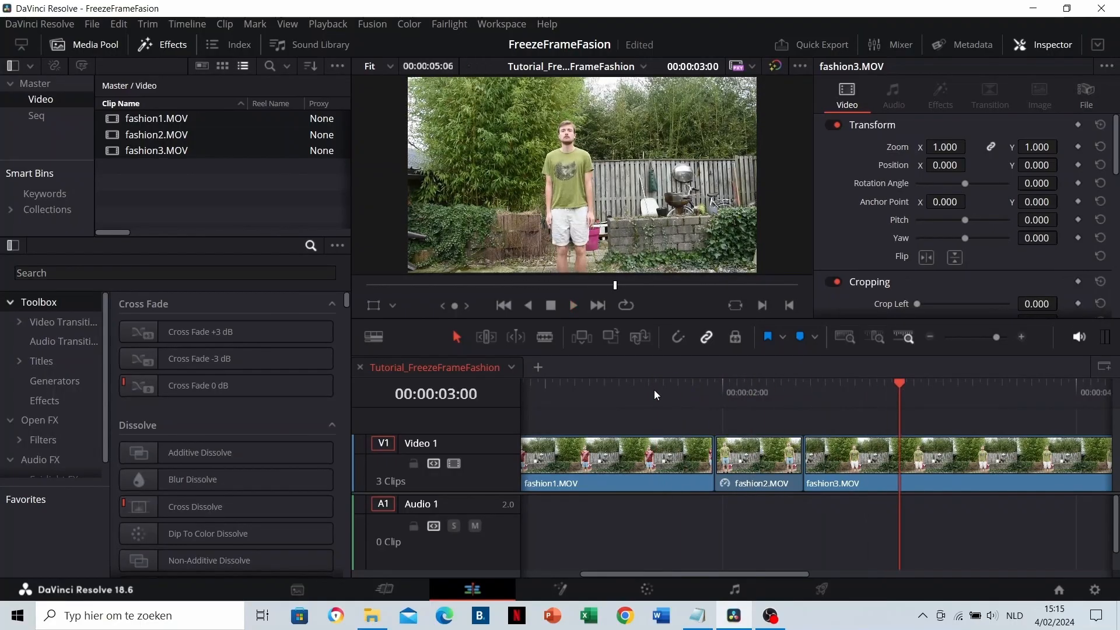
left_click(661, 385)
key("space")
left_click_drag(675, 390, 743, 378)
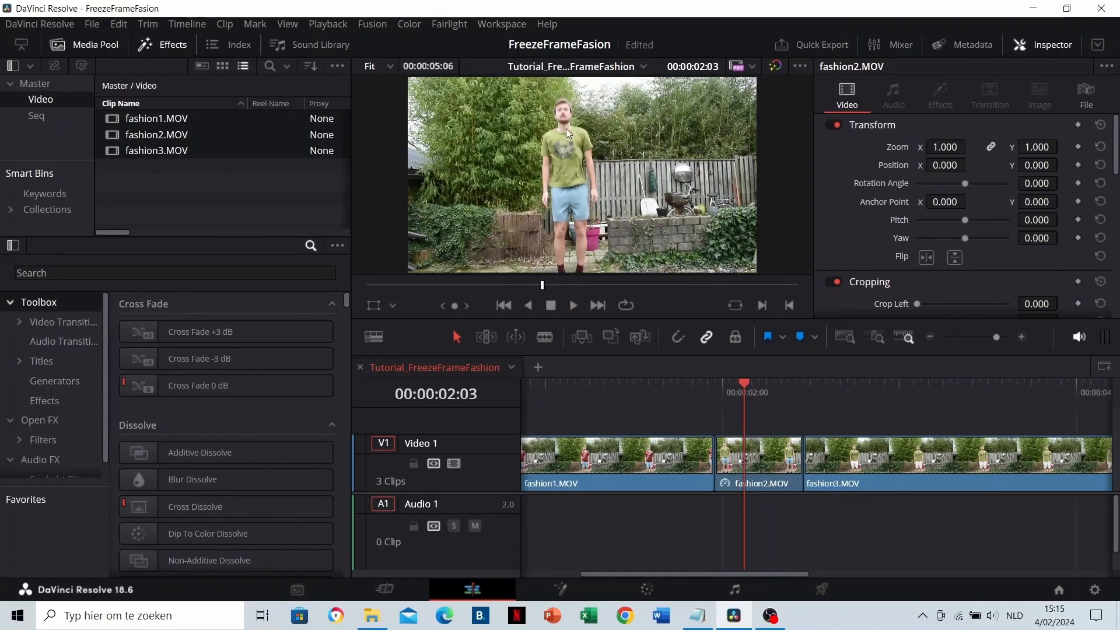
Move the frozen fashion2.MOV clip straight up from Video 1 to Video 2.
mouse_move(772, 451)
left_mouse_down()
mouse_move(765, 416)
mouse_move(762, 456)
left_mouse_up()
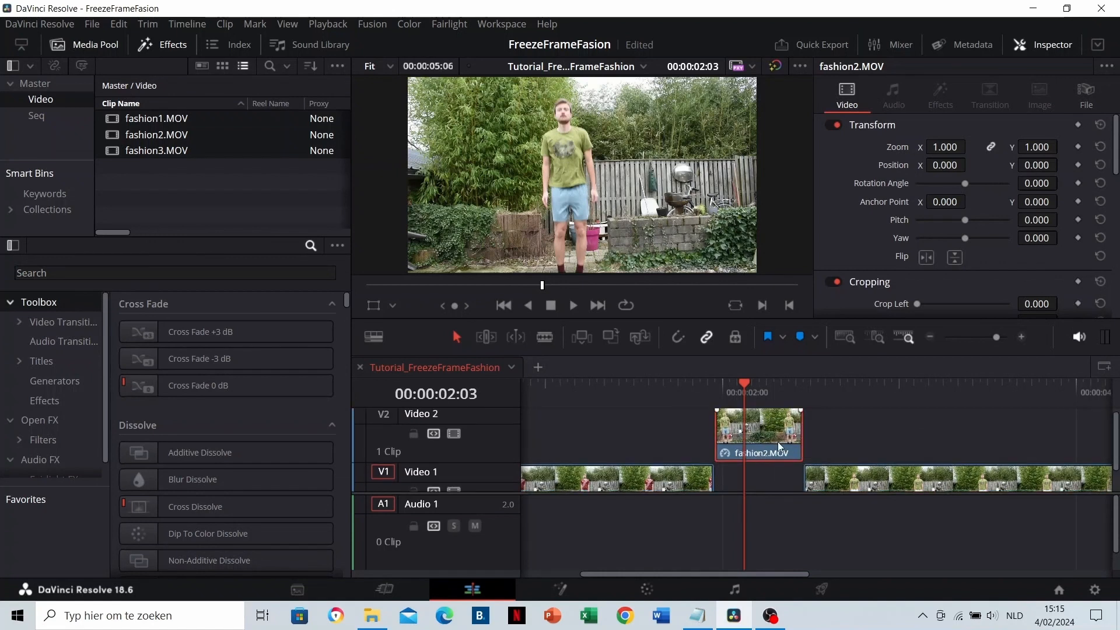
scroll(780, 443, "up", 1)
scroll(782, 443, "right", 6)
Split fashion1.MOV at 00:00:01:22 to isolate its last mid-jump frame.
left_click(602, 389)
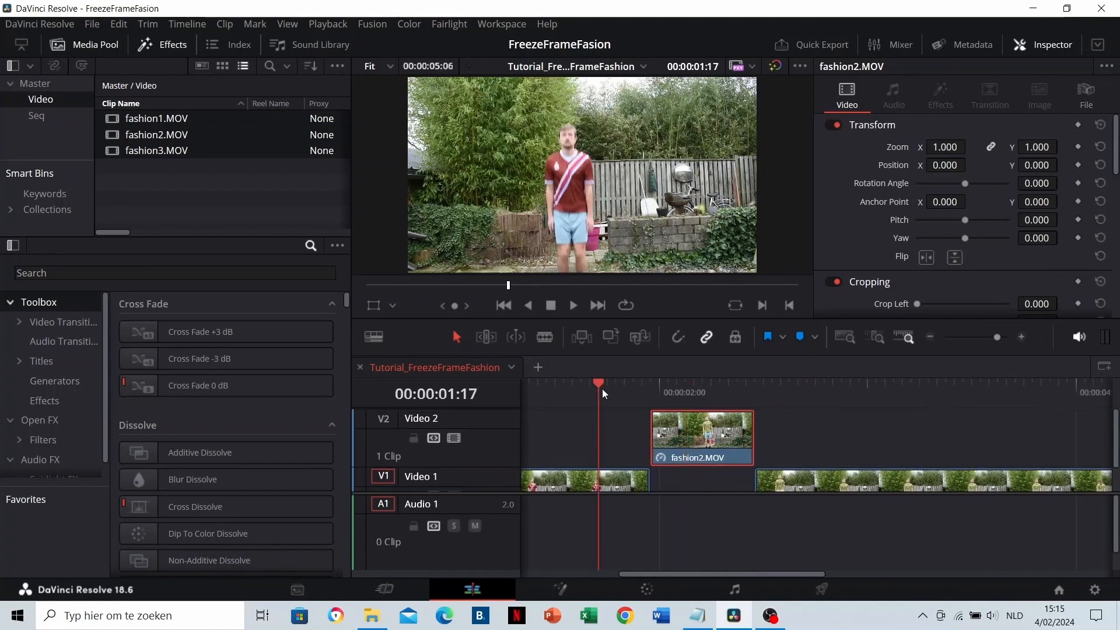
left_click_drag(611, 386, 643, 388)
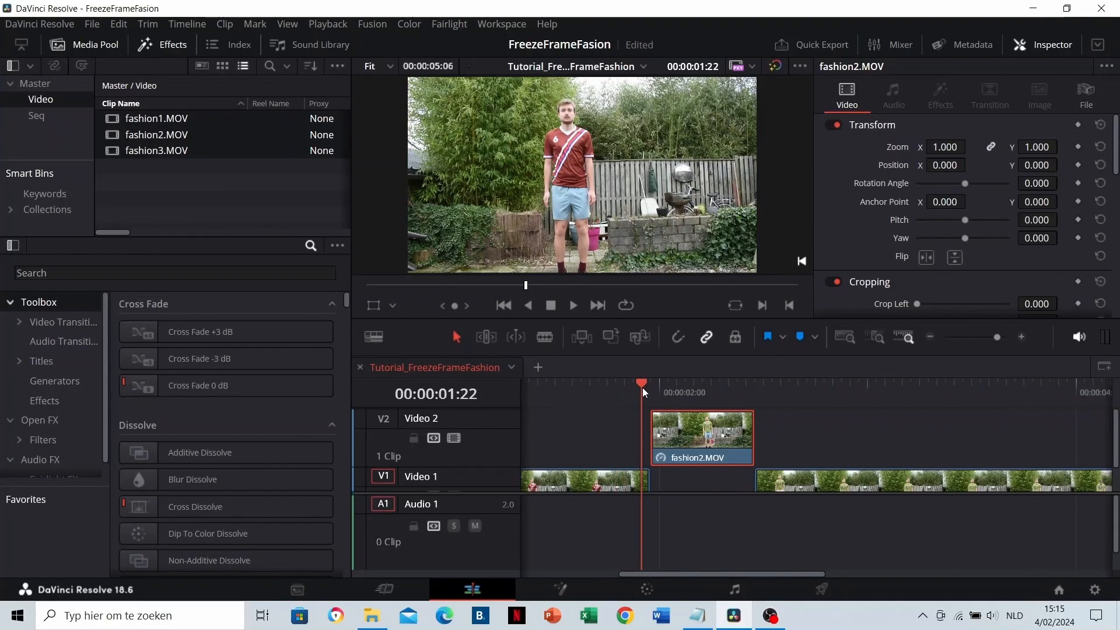
scroll(626, 459, "down", 1)
scroll(628, 460, "down", 1)
key("space")
key("space")
key("space")
key("space")
left_click(642, 470)
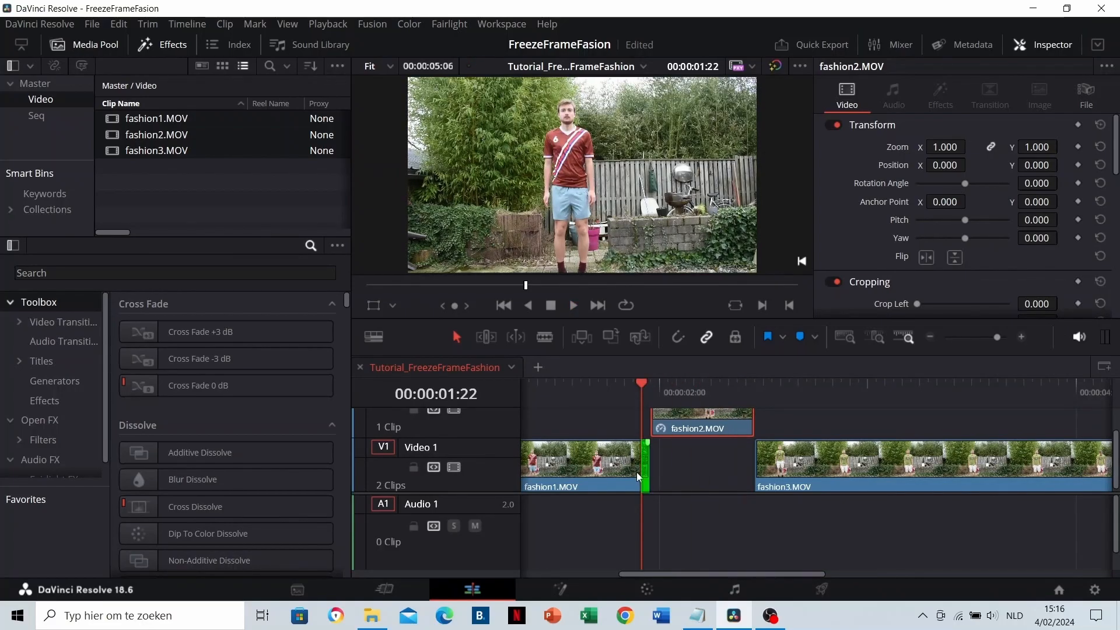
left_click(638, 476)
key("ctrl+b")
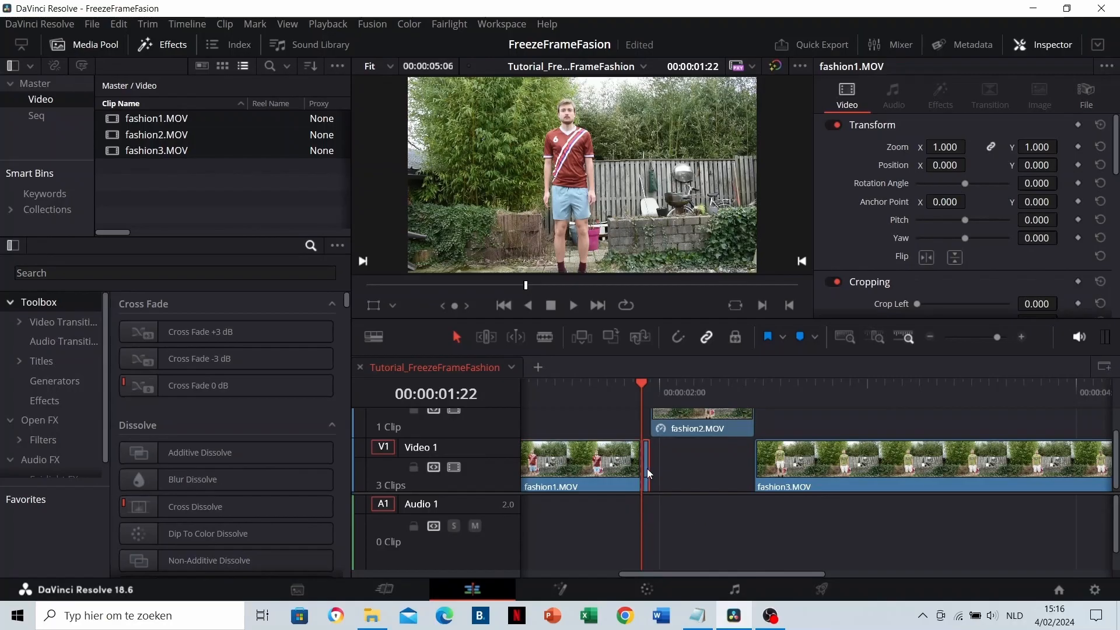
Turn the short last piece of fashion1.MOV into a freeze frame through its clip speed settings.
key("Right")
scroll(647, 467, "up", 1)
scroll(827, 470, "up", 2)
right_click(810, 463)
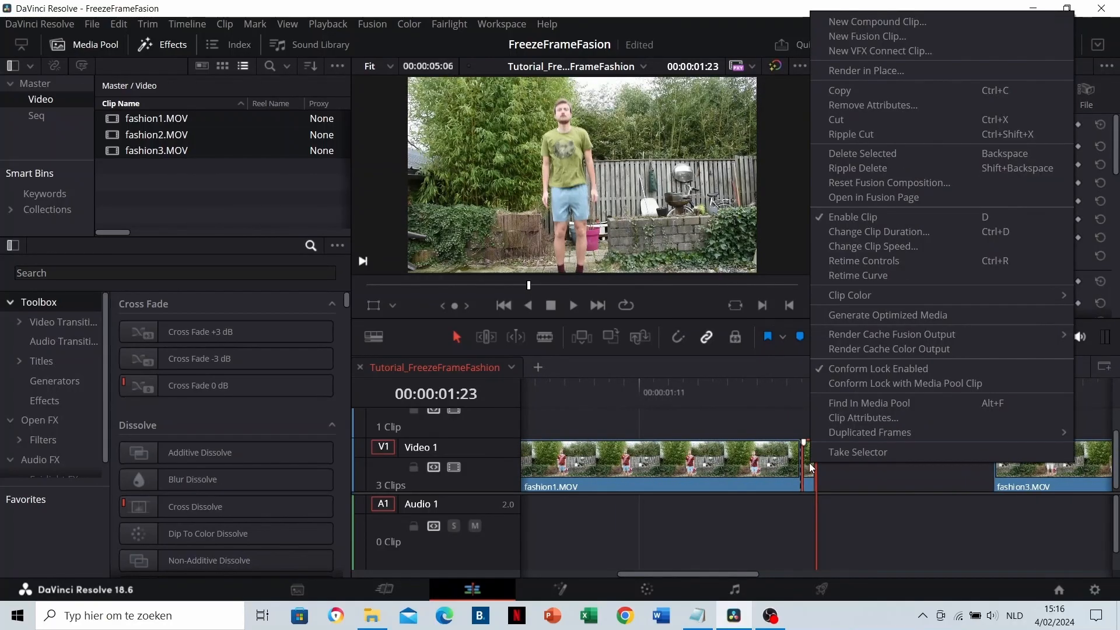
left_click(888, 246)
left_click(868, 299)
left_click(922, 408)
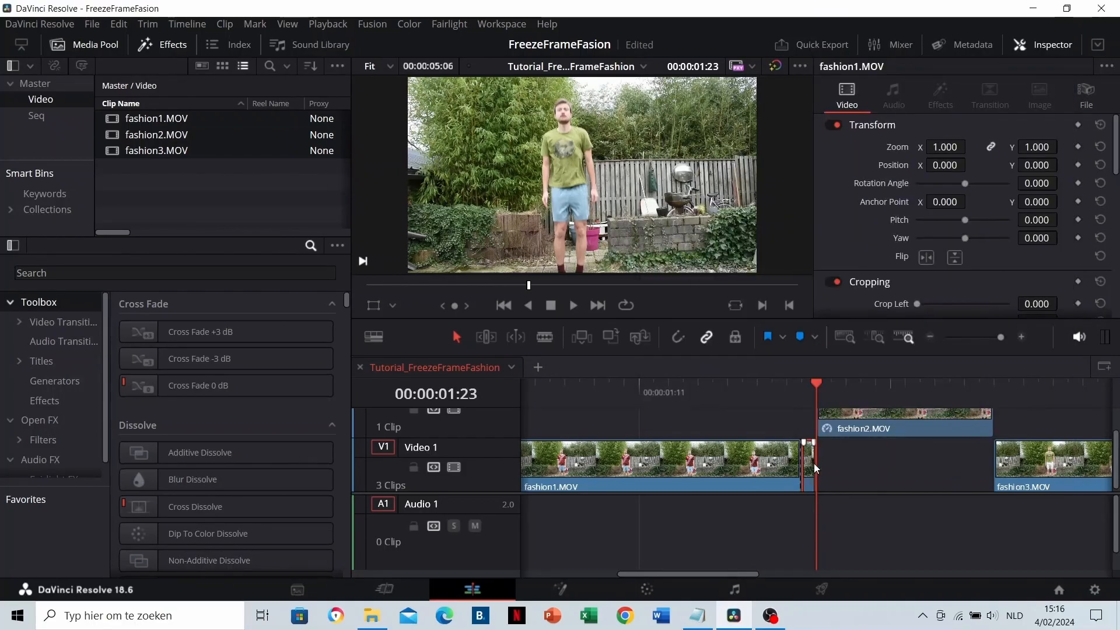
Extend the end of the frozen fashion1.MOV piece on Video 1 beneath the frozen fashion2.MOV clip.
key("Right")
key("Right")
key("Right")
key("Right")
key("Right")
left_click_drag(817, 463, 933, 462)
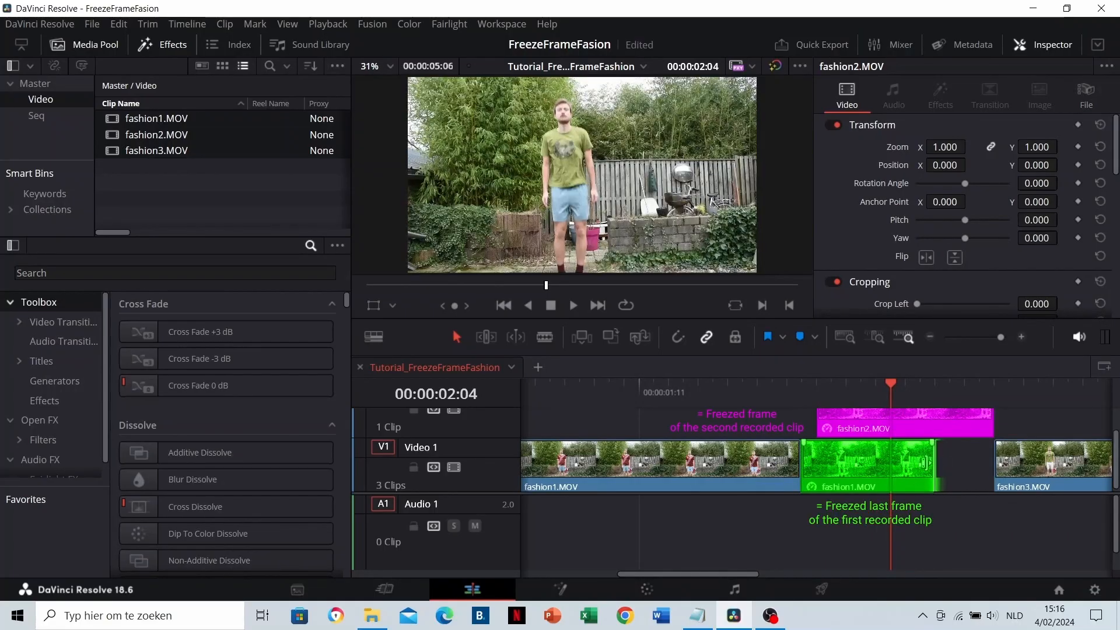
Shift fashion2.MOV and fashion3.MOV later and place frozen fashion2.MOV on Video 1 directly between frozen fashion1.MOV and fashion3.MOV.
scroll(905, 466, "right", 2)
scroll(825, 494, "down", 1)
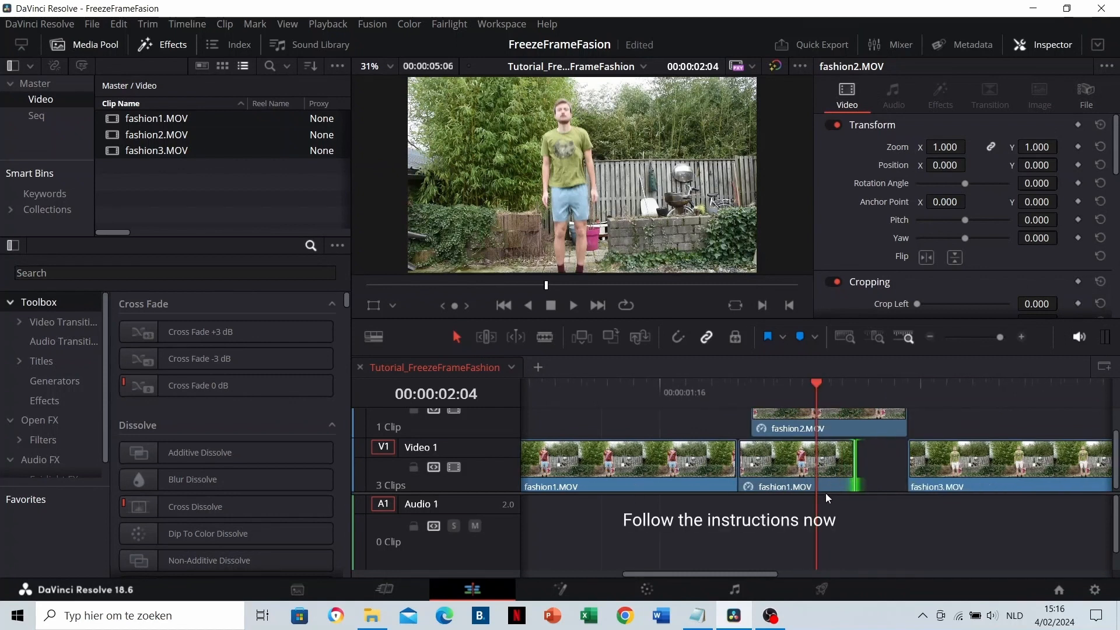
scroll(827, 495, "right", 3)
scroll(827, 495, "right", 1)
left_click_drag(602, 424, 709, 438)
left_click_drag(746, 474, 852, 473)
left_click_drag(758, 452, 759, 462)
Play the sequence through both freeze frames to check the shirt change between fashion1.MOV and fashion2.MOV.
left_click(542, 395)
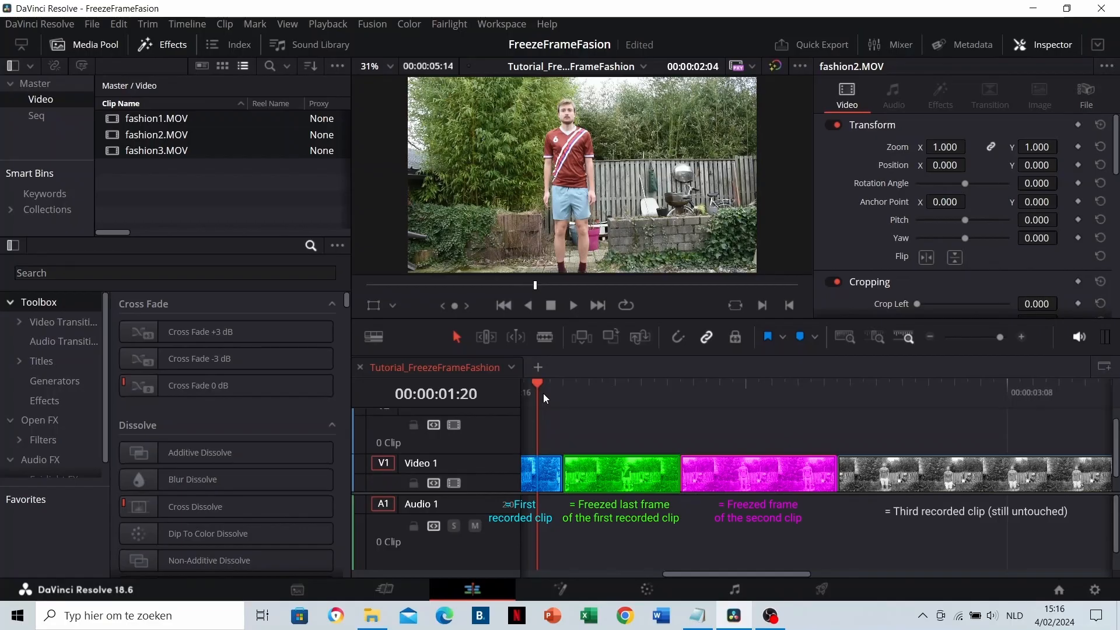
key("space")
left_click(552, 391)
left_click(563, 391)
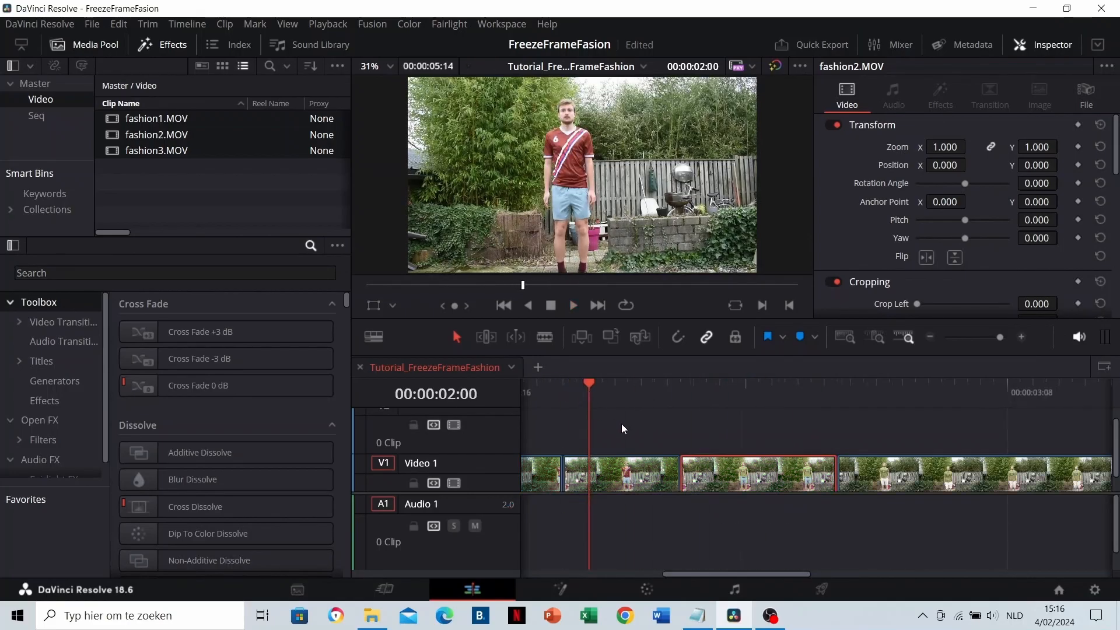
left_click(674, 439)
left_click(639, 391)
key("space")
left_click(639, 391)
Set the clip color of both fashion1.MOV clips, moving and frozen, to orange.
left_click_drag(639, 390, 613, 467)
right_click(613, 467)
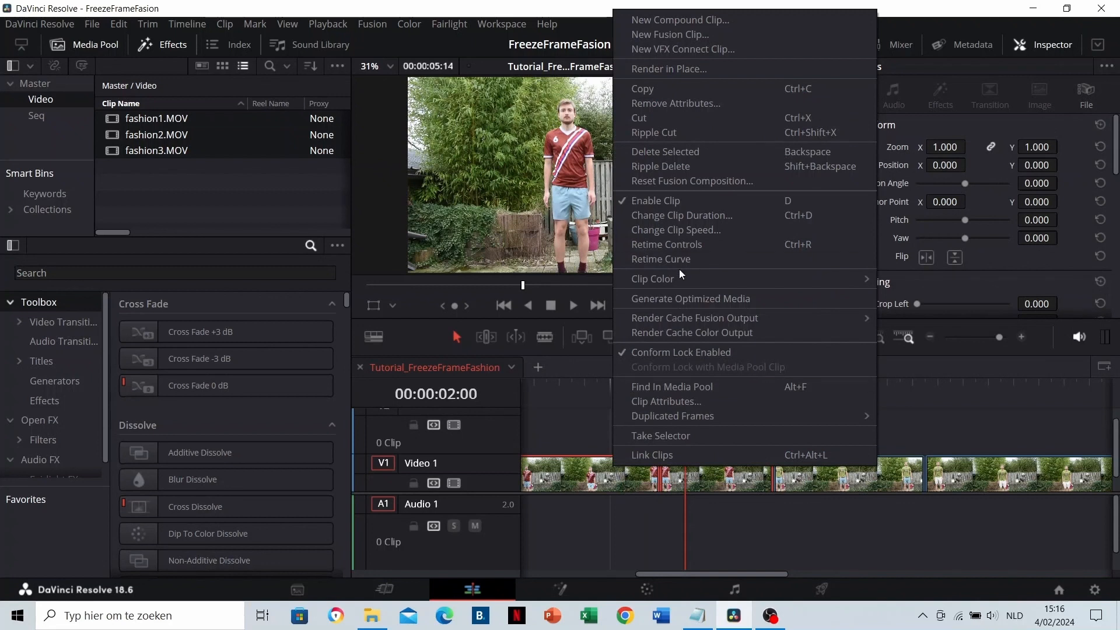
mouse_move(680, 274)
left_click(918, 298)
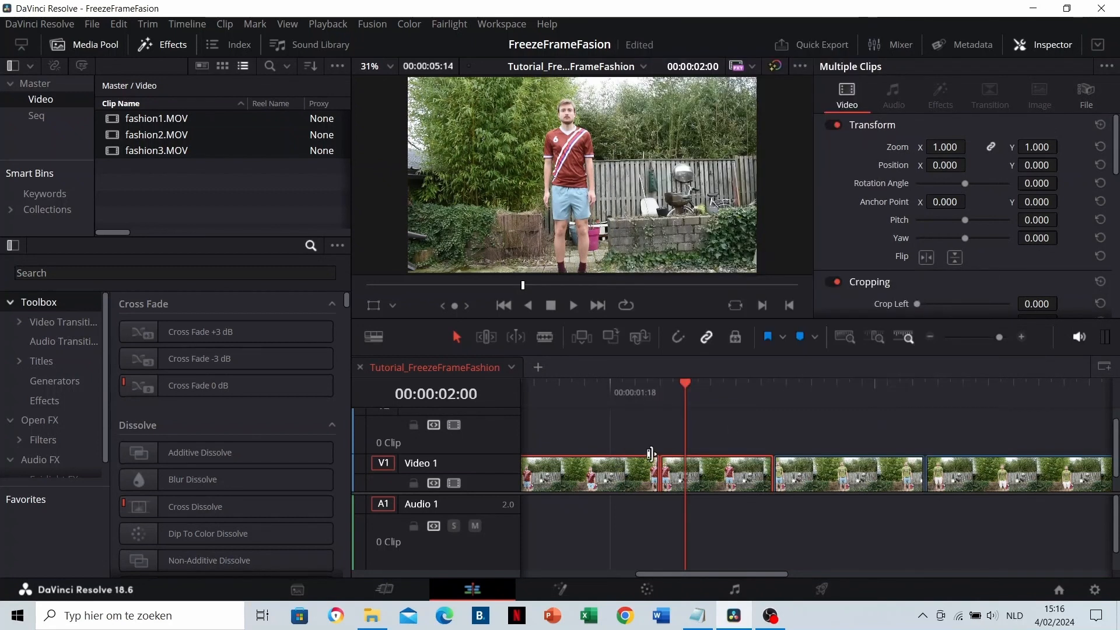
left_click(660, 425)
Replay the jump from the orange fashion1.MOV clips into frozen fashion2.MOV to examine the hard cut.
left_click(638, 394)
key("space")
left_click(639, 393)
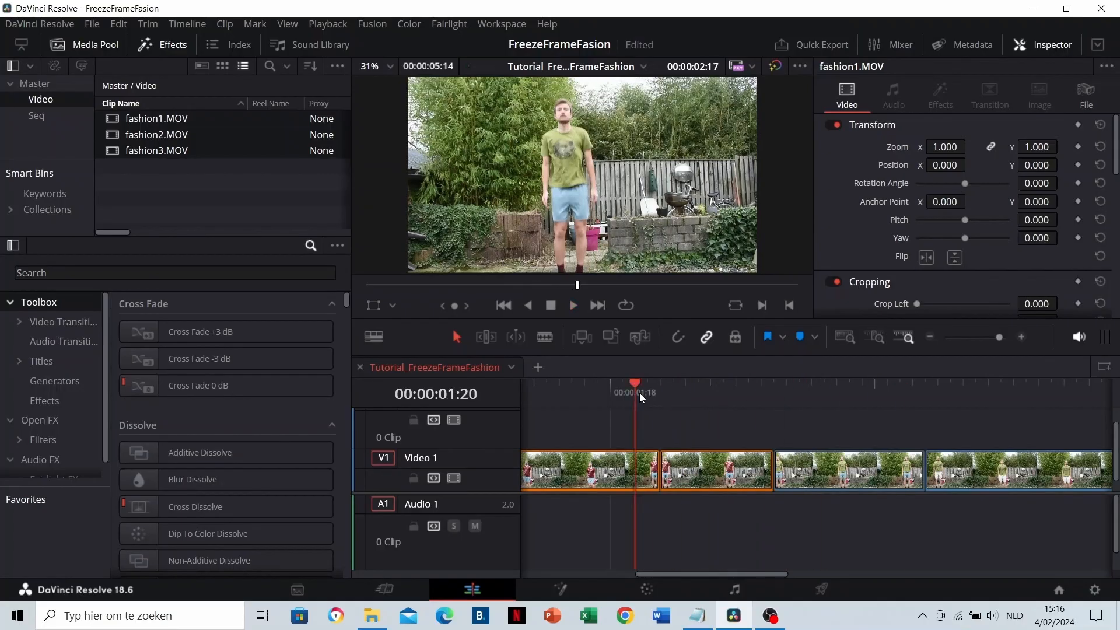
left_click(639, 393)
key("space")
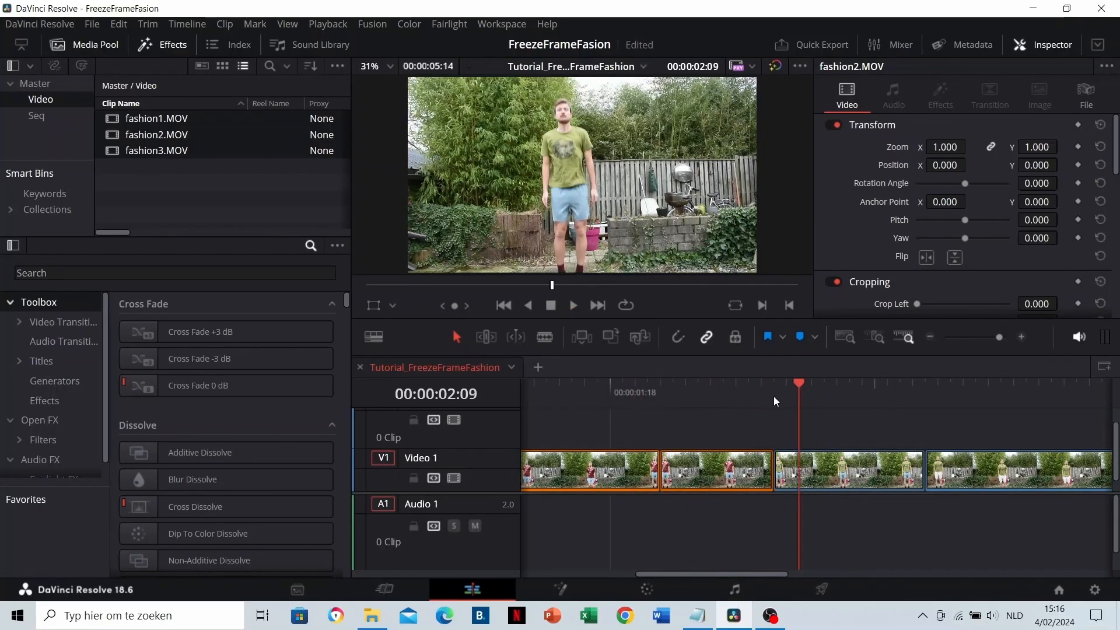
left_click(733, 387)
key("space")
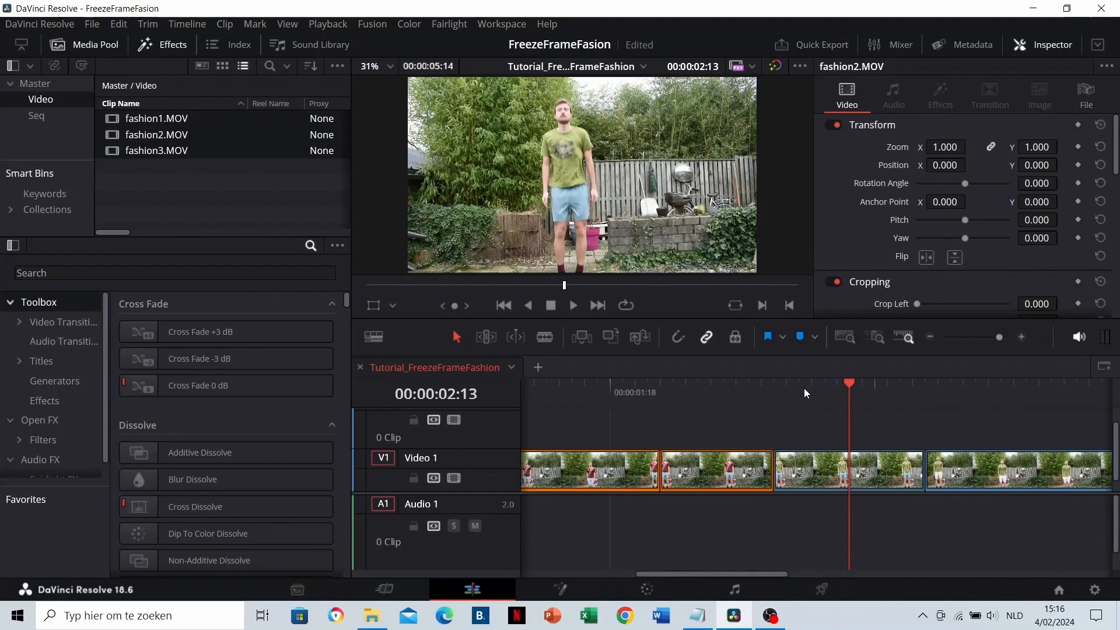
Move the frozen fashion2.MOV clip up to Video 2 and compare the frames around its cut with frozen fashion1.MOV.
left_click_drag(764, 390, 787, 390)
left_click_drag(820, 467, 819, 445)
left_click(734, 387)
key("space")
left_click(777, 387)
left_click(758, 388)
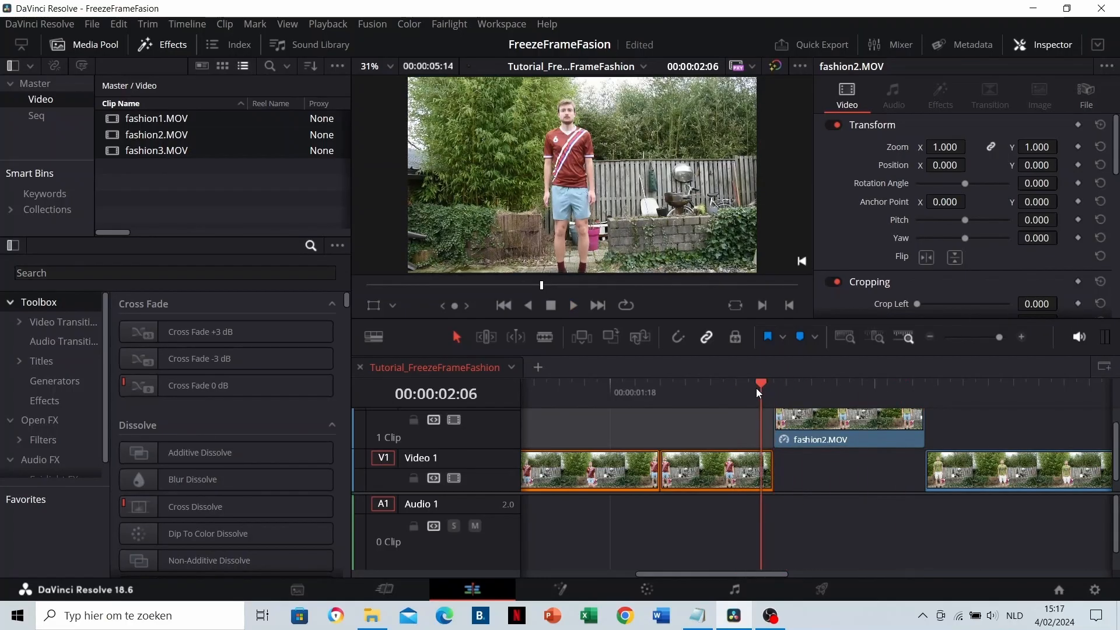
left_click(772, 386)
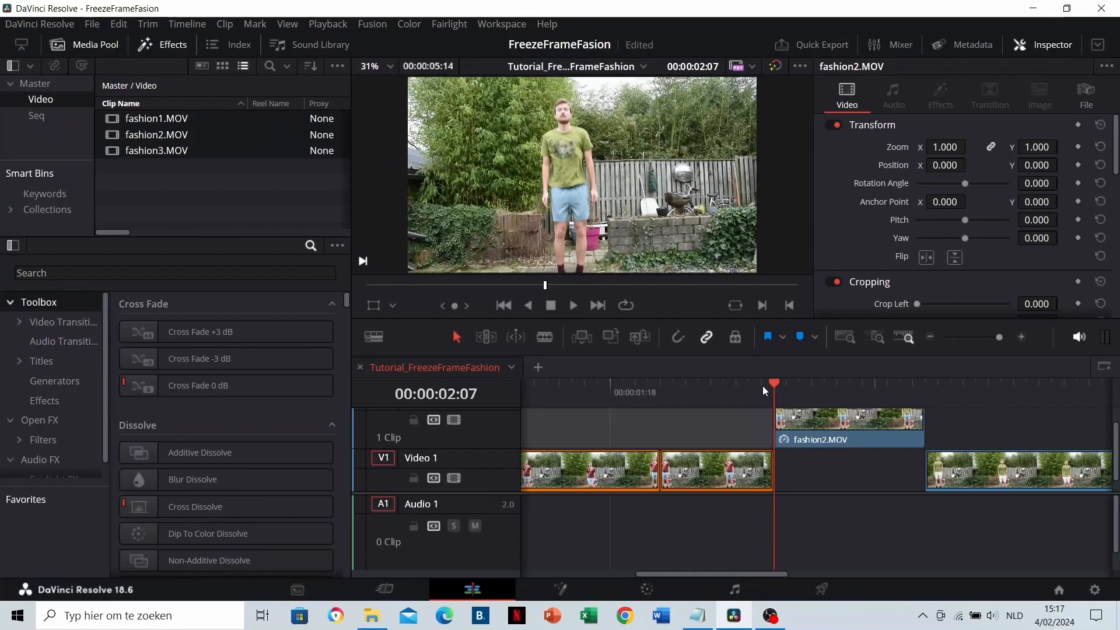
left_click_drag(776, 394, 738, 399)
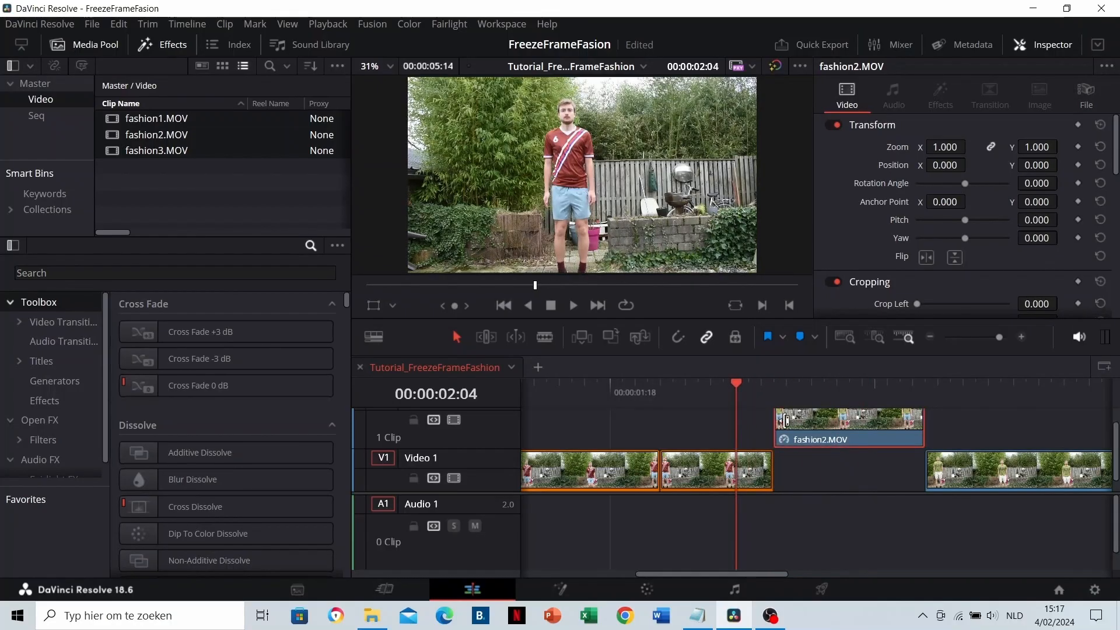
Extend the start of fashion2.MOV on Video 2 earlier so it overlaps frozen fashion1.MOV, and play the overlap.
left_click_drag(780, 420, 713, 423)
left_click(652, 392)
key("space")
left_click(652, 392)
key("space")
Lengthen frozen fashion1.MOV to 00:00:02:12 and shift fashion2.MOV, starting at 00:00:02:06, together with fashion3.MOV later.
left_click(772, 390)
left_click(752, 459)
left_click_drag(768, 465, 892, 434)
left_click(892, 438)
left_click(966, 467, "ctrl")
scroll(882, 466, "down", 6)
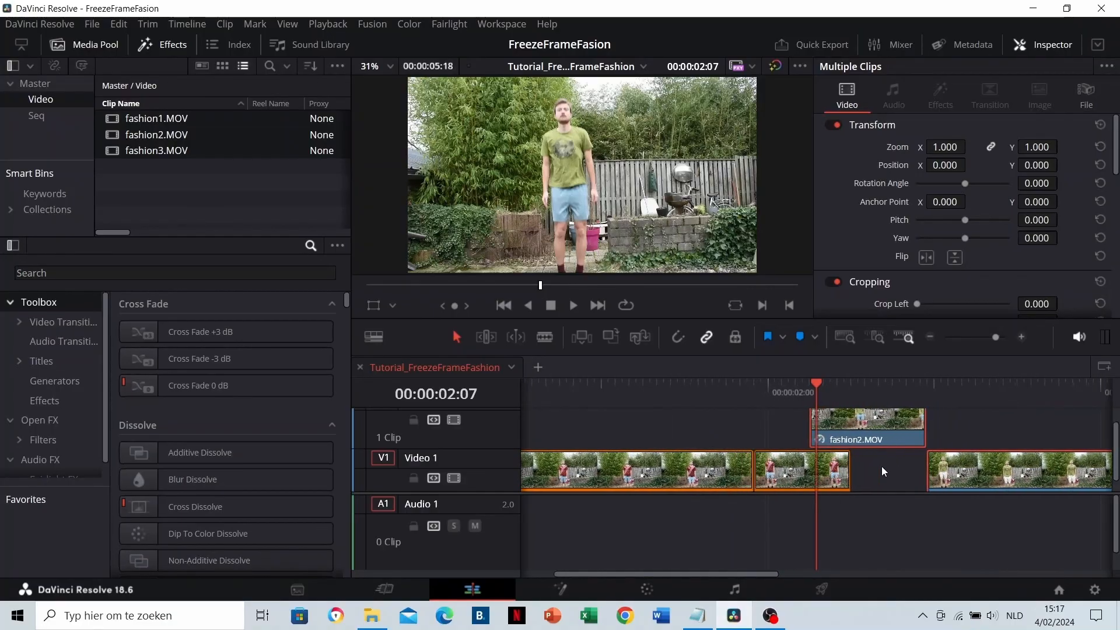
scroll(902, 462, "right", 13)
scroll(902, 467, "left", 9)
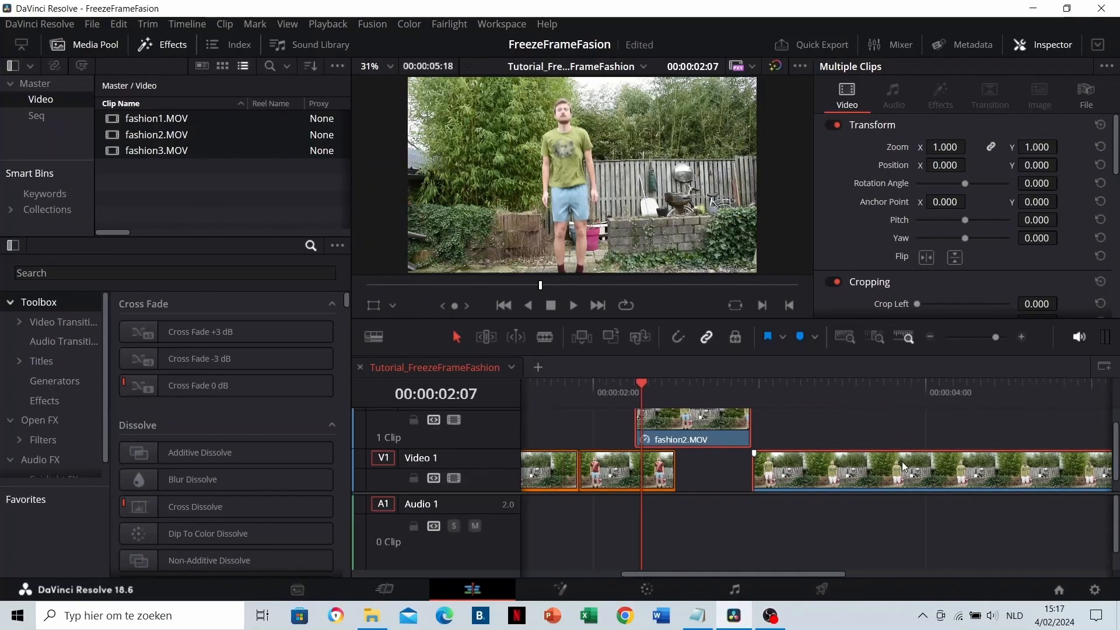
scroll(902, 466, "left", 3)
left_click(817, 475)
Play from the end of fashion1.MOV through the overlap with fashion2.MOV to check the new timing.
scroll(819, 475, "up", 2)
scroll(817, 471, "right", 3)
left_click(632, 394)
key("space")
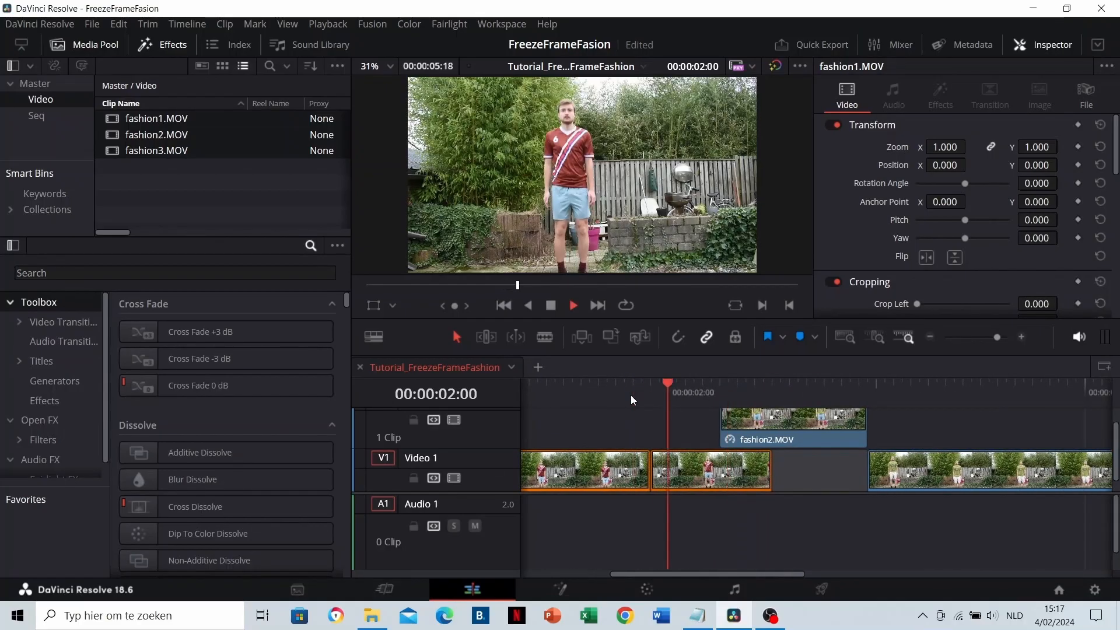
left_click(631, 395)
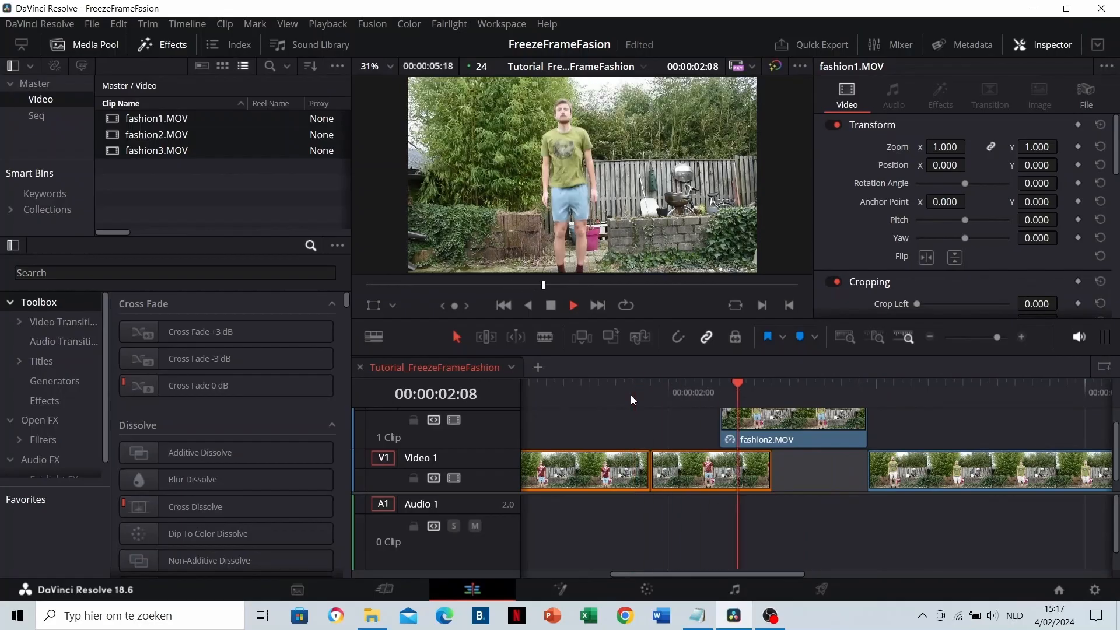
key("space")
Split frozen fashion2.MOV on Video 2 at 00:00:02:12, where the frozen fashion1.MOV clip below it ends.
left_click(685, 395)
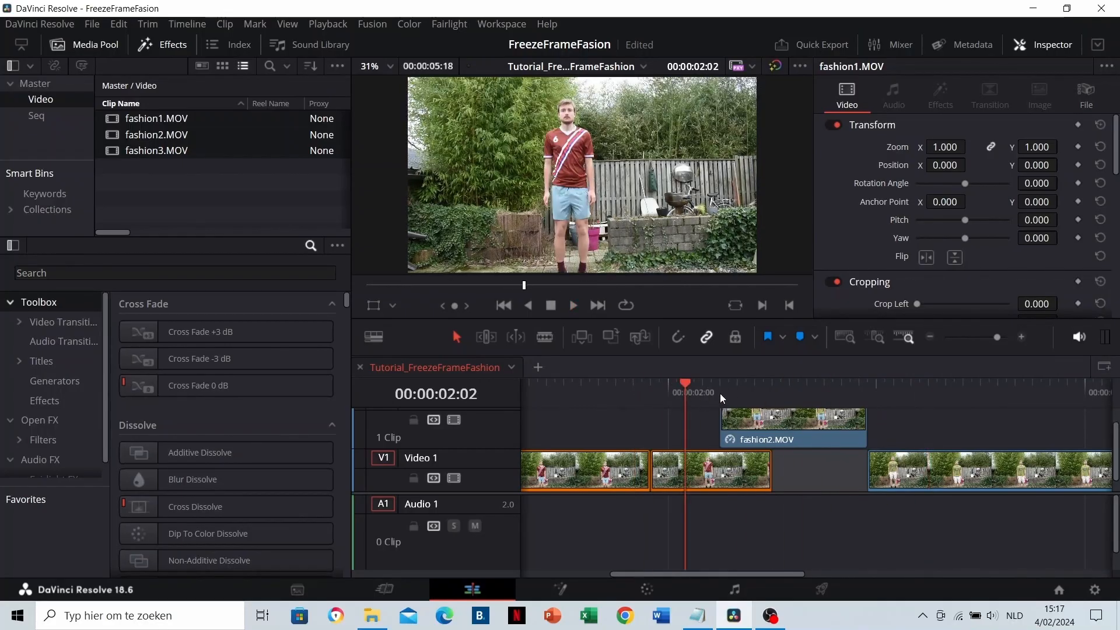
left_click(720, 393)
left_click(737, 416)
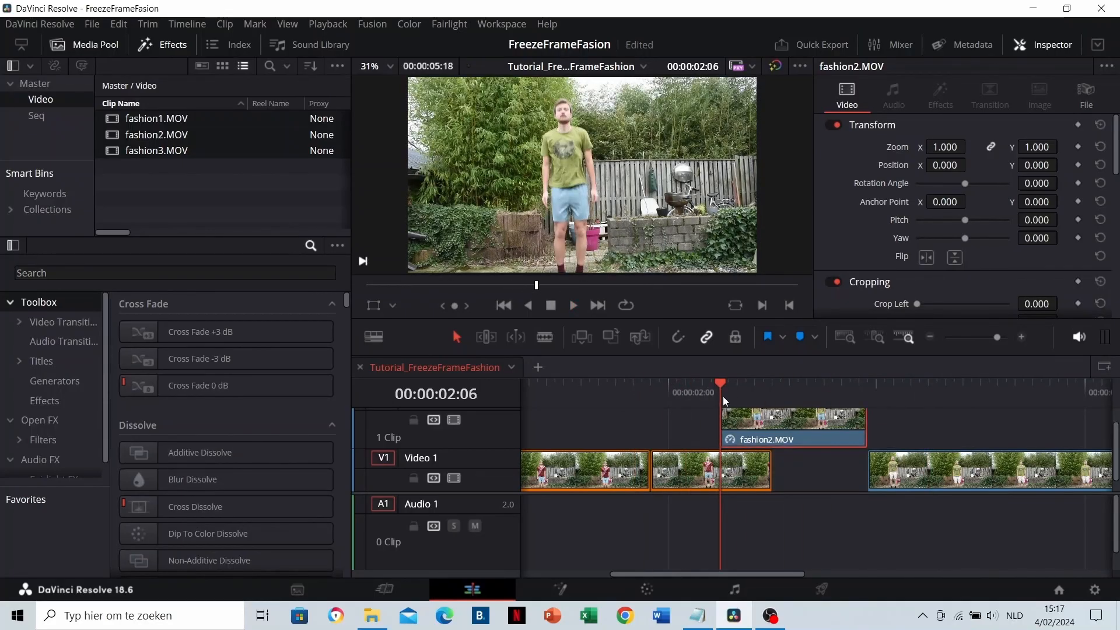
left_click_drag(765, 393, 771, 394)
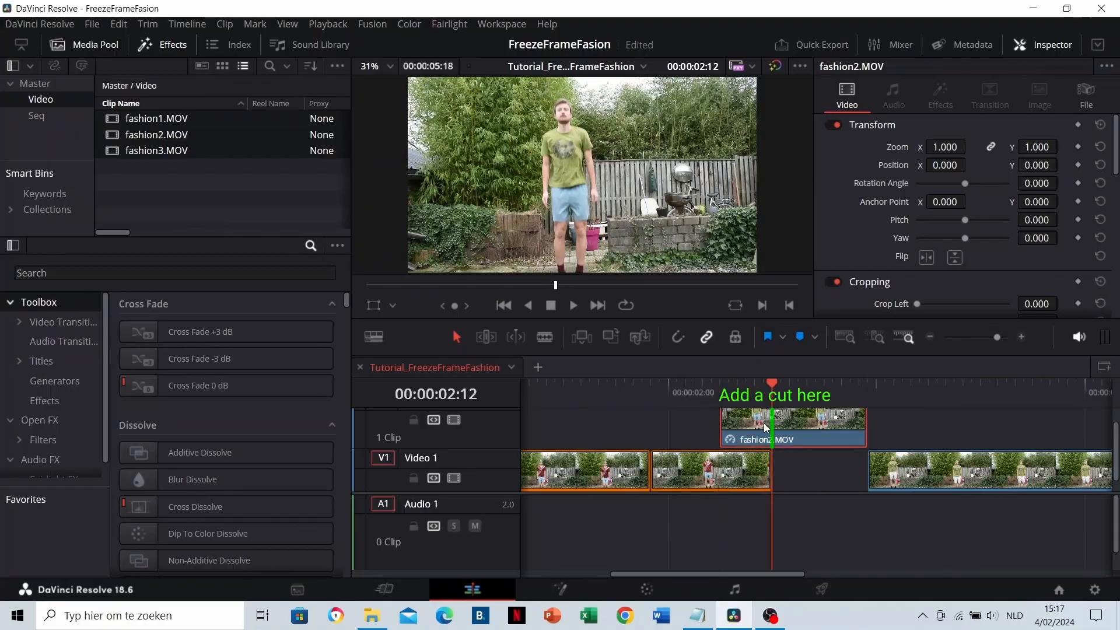
key("ctrl+b")
scroll(737, 429, "up", 1)
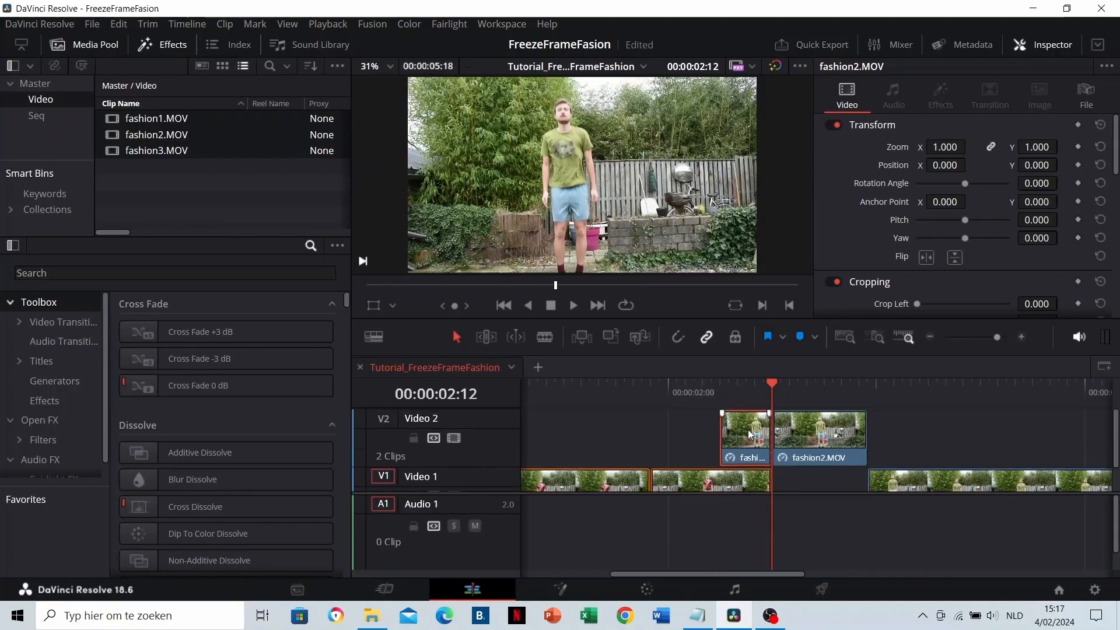
left_click(766, 441)
Open the first, overlapping piece of frozen fashion2.MOV for grading on the Color page, with the T-shirt and shorts enlarged in the viewer.
left_click(746, 390)
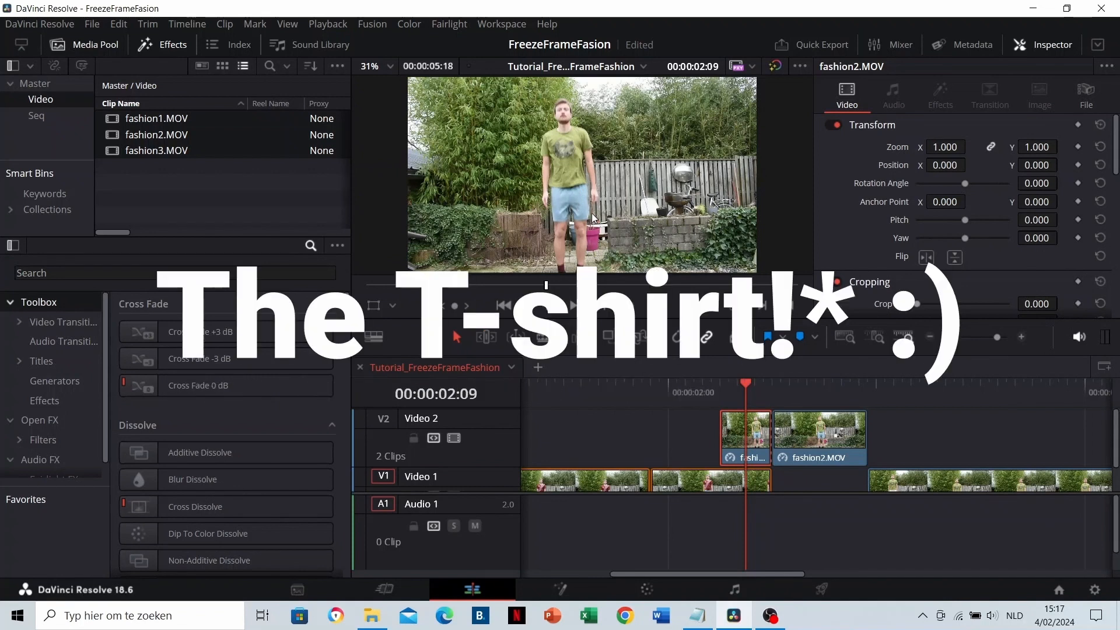
left_click(695, 425)
left_click(698, 425)
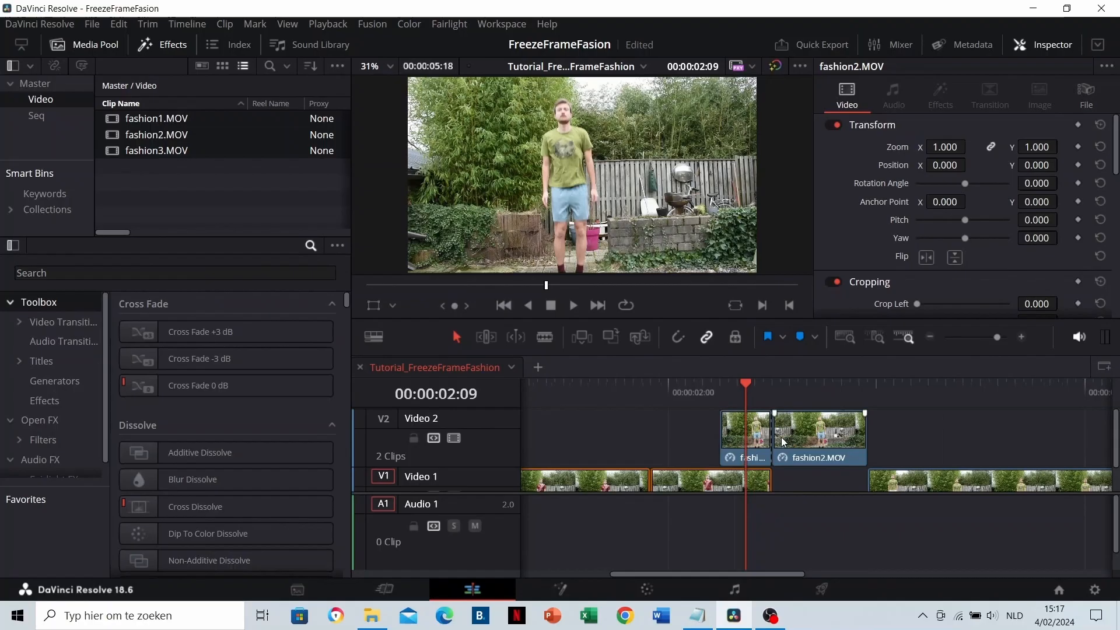
scroll(788, 439, "up", 1)
scroll(799, 443, "right", 3)
left_click(701, 443)
left_click(644, 591)
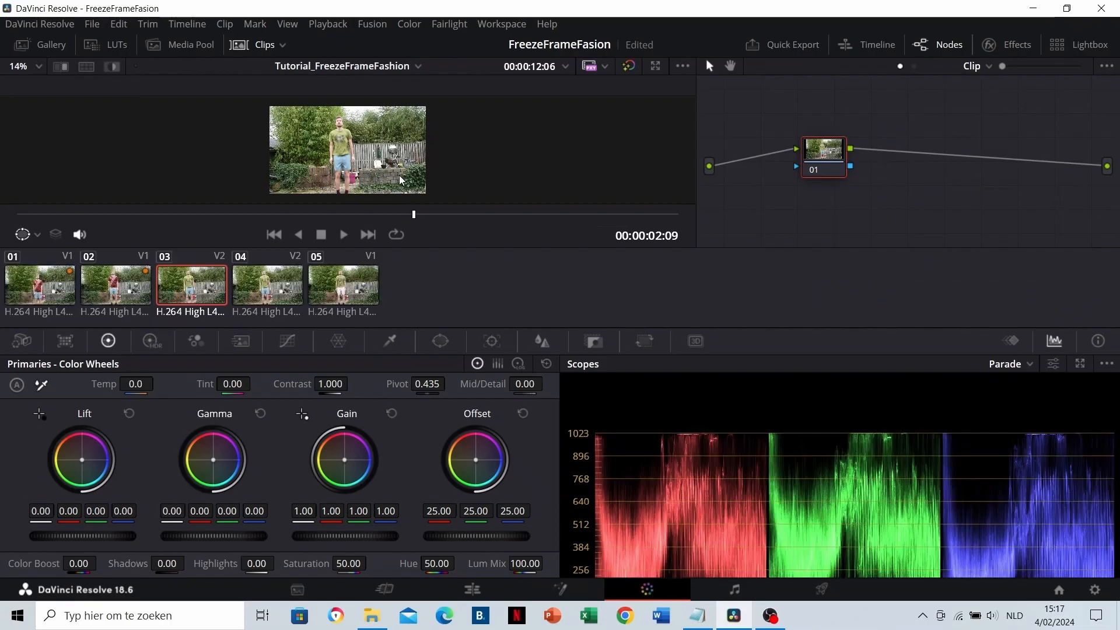
scroll(358, 149, "up", 4)
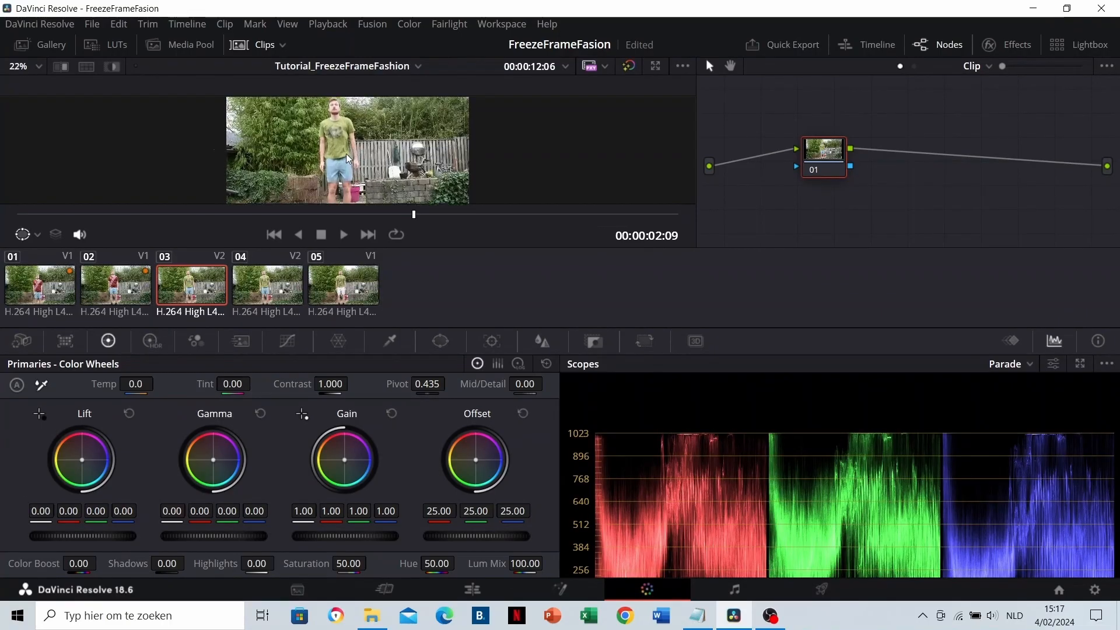
scroll(362, 154, "up", 1)
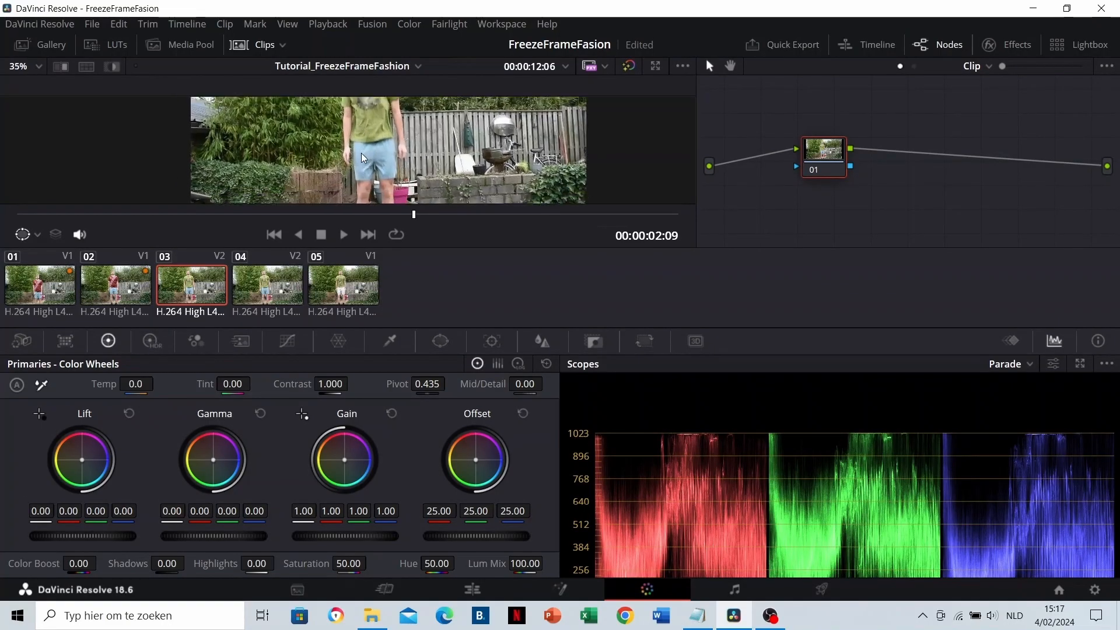
left_click_drag(163, 211, 282, 214)
scroll(357, 144, "down", 1)
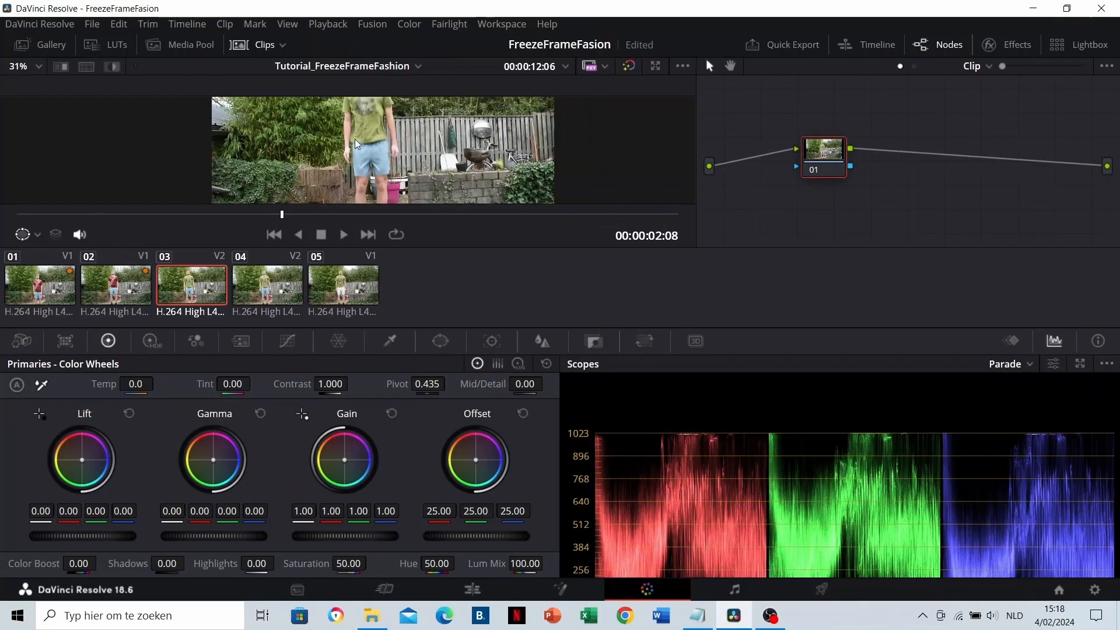
Add a serial node after node 01, add an alpha output to the graph, and connect node 02's key output to it.
right_click(829, 149)
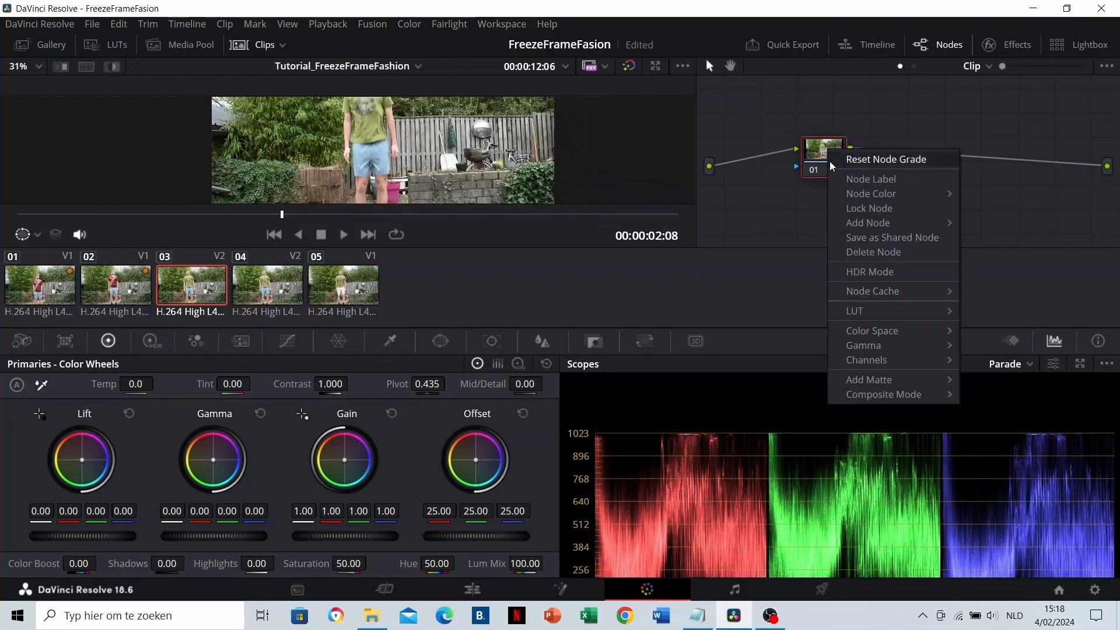
mouse_move(858, 223)
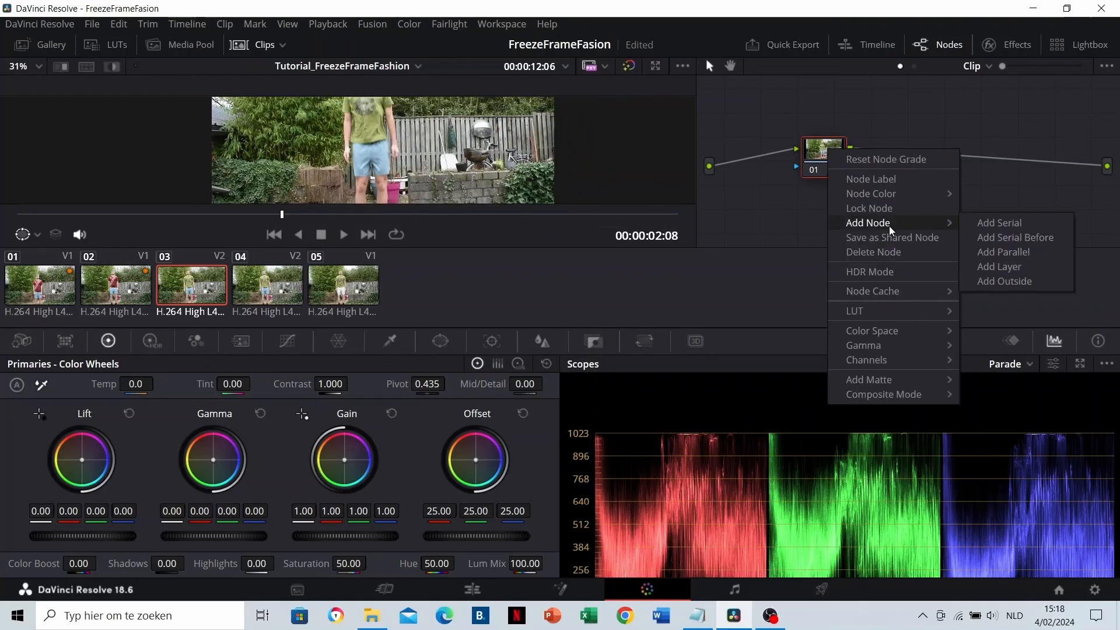
left_click(986, 222)
right_click(951, 192)
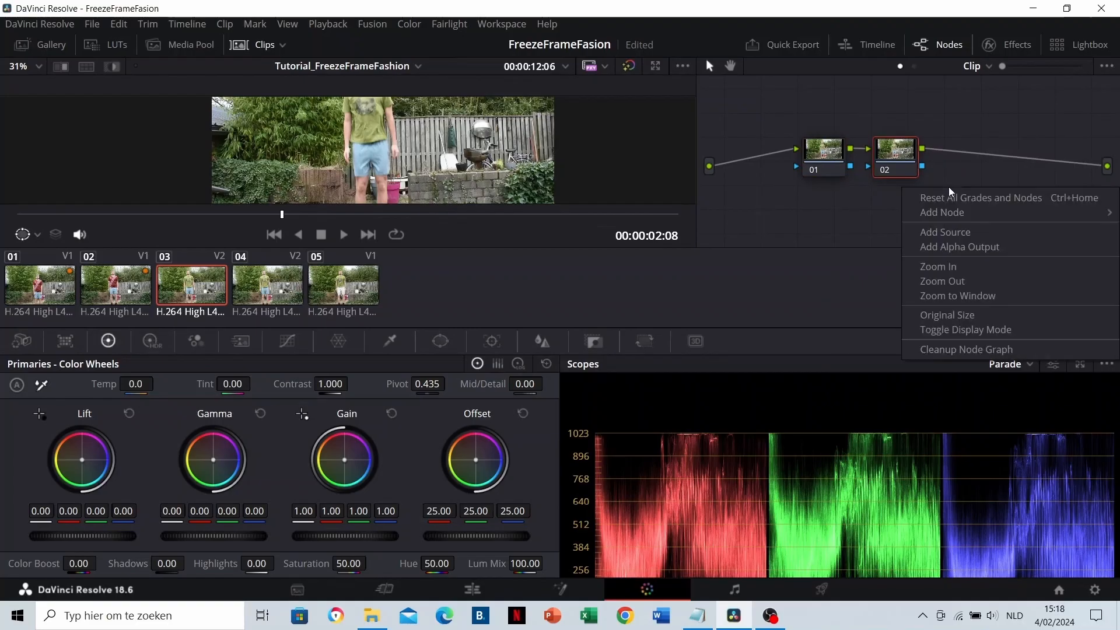
left_click(954, 247)
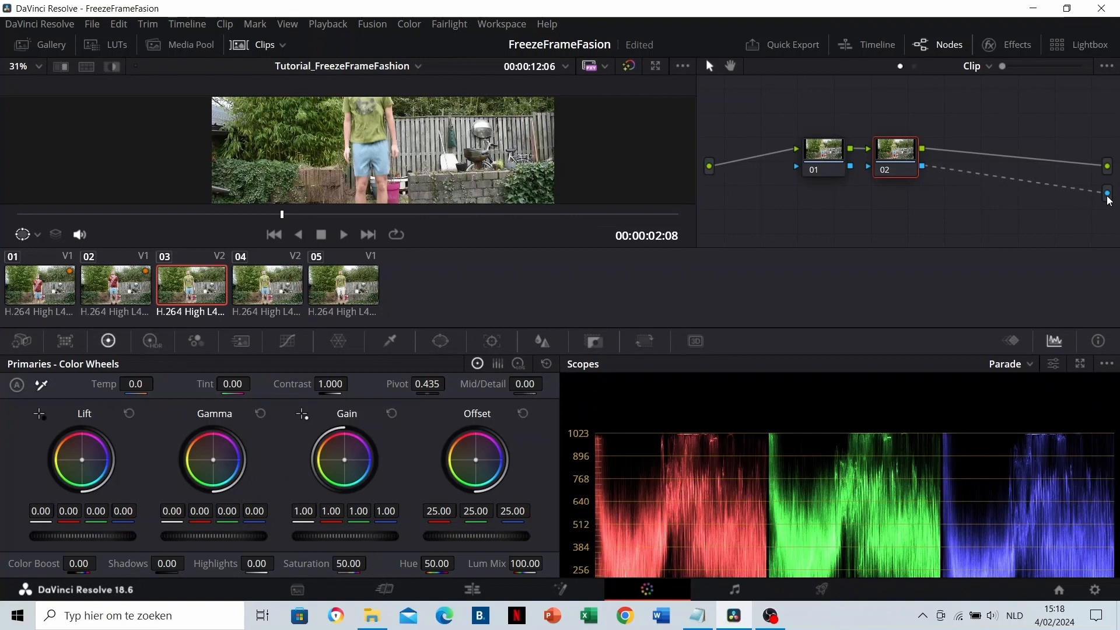
Check on the Edit page which clothing piece should change first, replaying the cut from fashion1.MOV to the overlapping fashion2.MOV piece.
scroll(343, 151, "up", 4)
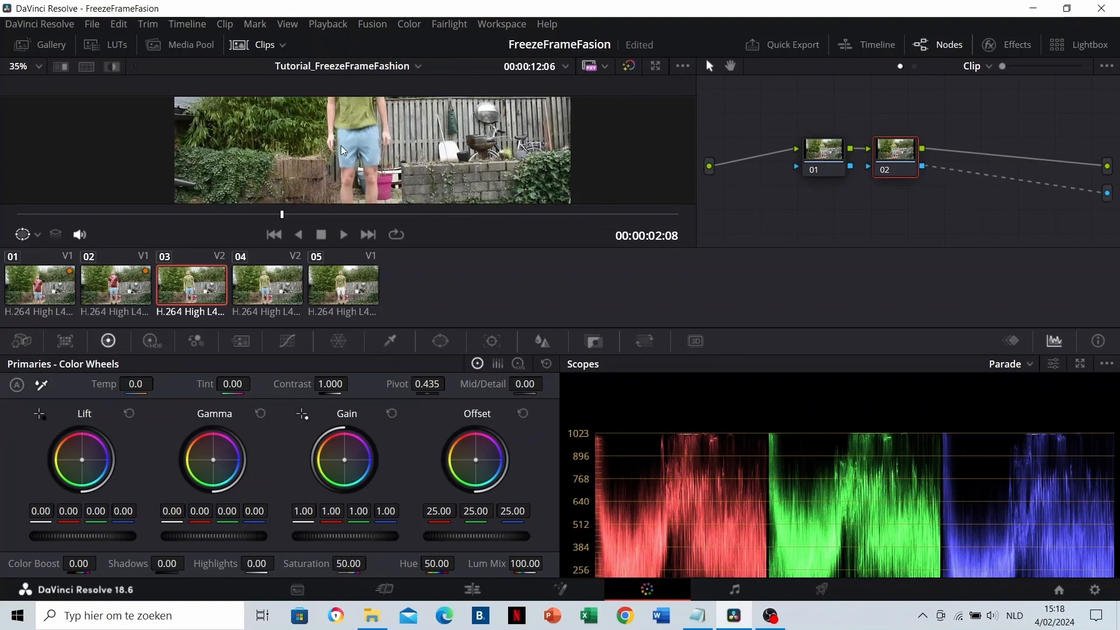
scroll(343, 151, "up", 5)
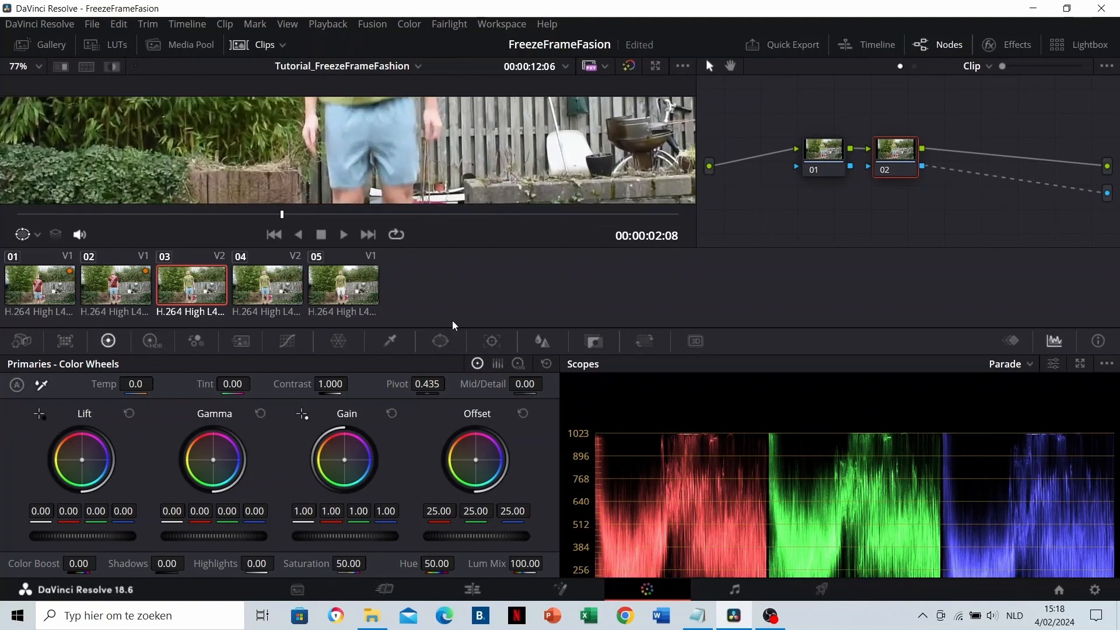
left_click(466, 590)
left_click(639, 397)
key("space")
left_click(640, 397)
left_click(639, 396)
left_click(677, 388)
left_click(618, 387)
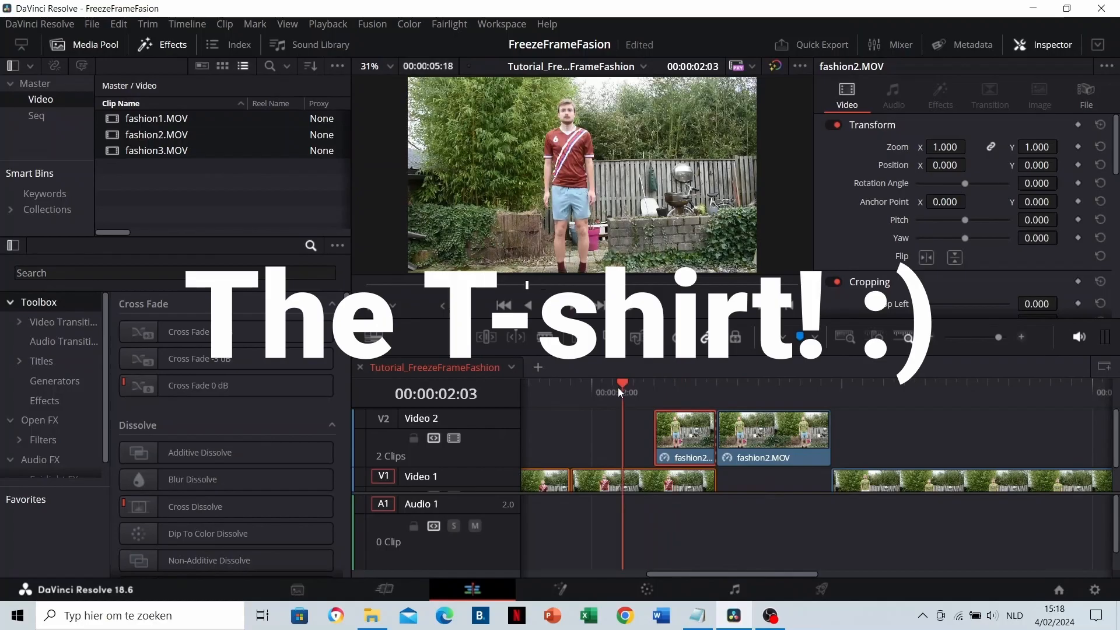
key("space")
left_click(677, 388)
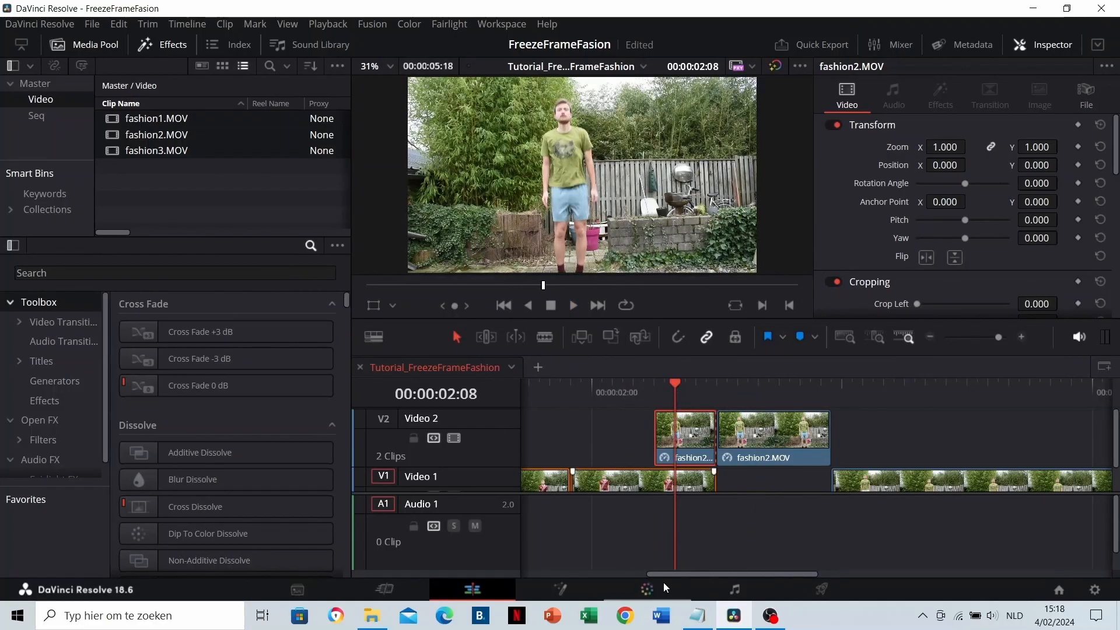
left_click(631, 389)
key("space")
left_click(629, 391)
left_click_drag(629, 391, 686, 424)
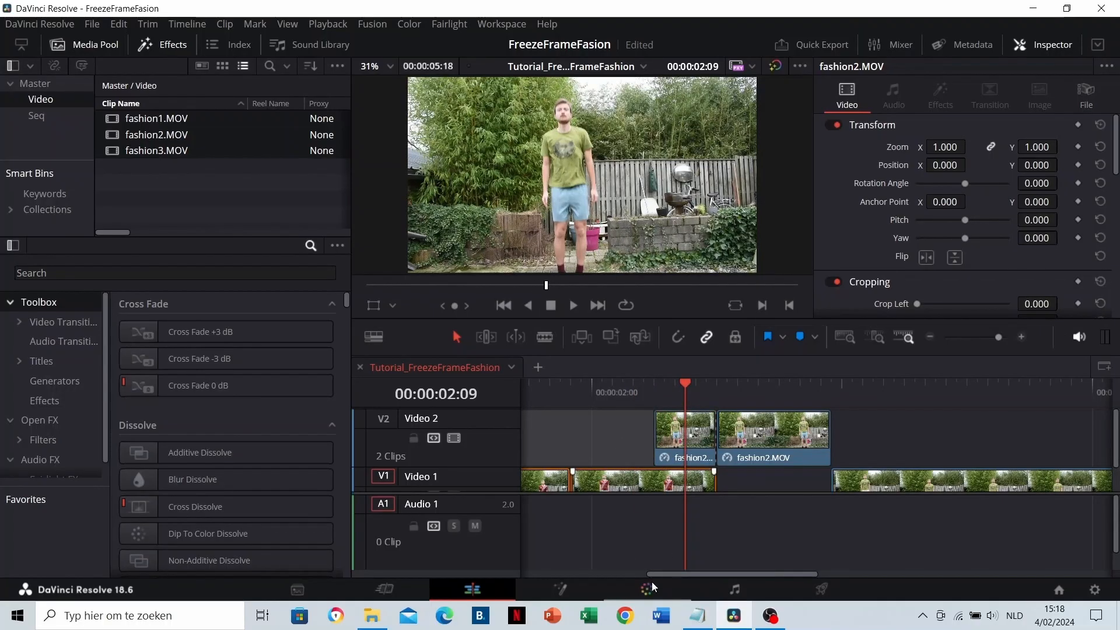
Return to the overlapping fashion2.MOV piece at 00:00:02:09 on the Color page and enable a Curve window on node 02.
left_click(652, 586)
scroll(409, 146, "down", 2)
left_click_drag(373, 117, 388, 192)
scroll(385, 157, "up", 2)
scroll(395, 156, "up", 3)
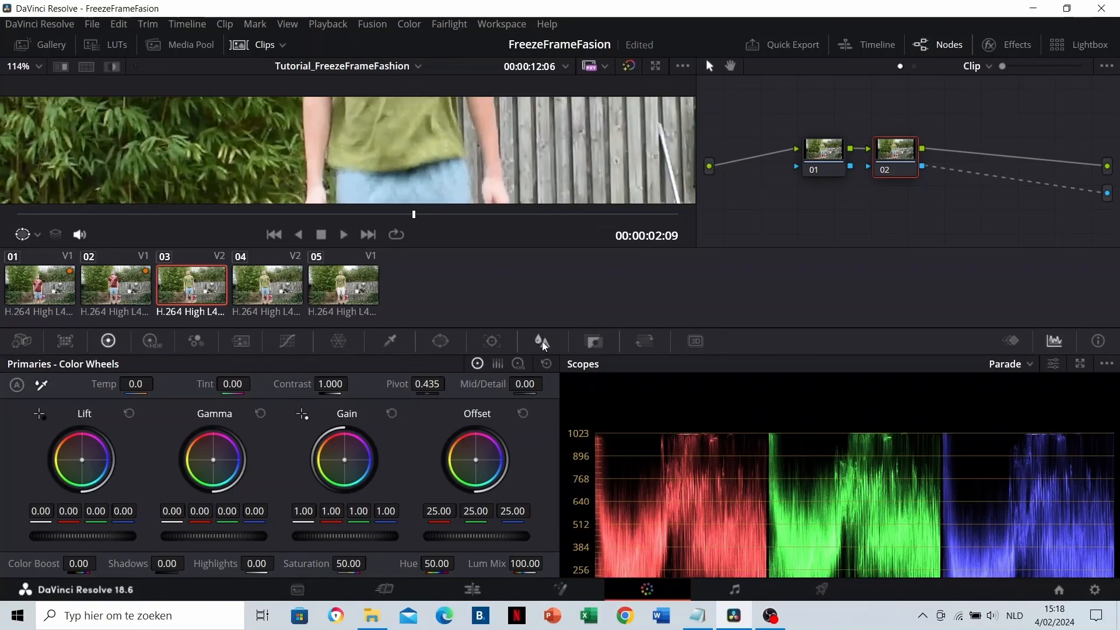
left_click(442, 344)
left_click(36, 541)
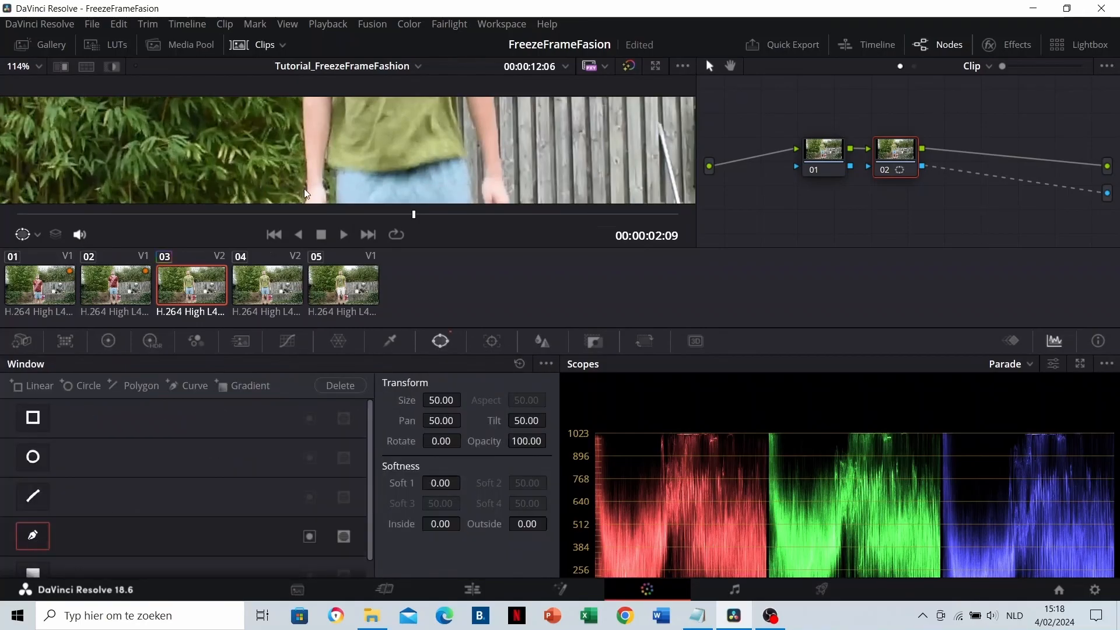
Trace the first part of the curve mask along the T-shirt's bottom hem with four points, following its wavy edge above the shorts.
left_click_drag(346, 174, 344, 151)
scroll(350, 167, "up", 2)
scroll(353, 171, "up", 2)
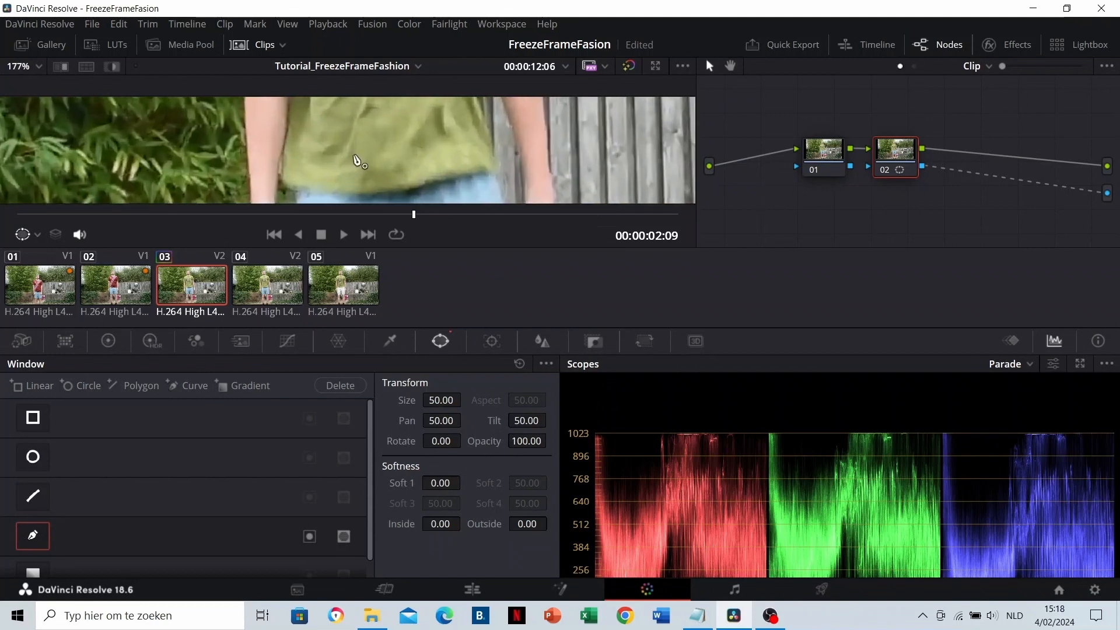
scroll(299, 160, "up", 3)
left_click_drag(295, 156, 329, 159)
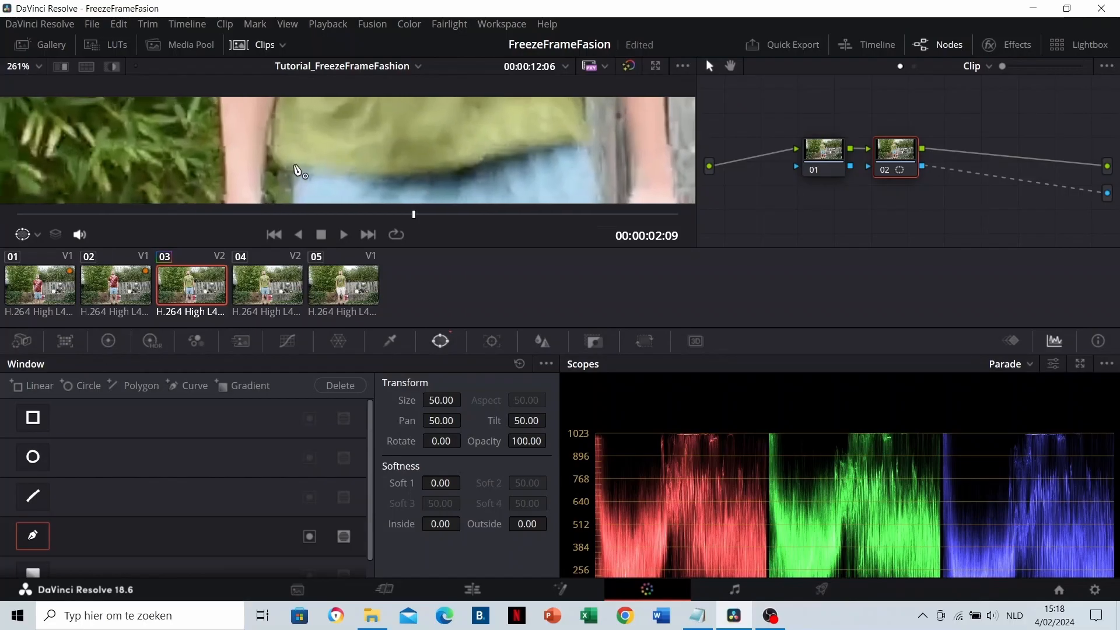
scroll(283, 167, "up", 1)
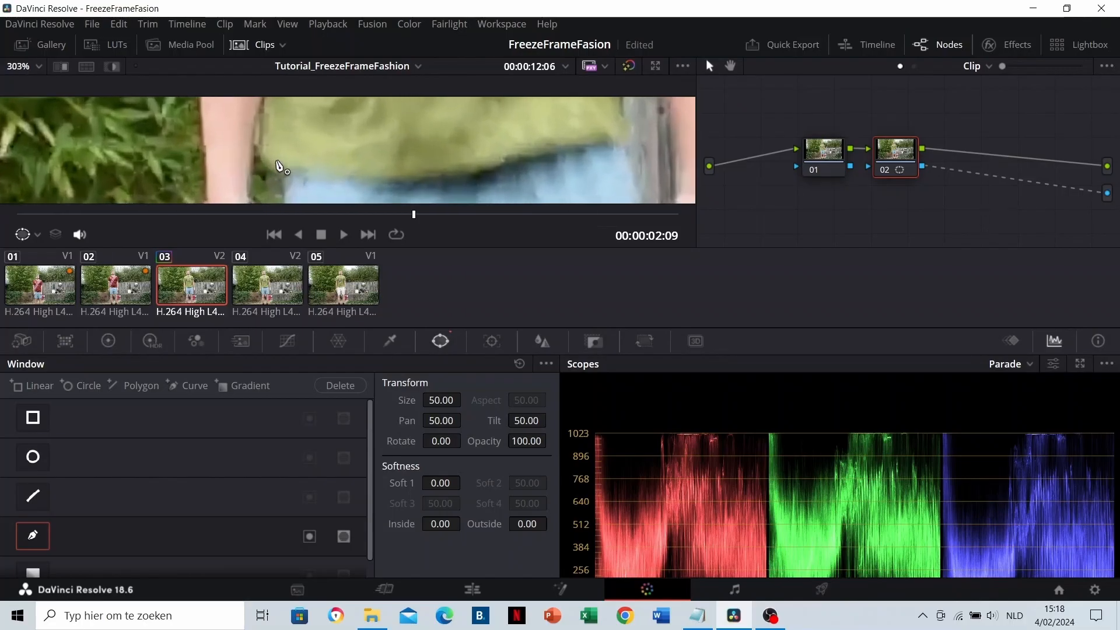
left_click_drag(336, 170, 357, 173)
left_click_drag(485, 167, 532, 151)
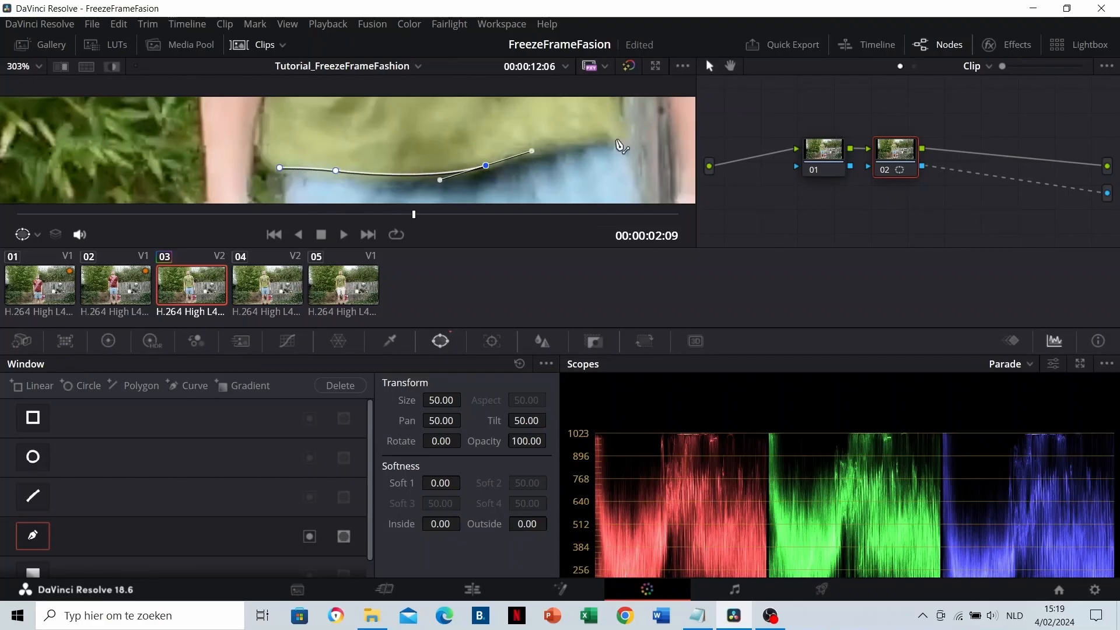
left_click_drag(615, 140, 633, 139)
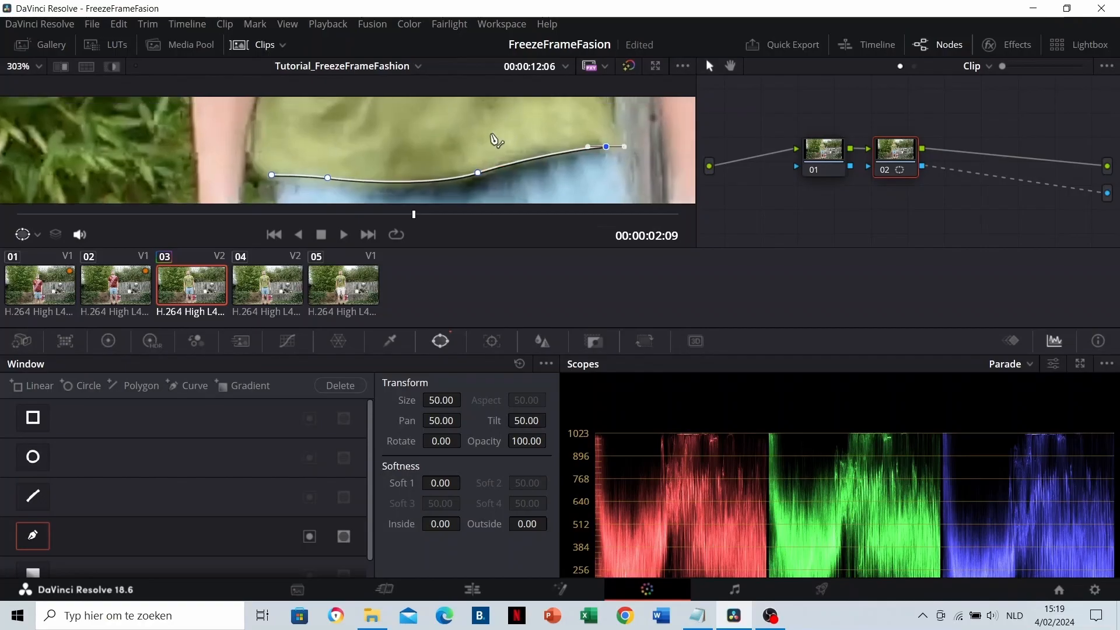
Continue the curve mask around the hem corner and up the T-shirt's fence-side edge, keeping it inside the fabric.
left_click_drag(492, 135, 404, 156)
scroll(502, 153, "up", 3)
left_click_drag(589, 150, 466, 166)
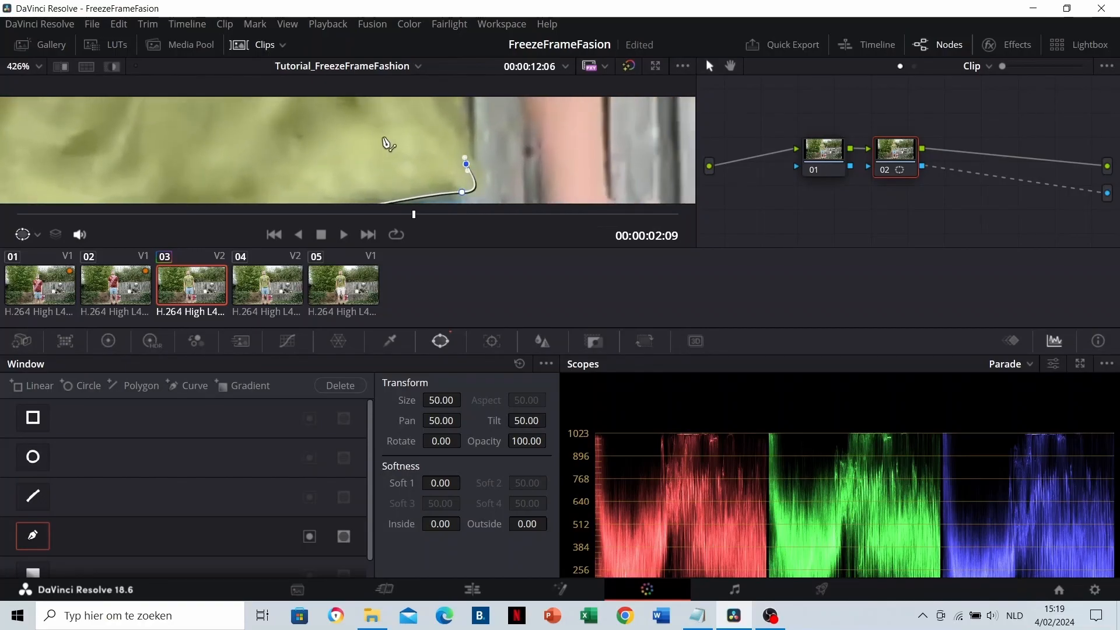
scroll(403, 152, "down", 4)
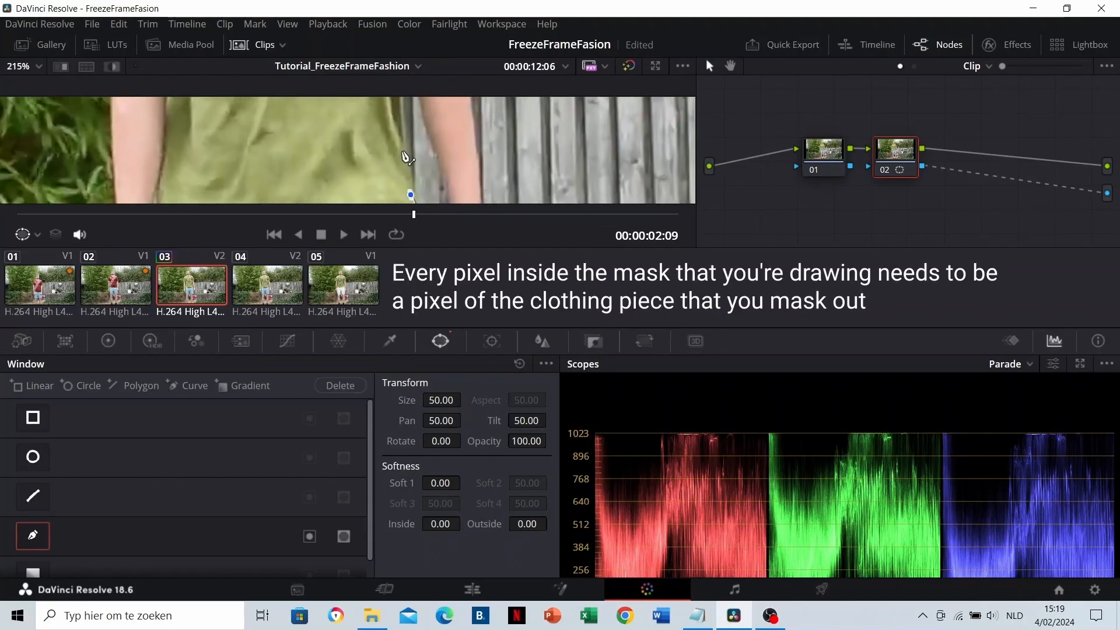
scroll(408, 152, "down", 1)
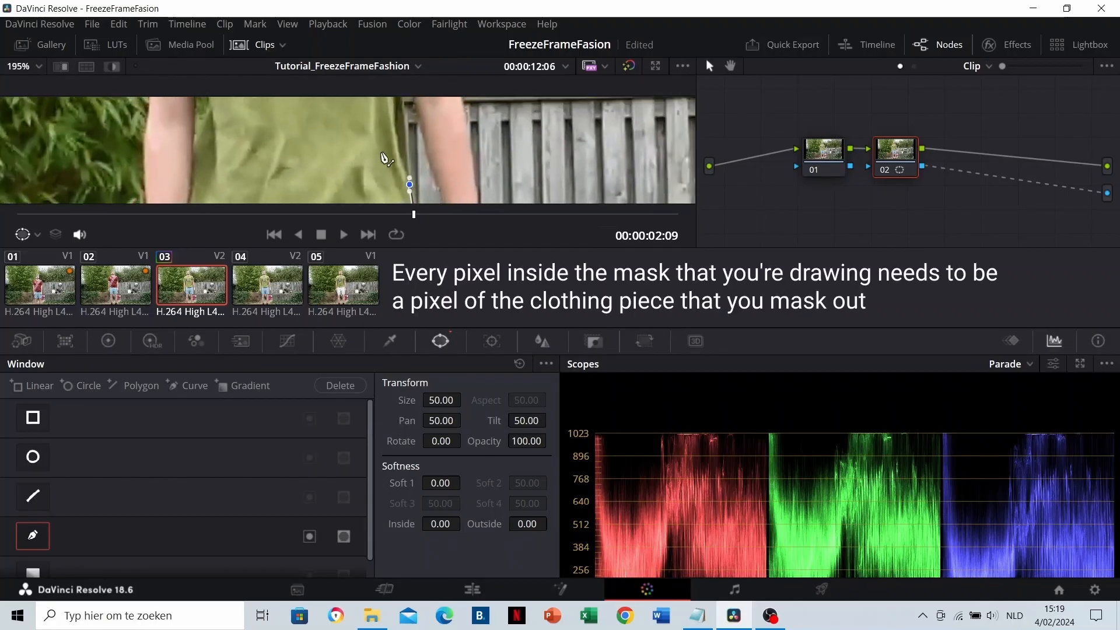
left_click_drag(385, 149, 420, 153)
scroll(362, 118, "down", 1)
scroll(371, 134, "up", 5)
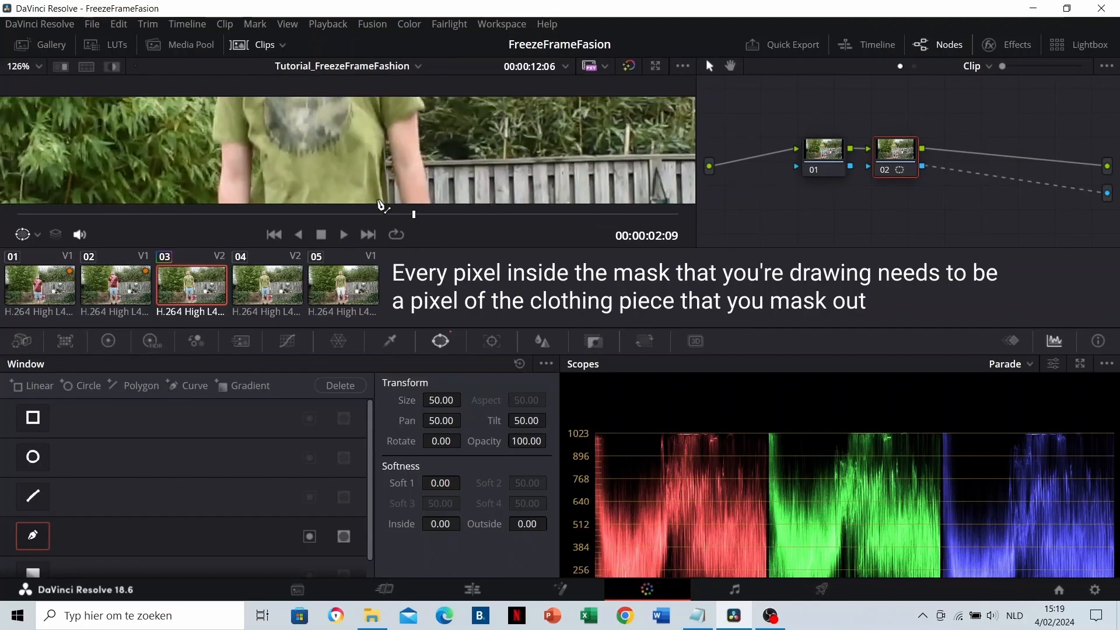
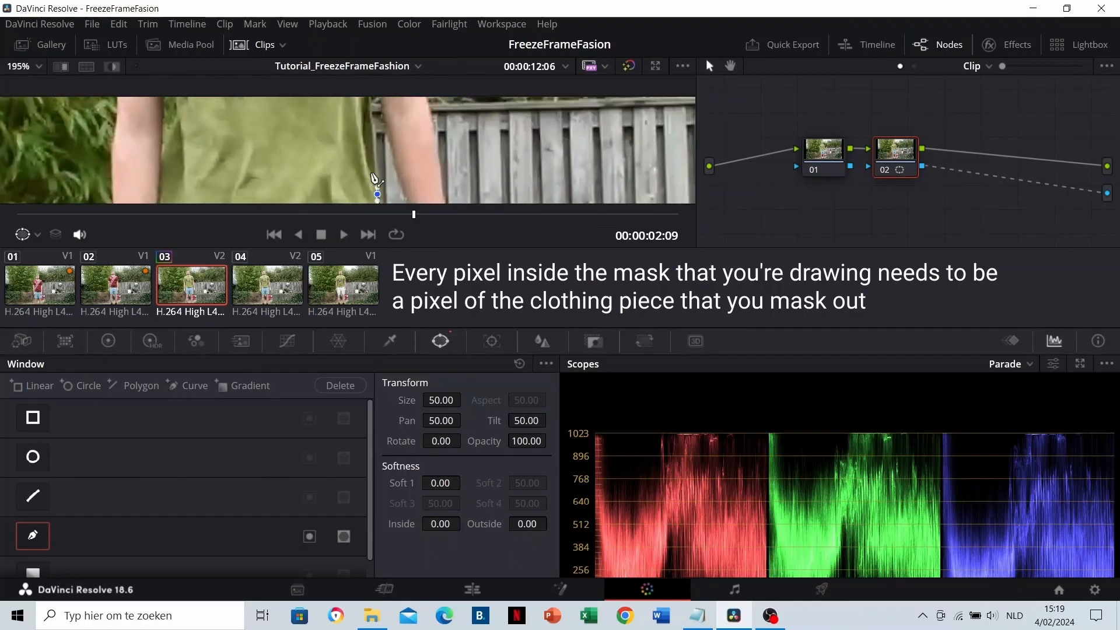
Trace the curve mask up the side edge of the green shirt nearest the fence, from the hem towards the armpit.
scroll(377, 153, "up", 5)
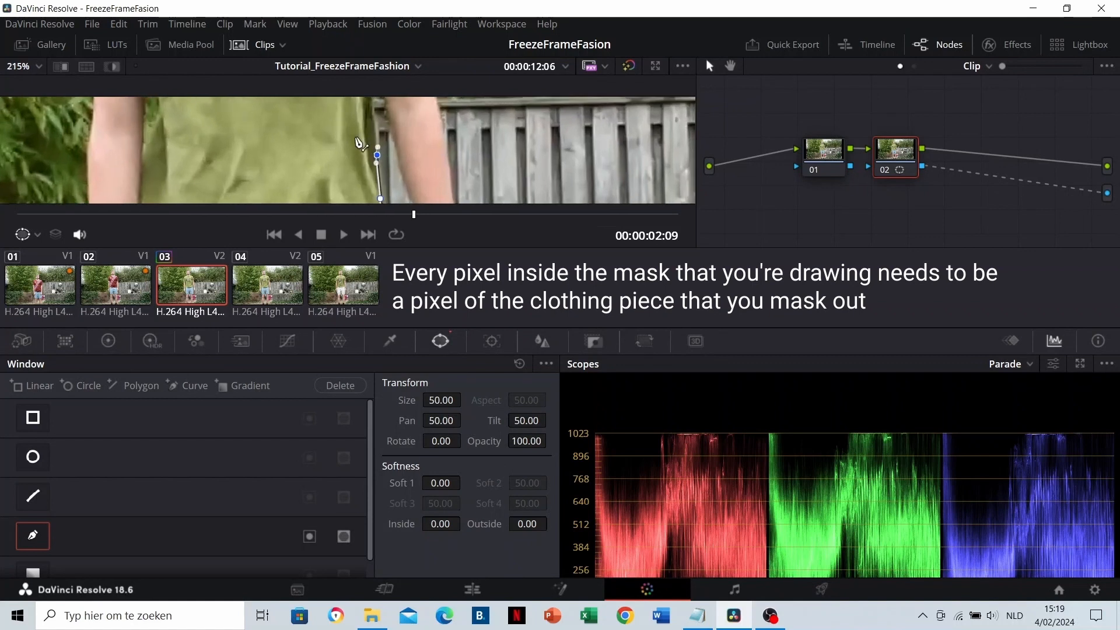
left_click_drag(373, 152, 374, 180)
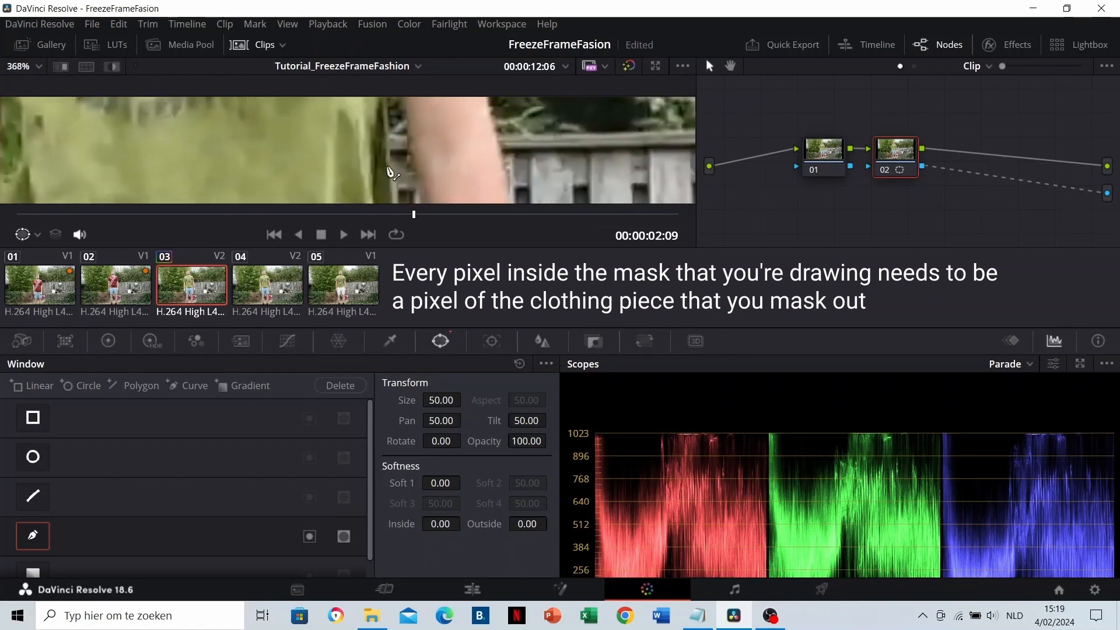
left_click_drag(325, 125, 320, 150)
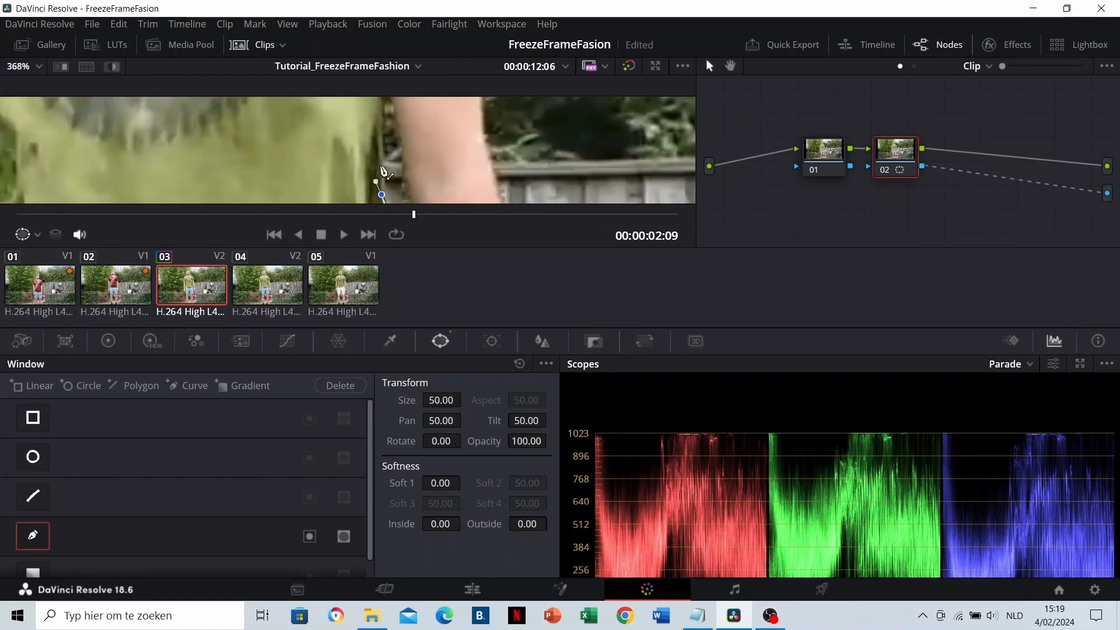
scroll(383, 166, "up", 2)
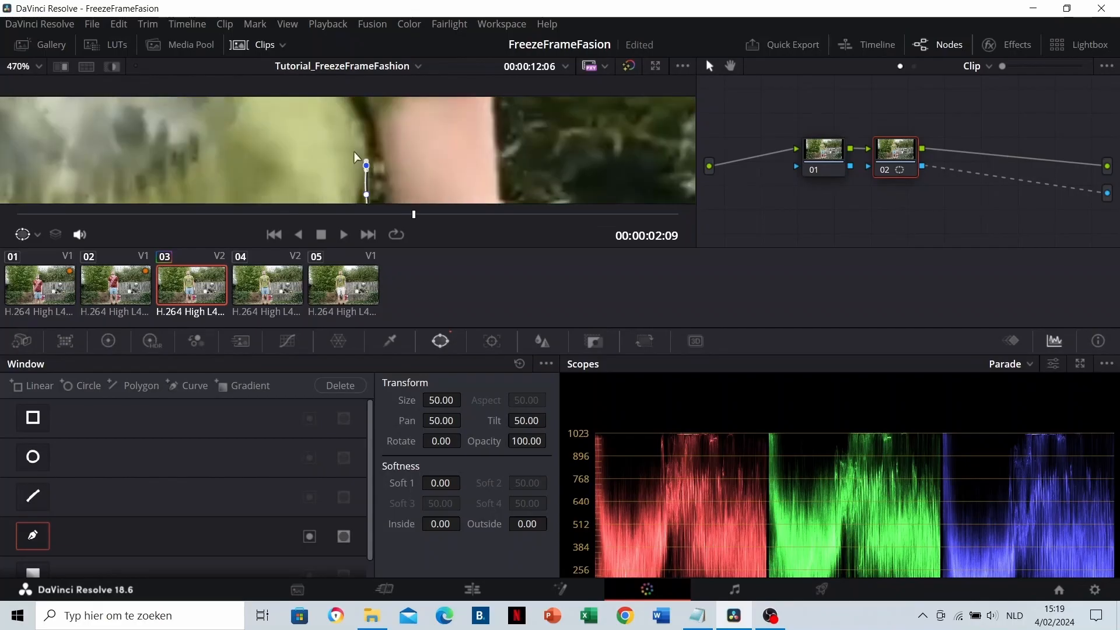
scroll(392, 171, "down", 1)
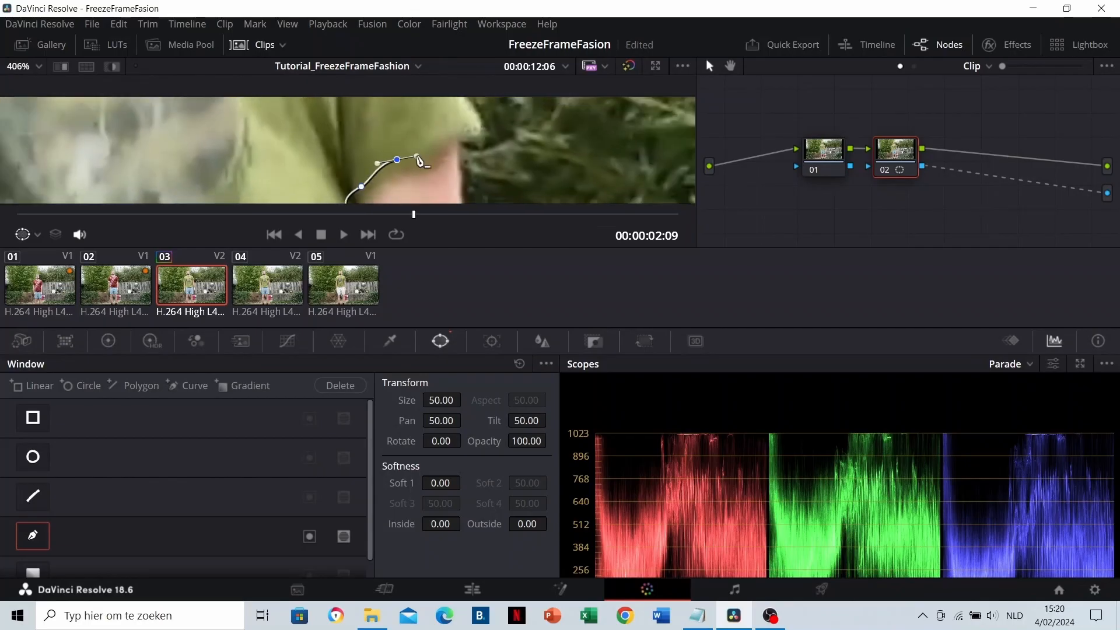
Extend the mask around the fence-side sleeve opening and up the sleeve's outer edge onto the shoulder.
scroll(441, 156, "down", 3)
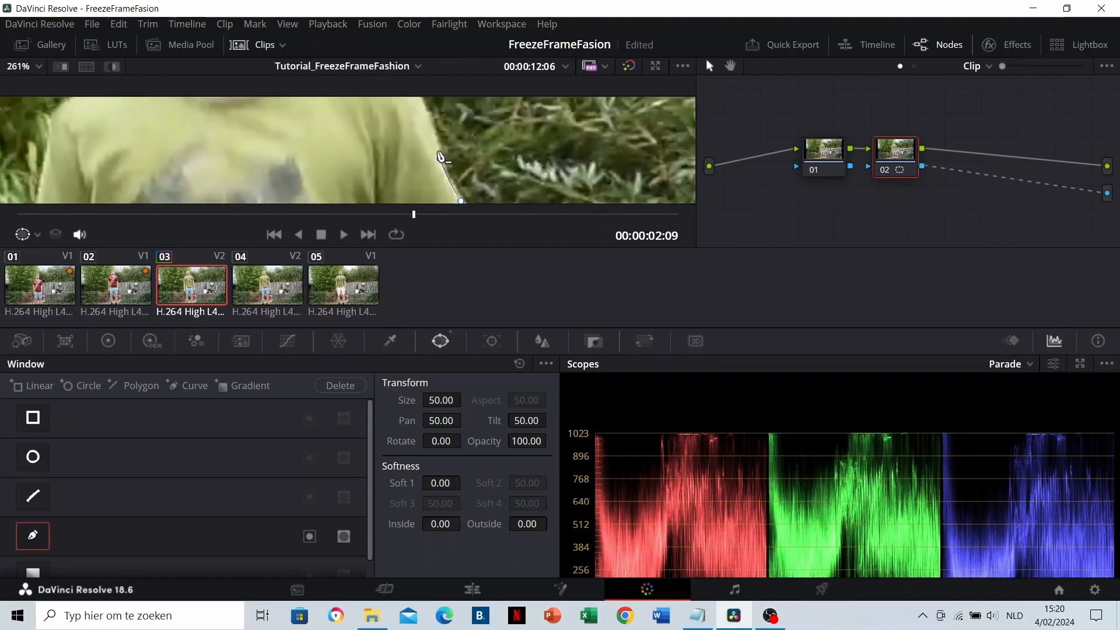
scroll(395, 156, "down", 2)
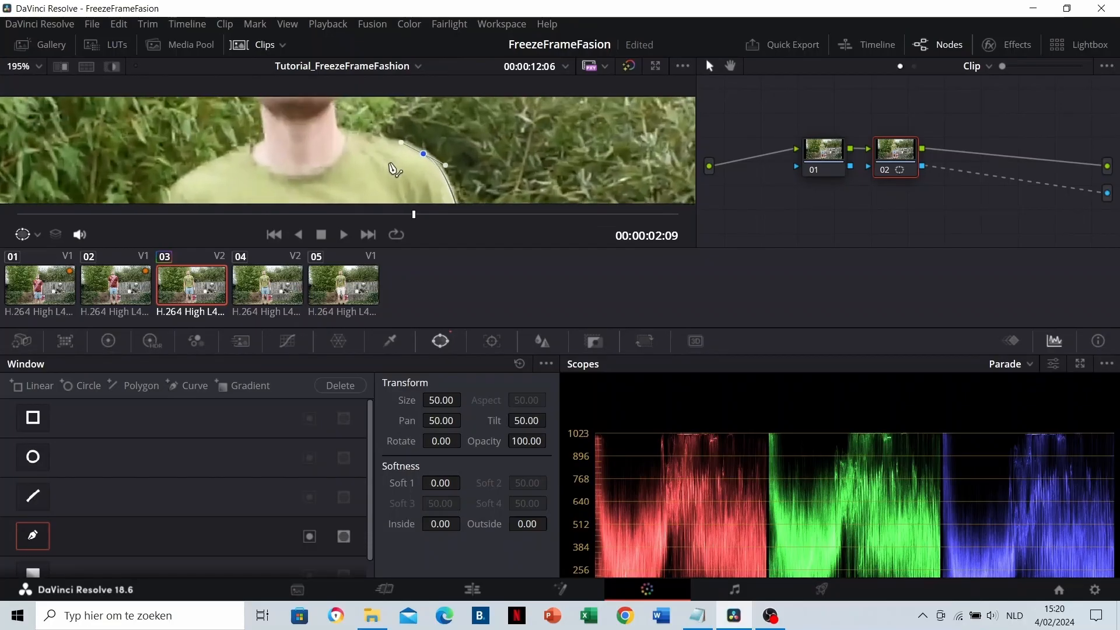
scroll(395, 169, "up", 2)
scroll(383, 138, "up", 4)
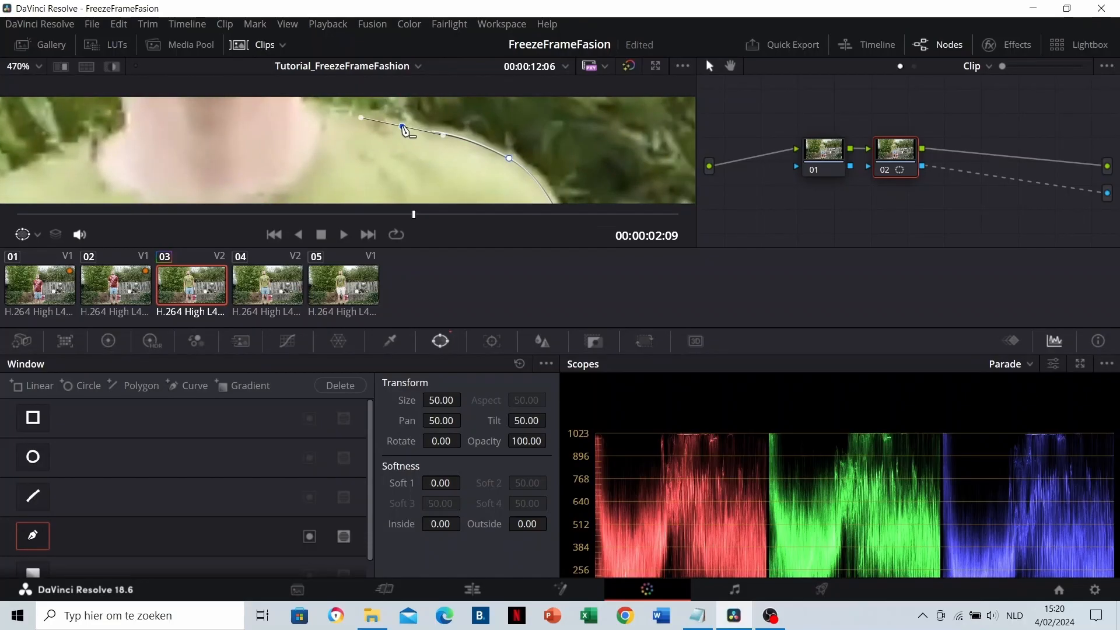
Continue the mask along the shoulder seam towards the collar, undoing the misplaced shoulder point and redrawing it.
left_click_drag(328, 115, 376, 127)
key("ctrl+z")
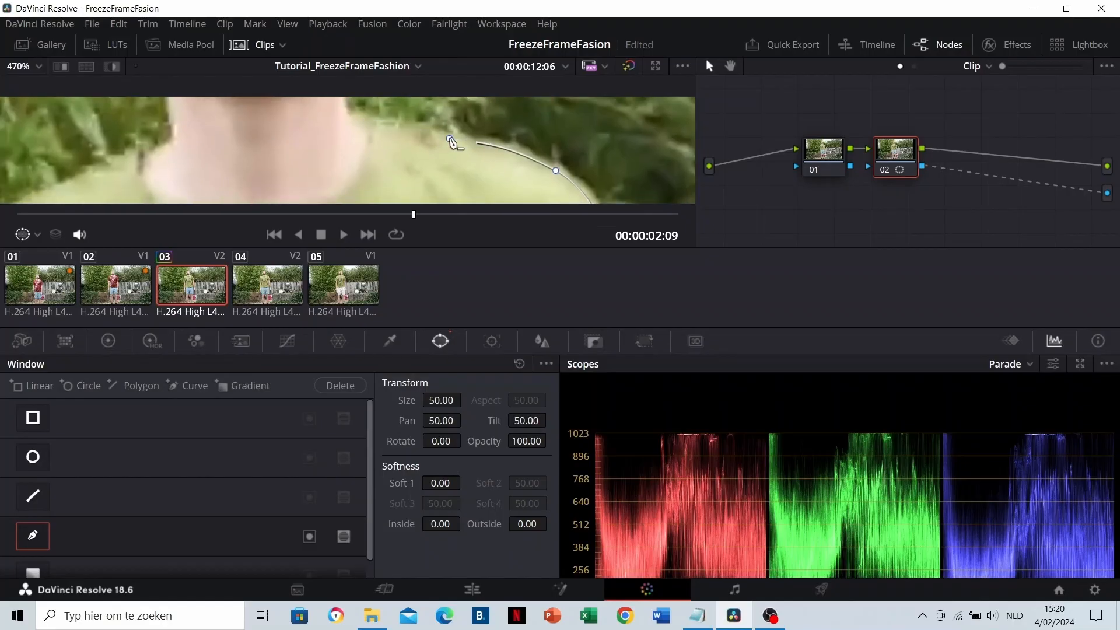
scroll(449, 143, "up", 1)
left_click_drag(419, 160, 472, 133)
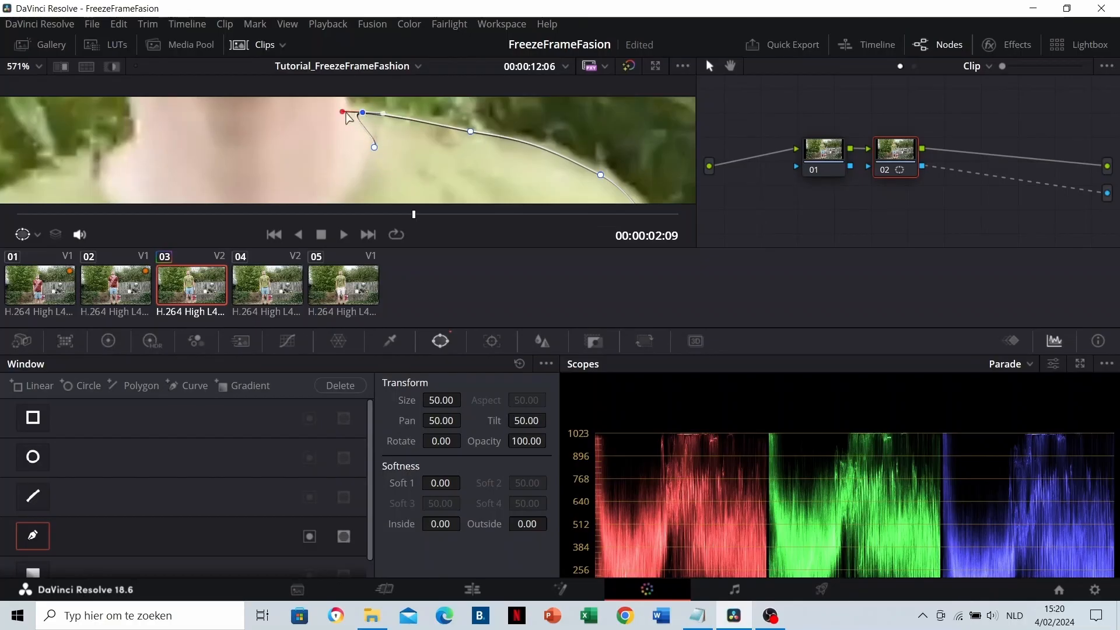
Trace the mask along the shirt's round neckline to the opposite side of the neck.
left_click_drag(290, 163, 247, 171)
scroll(340, 147, "down", 3)
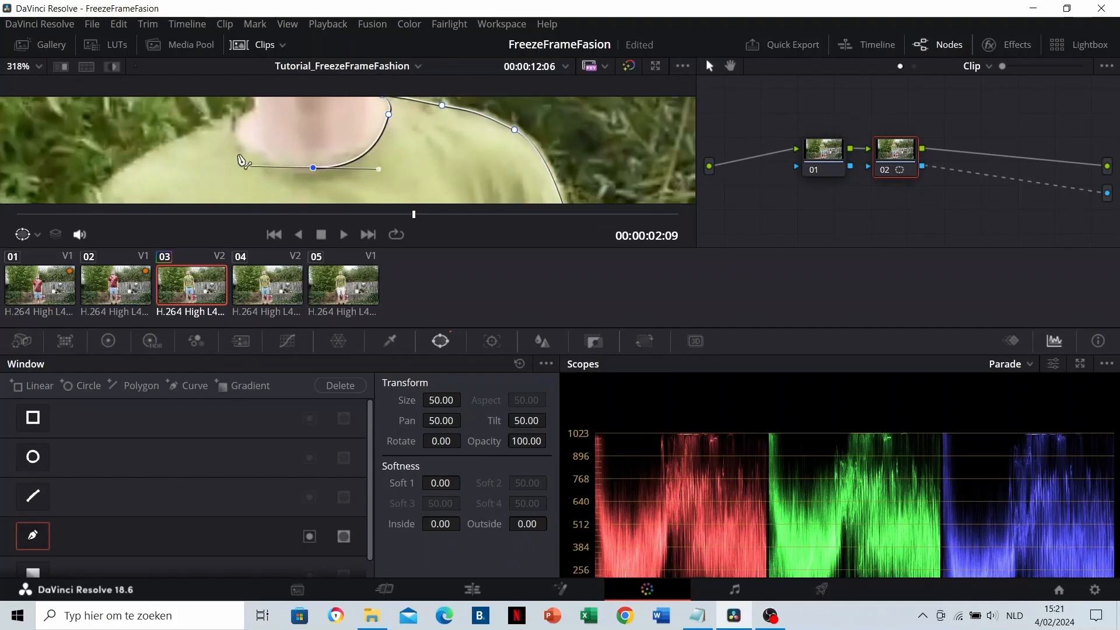
scroll(245, 163, "up", 2)
scroll(280, 157, "down", 1)
left_click_drag(317, 158, 338, 135)
scroll(318, 150, "up", 3)
scroll(318, 151, "up", 2)
left_click_drag(248, 175, 298, 149)
Extend the mask over the opposite shoulder and down the outer edge of that sleeve.
scroll(313, 146, "down", 3)
left_click(387, 115)
scroll(351, 137, "down", 6)
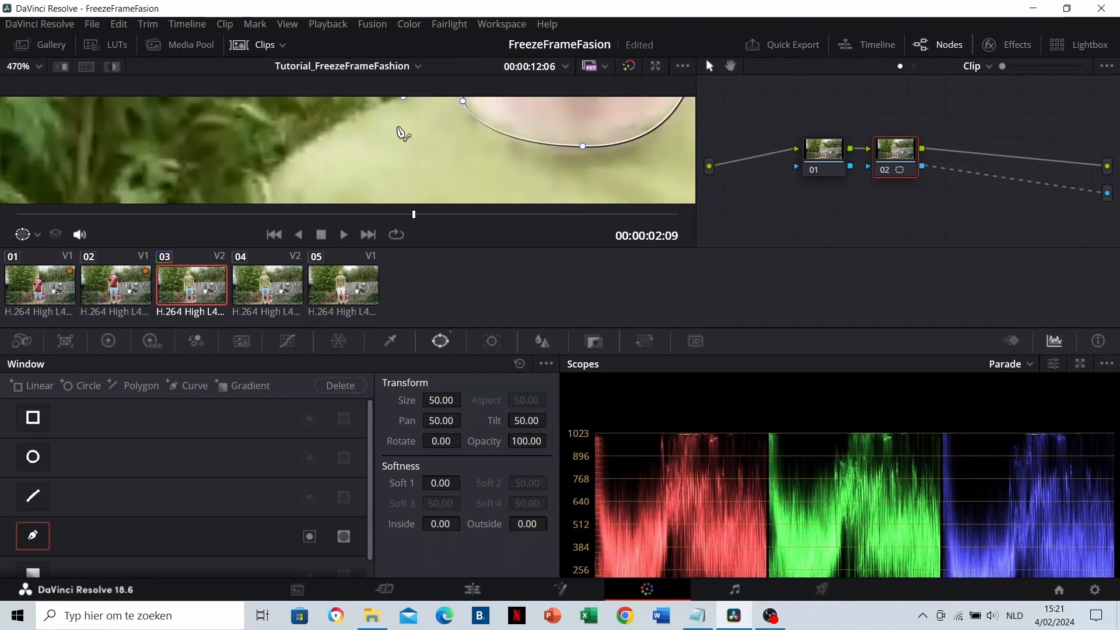
scroll(293, 140, "up", 2)
scroll(344, 155, "down", 1)
left_click_drag(349, 154, 347, 163)
scroll(351, 147, "up", 2)
scroll(357, 150, "up", 1)
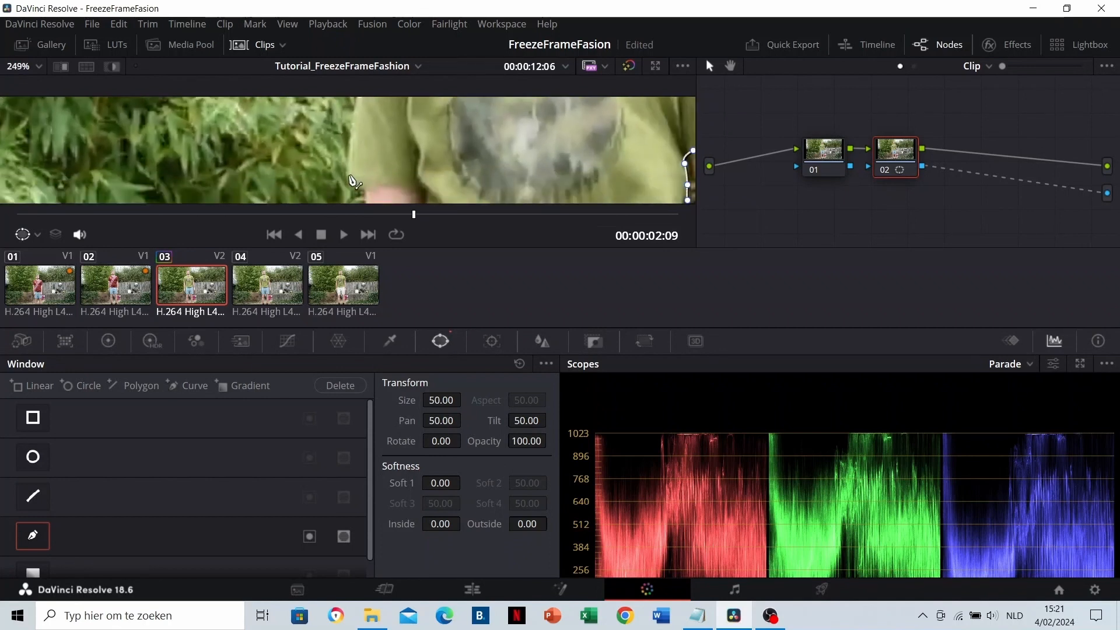
Trace the mask around the sleeve's lower corner and along its hem, across the upper arm to the armpit.
scroll(358, 154, "up", 2)
left_click(329, 183)
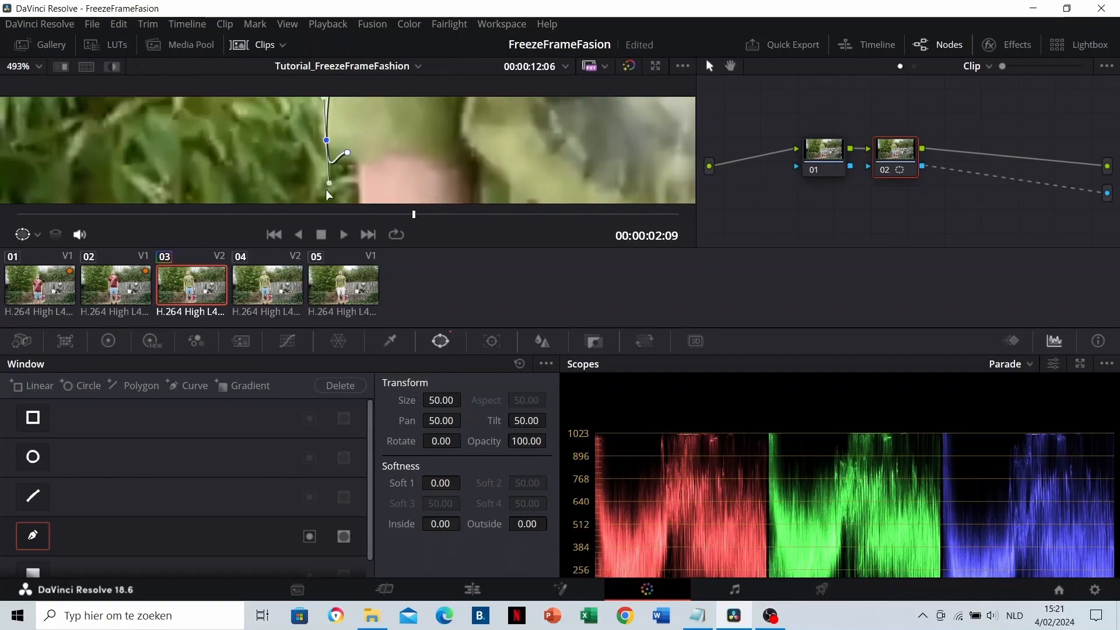
left_click(475, 154)
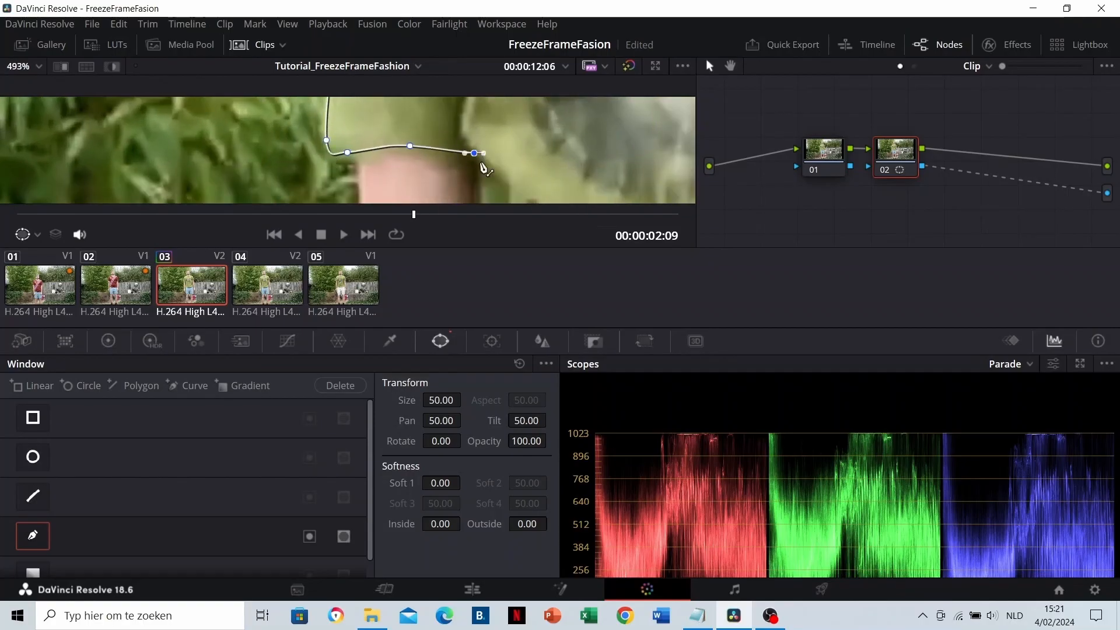
scroll(475, 153, "up", 2)
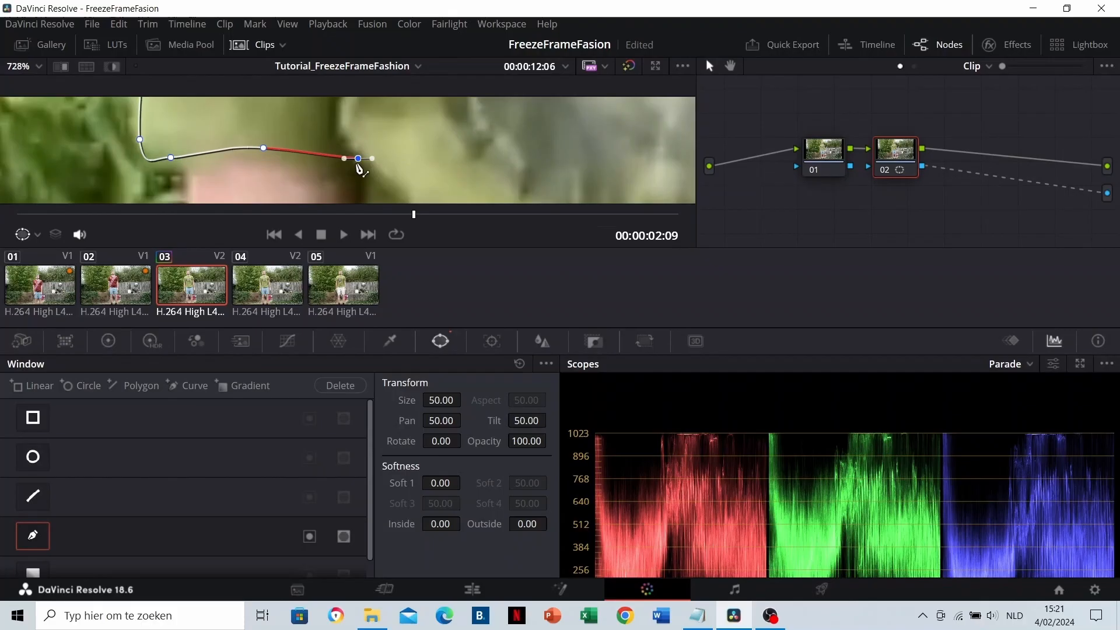
scroll(379, 164, "down", 5)
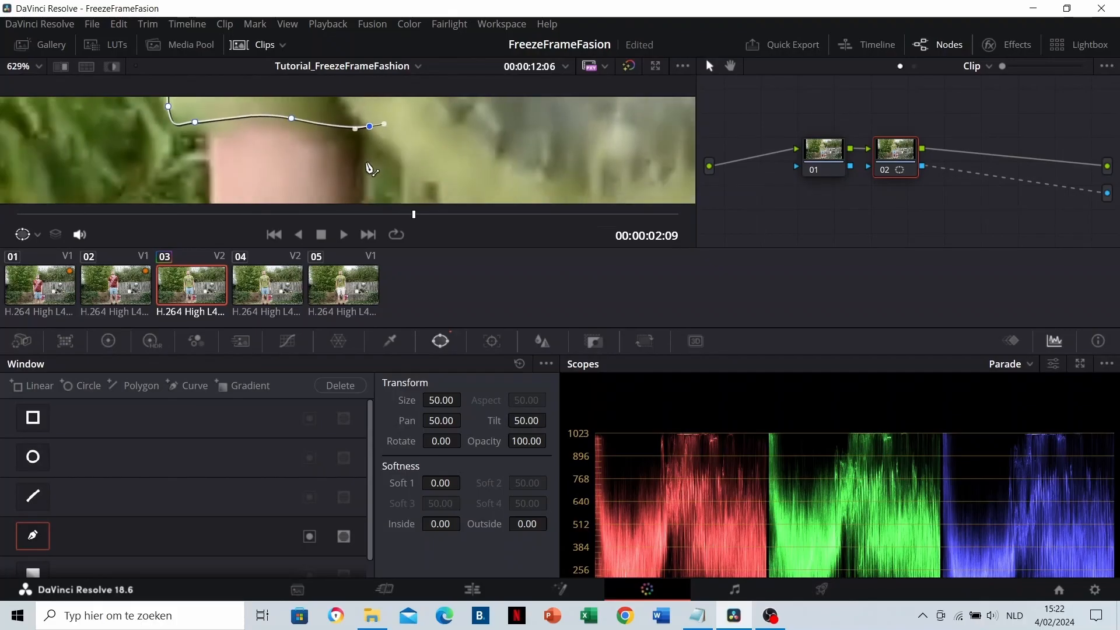
Curve the mask around the armpit and follow the shirt's remaining side edge down towards the waist.
left_click(372, 168)
scroll(371, 168, "up", 4)
left_click_drag(364, 182, 357, 108)
scroll(363, 153, "down", 4)
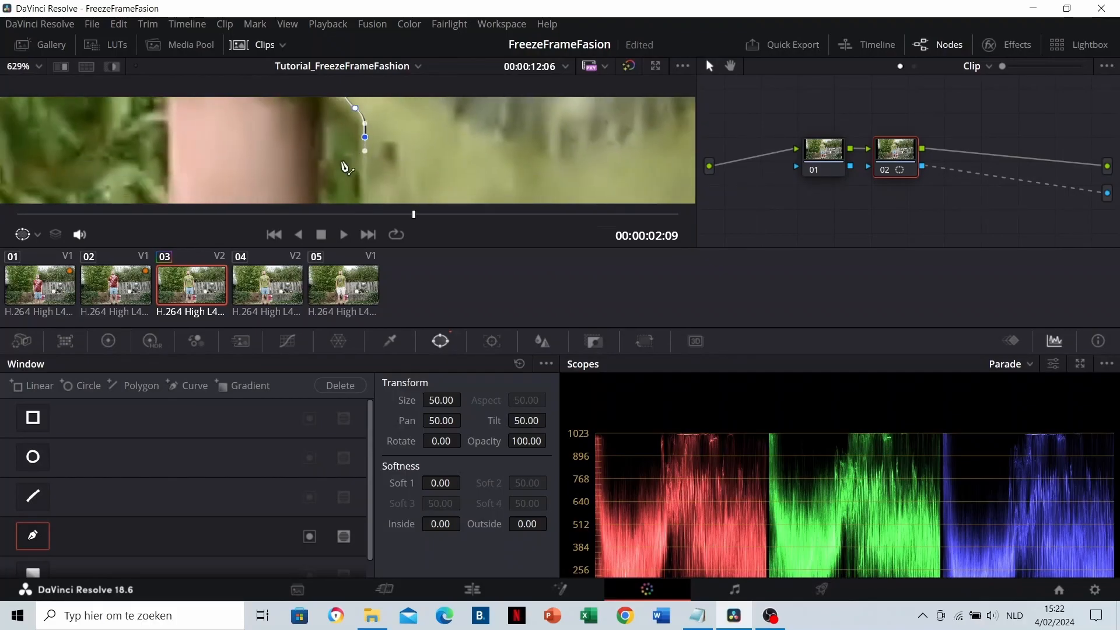
scroll(362, 149, "up", 2)
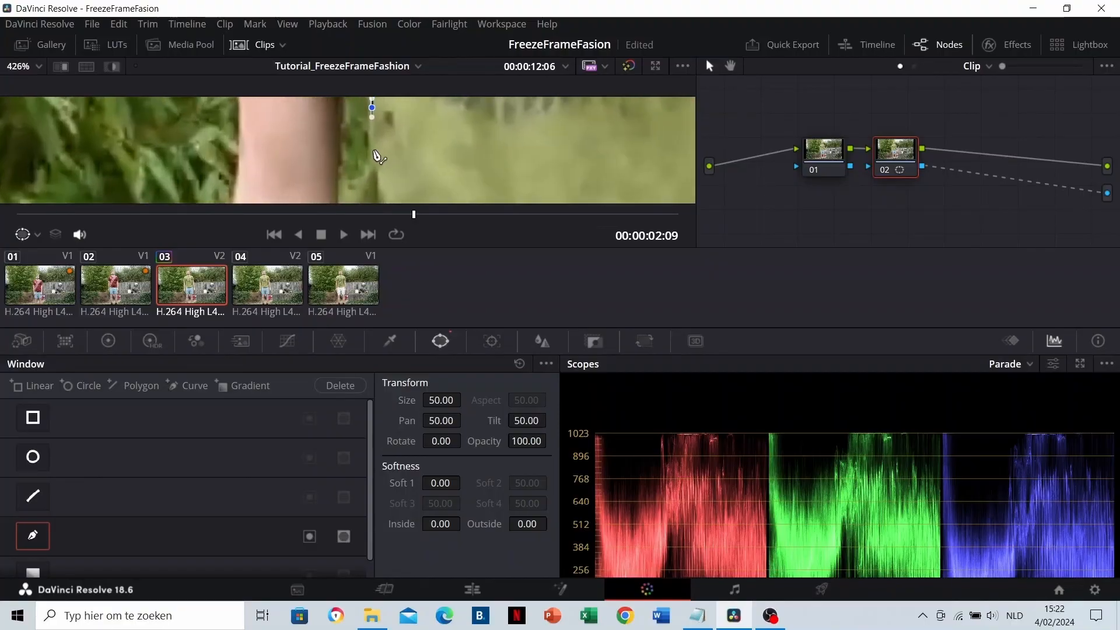
scroll(353, 136, "down", 5)
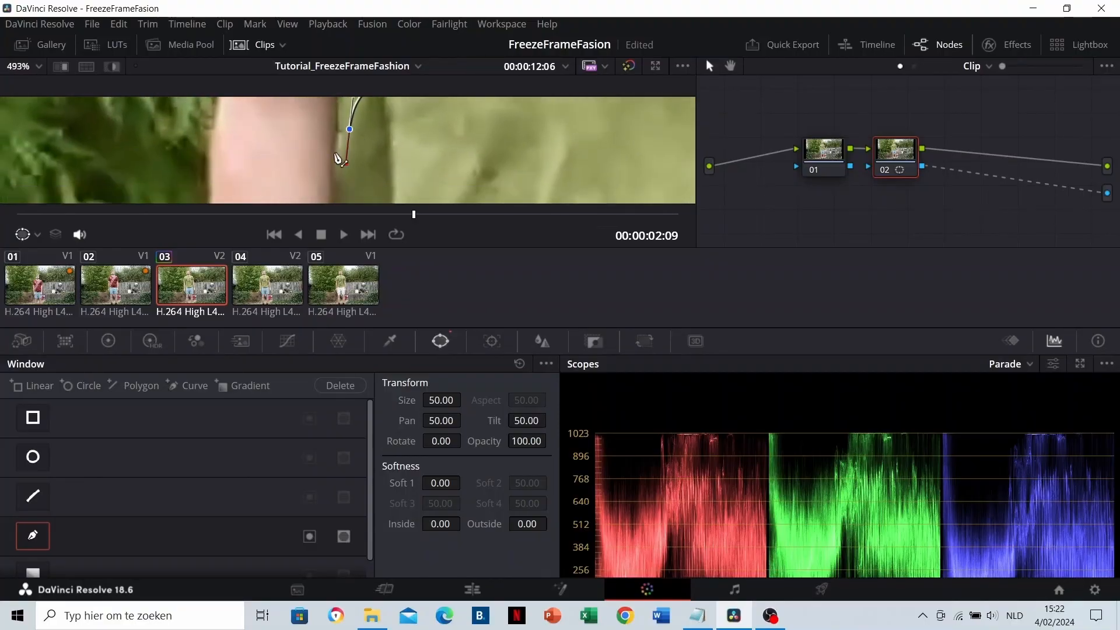
scroll(342, 149, "up", 1)
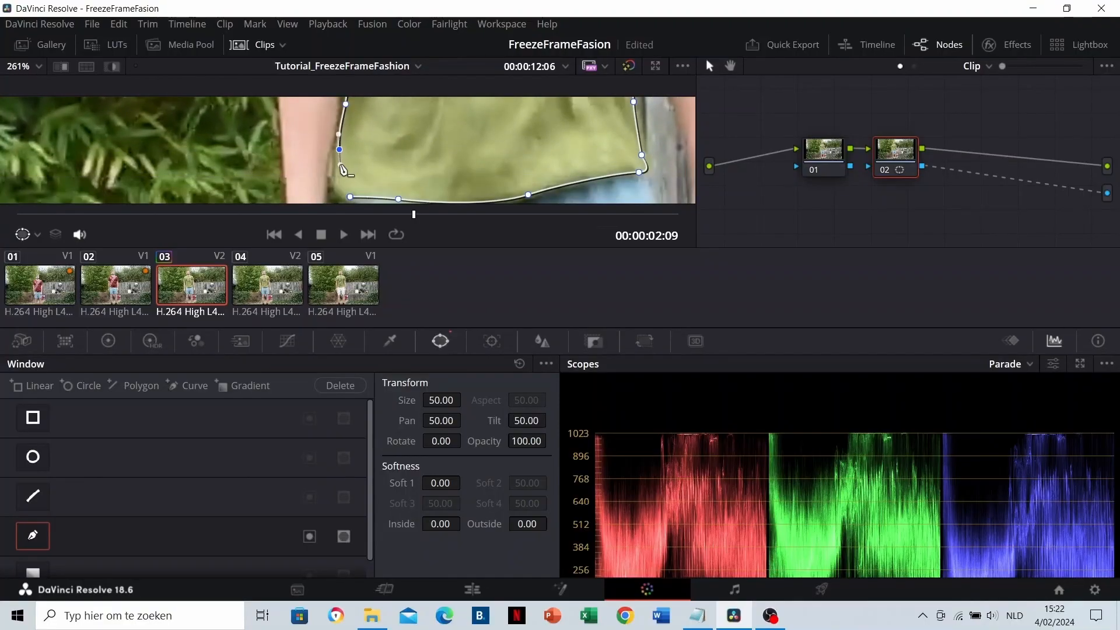
Close the mask at its starting point on the shirt's bottom hem and view the whole outline.
scroll(344, 153, "up", 3)
left_click(362, 157)
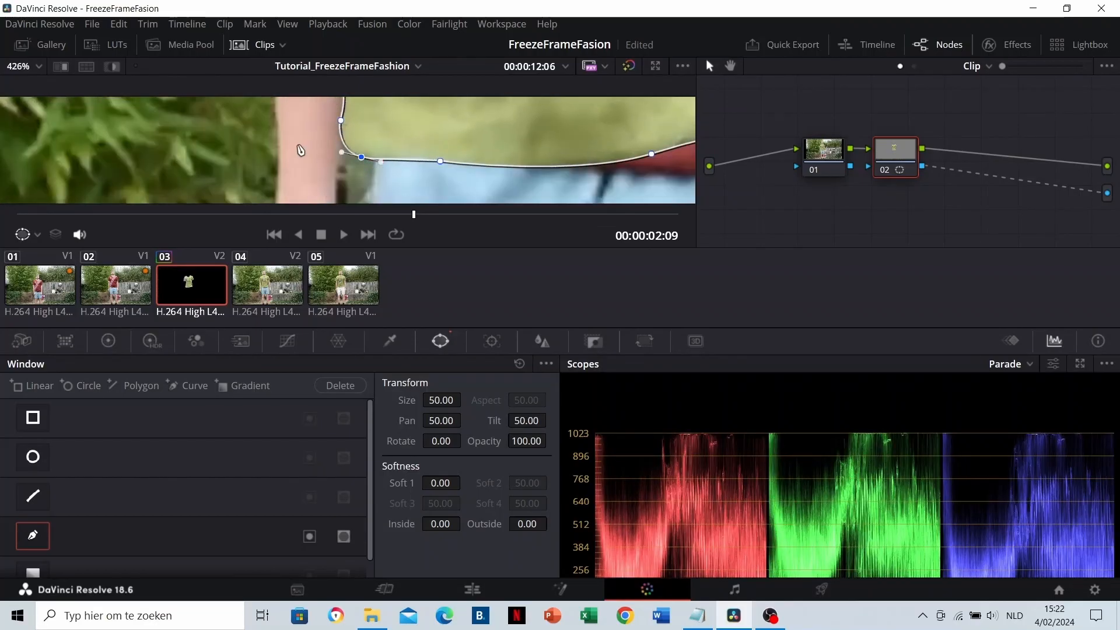
scroll(385, 166, "down", 6)
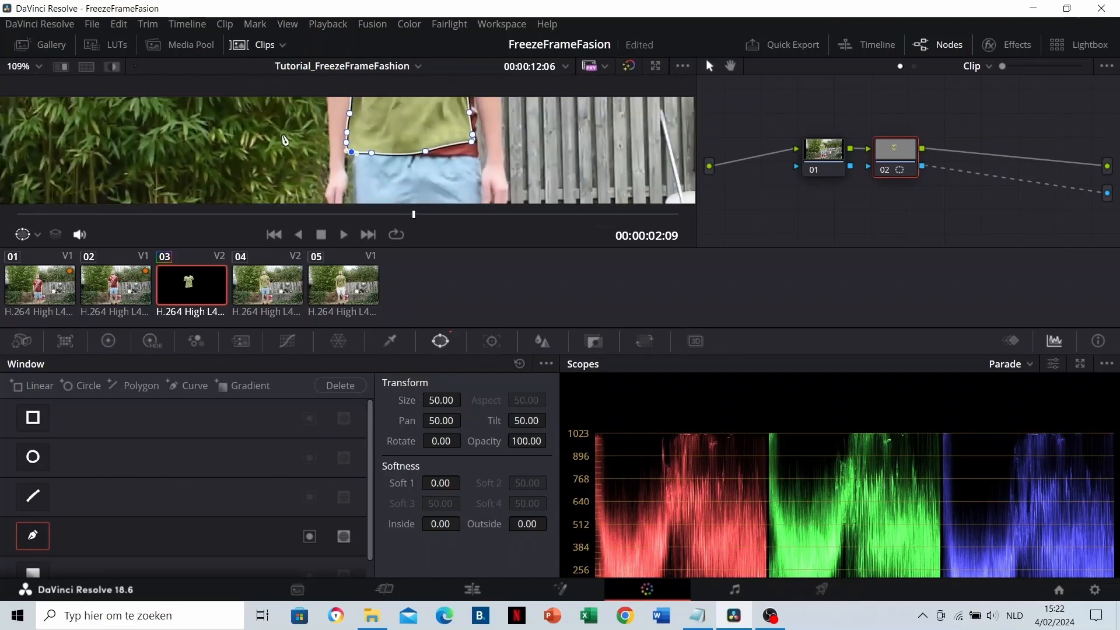
scroll(289, 149, "down", 4)
scroll(293, 146, "down", 3)
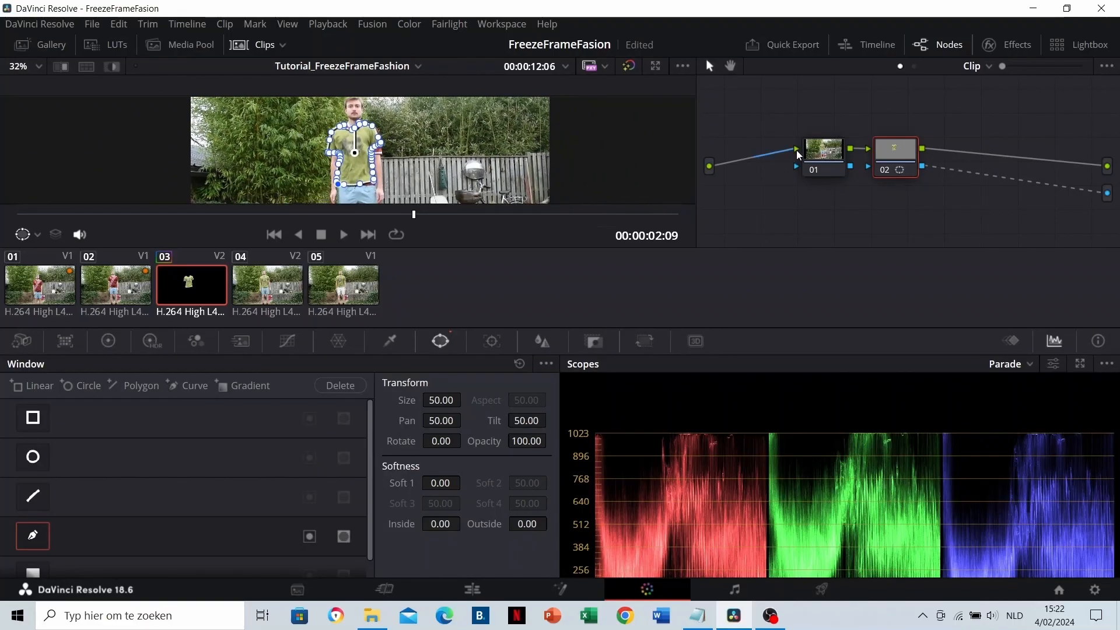
Select node 01, return to the Edit page and disable the Video 1 track to isolate the masked shirt.
left_click(822, 155)
left_click(473, 589)
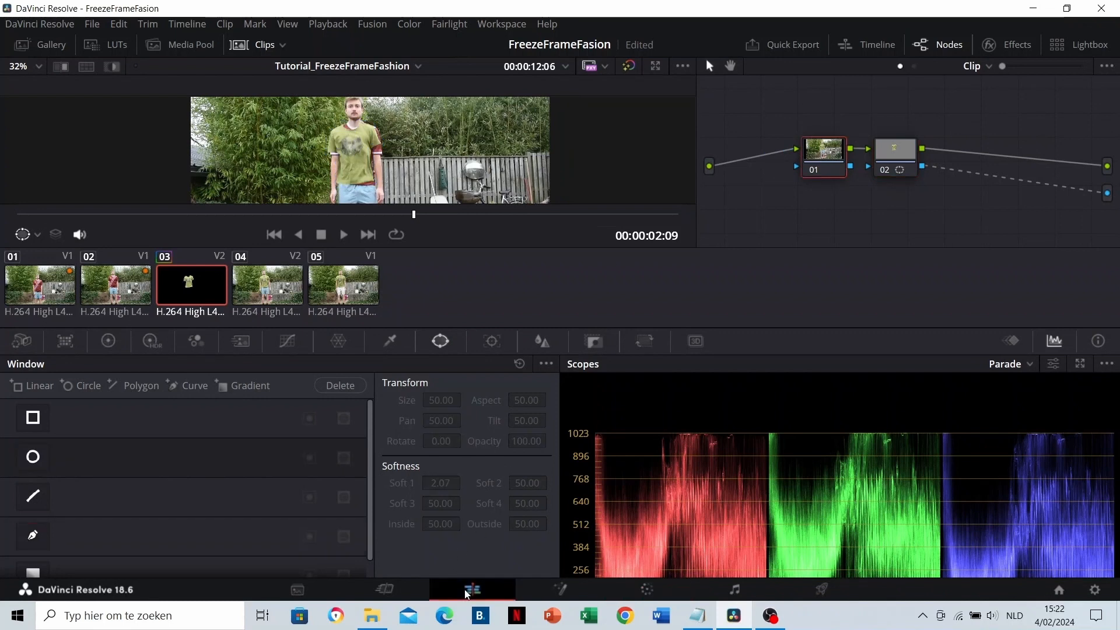
scroll(690, 442, "down", 1)
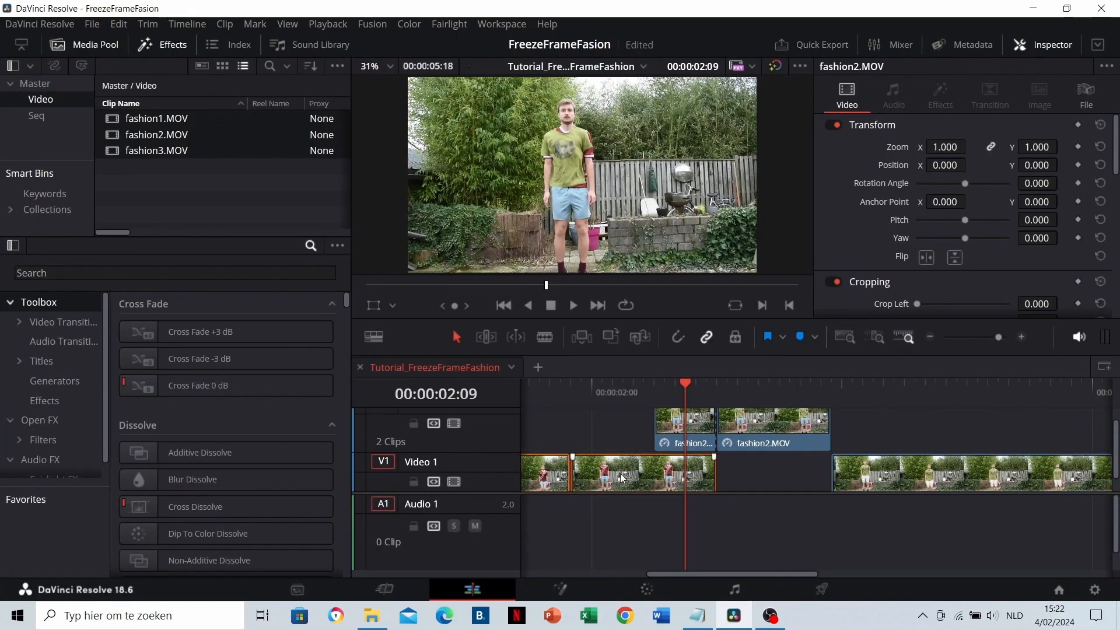
left_click(450, 476)
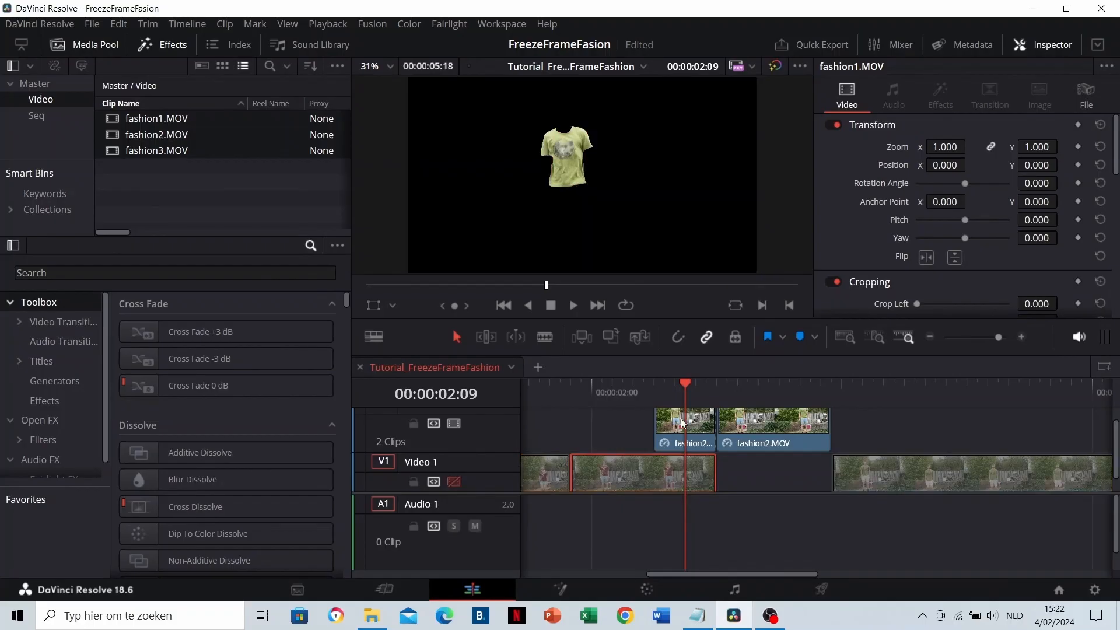
Play back the timeline around the masked fashion2.MOV clip to check the shirt cut-out.
left_click(640, 394)
key("space")
left_click(639, 393)
left_click(639, 393)
key("space")
left_click(706, 391)
key("space")
left_click(709, 391)
Examine the cut between the two fashion2.MOV clips frame by frame around 00:00:02:12 to find the masked clip's last frame.
scroll(683, 426, "up", 5)
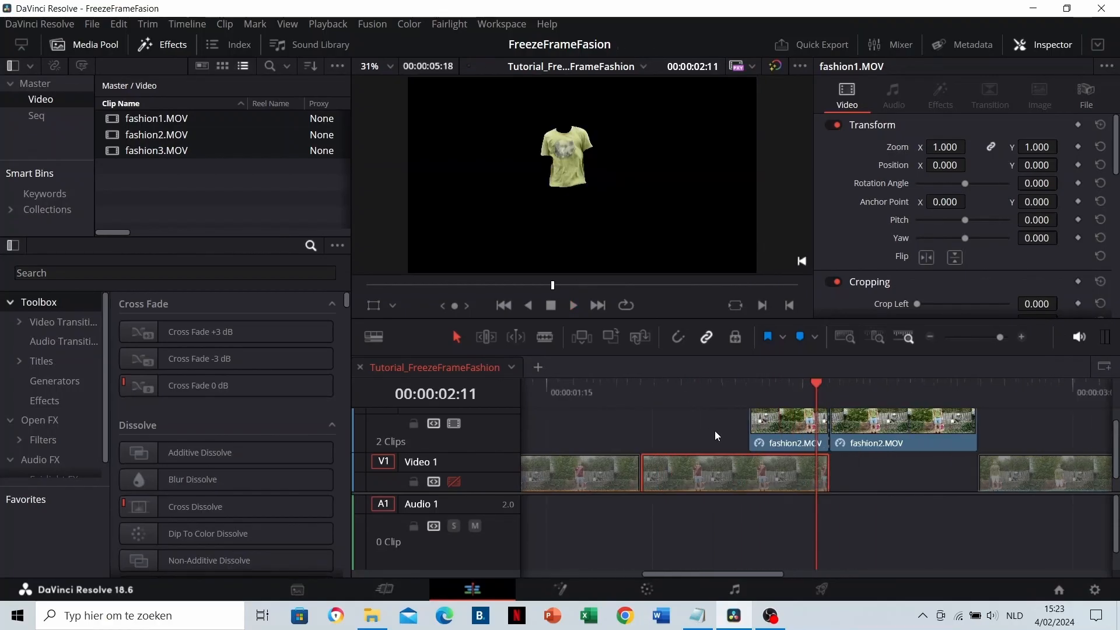
scroll(699, 436, "right", 5)
left_click(653, 391)
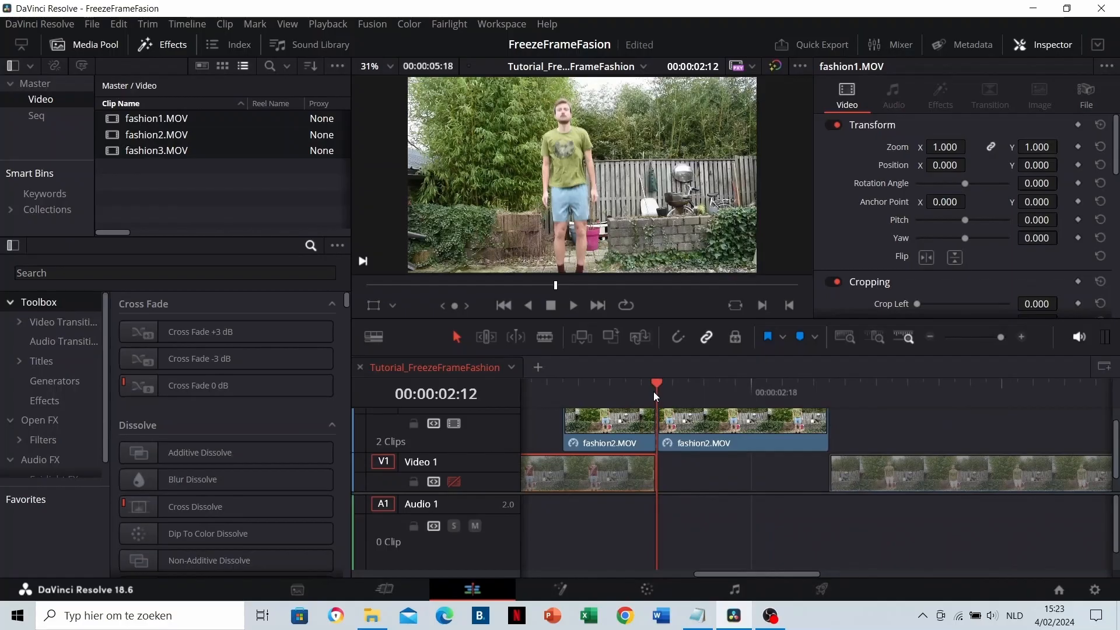
scroll(683, 426, "up", 5)
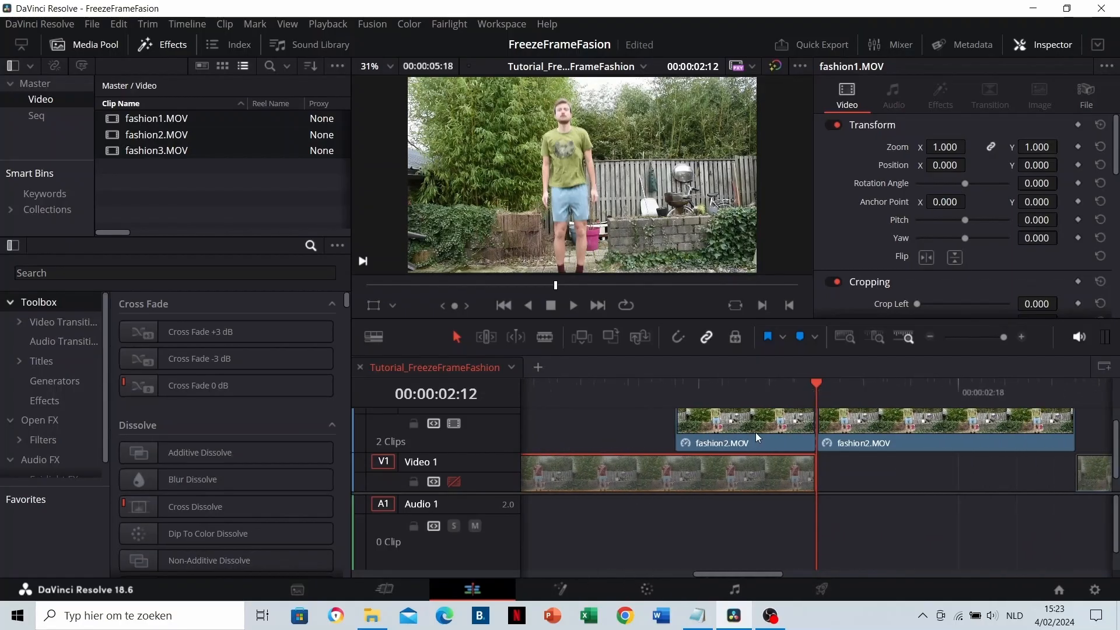
scroll(695, 438, "right", 5)
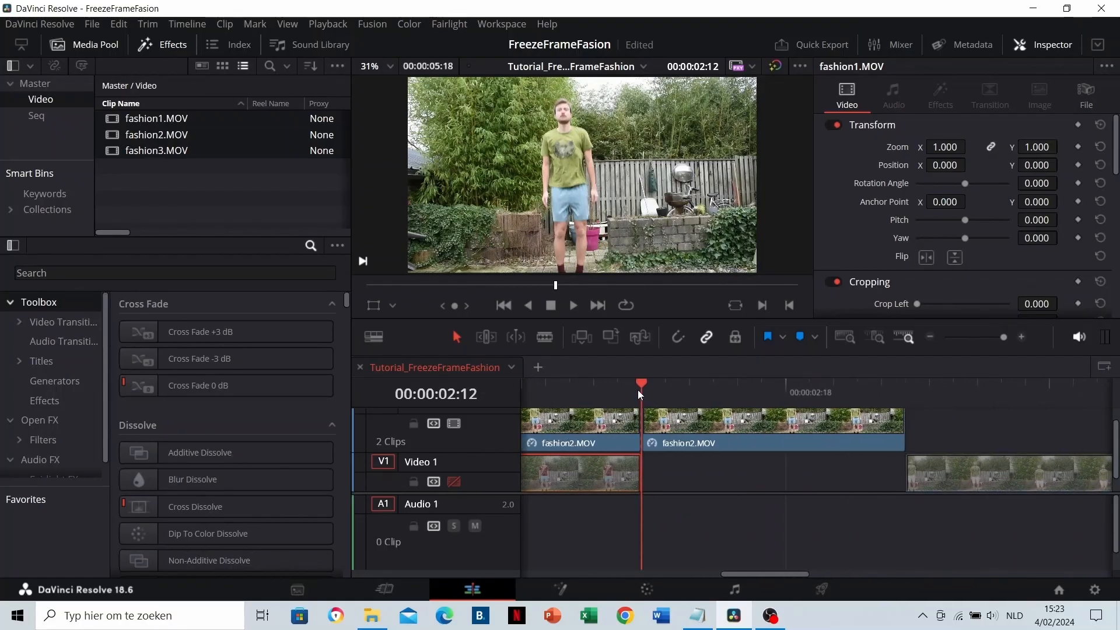
scroll(777, 427, "up", 5)
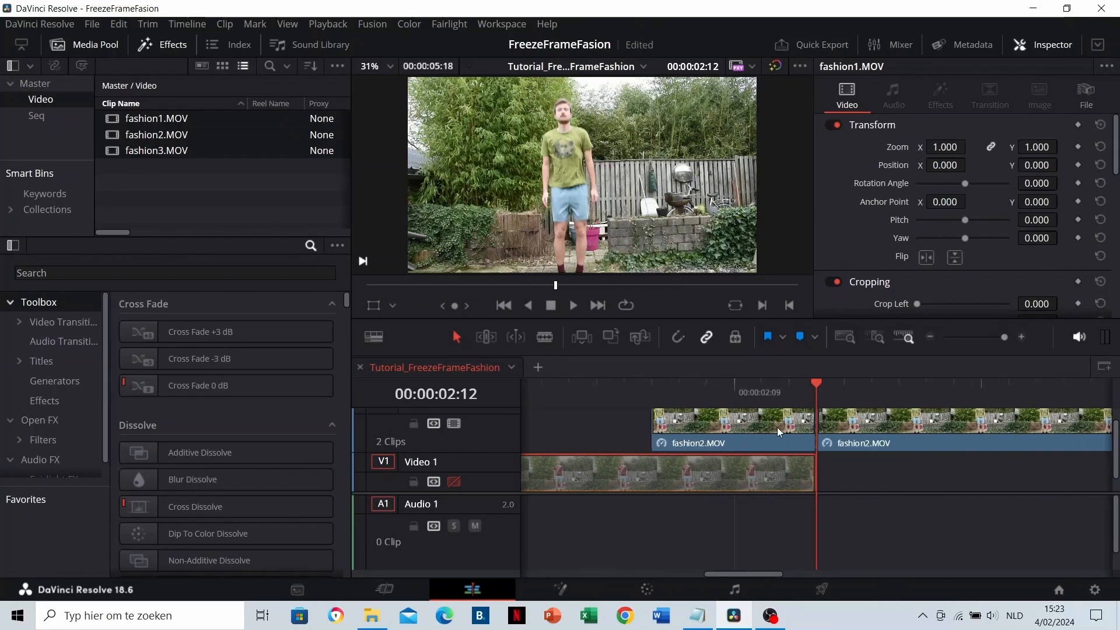
left_click(789, 394)
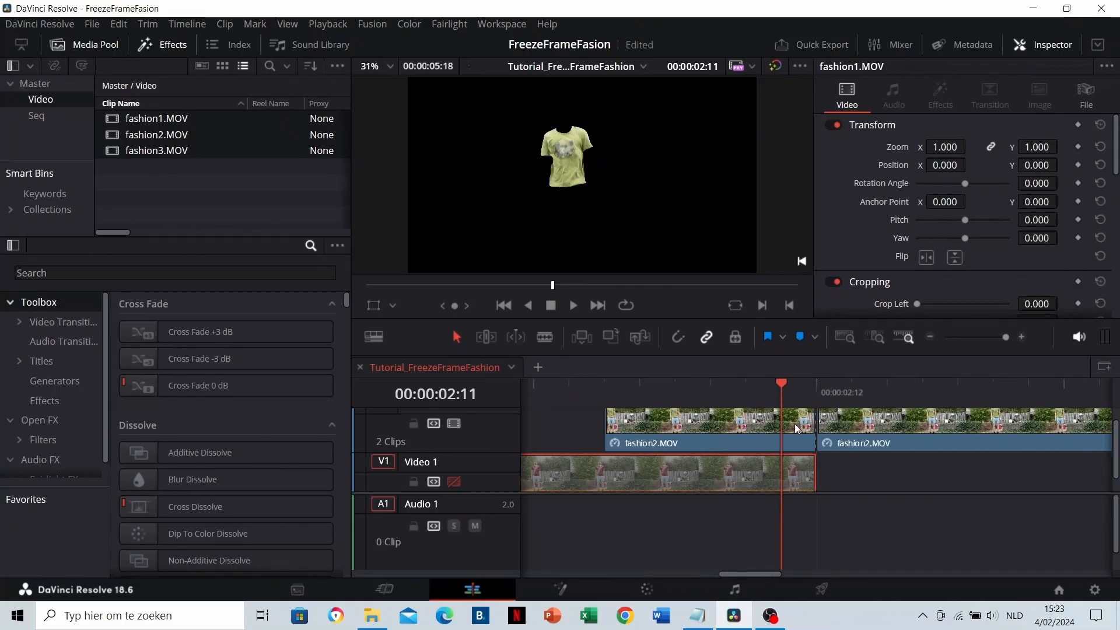
key("Right")
key("Left")
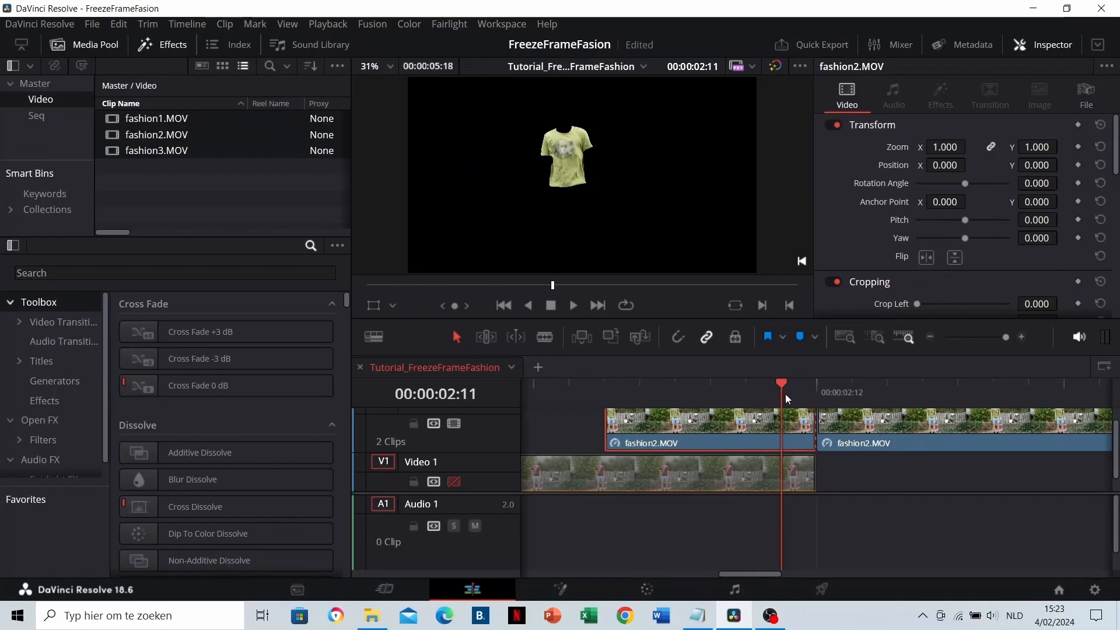
Keyframe the masked fashion2.MOV clip's position at its last frame, then set Position X to -402 at its first frame, 00:00:02:06.
left_click(1079, 165)
left_click(608, 396)
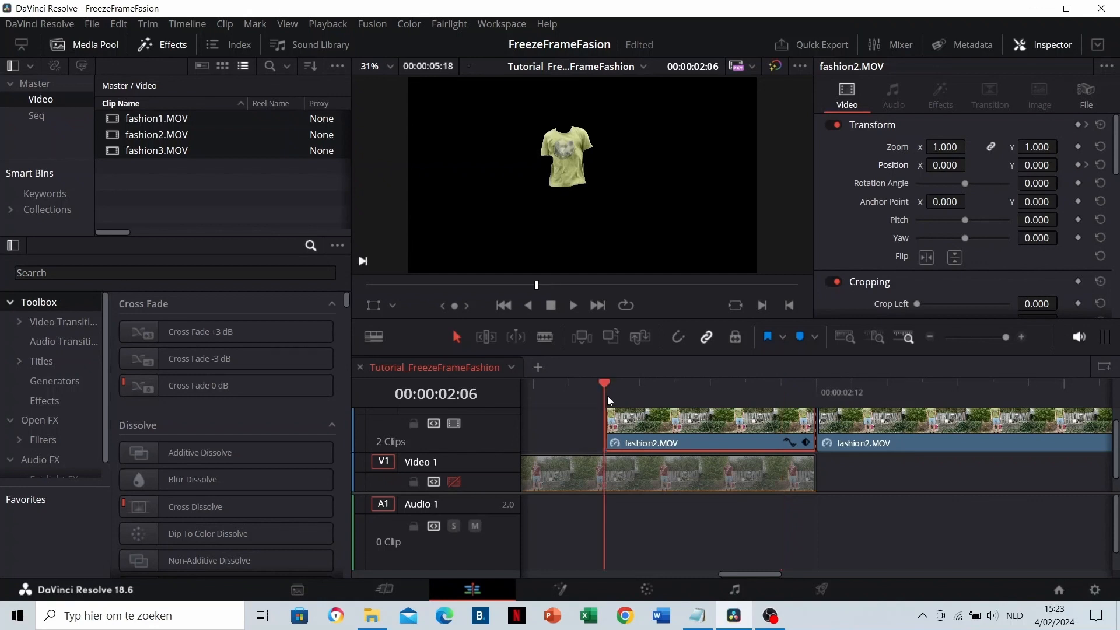
left_click_drag(945, 165, 887, 165)
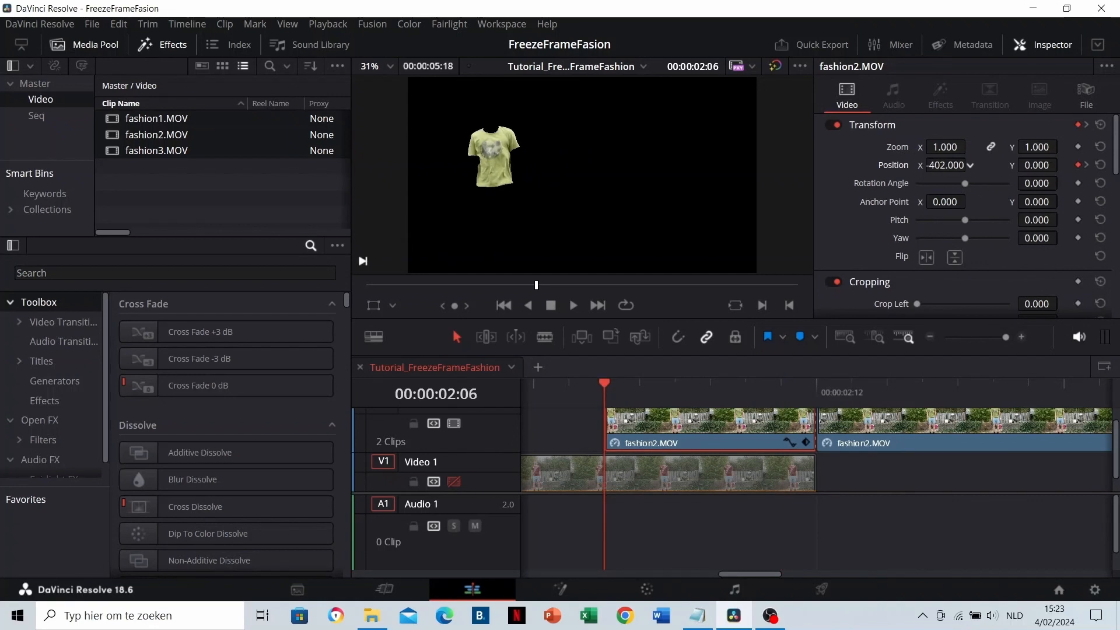
Re-enable the Video 1 track so the fashion1.MOV clips show behind the masked shirt.
scroll(559, 444, "down", 1)
left_click(577, 454)
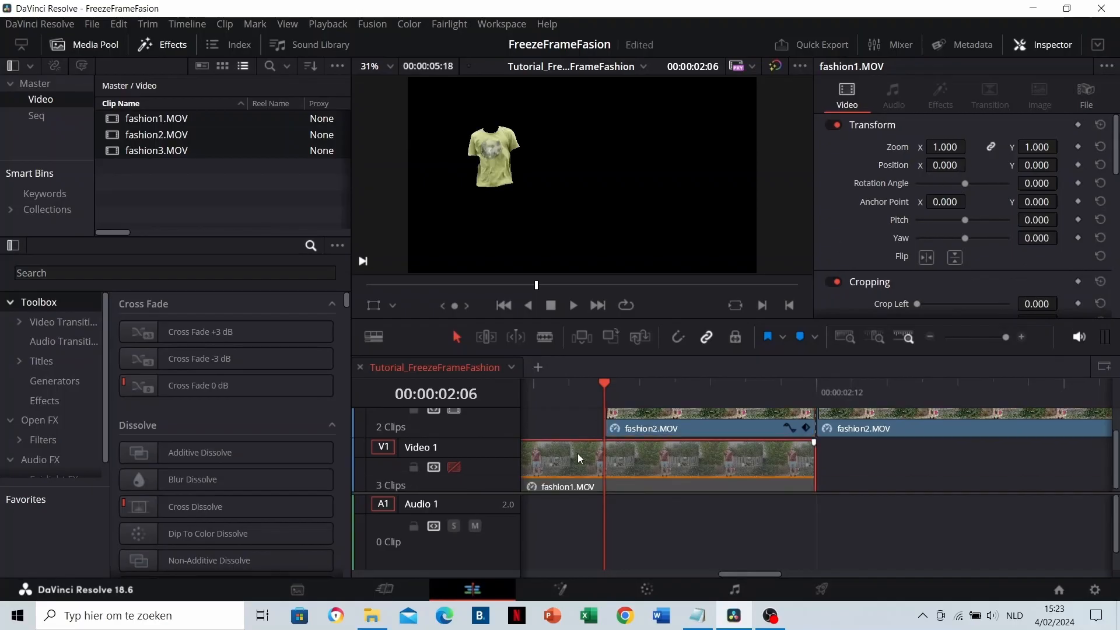
key("d")
key("d")
left_click(454, 467)
Play back the timeline from the fashion1.MOV clips into fashion2.MOV to check the shirt's slide-in animation.
left_click(555, 391)
scroll(636, 428, "down", 6)
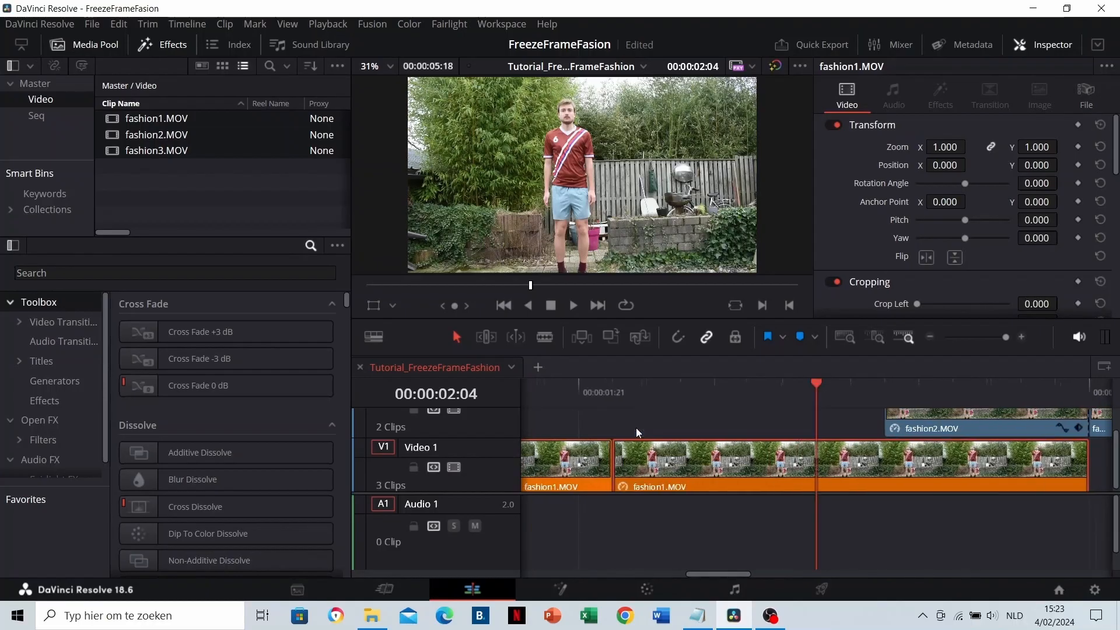
scroll(671, 426, "right", 2)
left_click(610, 393)
key("space")
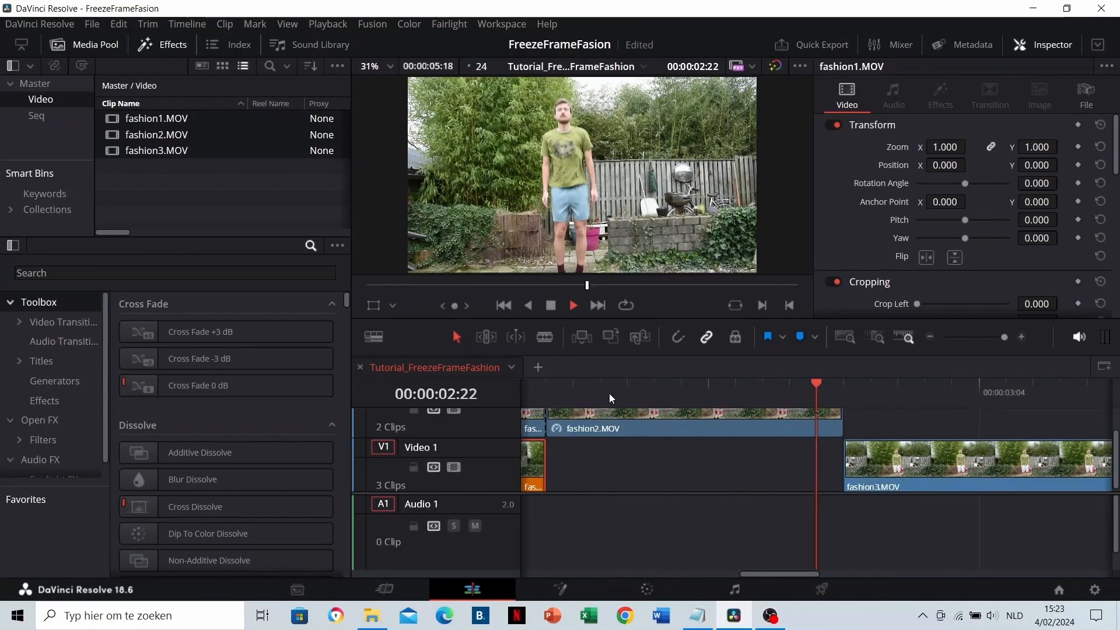
key("space")
scroll(714, 442, "left", 6)
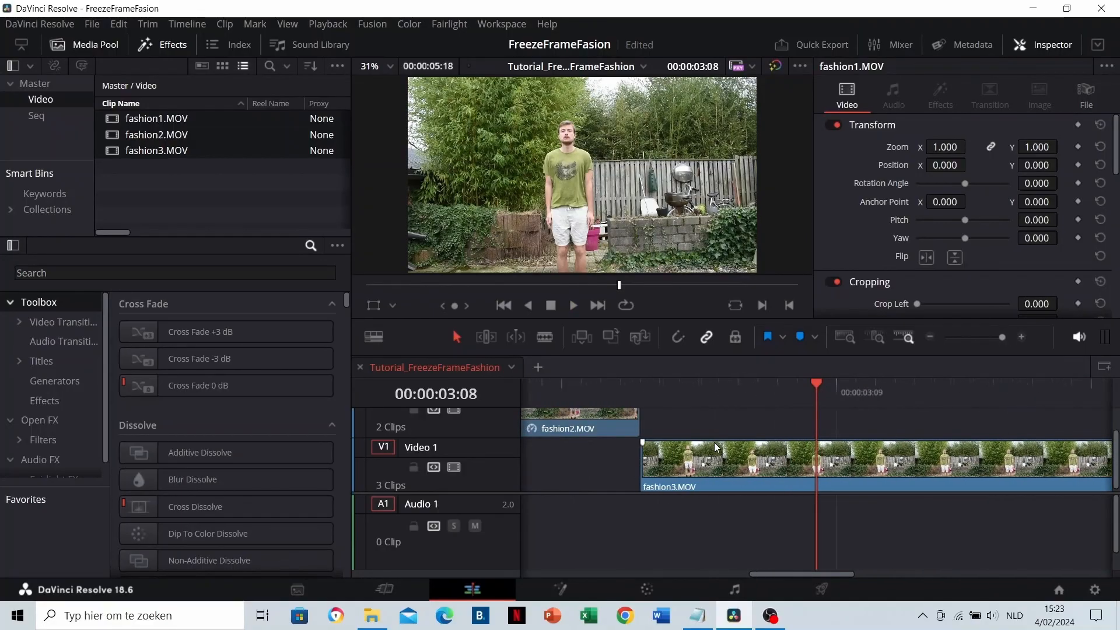
left_click(581, 392)
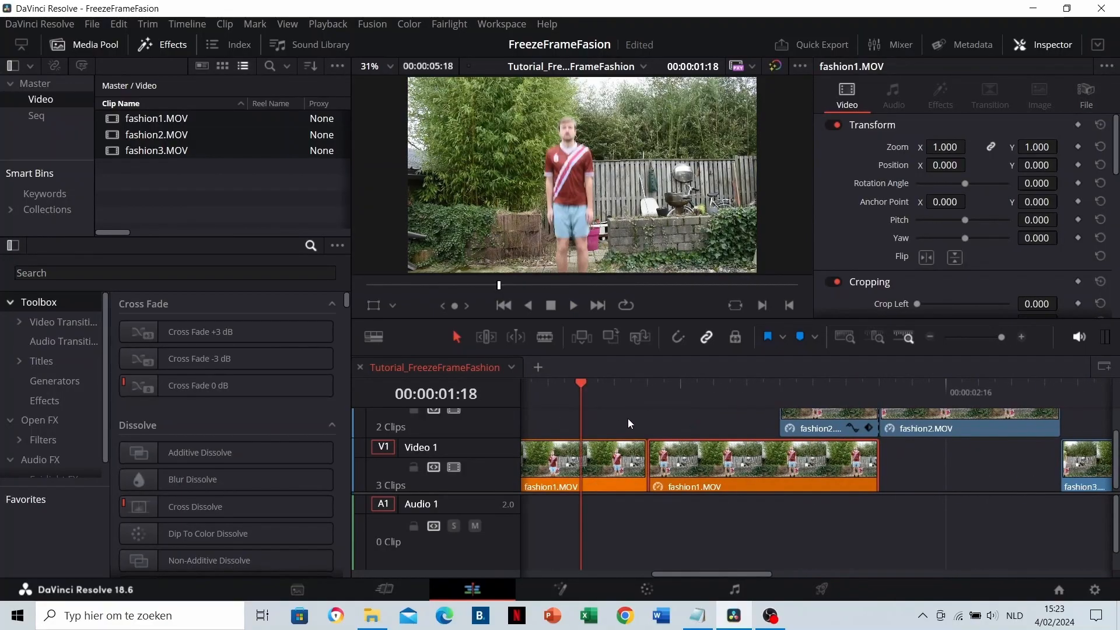
left_click(628, 419)
key("space")
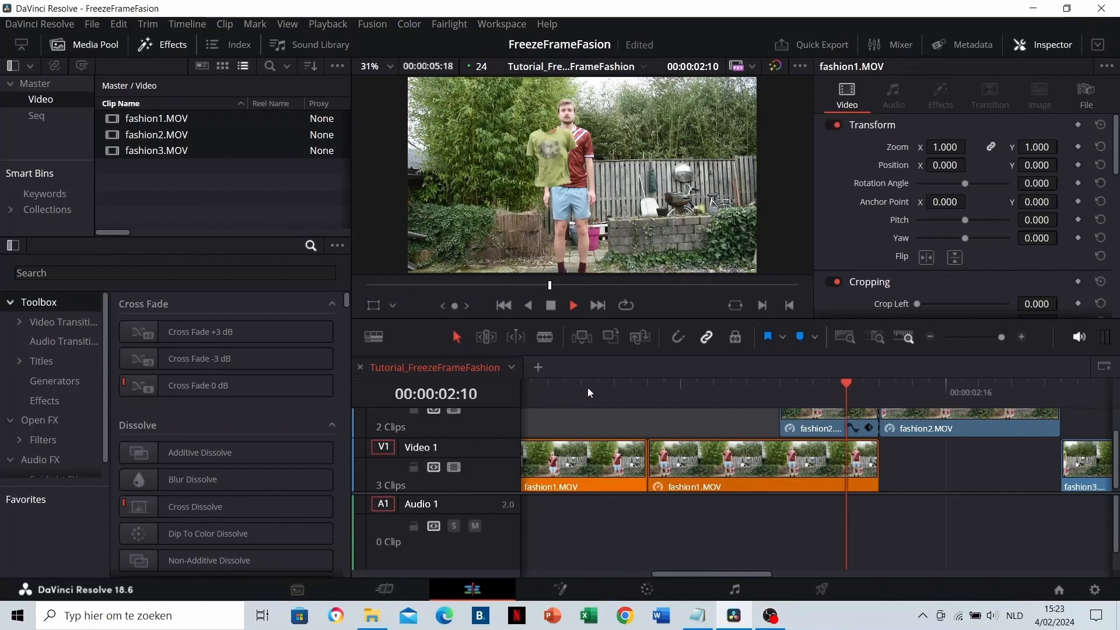
key("space")
left_click(729, 393)
key("space")
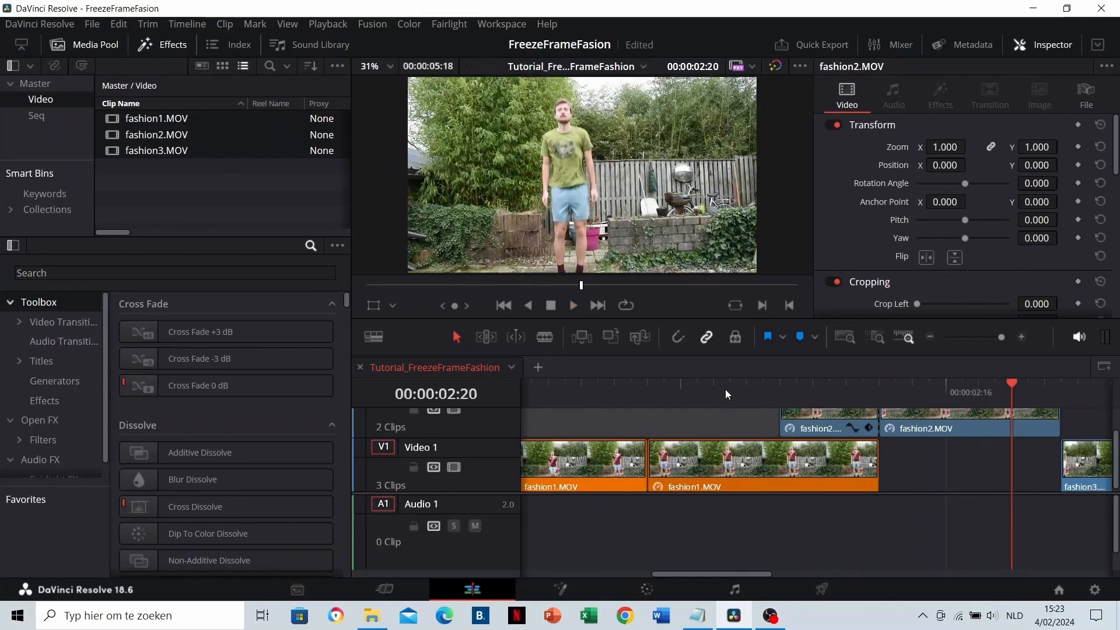
key("space")
Examine the cut from fashion2.MOV to fashion3.MOV at 00:00:02:23, with the viewer enlarged on the shorts.
scroll(784, 428, "down", 2)
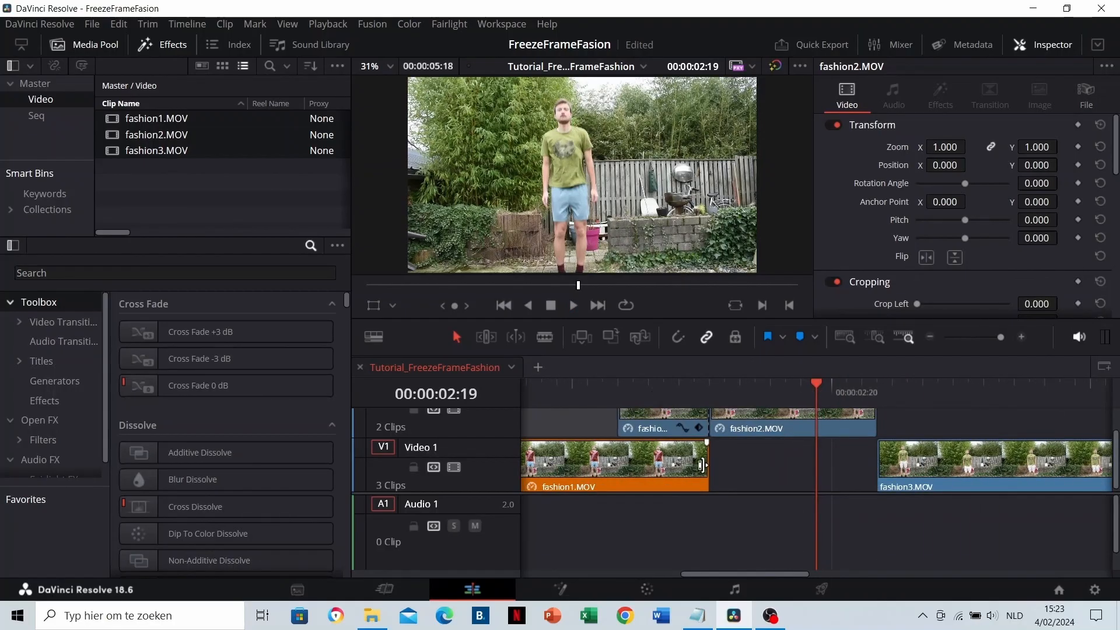
scroll(702, 466, "up", 1)
scroll(656, 450, "right", 3)
left_click(656, 387)
key("space")
left_click_drag(656, 387, 626, 389)
left_click(629, 383)
left_click(703, 384)
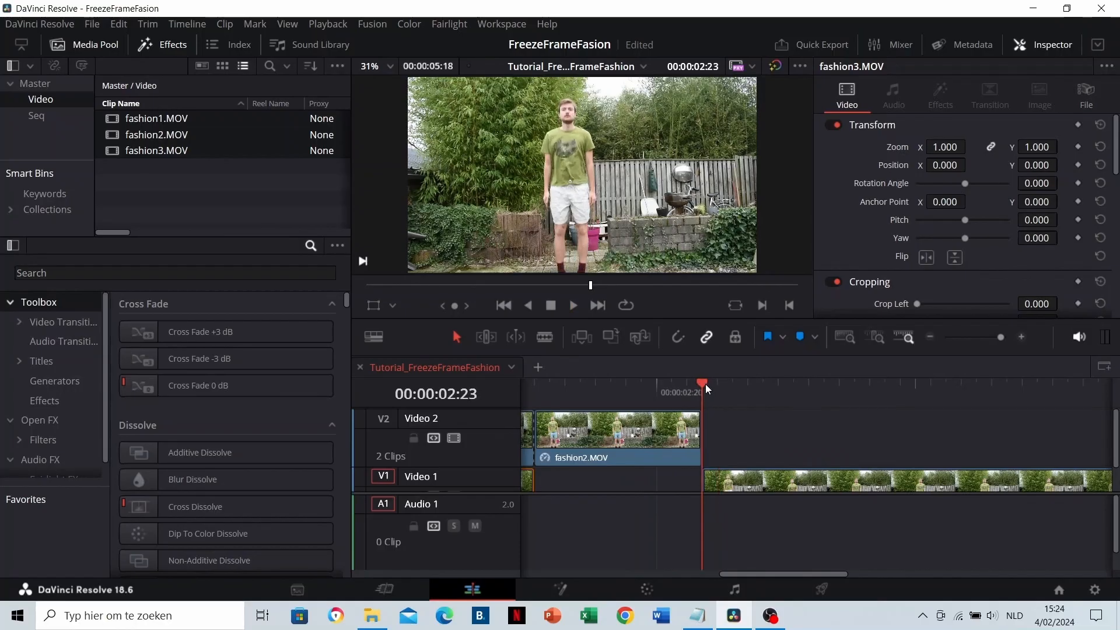
scroll(581, 234, "up", 5)
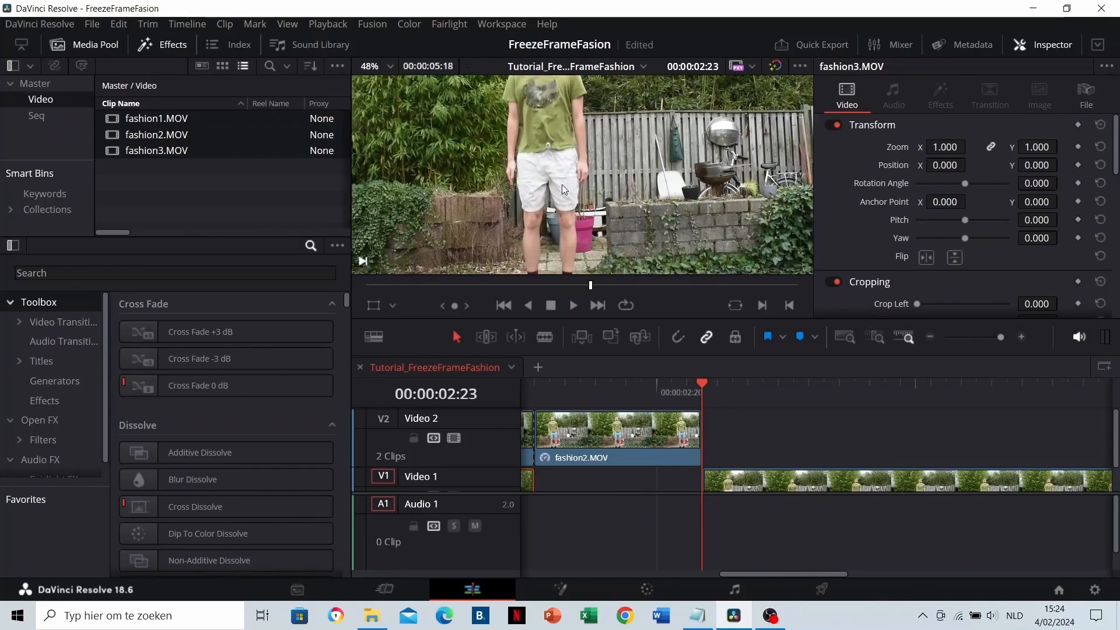
scroll(562, 185, "up", 2)
scroll(716, 415, "right", 2)
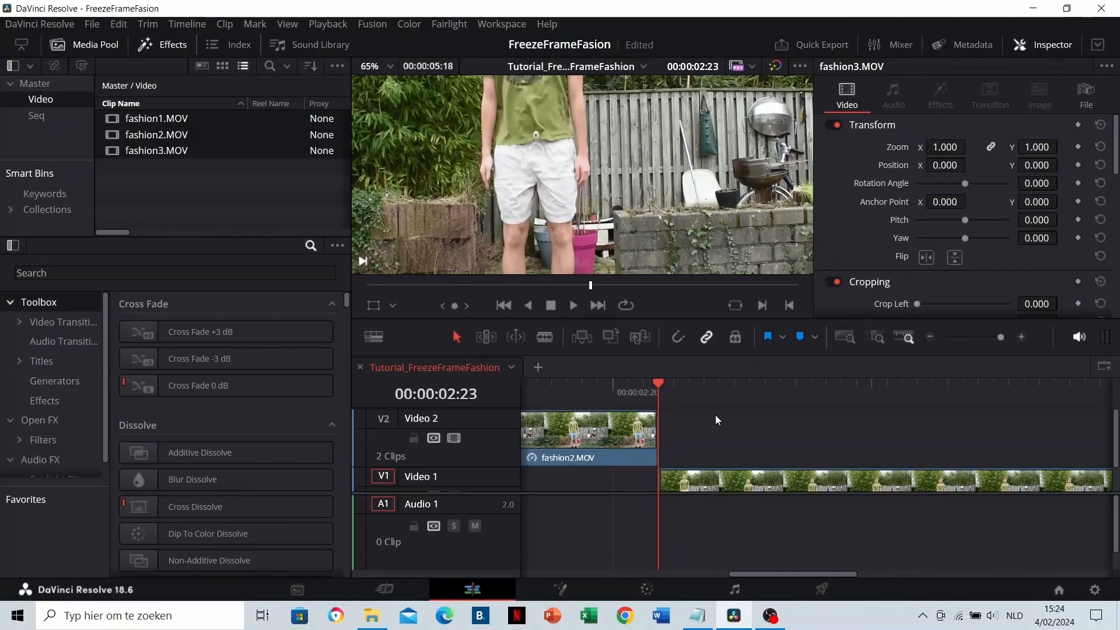
mouse_move(653, 388)
left_mouse_down()
mouse_move(640, 388)
mouse_move(684, 391)
mouse_move(612, 395)
mouse_move(658, 389)
left_mouse_up()
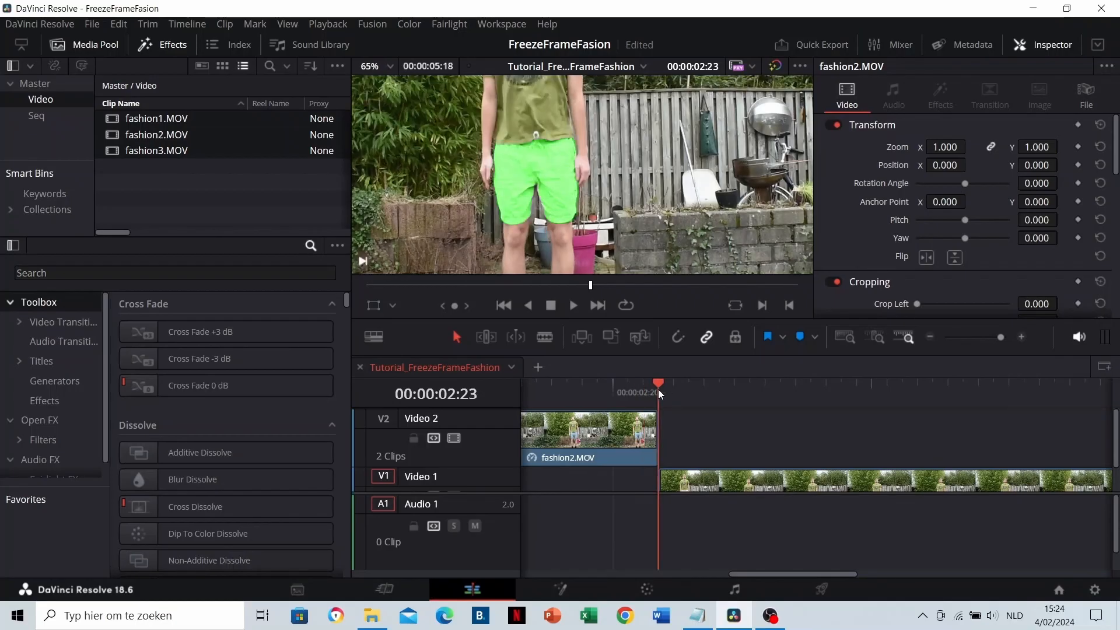
Move fashion3.MOV up to the Video 2 track and the unmasked fashion2.MOV clip down to Video 1, keeping their timing.
scroll(698, 461, "down", 1)
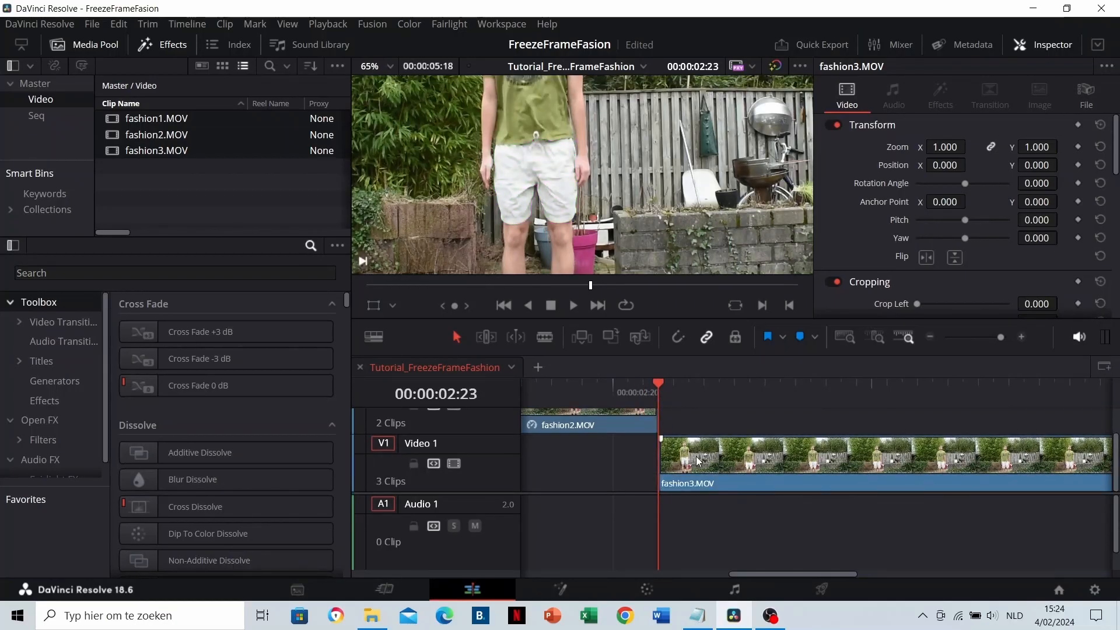
scroll(698, 461, "up", 1)
left_click_drag(698, 461, 720, 439)
scroll(723, 440, "left", 3)
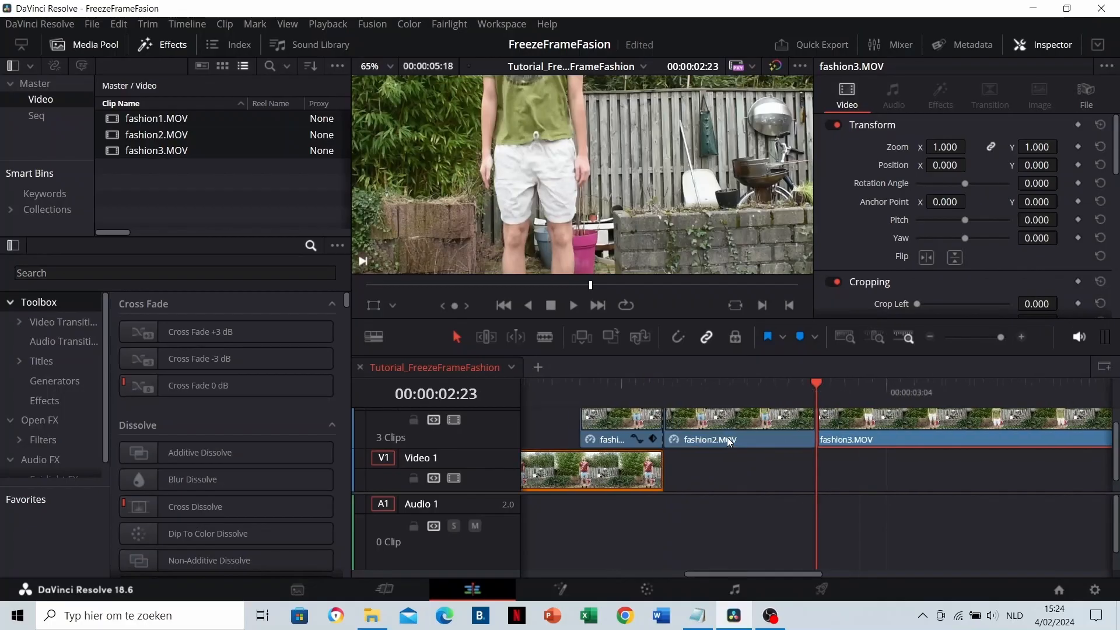
left_click(730, 428)
left_click(701, 477)
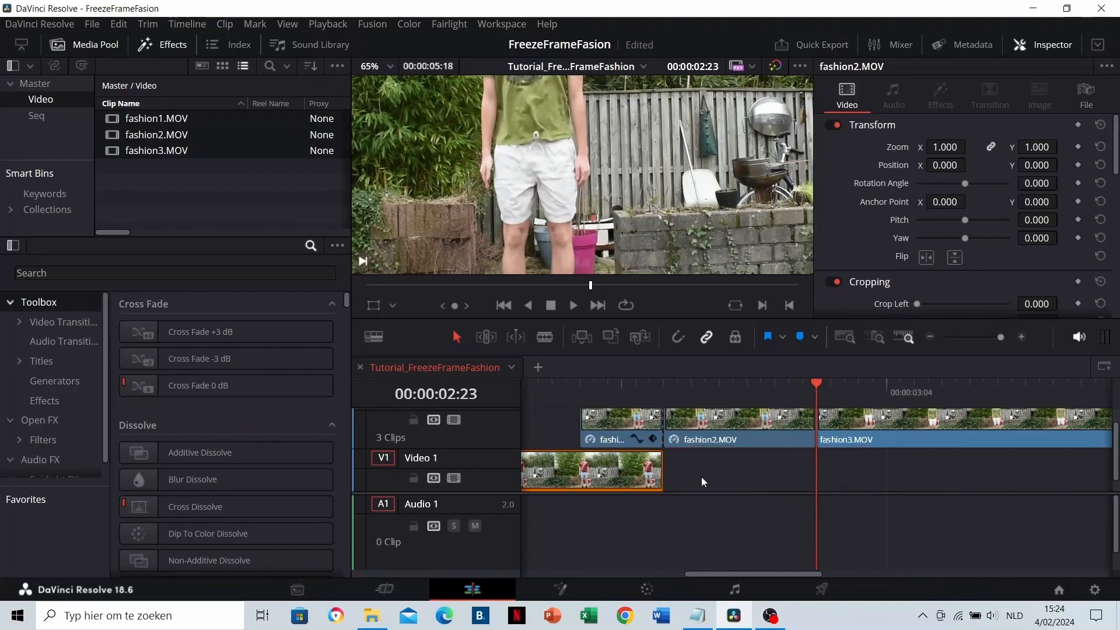
left_click_drag(730, 430, 731, 456)
Try overlapping the start of fashion3.MOV with the end of fashion2.MOV by three frames and play back the transition.
left_click_drag(849, 430, 819, 428)
left_click(745, 389)
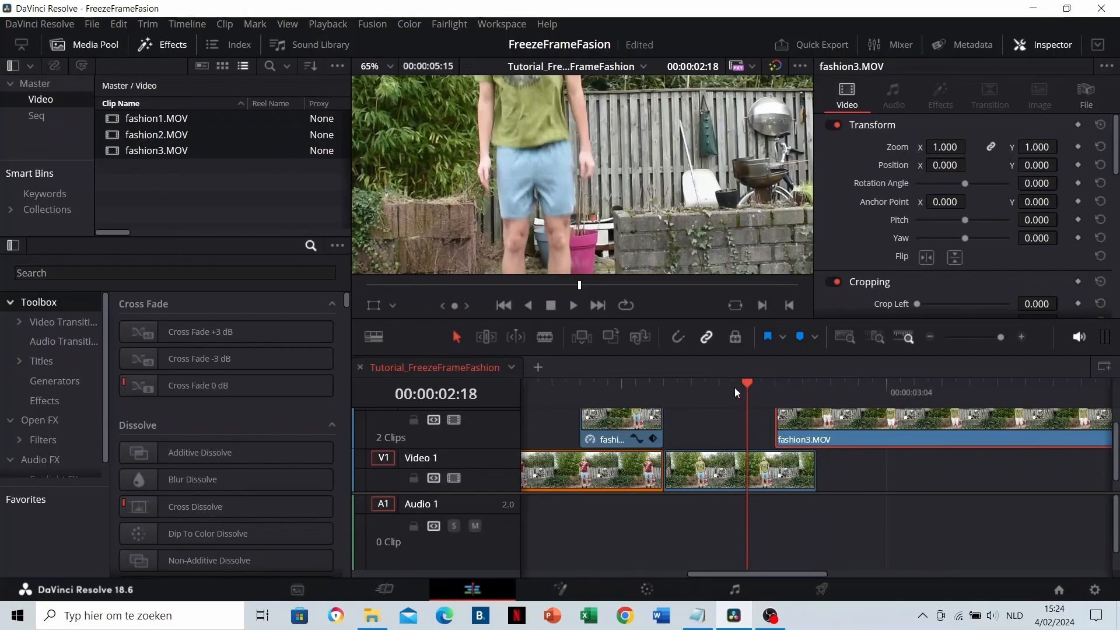
key("space")
left_click(741, 387)
key("space")
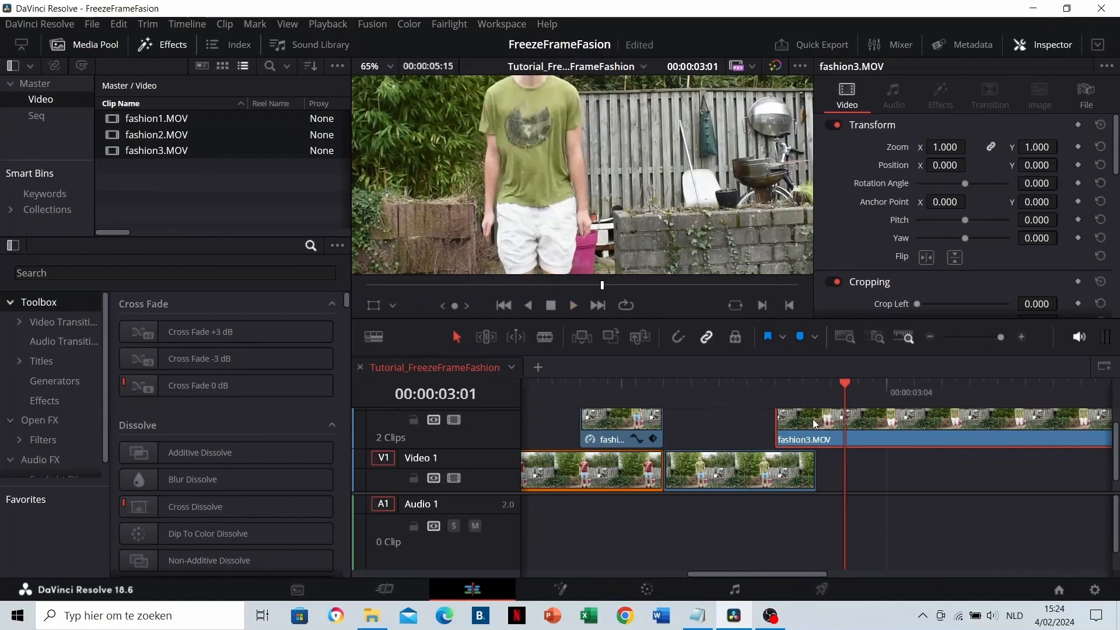
left_click_drag(810, 421, 853, 423)
Play back and scrub through the section from the shirt swap to the start of fashion3.MOV to judge its timing.
left_click(744, 385)
key("space")
left_click(761, 382)
key("space")
left_click(817, 386)
key("Right")
left_click_drag(823, 388, 594, 395)
key("space")
key("space")
Extend the end of the fashion2.MOV clip on Video 1 by six frames and shift fashion3.MOV to start at its new end.
left_click(719, 473)
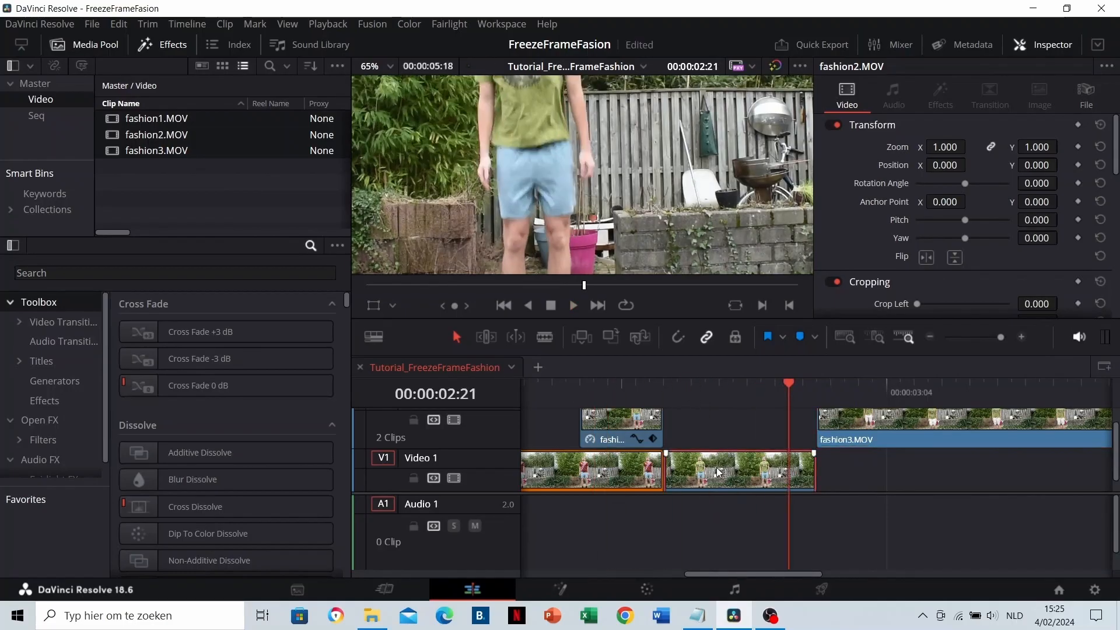
scroll(677, 467, "right", 3)
left_click_drag(683, 473, 768, 473)
left_click_drag(739, 431, 811, 432)
Play back the timeline from just before the sliding shirt to check the retimed clips.
scroll(738, 429, "left", 3)
scroll(740, 431, "down", 2)
scroll(700, 445, "right", 2)
left_click(538, 396)
key("space")
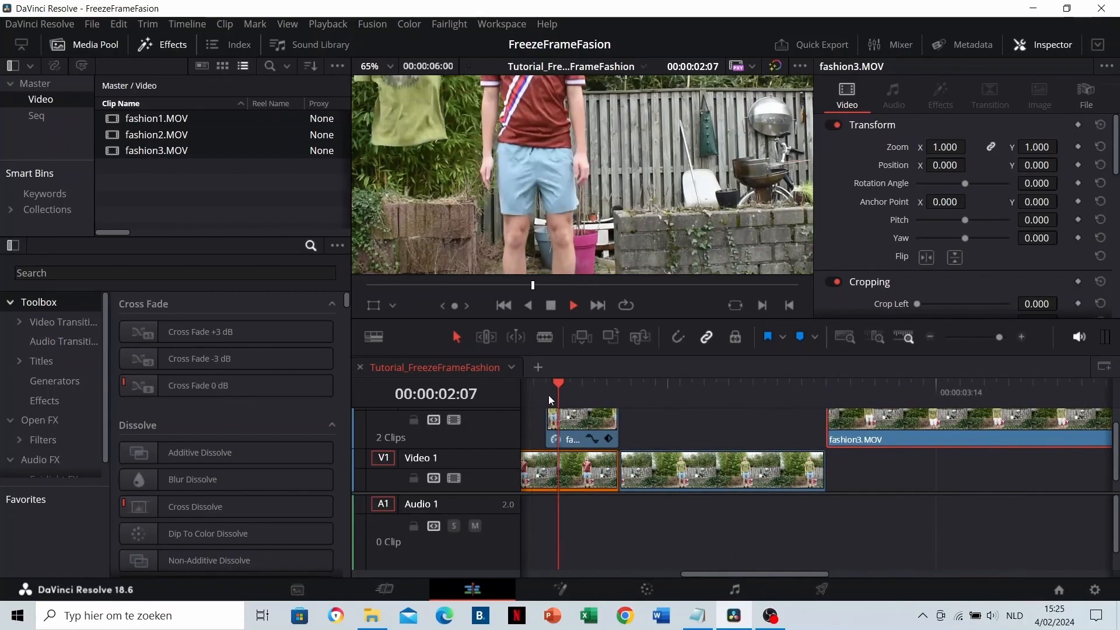
key("space")
Split fashion3.MOV at 00:00:03:06 and change the speed of its short first piece to Freeze Frame.
left_click(633, 397)
left_click_drag(633, 397, 836, 398)
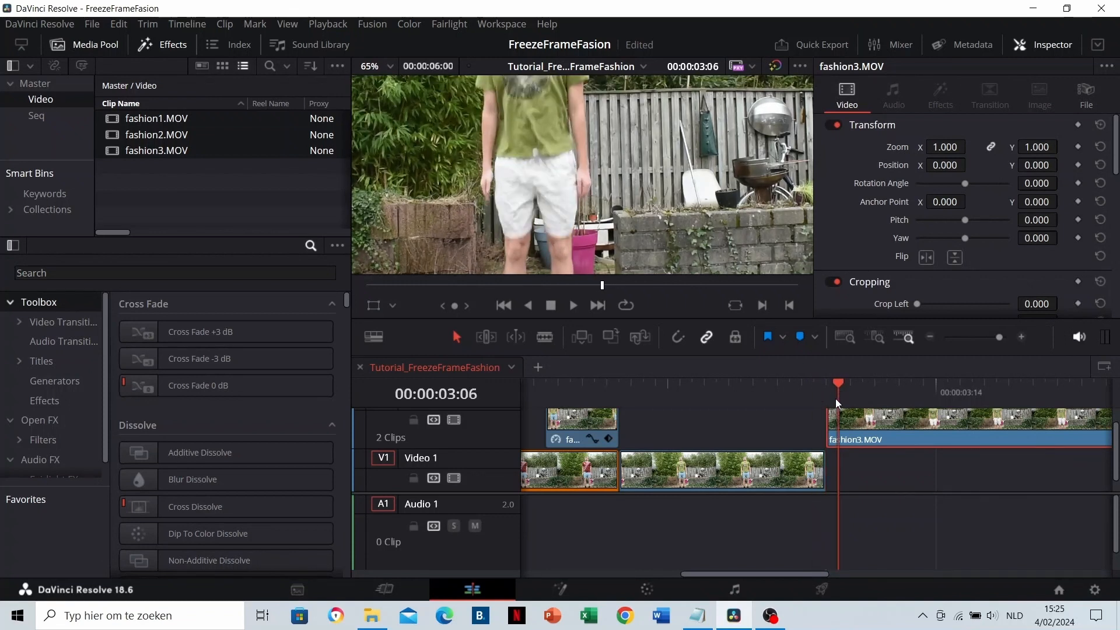
scroll(825, 428, "up", 3)
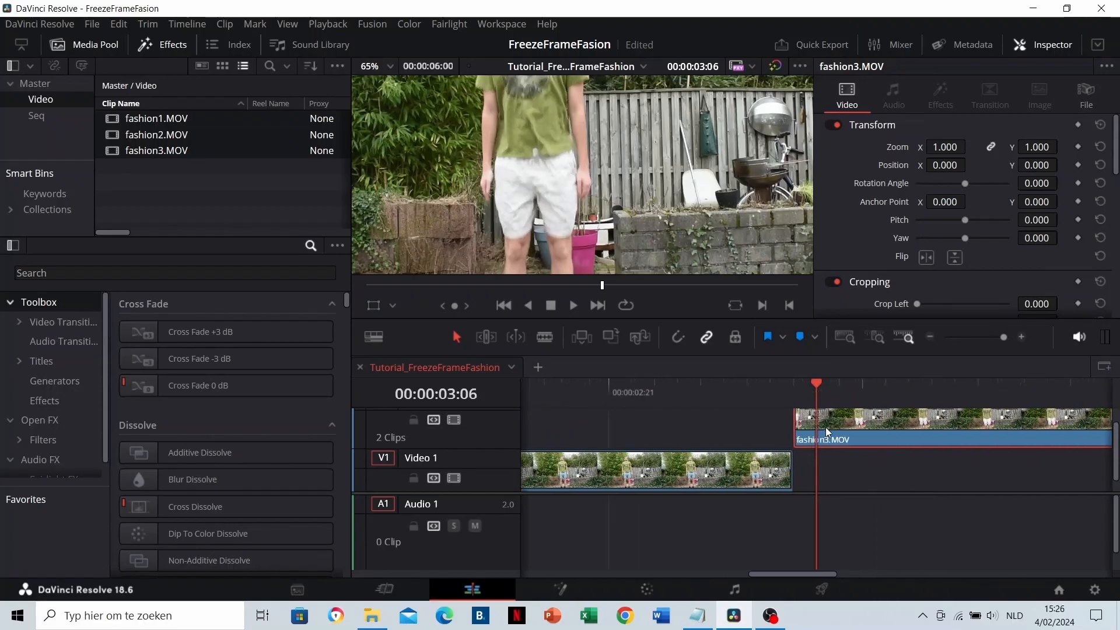
key("ctrl+b")
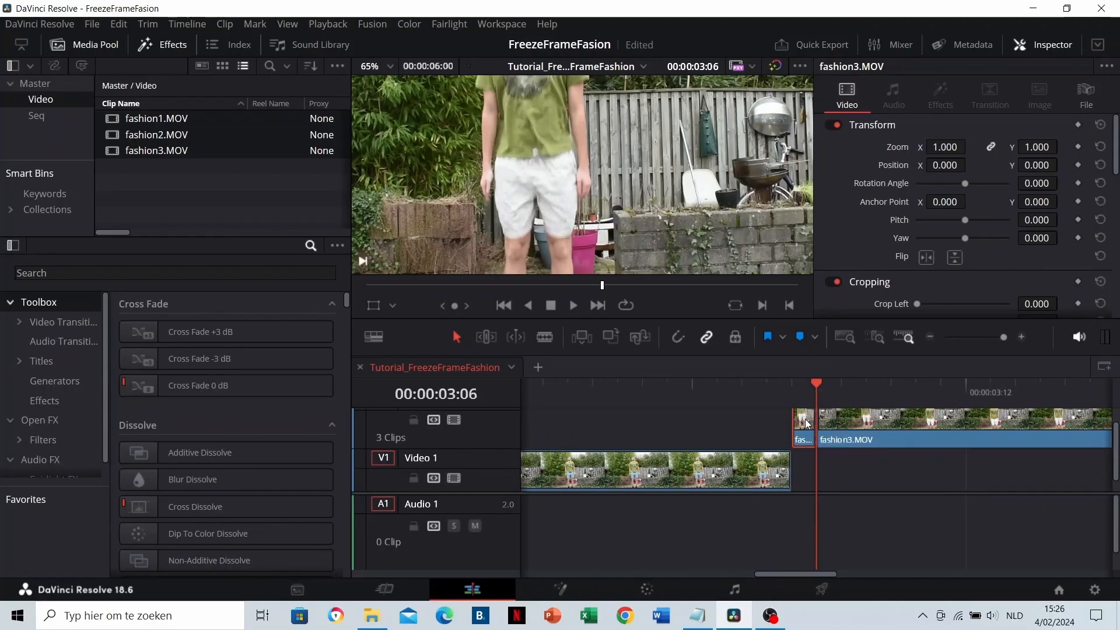
right_click(806, 419)
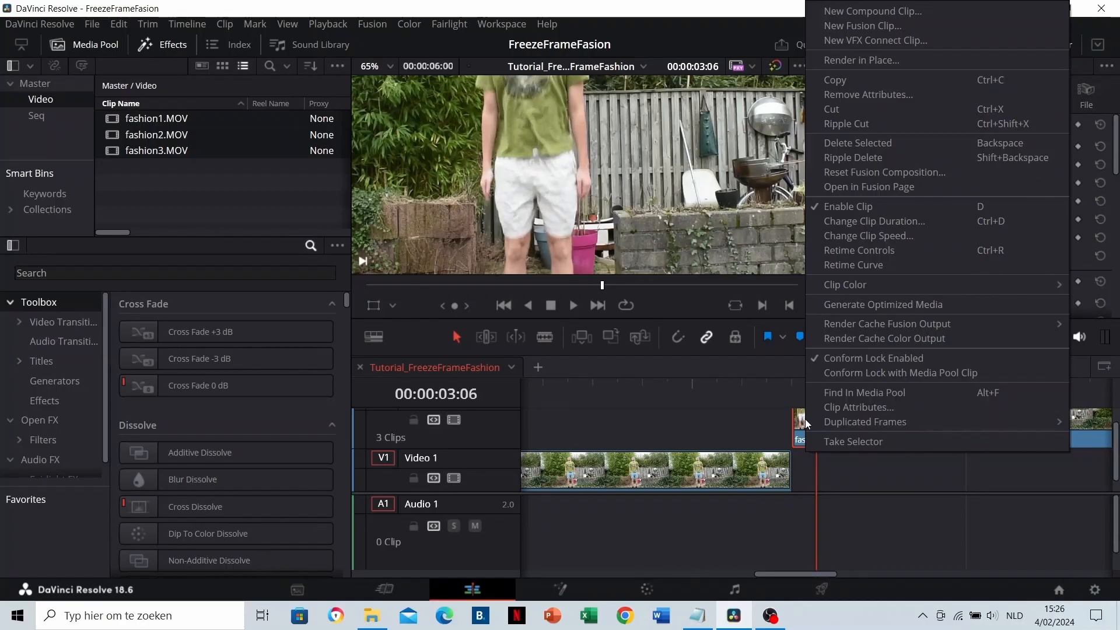
left_click(867, 240)
left_click(864, 250)
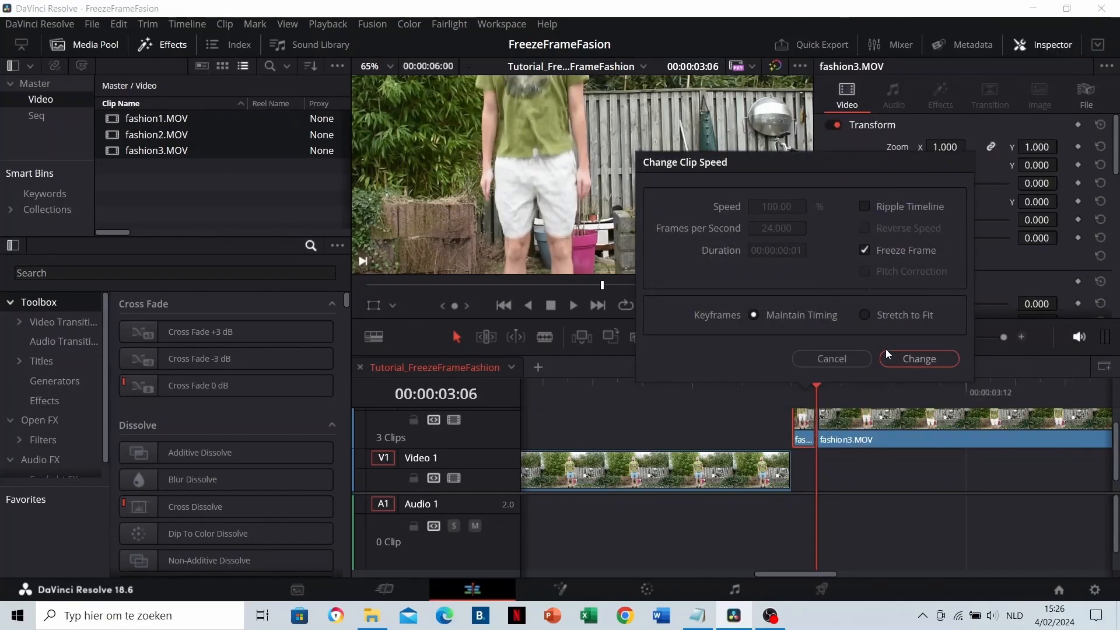
left_click(924, 360)
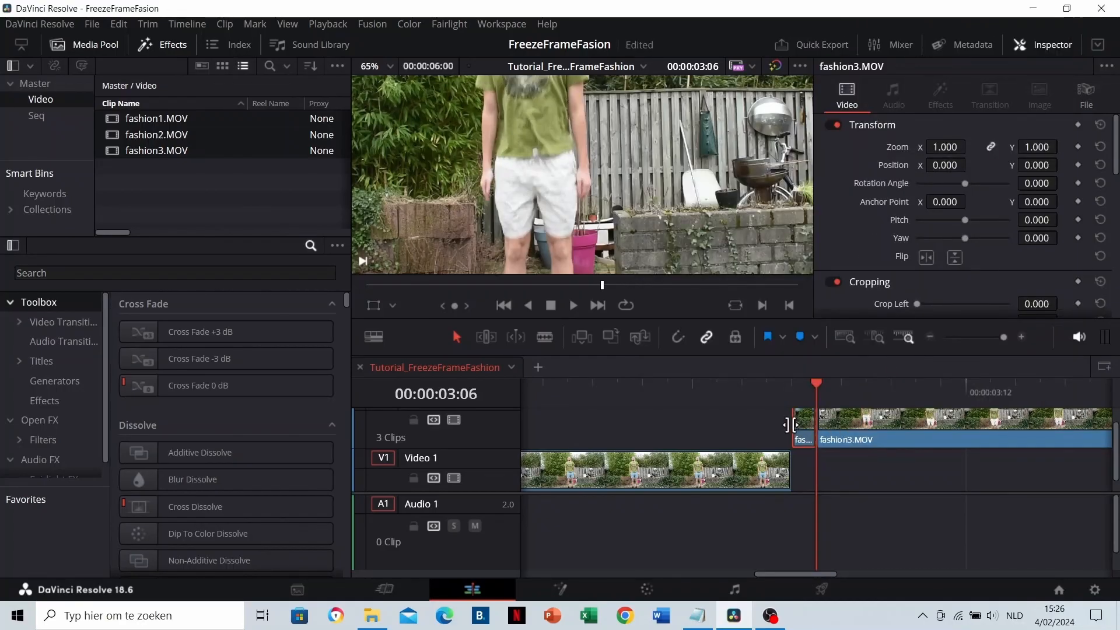
Extend the start of the frozen fashion3.MOV piece back to 00:00:03:01 over the fashion2.MOV clip and play back the overlap.
left_click_drag(791, 424, 677, 420)
left_click(615, 398)
key("space")
left_click(613, 388)
key("space")
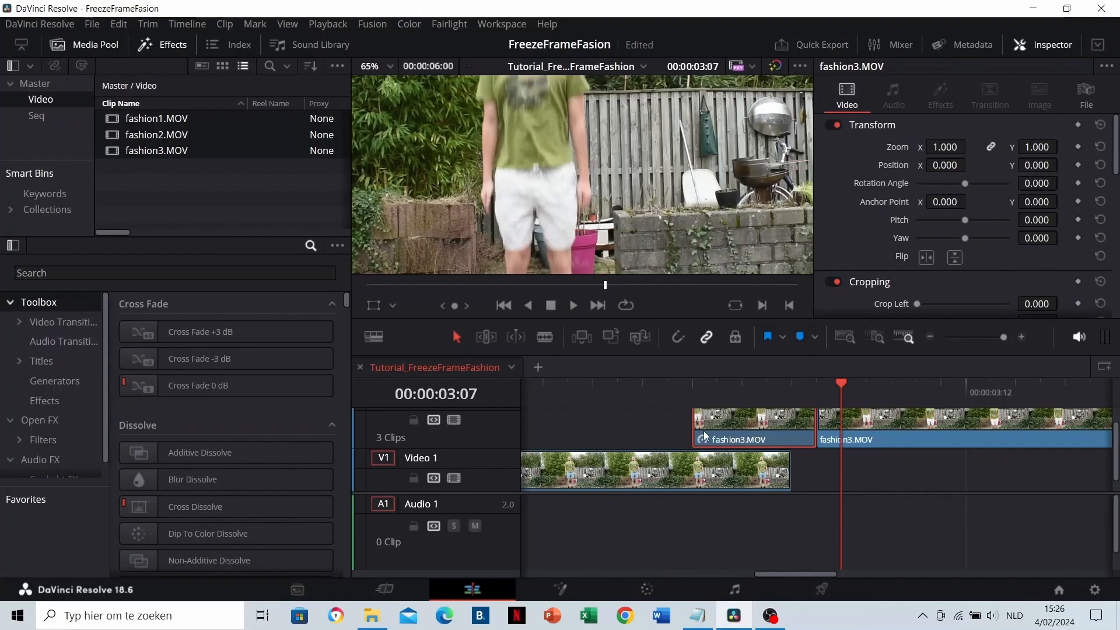
Play back the timeline from the shirt swap through the frozen fashion3.MOV clip to check the freeze-frame timing.
scroll(720, 430, "down", 2)
scroll(725, 433, "down", 3)
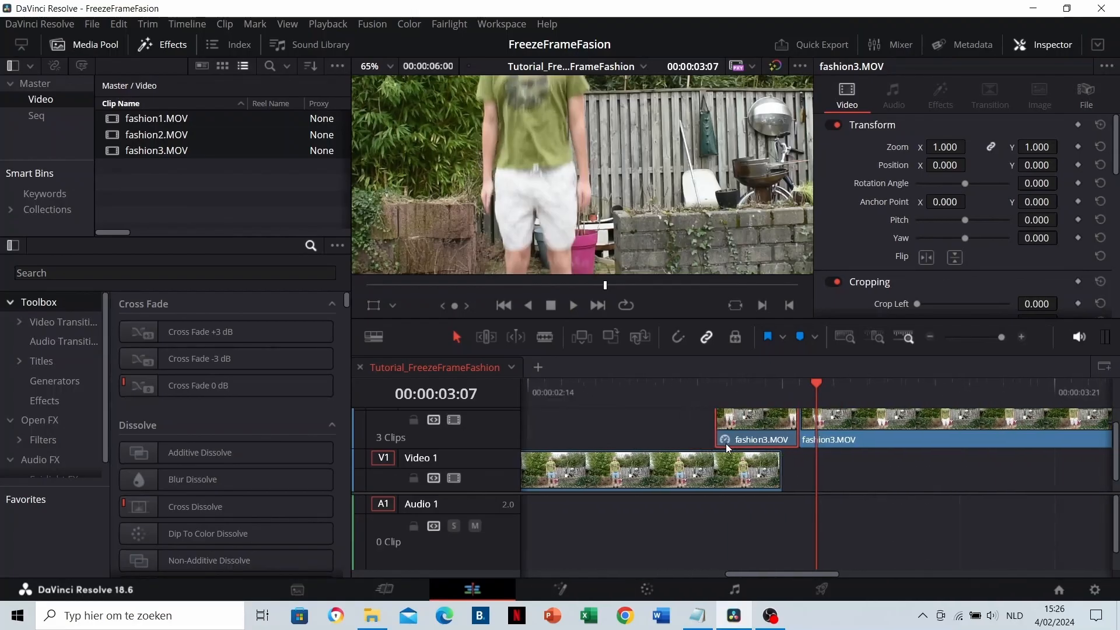
scroll(759, 451, "left", 3)
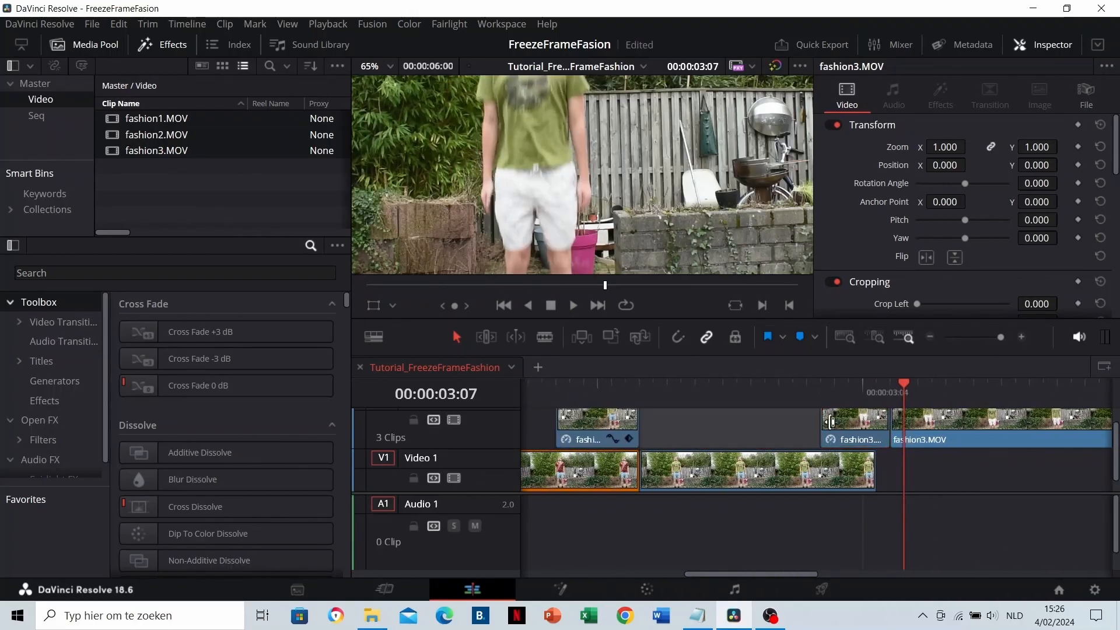
left_click(848, 394)
left_click(736, 395)
key("space")
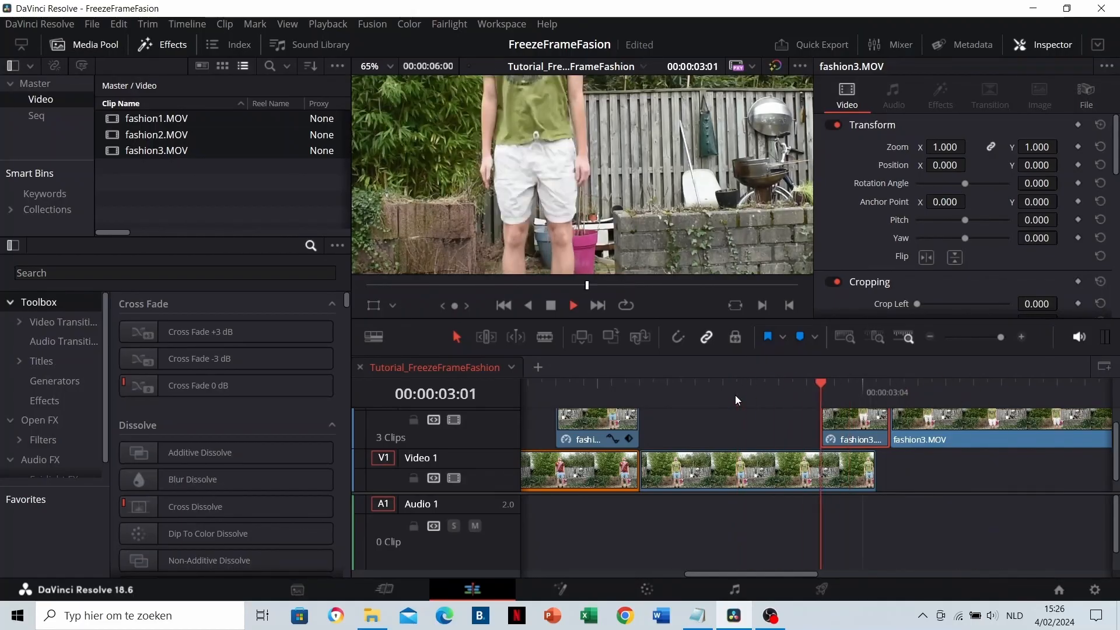
left_click(700, 397)
left_click(700, 398)
left_click(557, 391)
key("space")
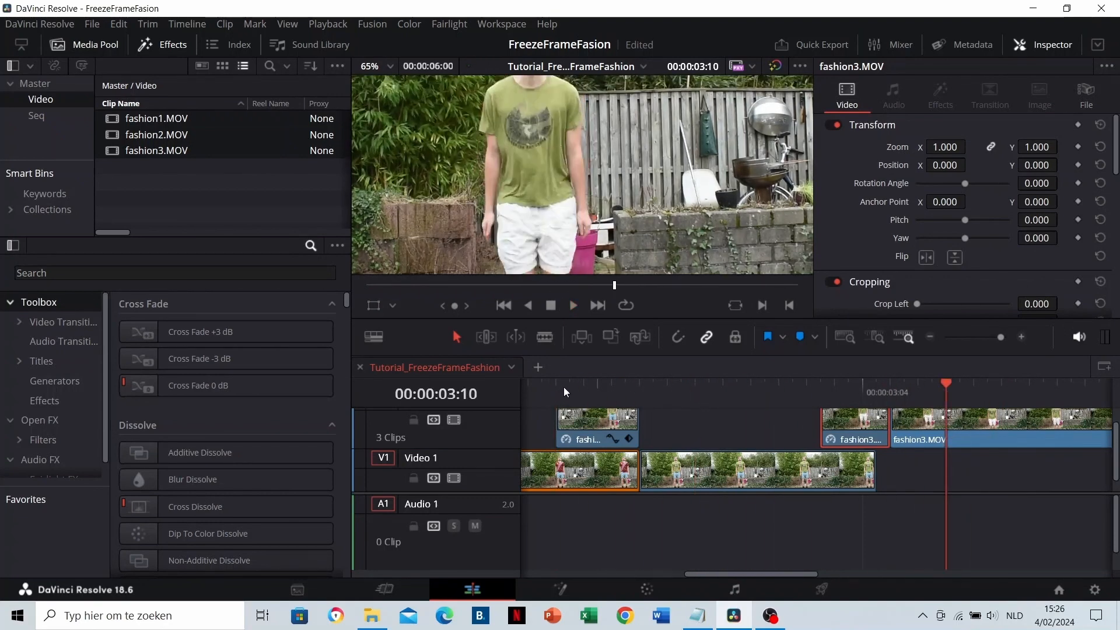
left_click(564, 387)
left_click(808, 391)
left_click(816, 391)
Park the playhead at 00:00:03:03 on the frozen fashion3.MOV clip and enlarge the viewer on the white shorts.
left_click(836, 394)
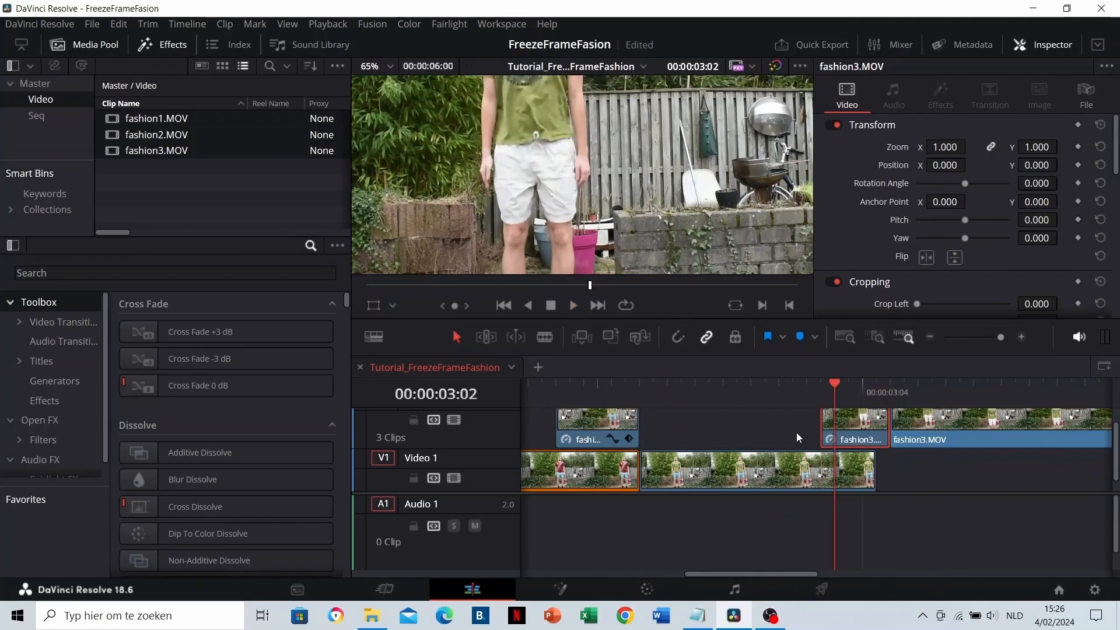
scroll(790, 430, "right", 3)
left_click(722, 394)
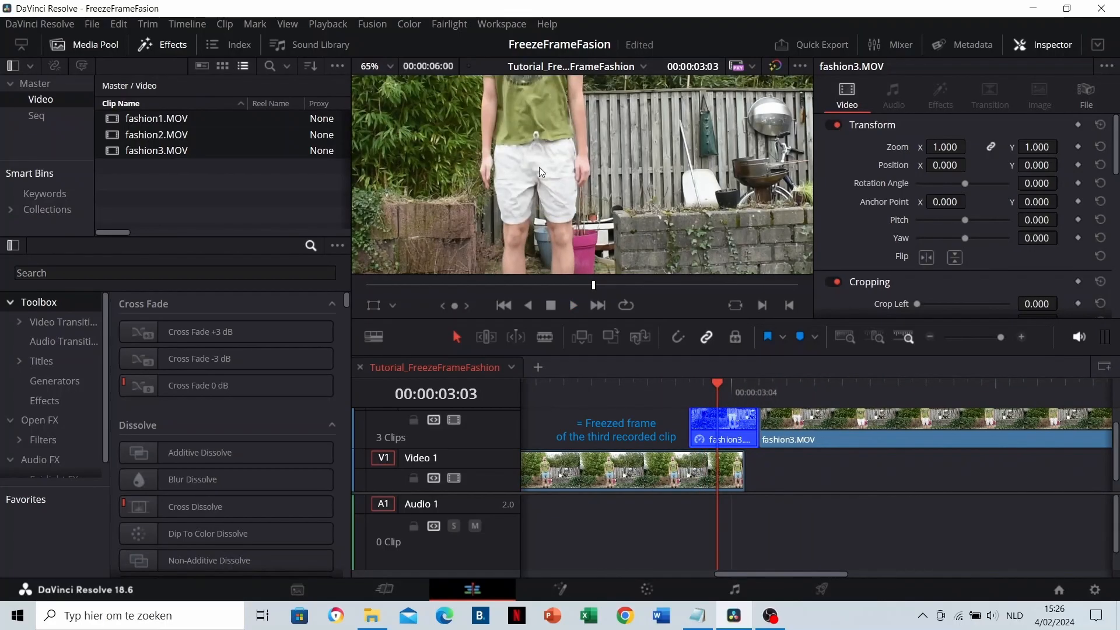
scroll(539, 167, "down", 3)
scroll(561, 201, "up", 5)
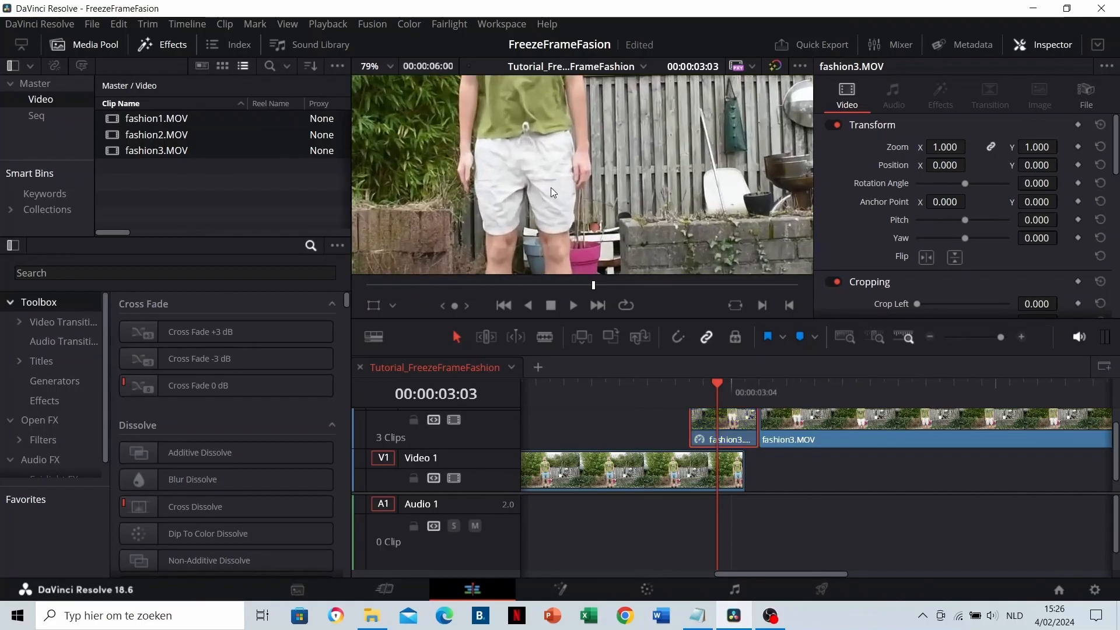
On the Color page, add a serial node after node 01 of the frozen fashion3.MOV clip and connect it to a new alpha output.
scroll(587, 197, "up", 2)
scroll(598, 187, "up", 1)
left_click(632, 583)
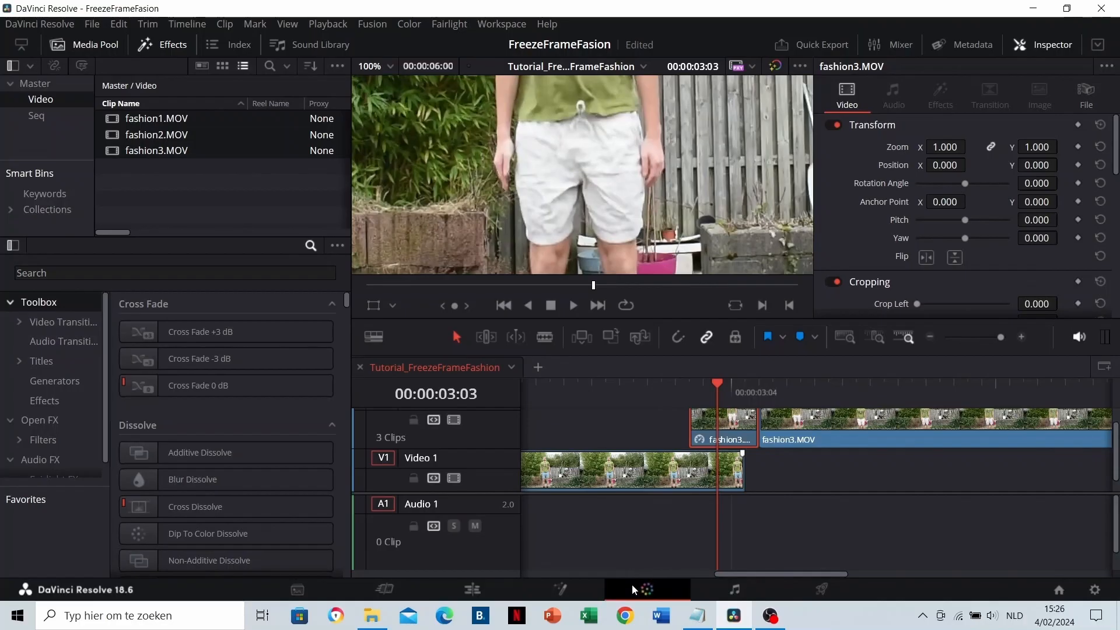
scroll(400, 138, "up", 3)
scroll(400, 138, "up", 3)
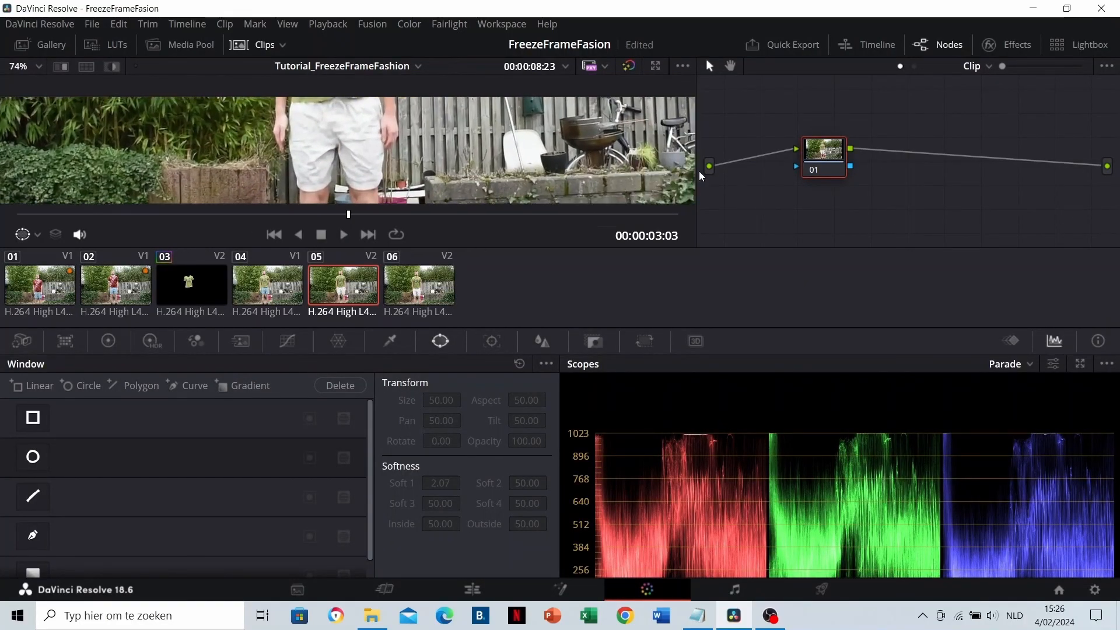
right_click(821, 159)
mouse_move(865, 231)
left_click(995, 230)
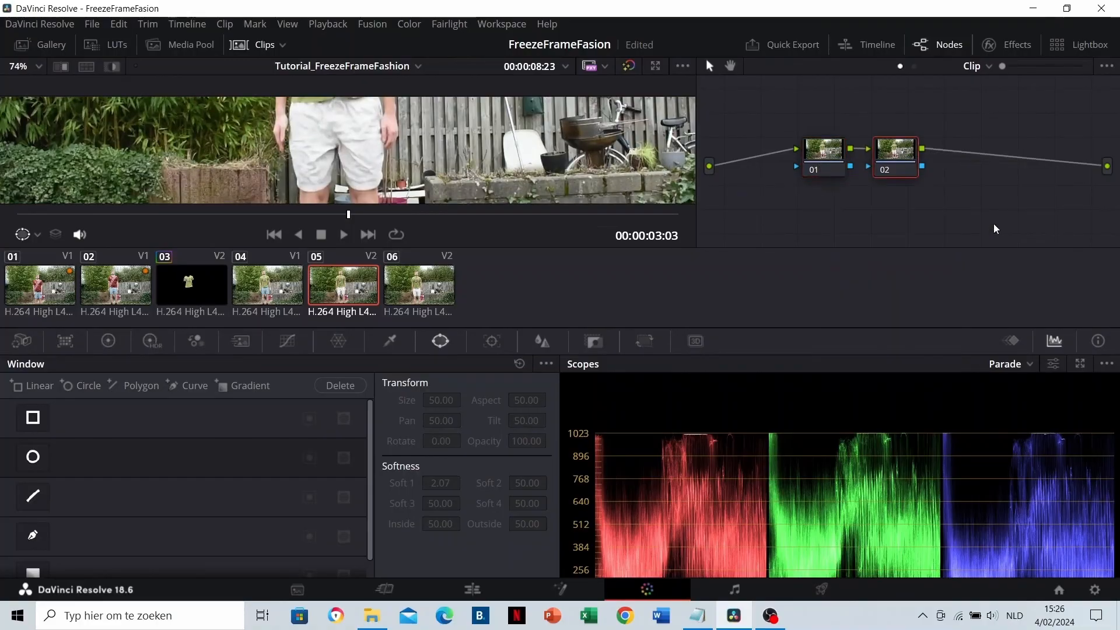
right_click(964, 187)
left_click(958, 248)
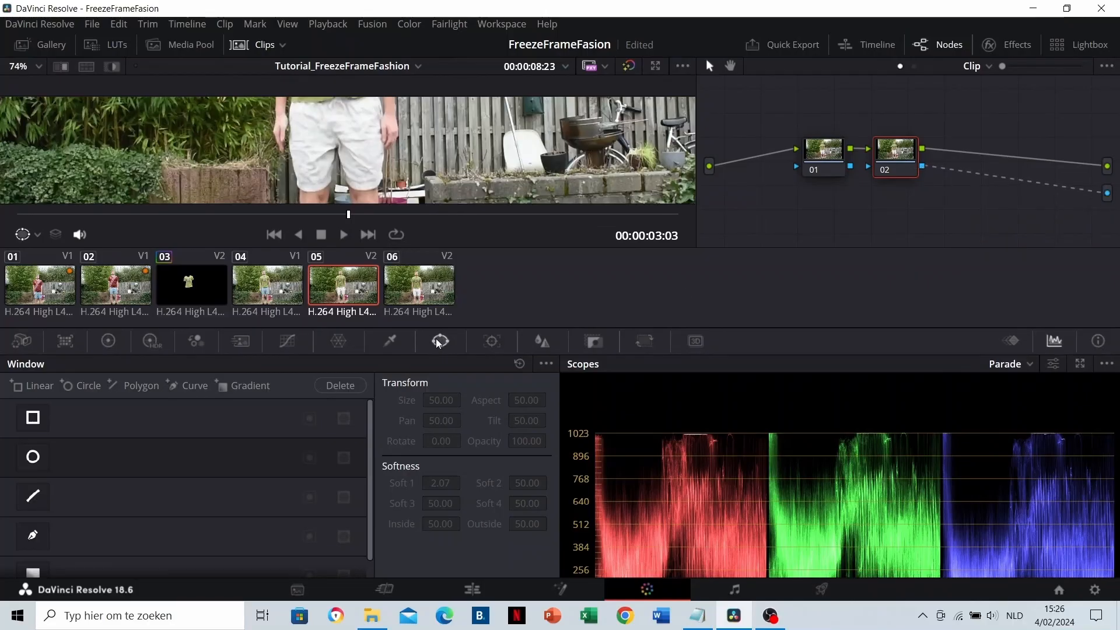
Add a curve window to node 02 and trace its first points around the hem of the shorts' left leg in the image.
left_click(31, 544)
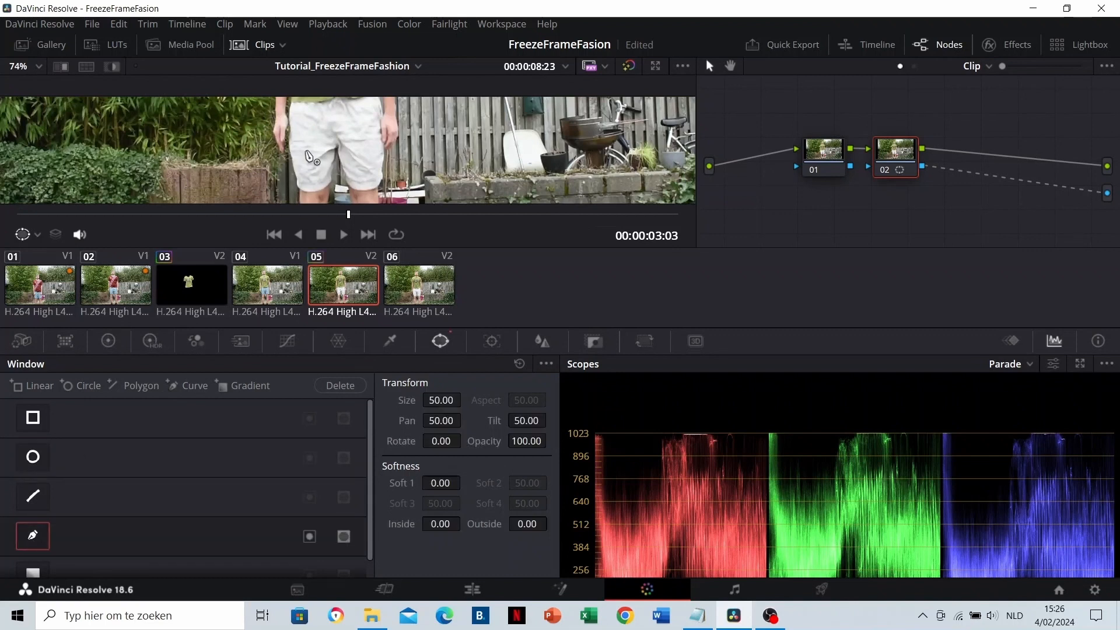
scroll(383, 136, "up", 4)
scroll(383, 136, "up", 5)
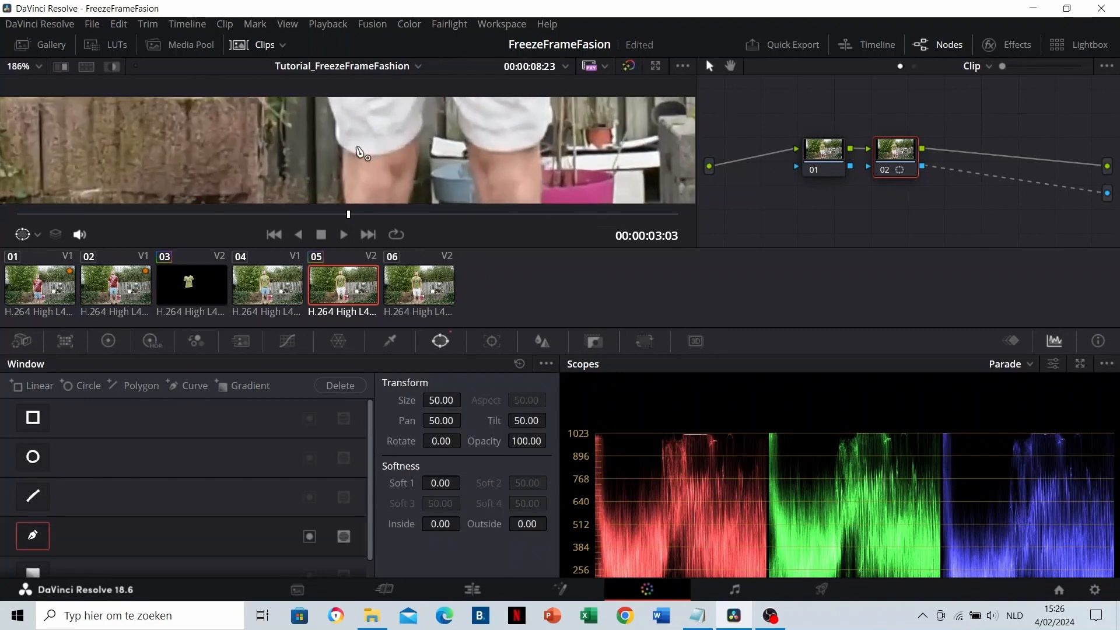
scroll(337, 188, "up", 6)
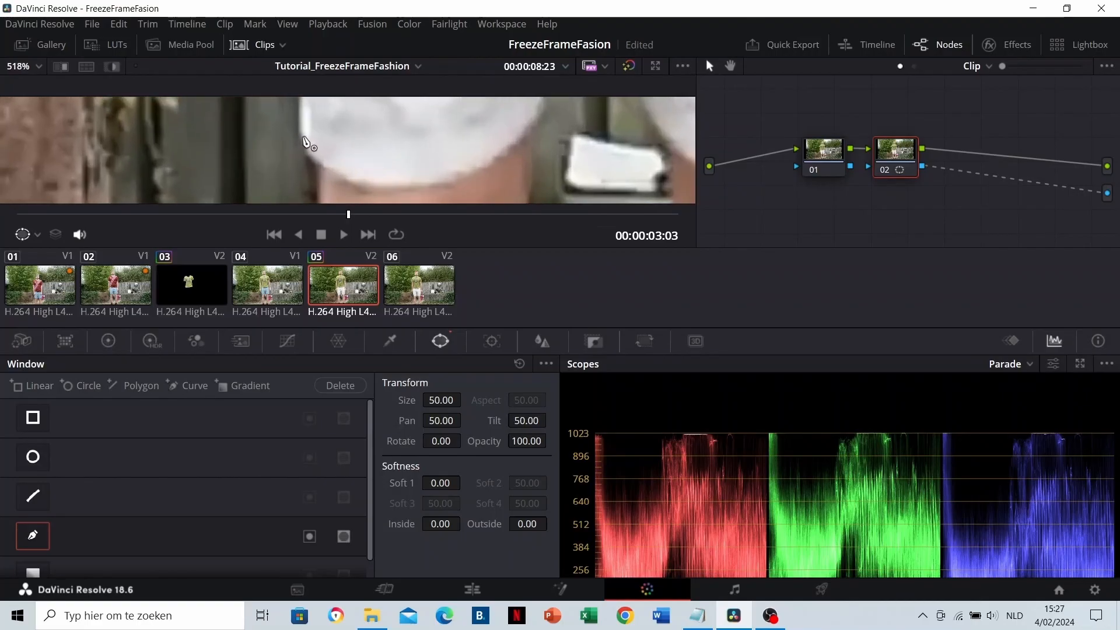
left_click(411, 182)
scroll(455, 169, "down", 2)
left_click(479, 138)
scroll(395, 169, "up", 4)
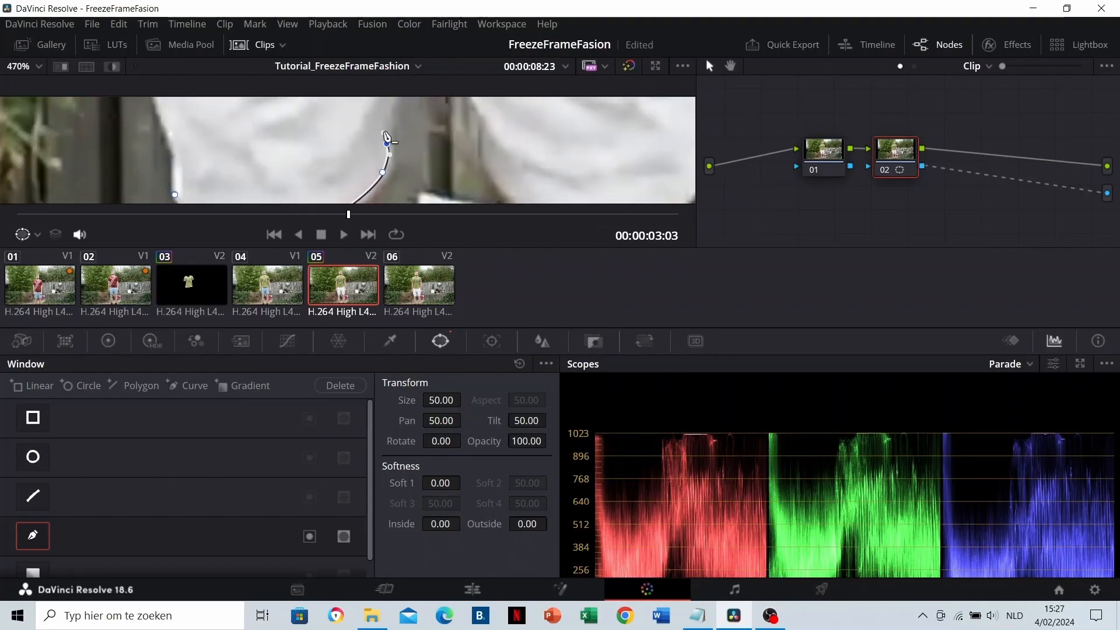
Continue the curve up the inner edge of the left leg towards the crotch, undoing and redrawing the misplaced points.
scroll(357, 144, "down", 3)
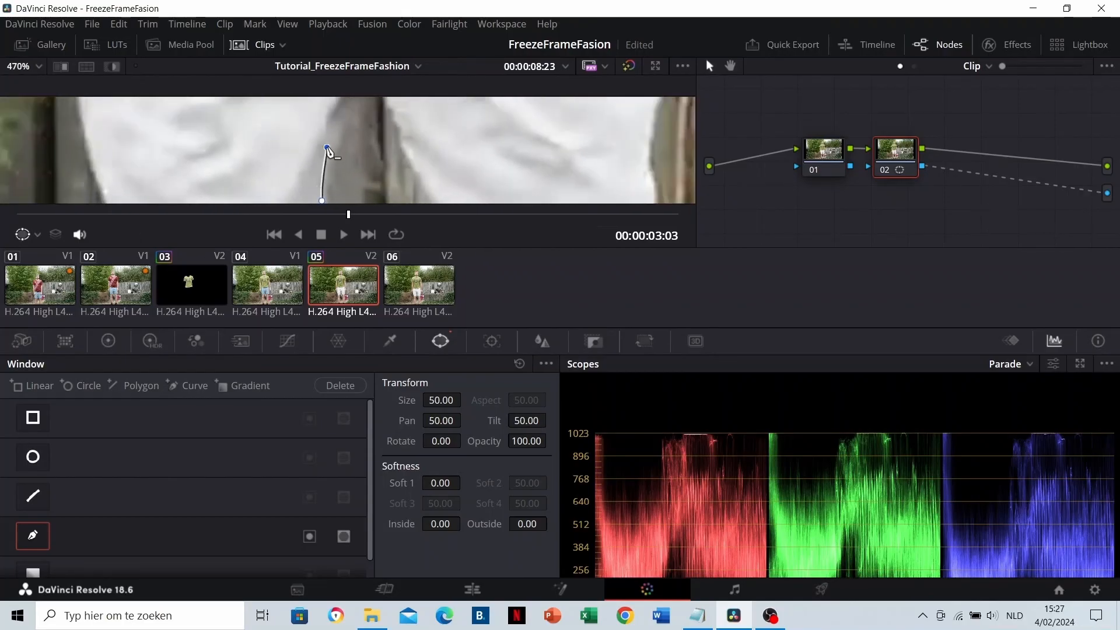
scroll(309, 164, "up", 2)
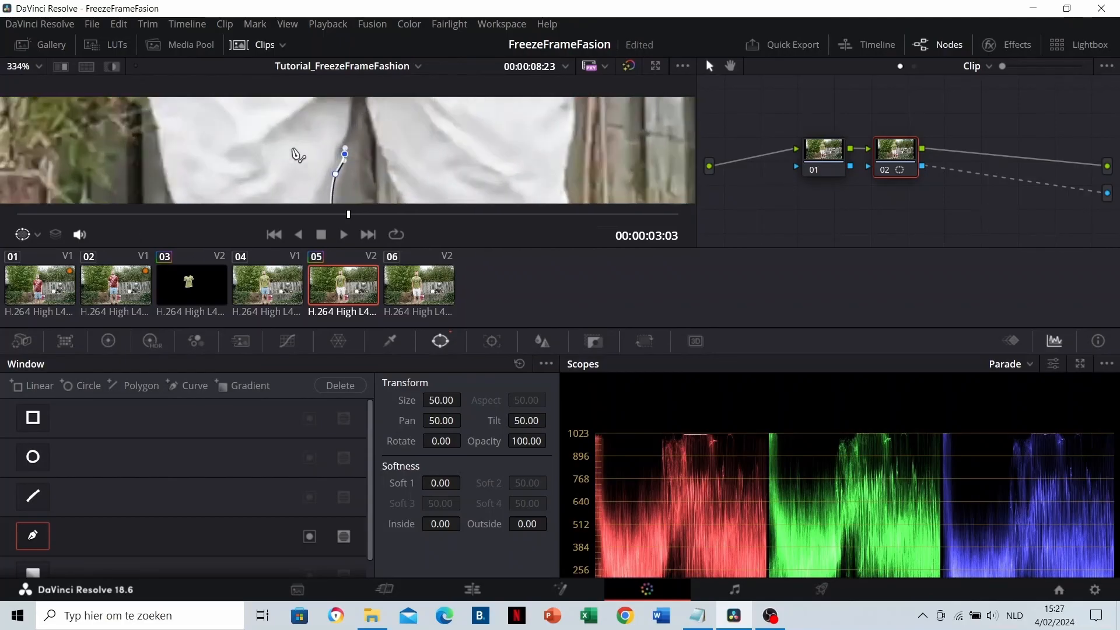
scroll(354, 152, "down", 1)
key("ctrl+z")
key("ctrl+z")
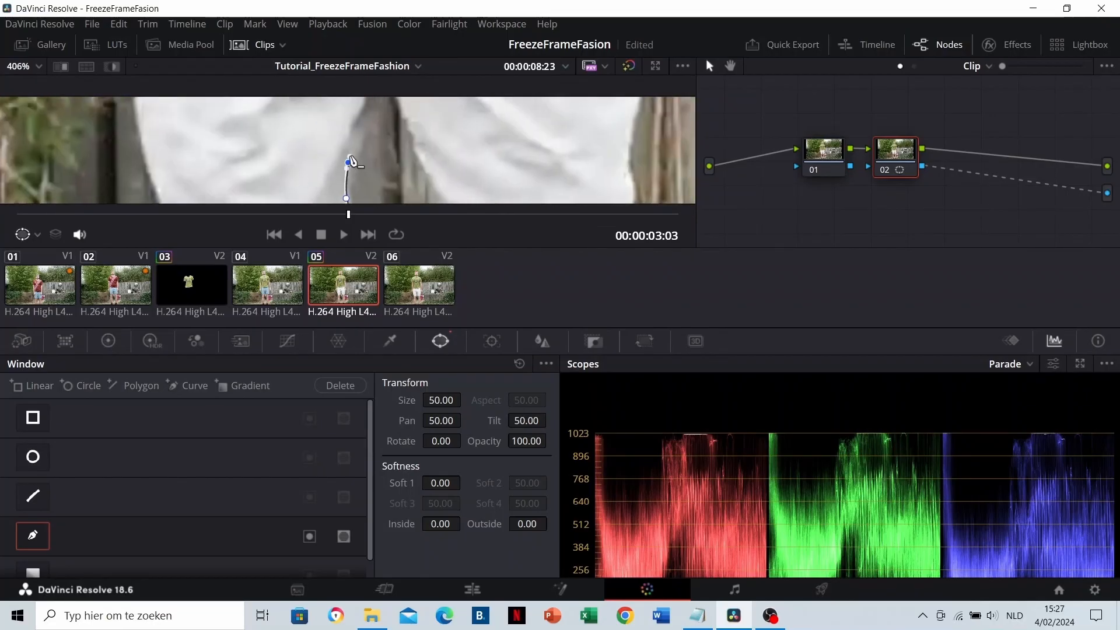
scroll(344, 146, "up", 1)
left_click_drag(354, 148, 353, 134)
scroll(359, 142, "down", 1)
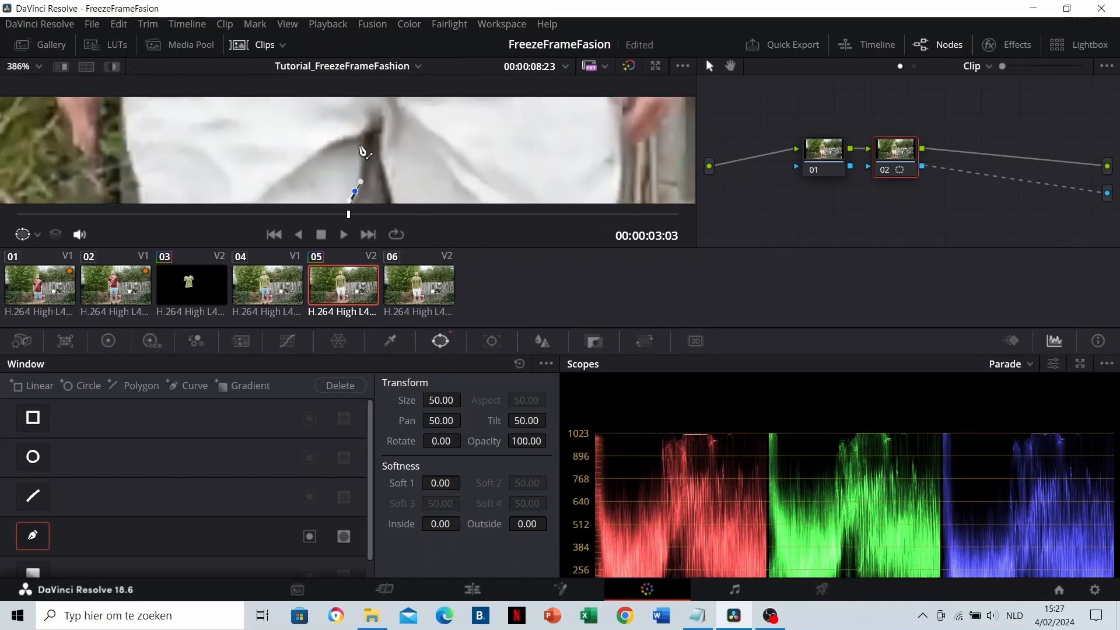
Carry the curve over the crotch to the right leg's inner edge and undo the last misplaced point.
scroll(362, 146, "up", 2)
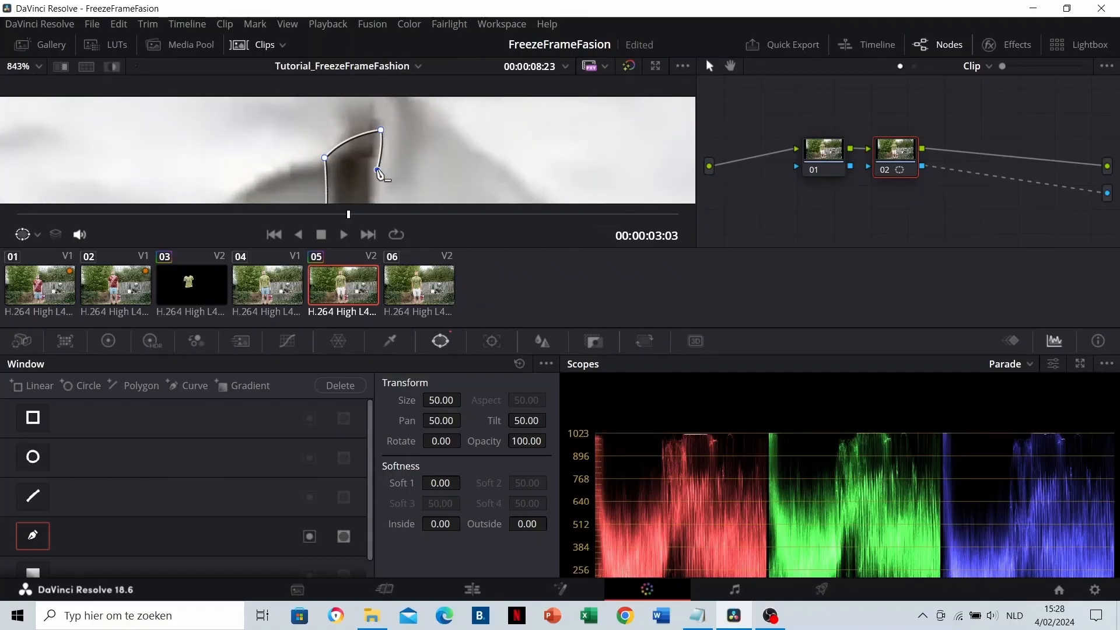
scroll(350, 143, "down", 2)
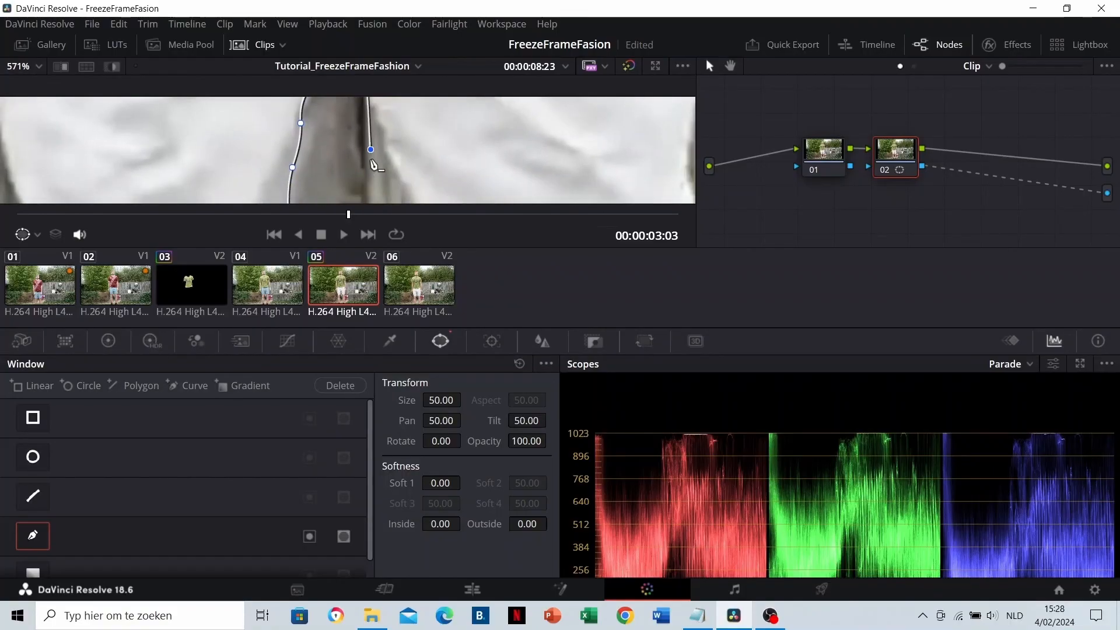
scroll(337, 154, "down", 2)
scroll(328, 166, "up", 2)
key("ctrl+z")
scroll(344, 170, "down", 2)
scroll(353, 168, "up", 2)
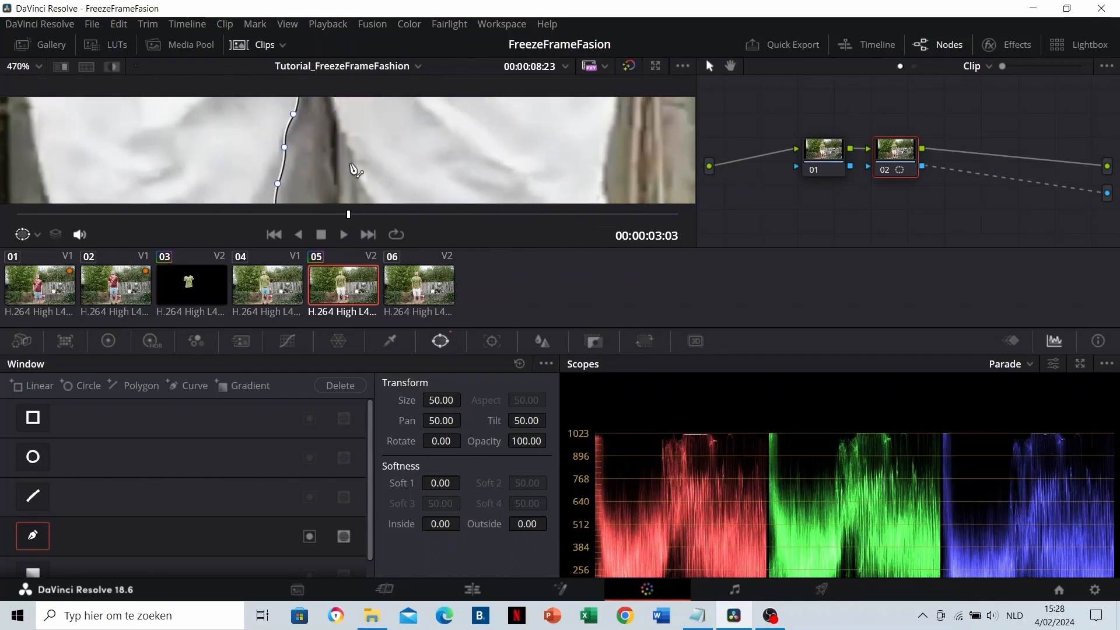
Continue the curve down the inner edge of the right leg and around its hem.
left_click_drag(345, 154, 341, 120)
left_click(344, 142)
left_click(342, 138)
left_click_drag(340, 138, 341, 121)
left_click_drag(460, 187, 598, 189)
scroll(309, 156, "down", 4)
scroll(369, 154, "up", 2)
scroll(461, 165, "up", 2)
left_click(429, 146)
left_click_drag(453, 191, 402, 191)
Trace the curve from the right leg's hem up along its outer edge.
scroll(432, 122, "up", 2)
left_click_drag(441, 122, 305, 200)
left_click(316, 144)
left_click(328, 153)
left_click(335, 135)
scroll(334, 146, "down", 2)
scroll(363, 183, "up", 2)
scroll(370, 155, "down", 2)
scroll(370, 155, "up", 1)
left_click(317, 188)
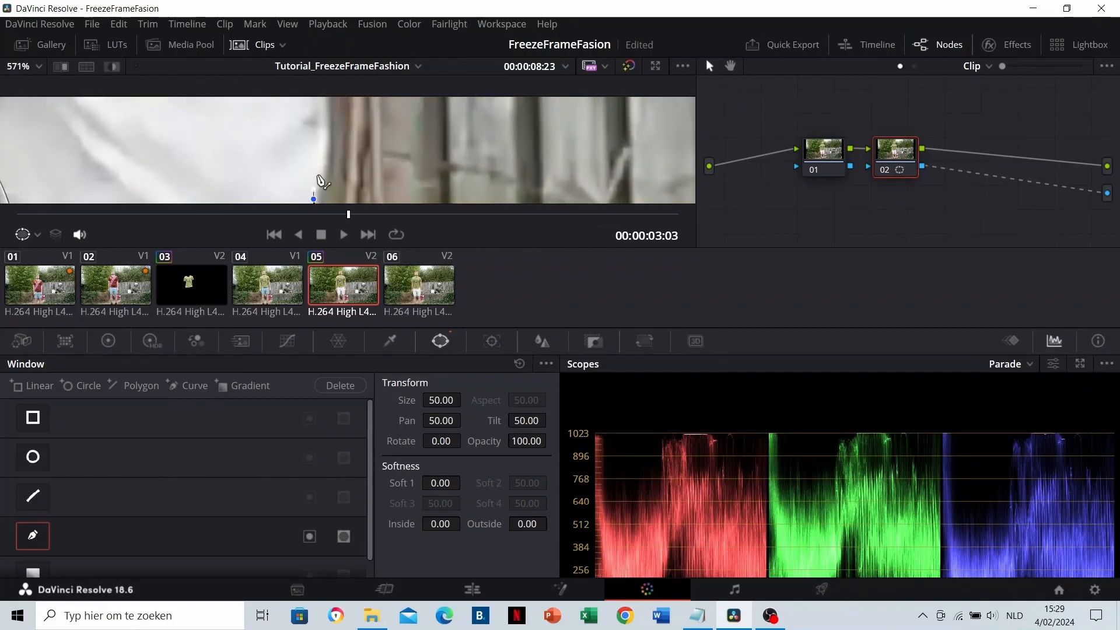
Continue the curve up the right outer side of the shorts, following the edge beside the hand.
scroll(310, 158, "down", 1)
scroll(368, 165, "down", 2)
left_click_drag(344, 125, 380, 184)
scroll(349, 140, "up", 2)
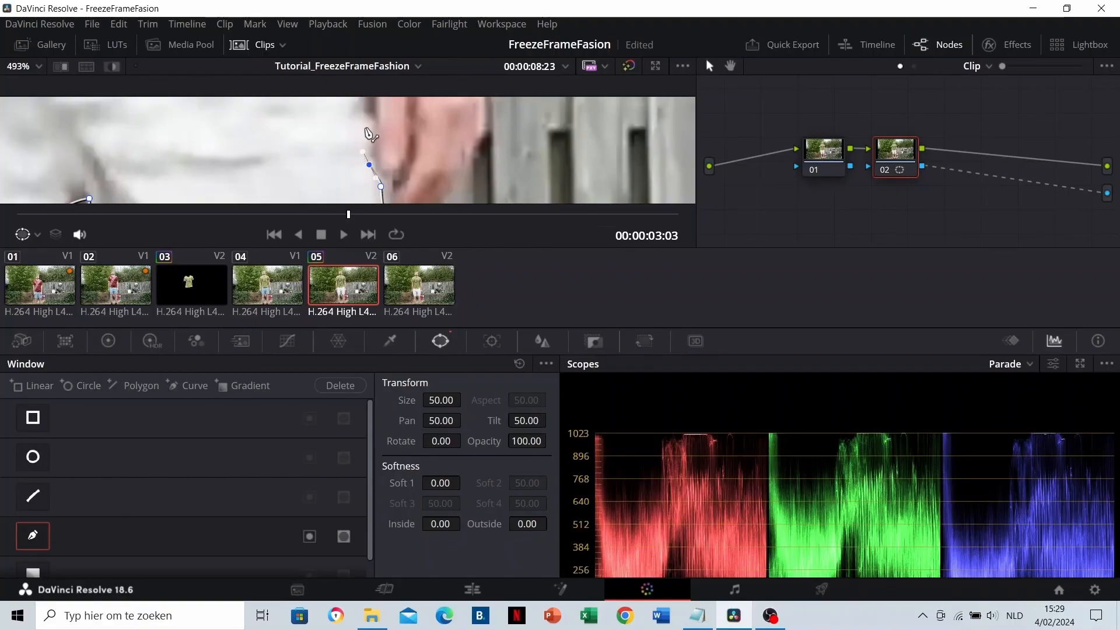
left_click_drag(331, 153, 329, 174)
left_click(365, 152)
scroll(330, 146, "down", 1)
scroll(329, 145, "up", 2)
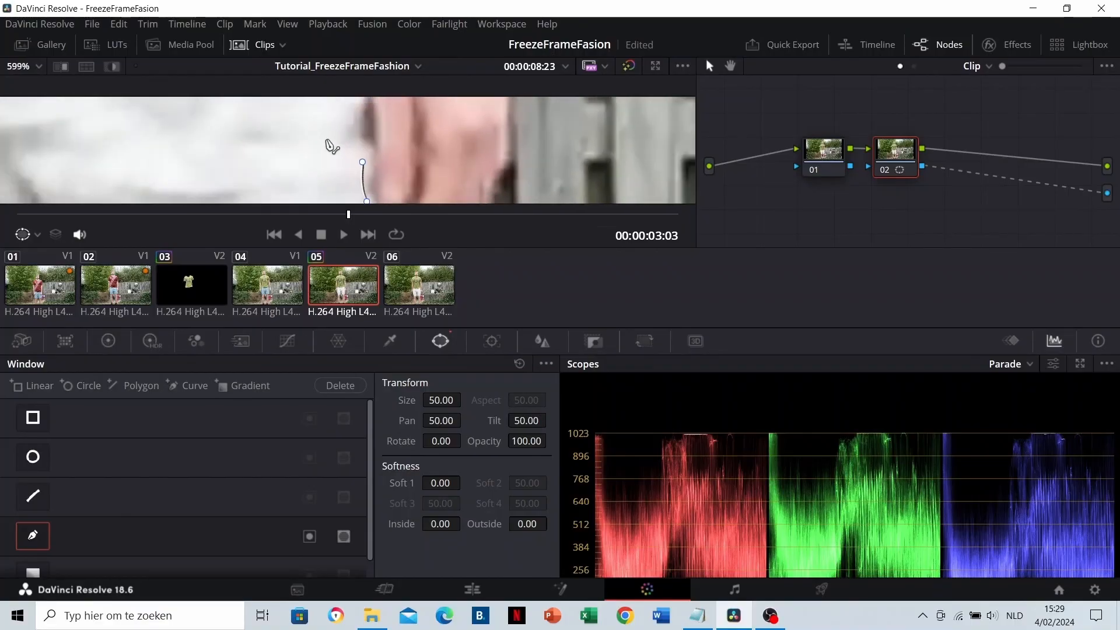
scroll(331, 146, "down", 3)
left_click(385, 155)
left_click_drag(328, 135, 357, 164)
Trace the curve around the upper right corner of the shorts and along the shirt's hem to the drawstring.
scroll(361, 168, "up", 4)
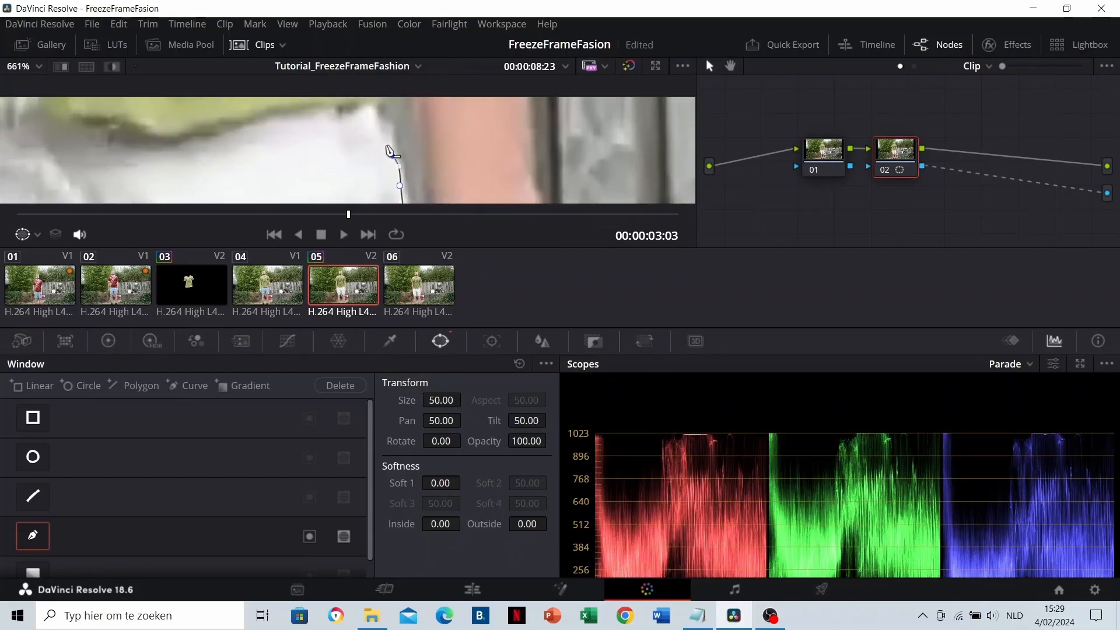
left_click(371, 112)
left_click_drag(371, 114, 457, 129)
left_click(409, 132)
left_click(343, 142)
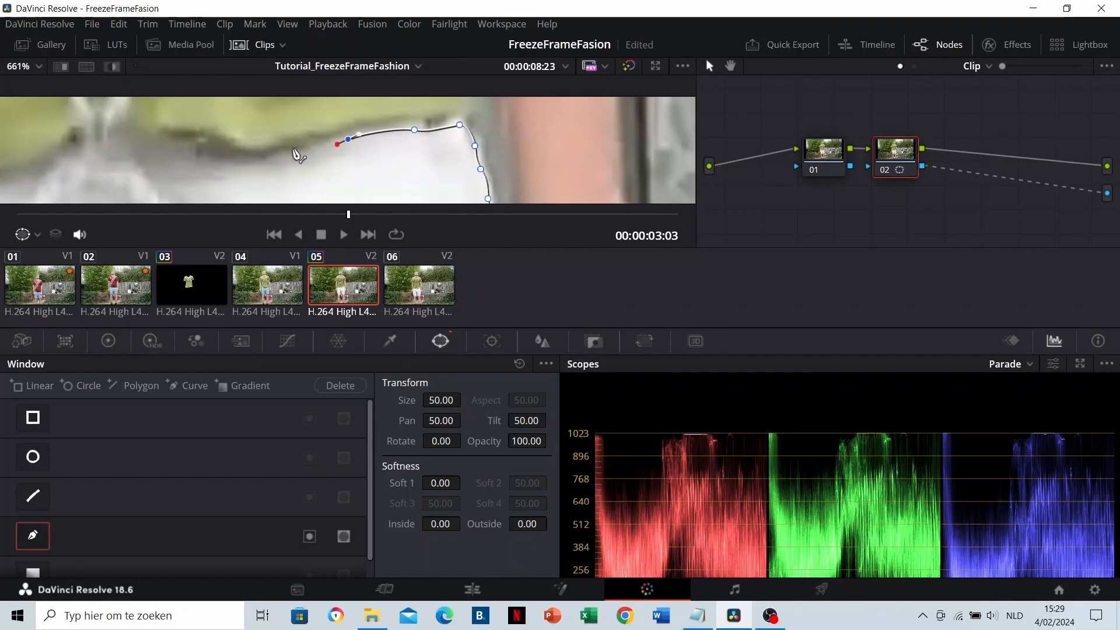
left_click_drag(295, 154, 445, 139)
left_click(363, 148)
scroll(360, 151, "down", 4)
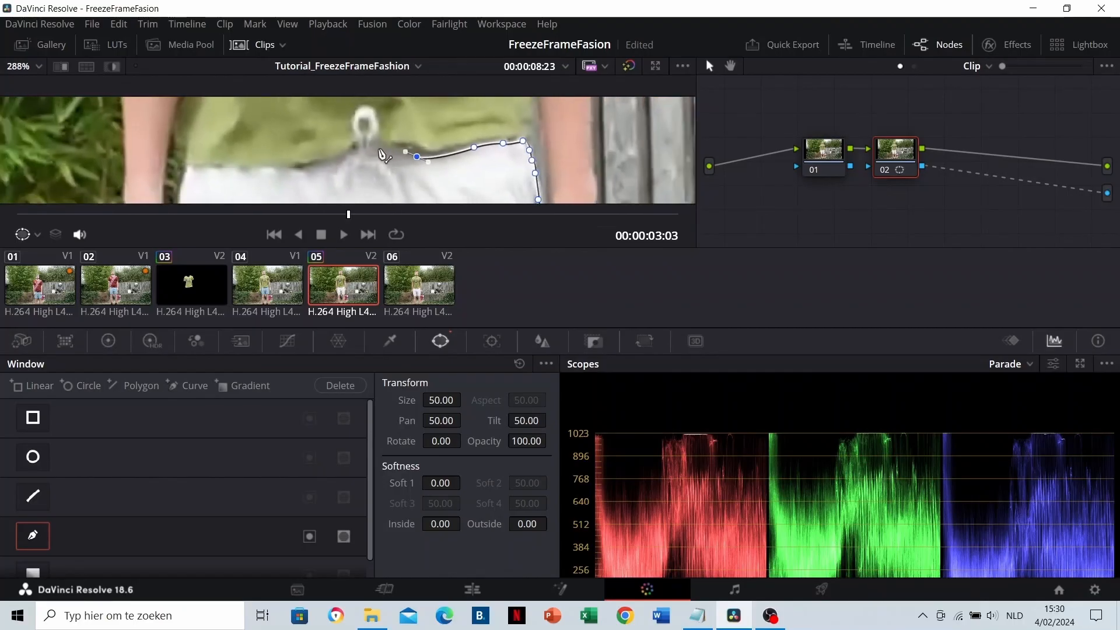
scroll(384, 154, "down", 1)
scroll(352, 173, "up", 4)
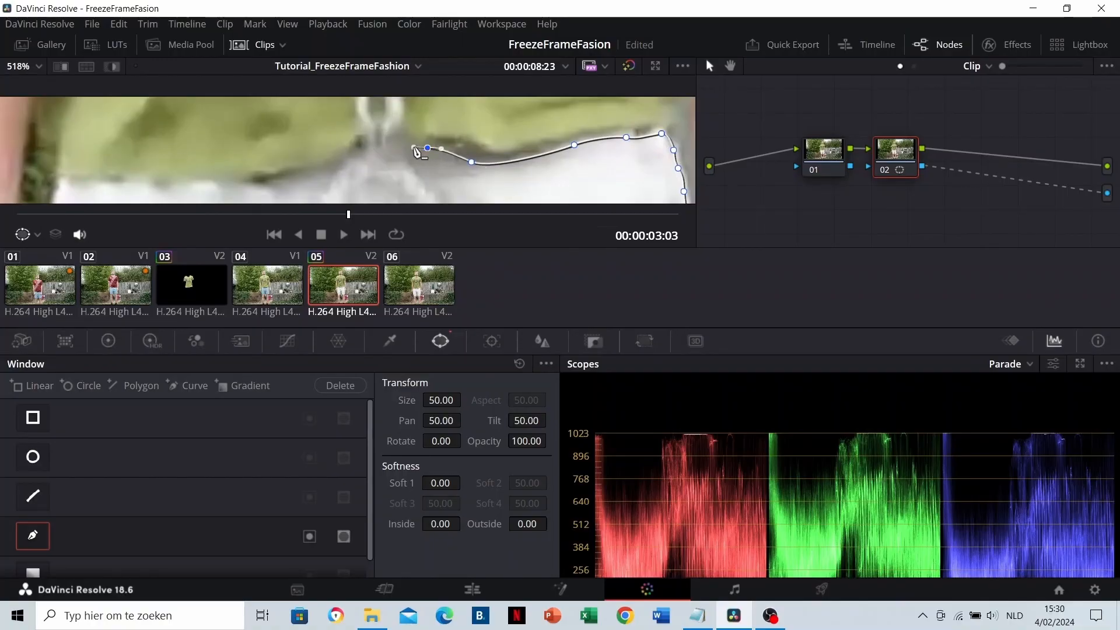
left_click_drag(358, 154, 339, 172)
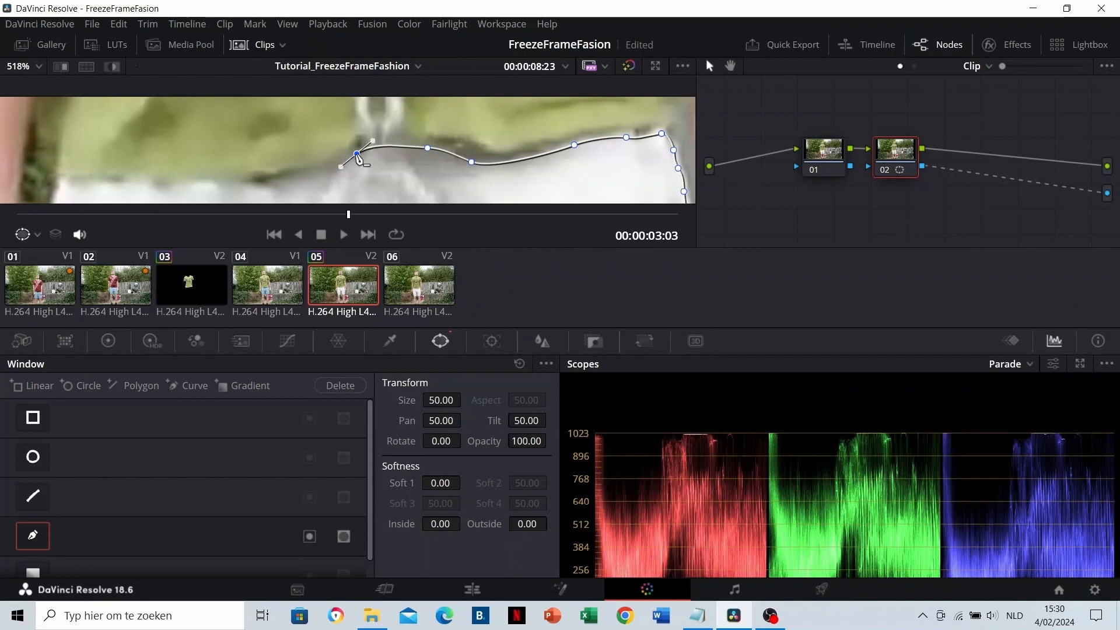
Save the project.
scroll(362, 157, "down", 4)
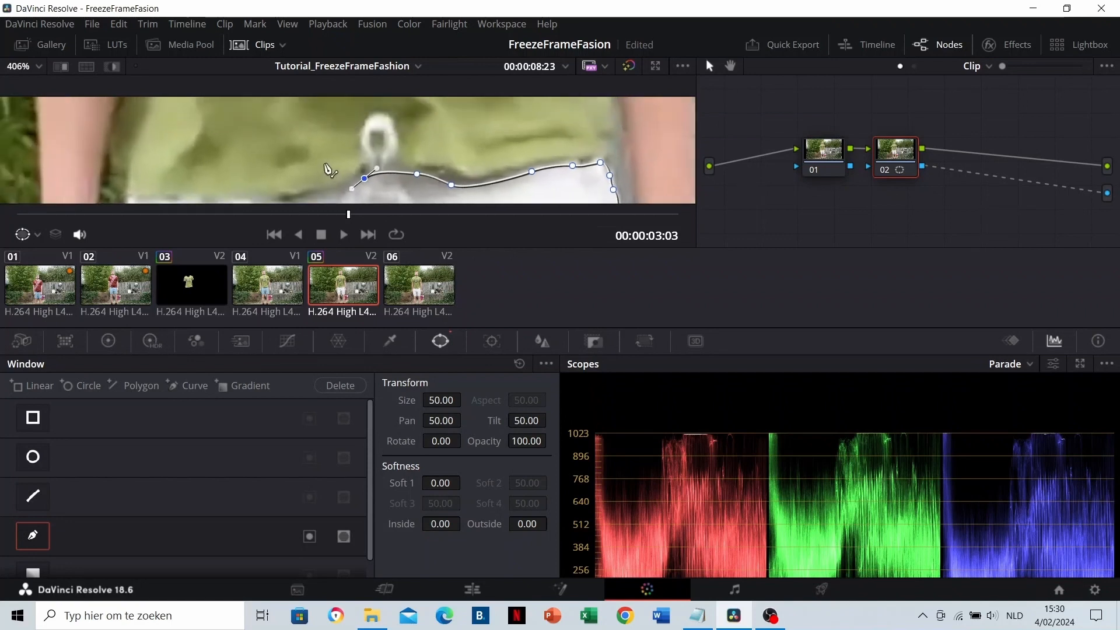
scroll(321, 166, "down", 5)
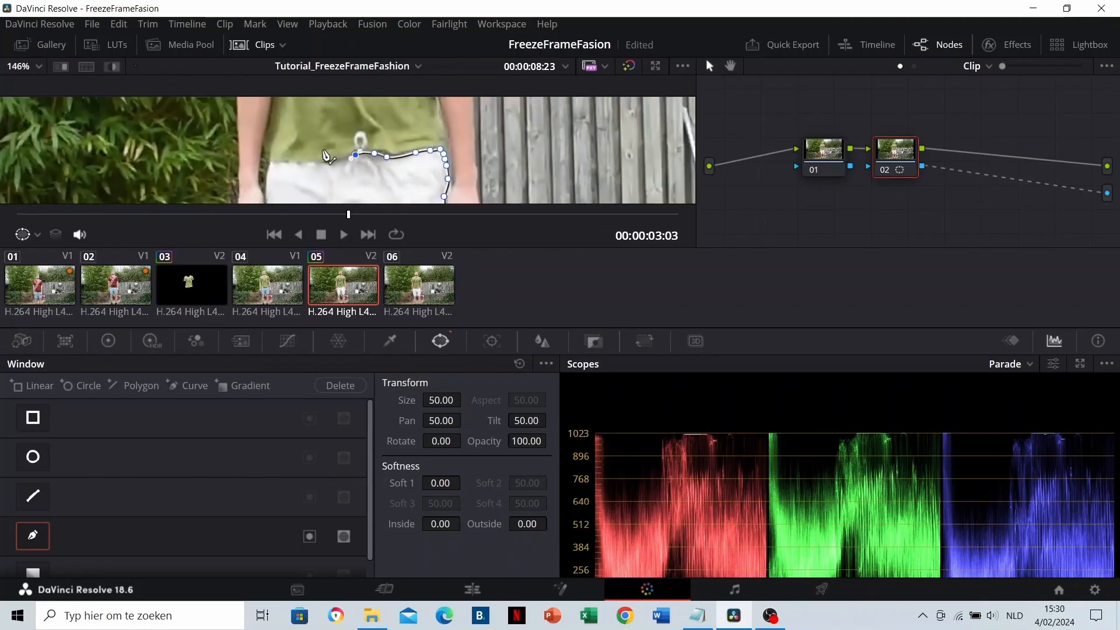
key("ctrl+s")
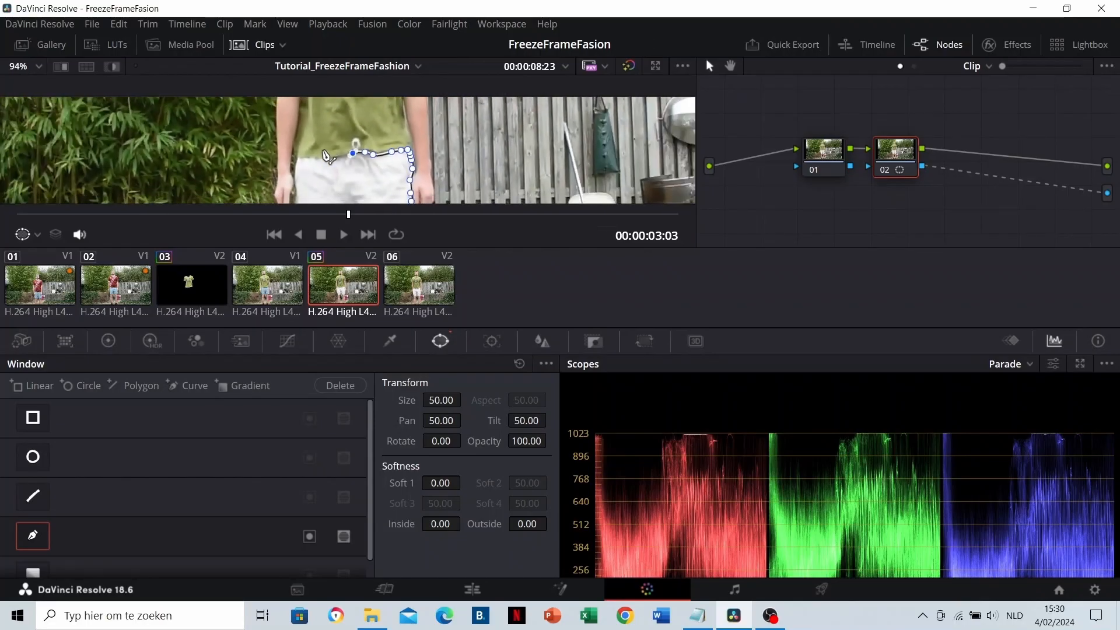
Continue the curve from the drawstring along the waistline to the upper left corner of the shorts.
scroll(327, 156, "up", 8)
left_click_drag(330, 151, 388, 106)
left_click_drag(330, 146, 299, 147)
left_click_drag(191, 154, 248, 131)
left_click_drag(500, 109, 501, 111)
scroll(500, 112, "down", 2)
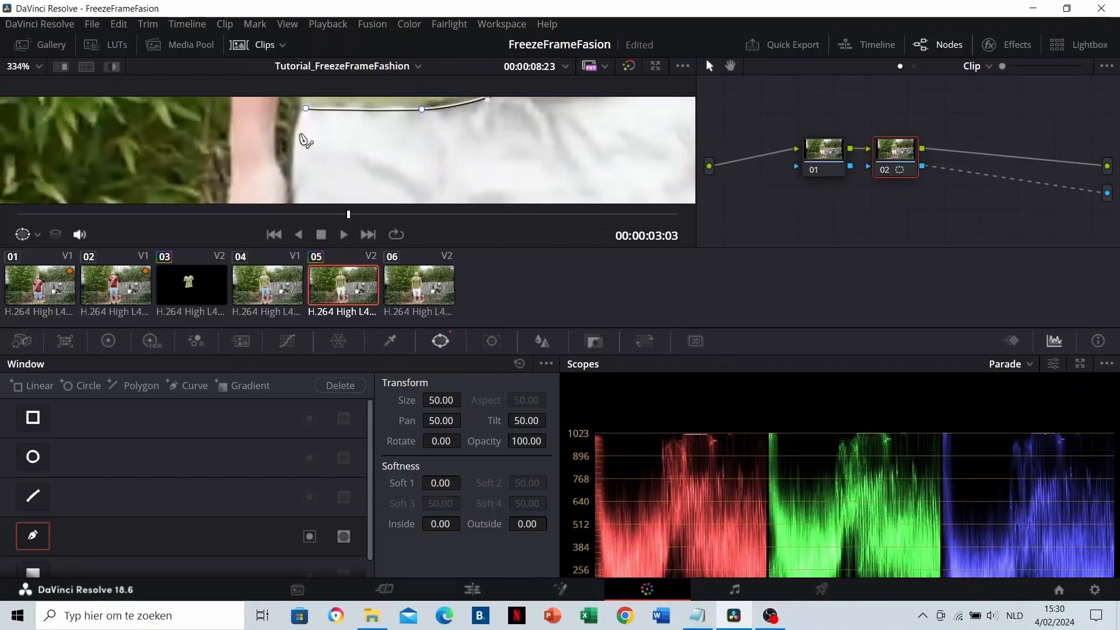
Trace the curve down the left outer side of the shorts, following the edge beside the hand.
left_click(298, 138)
scroll(354, 166, "up", 4)
left_click_drag(354, 166, 411, 197)
mouse_move(327, 155)
left_mouse_down()
mouse_move(321, 111)
mouse_move(300, 113)
mouse_move(328, 142)
left_mouse_up()
left_click(330, 146)
scroll(309, 126, "down", 2)
mouse_move(330, 190)
left_mouse_down()
mouse_move(328, 146)
mouse_move(333, 170)
left_mouse_up()
left_click_drag(318, 193, 328, 110)
Continue the curve down the left leg's outer edge and close it on its first point at the hem.
scroll(318, 145, "down", 2)
left_click(332, 140)
left_click(337, 170)
left_click_drag(343, 192, 335, 140)
left_click(334, 144)
scroll(335, 141, "up", 1)
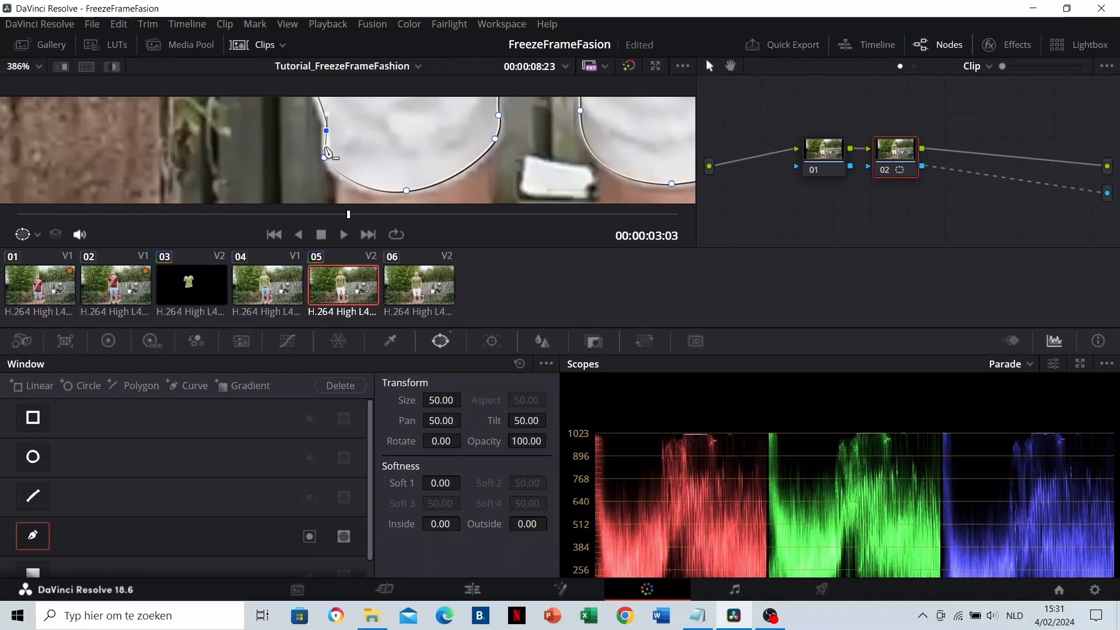
scroll(314, 189, "up", 3)
scroll(313, 188, "down", 1)
left_click_drag(315, 190, 310, 154)
scroll(309, 160, "up", 3)
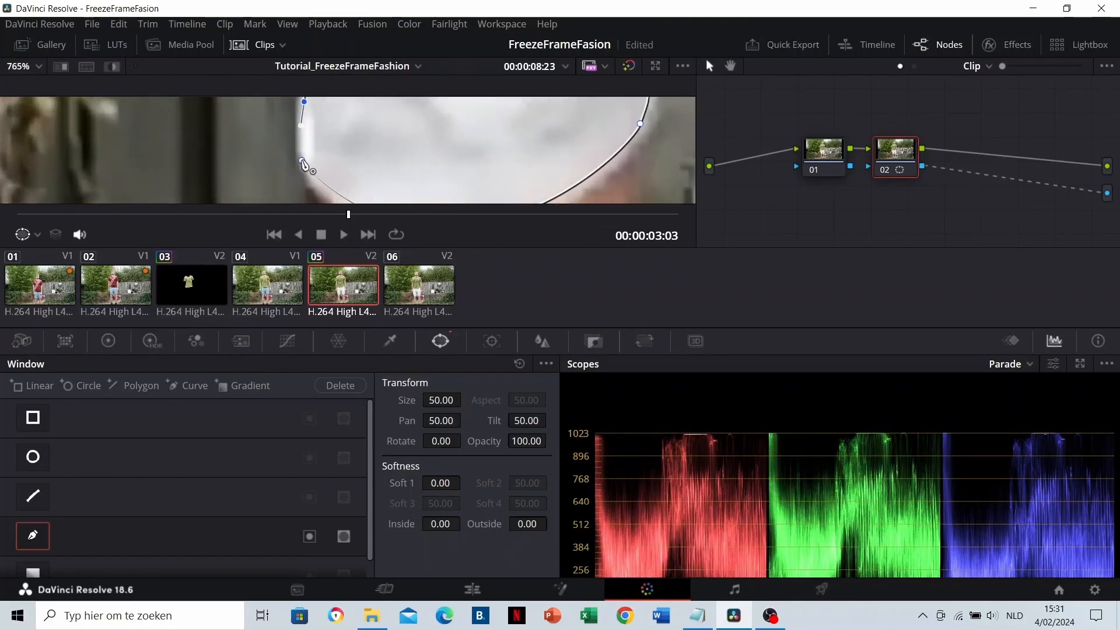
left_click(303, 163)
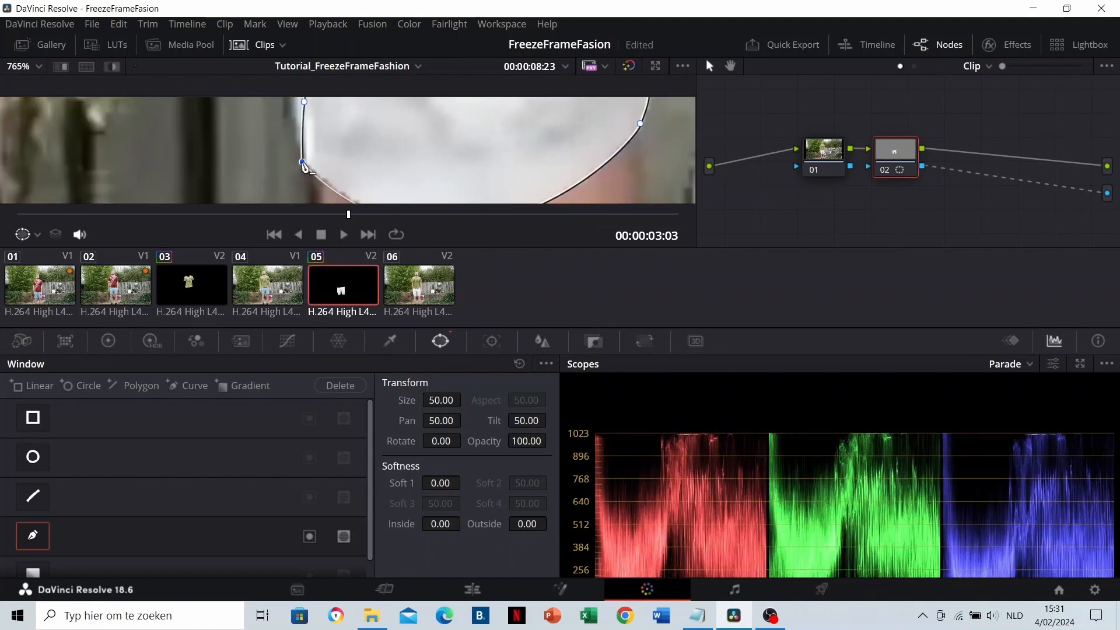
Adjust the closing point at the left leg's hem and check the complete mask around the shorts.
scroll(305, 140, "down", 1)
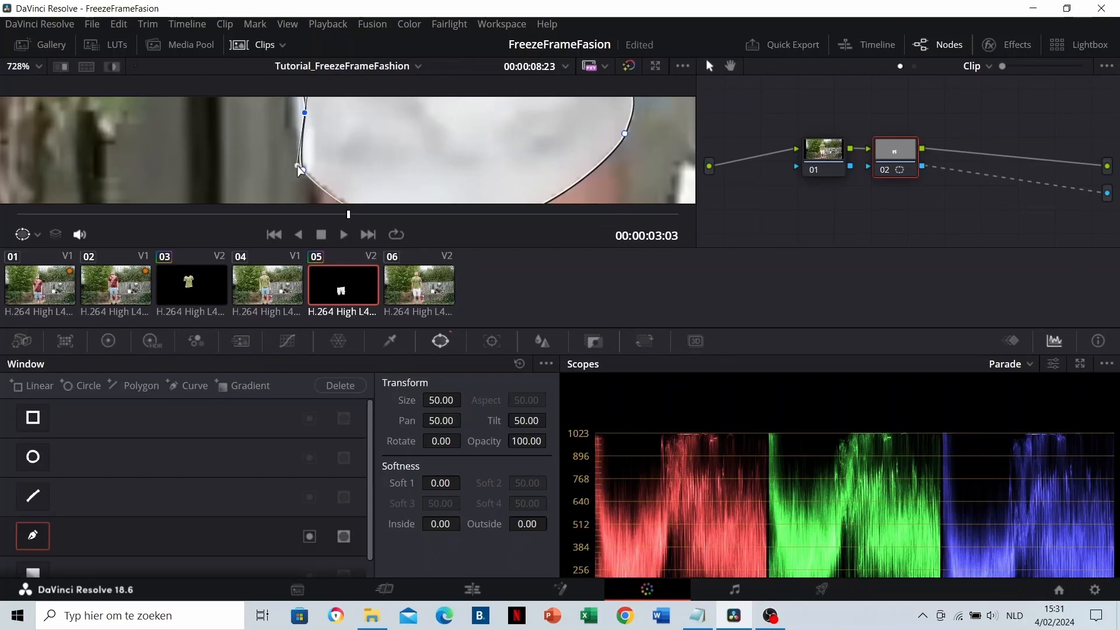
left_click_drag(303, 170, 305, 166)
left_click_drag(262, 136, 244, 103)
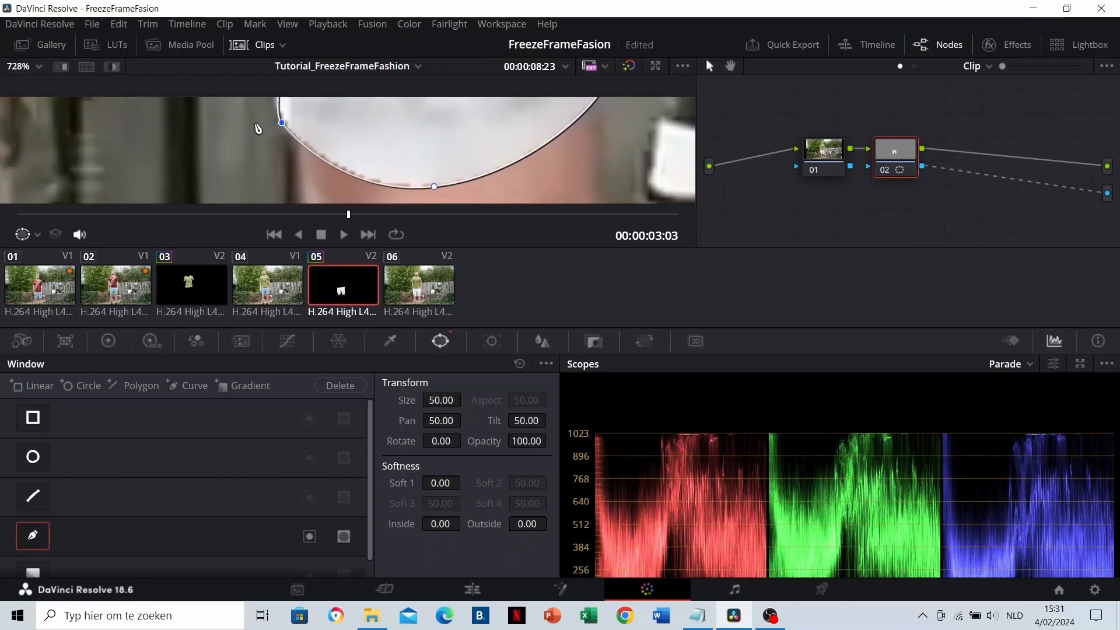
scroll(259, 124, "down", 8)
scroll(261, 139, "down", 5)
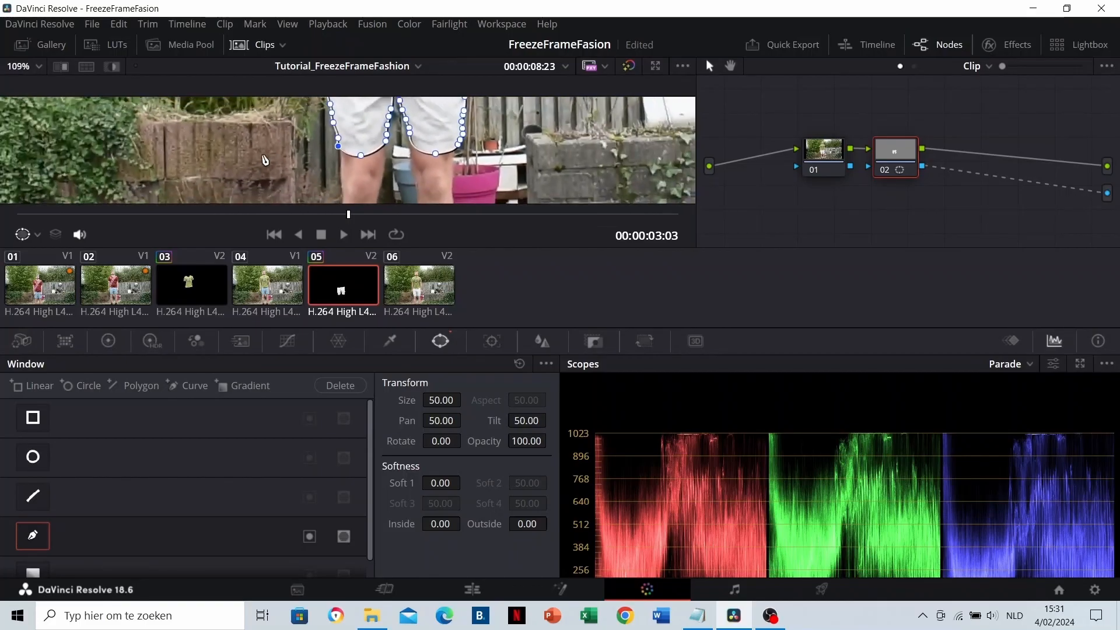
left_click_drag(290, 129, 292, 154)
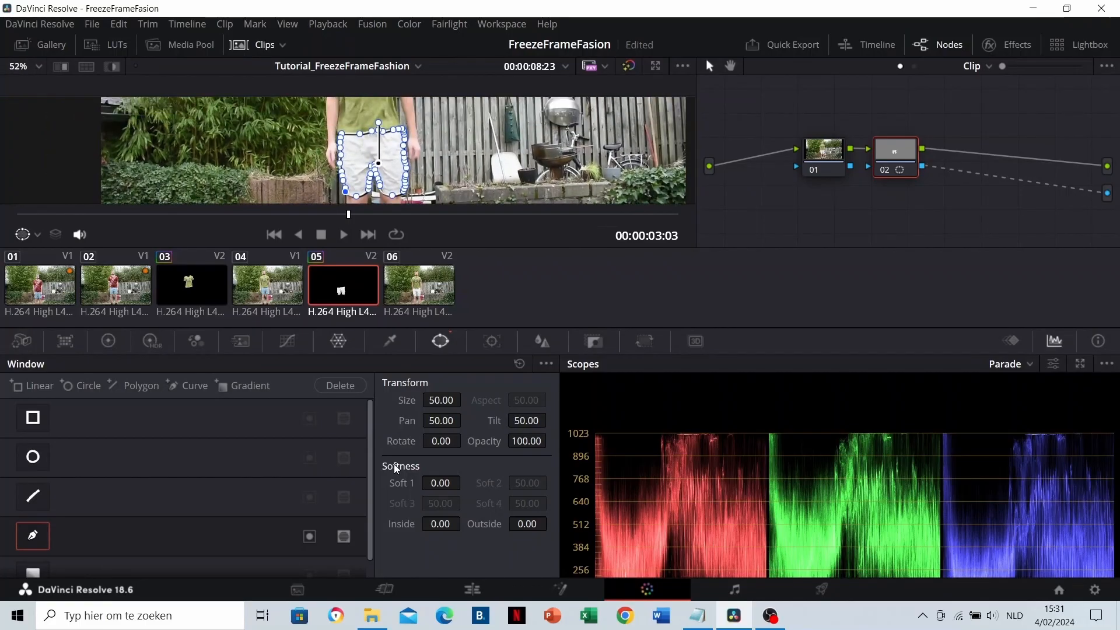
Return to timeline editing and select the frozen white-shorts clip on Video 2.
left_click(480, 591)
left_click(691, 475)
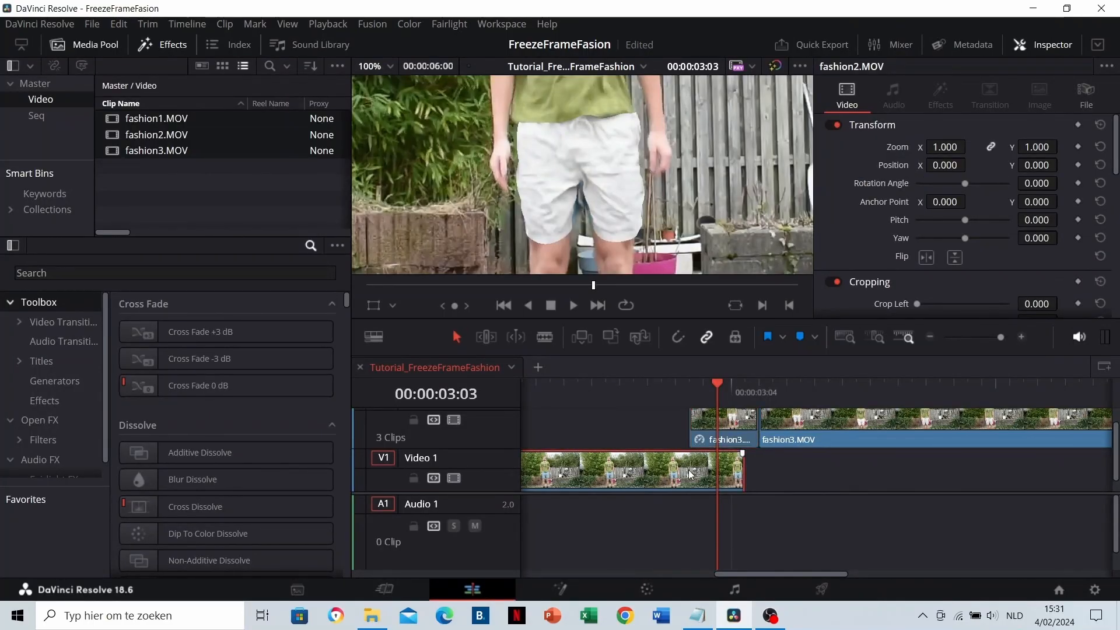
left_click(459, 478)
left_click(459, 478)
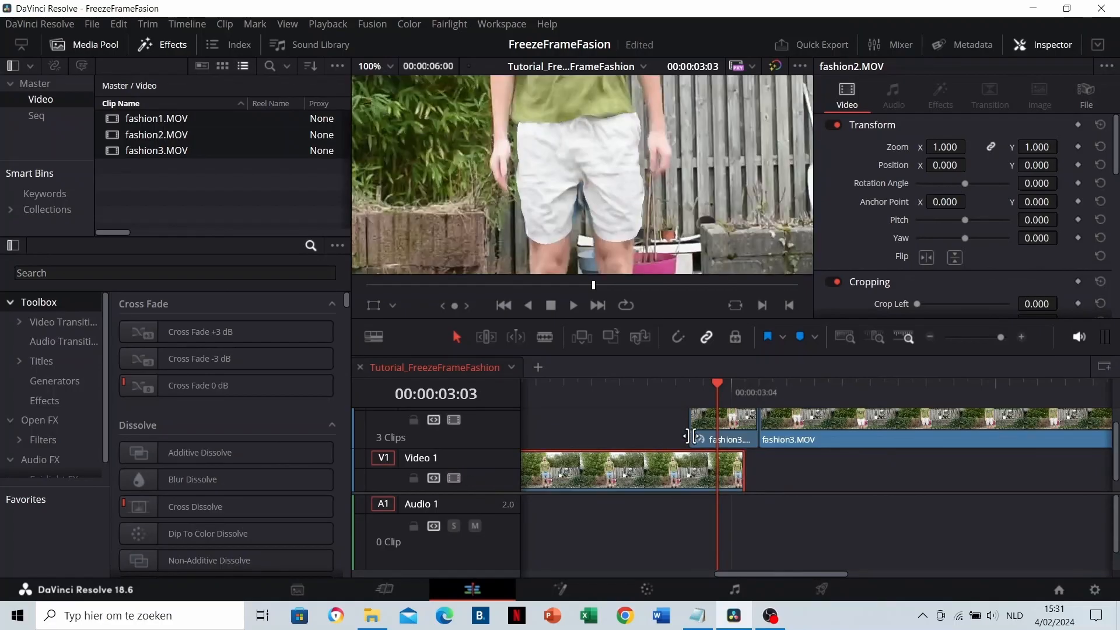
left_click(739, 437)
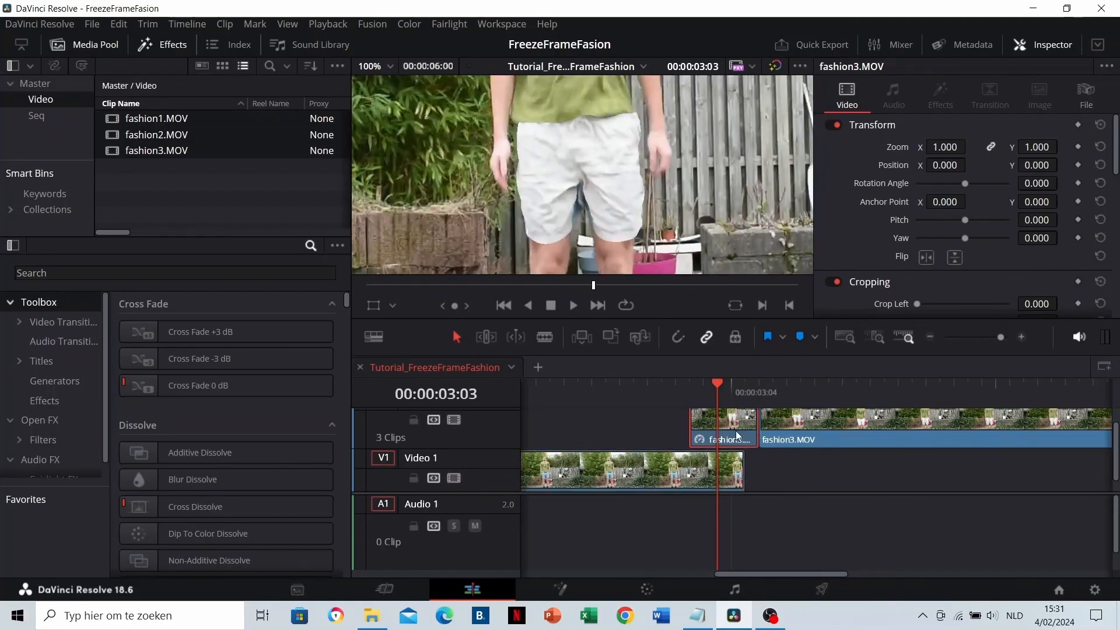
Play back the transition from the green-shirt clip into the frozen shorts.
left_click(660, 397)
key("space")
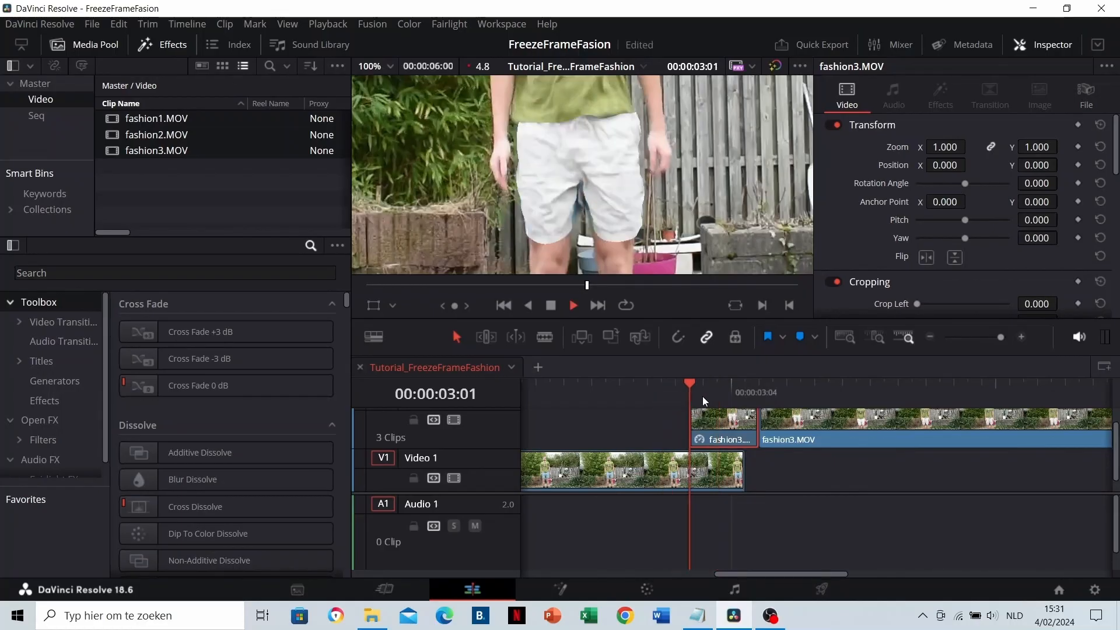
left_click(752, 394)
scroll(727, 428, "up", 1)
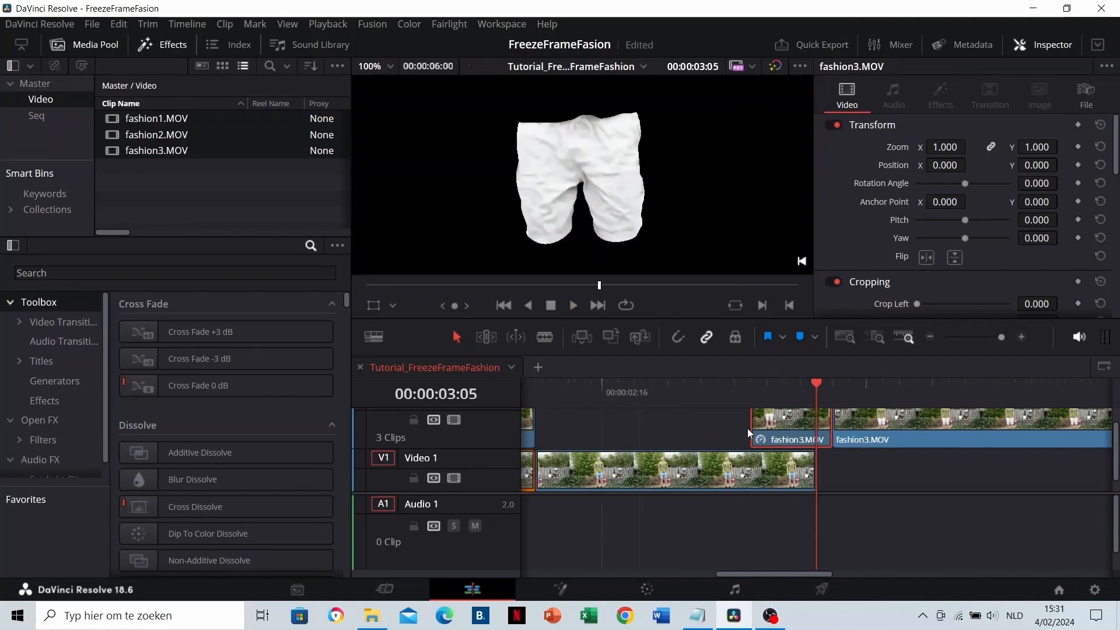
left_click_drag(819, 388, 813, 391)
left_click(667, 399)
key("space")
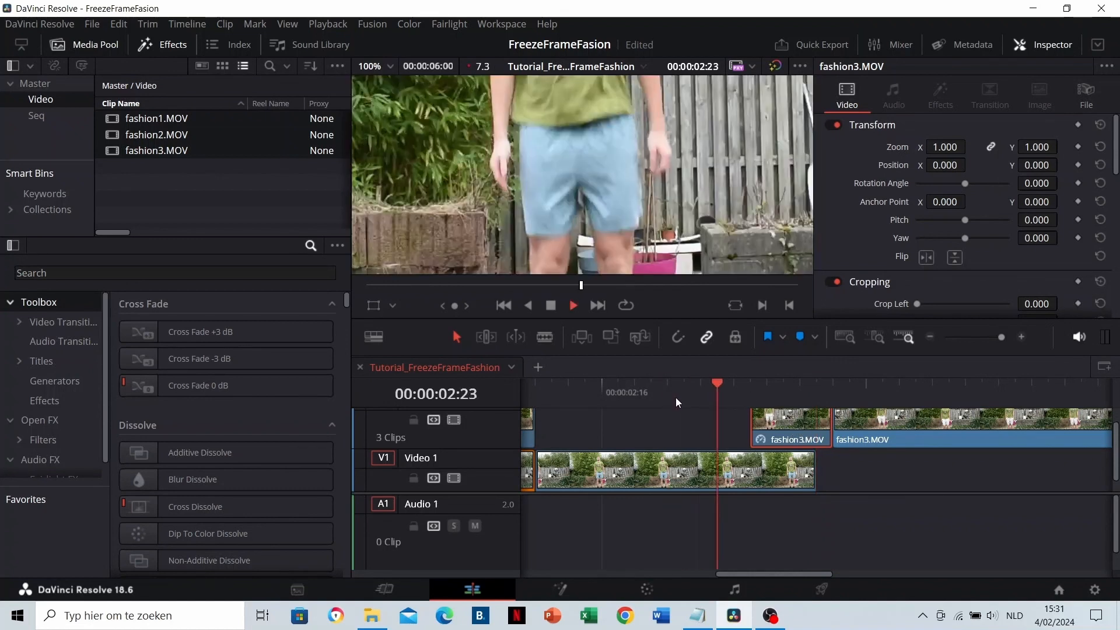
key("space")
key("space")
key("space")
key("space")
key("space")
Keyframe the frozen shorts' X position from -420 at 00:00:03:01 to 0 at 00:00:03:05 and preview the slide.
left_click(815, 399)
mouse_move(815, 398)
left_mouse_down()
mouse_move(781, 398)
mouse_move(825, 397)
left_mouse_up()
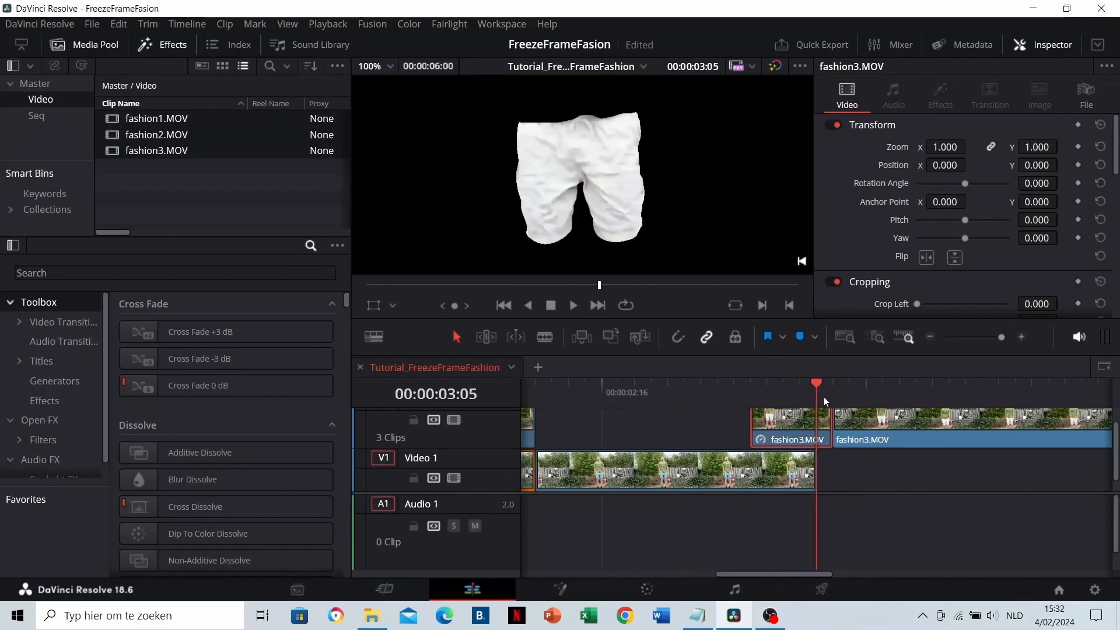
left_click(1079, 165)
left_click(751, 393)
left_click_drag(945, 165, 887, 165)
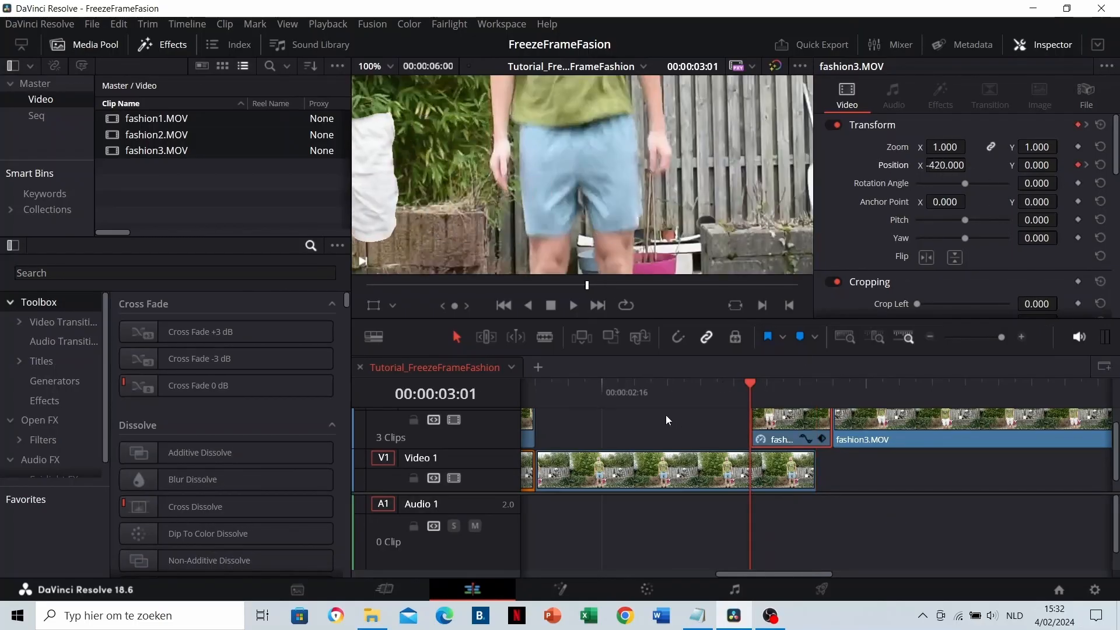
left_click(664, 395)
key("space")
key("space")
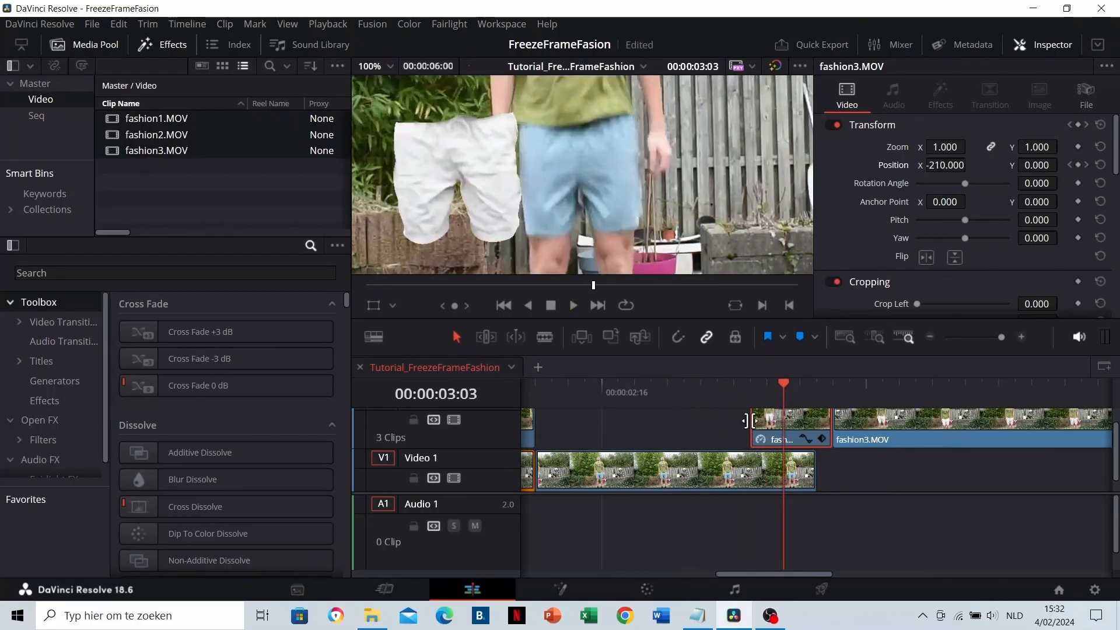
Move the frozen shorts and the following fashion3 clip one frame earlier on Video 2 and preview the swap.
left_click(870, 426, "ctrl")
left_click_drag(856, 433, 839, 434)
left_click(642, 399)
key("space")
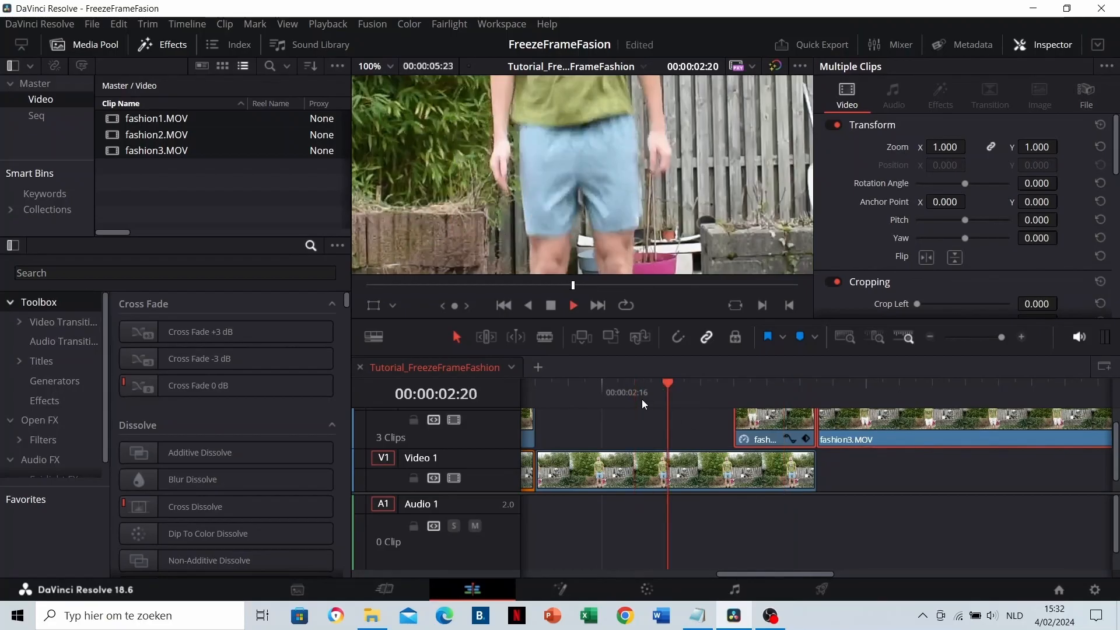
left_click(641, 399)
key("space")
left_click(637, 398)
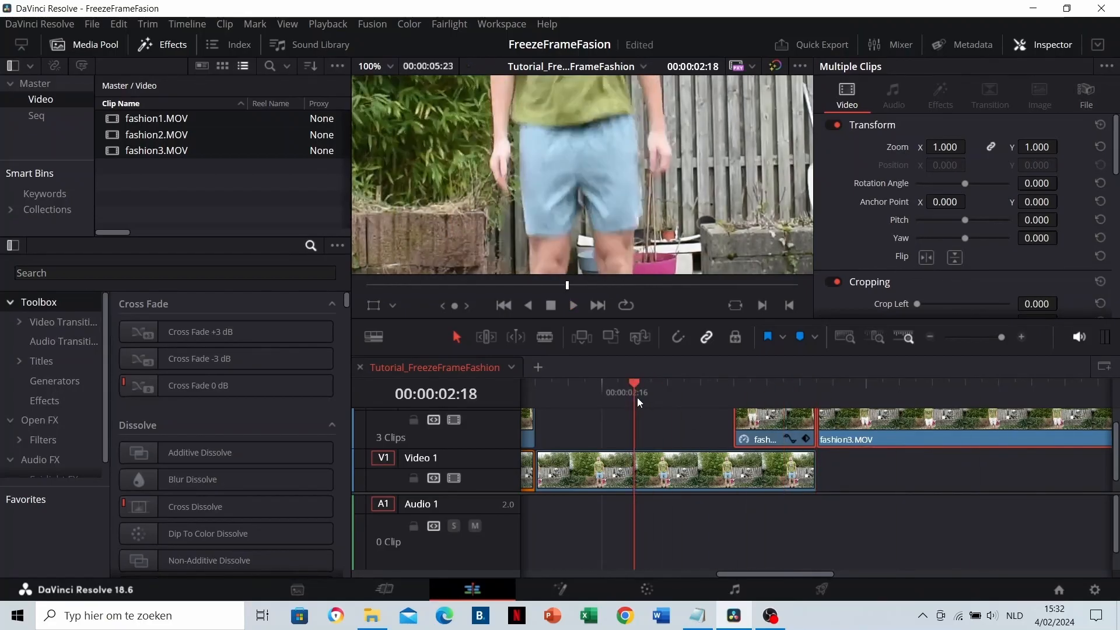
Play back the timeline from before the shirt swap through the shorts swap to judge their spacing.
scroll(727, 442, "down", 3)
scroll(740, 454, "right", 1)
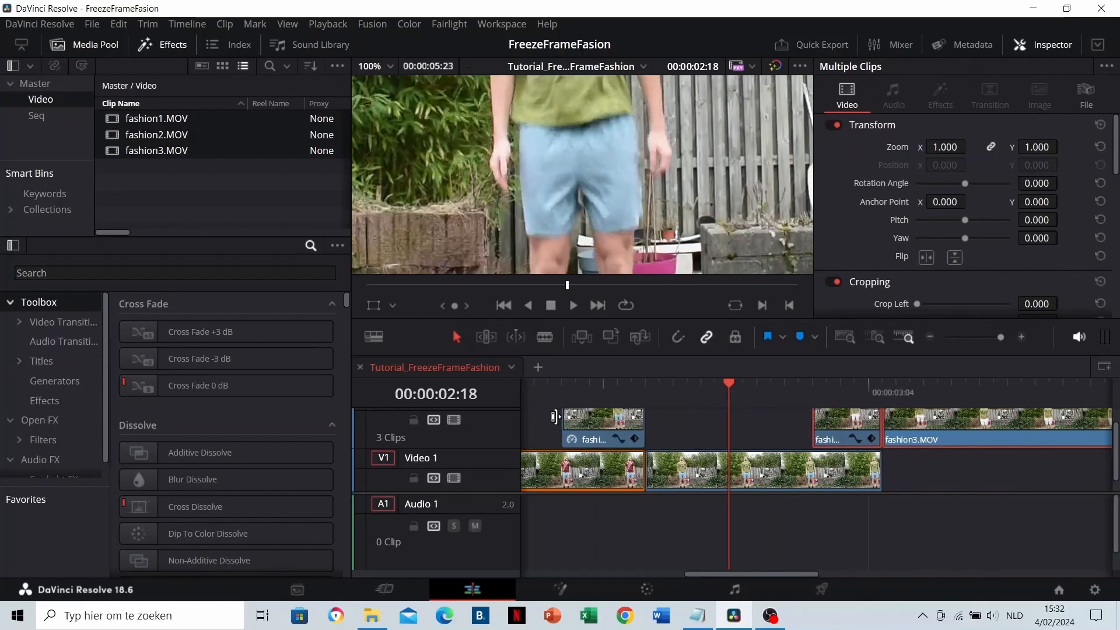
left_click(548, 385)
left_click(688, 433)
scroll(734, 436, "down", 5)
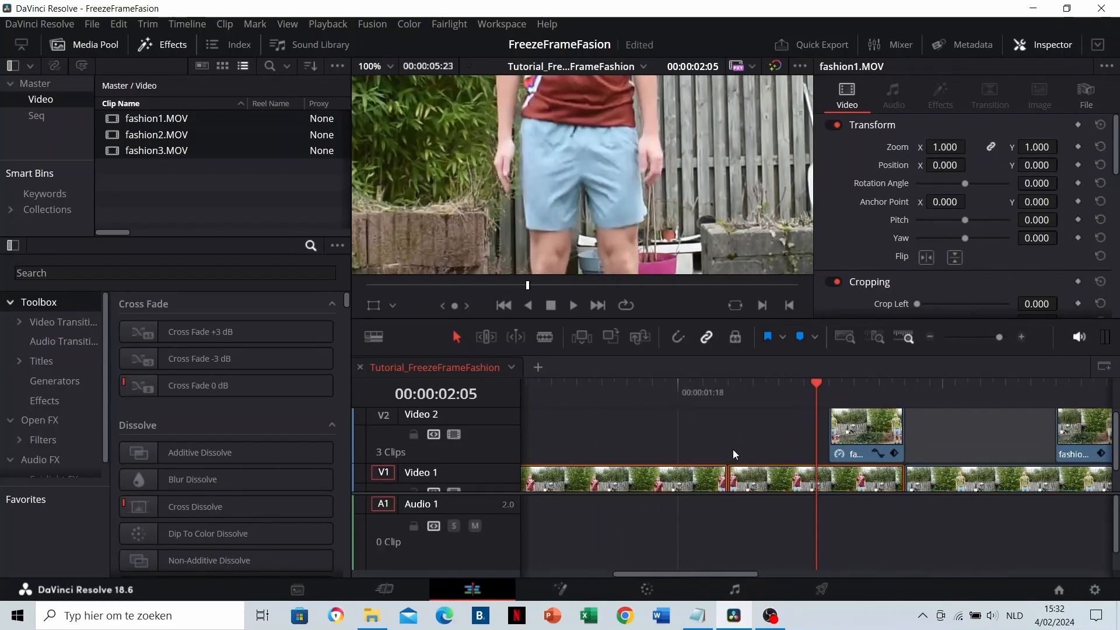
scroll(724, 458, "right", 3)
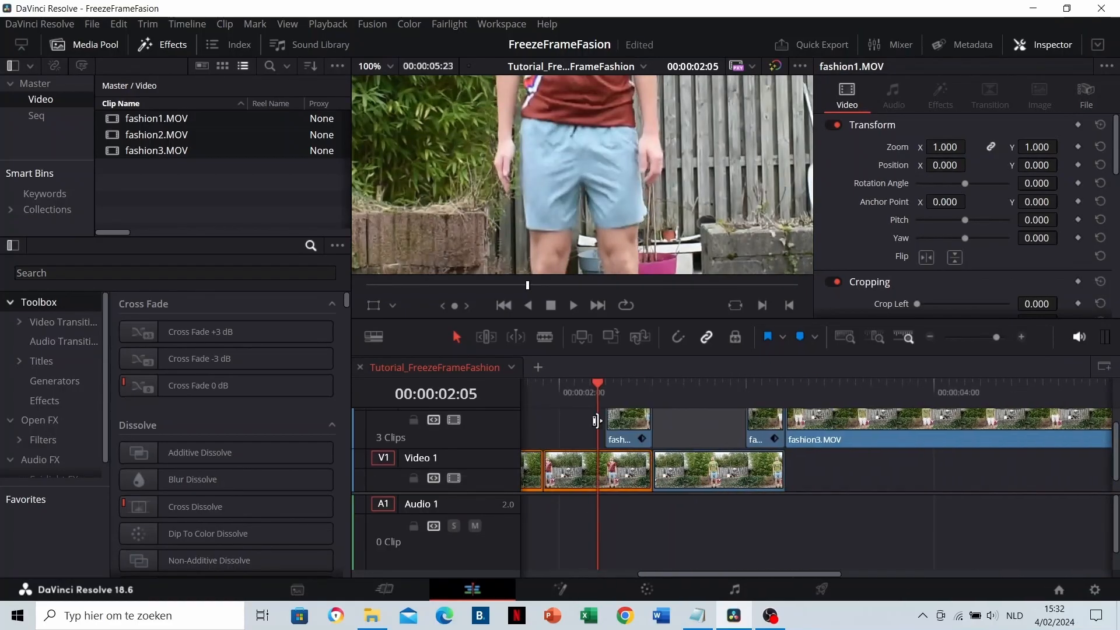
left_click(538, 403)
key("space")
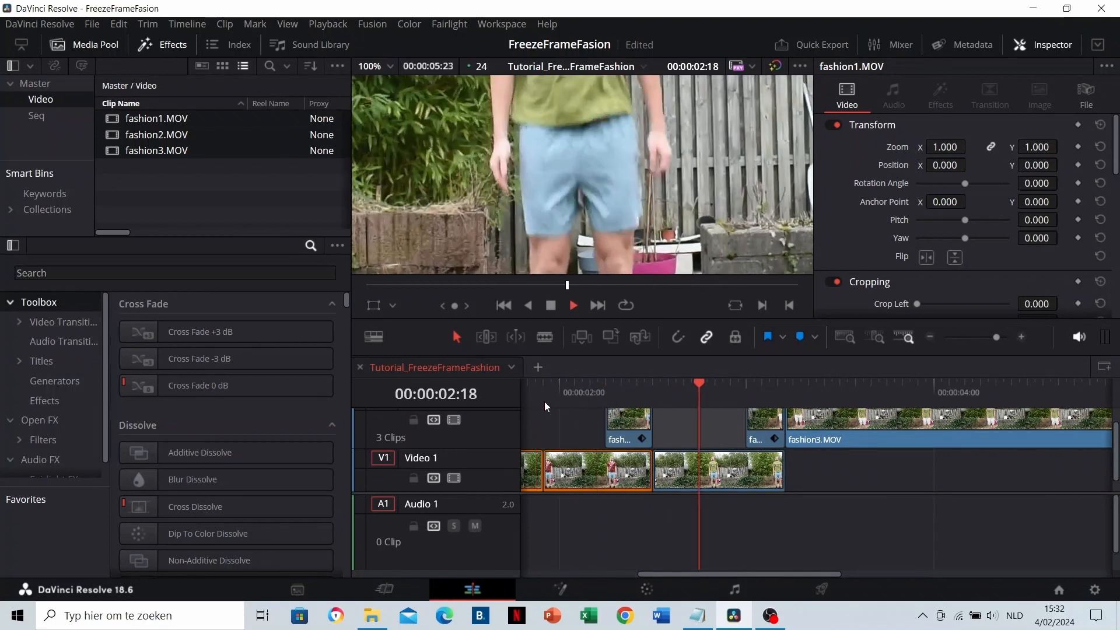
Trim nine frames from the start of the green-shirt clip on Video 1 and shift it with both fashion3 clips earlier to close the gap.
left_click_drag(675, 403, 699, 399)
scroll(766, 467, "left", 2)
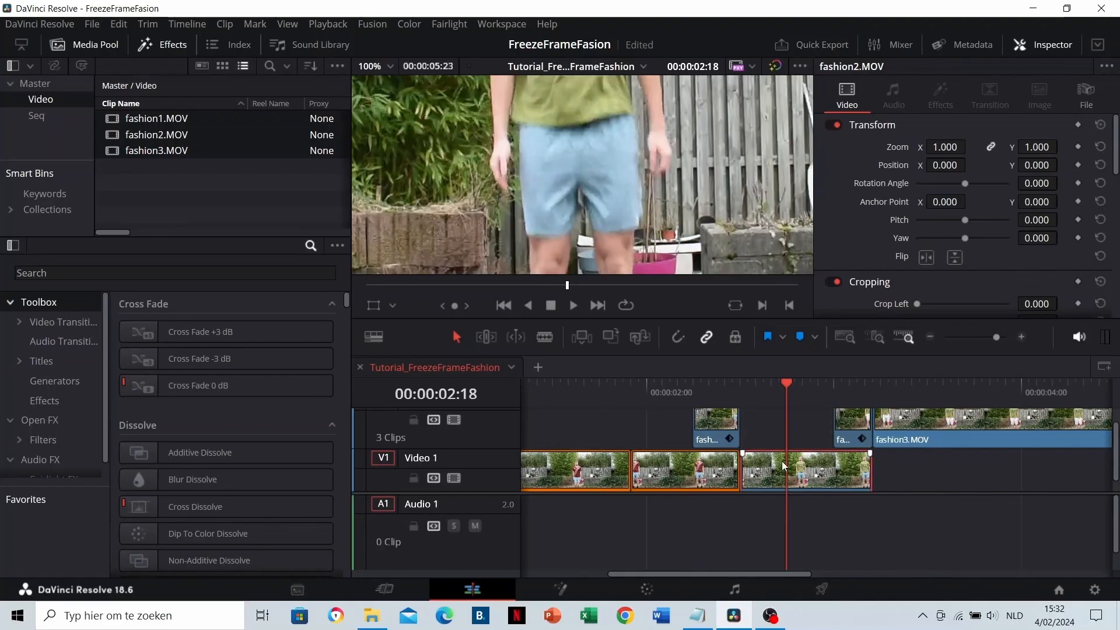
left_click_drag(776, 397, 812, 398)
left_click_drag(778, 433, 855, 432)
Review the tightened shirt and shorts swaps with the full frame shown in the viewer.
left_click(629, 387)
key("space")
left_click(596, 390)
left_click(597, 390)
left_click_drag(596, 390, 785, 392)
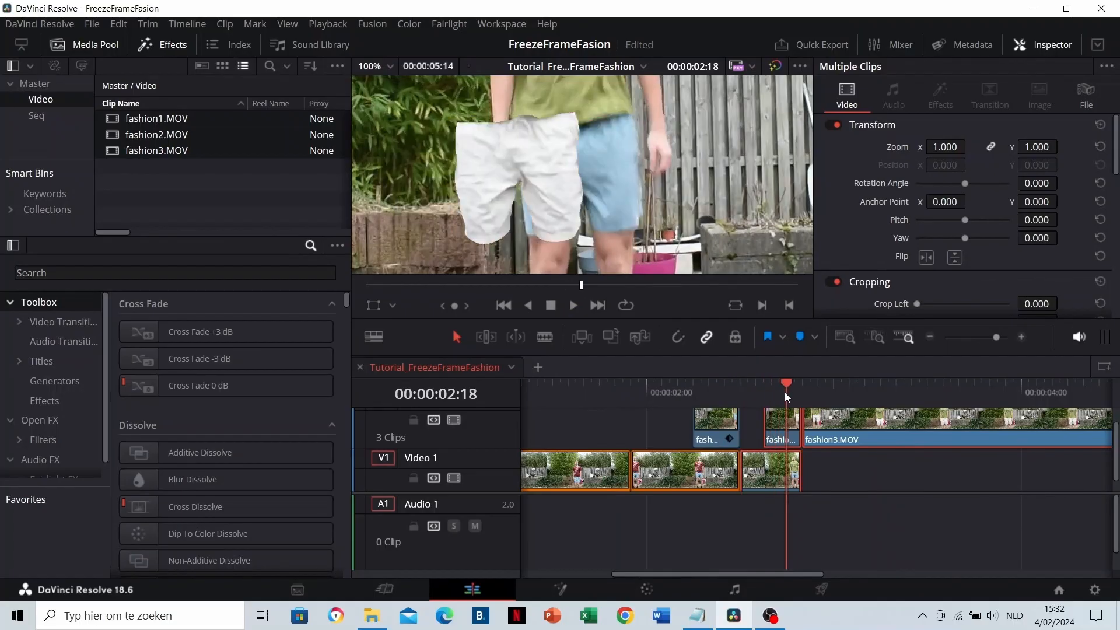
scroll(568, 138, "down", 6)
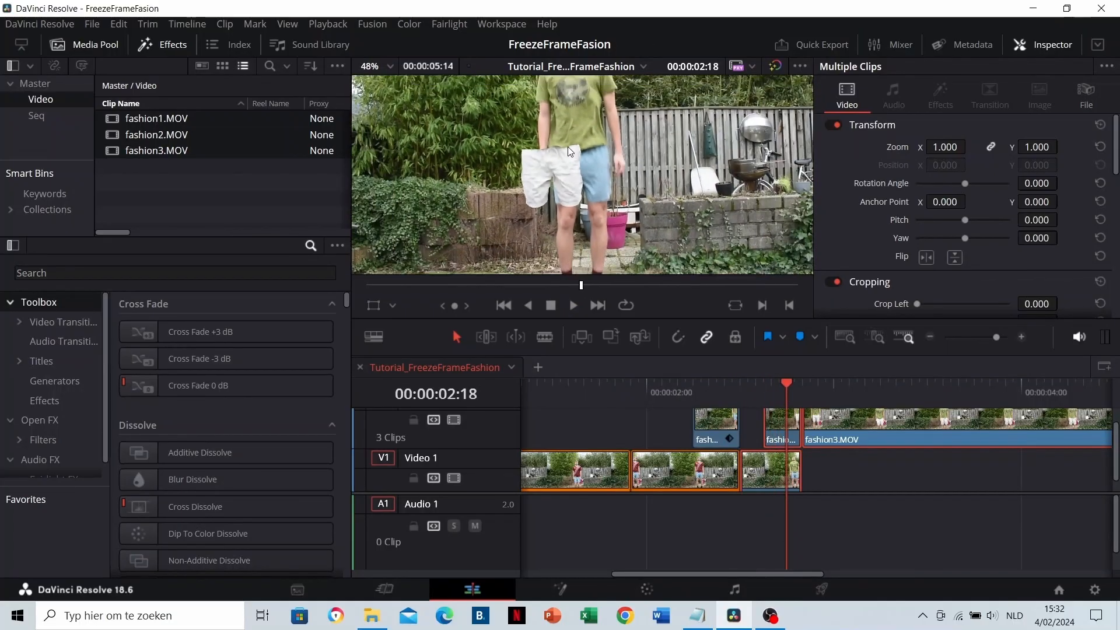
scroll(590, 187, "down", 1)
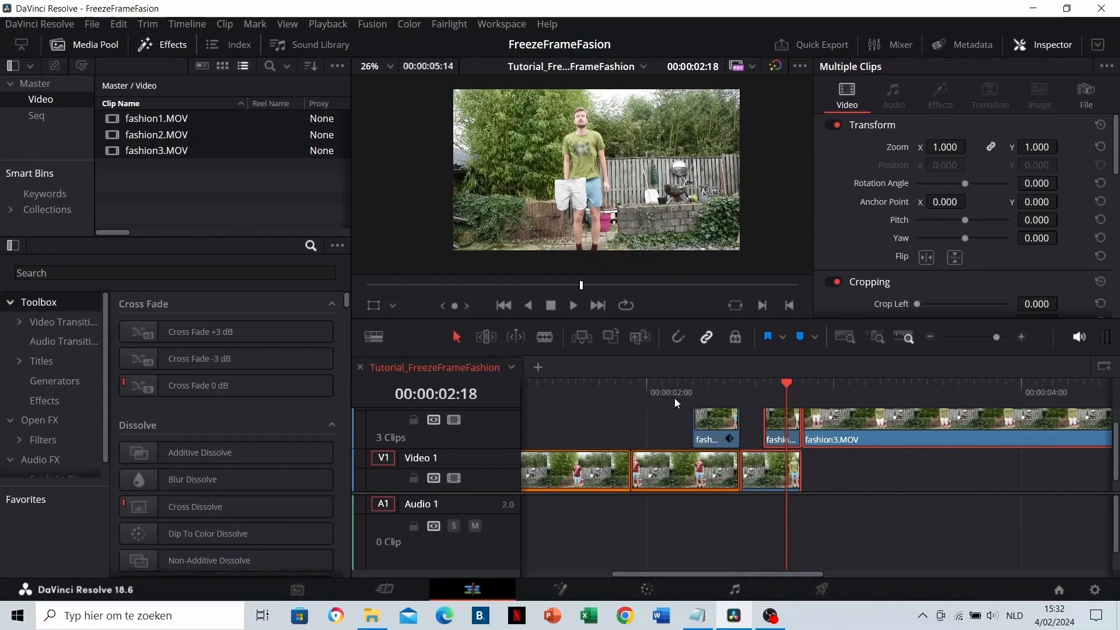
left_click(612, 401)
key("space")
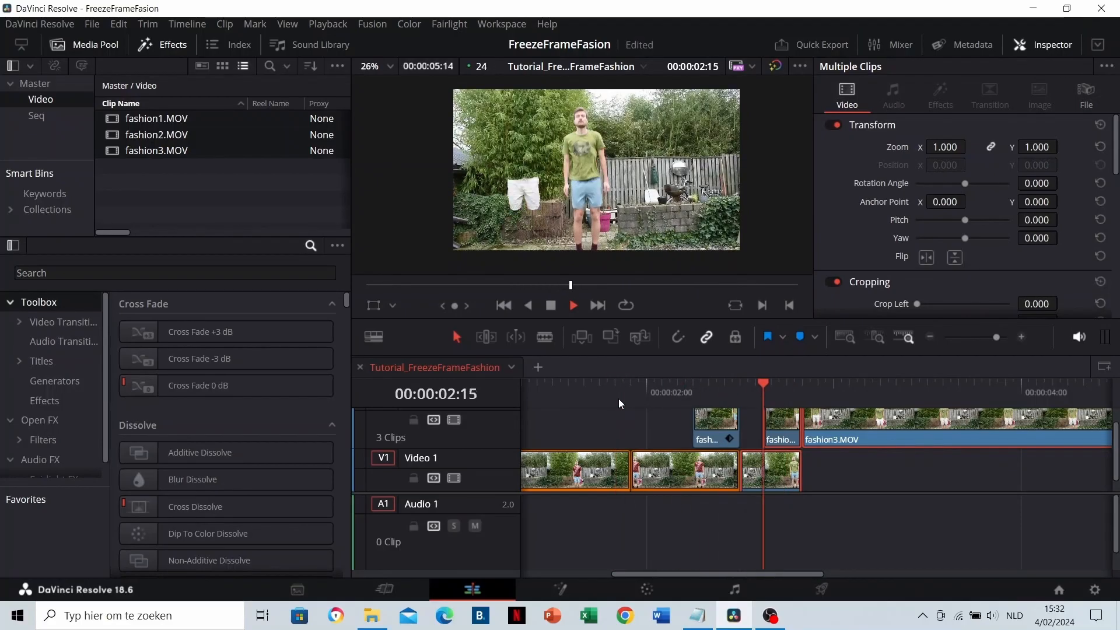
left_click(618, 398)
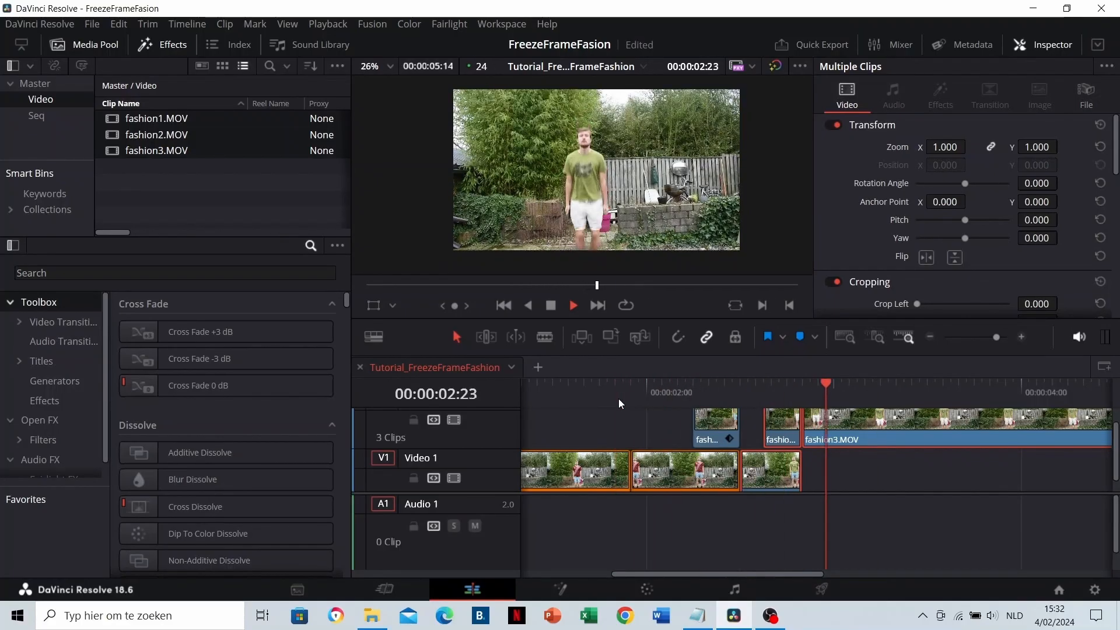
Set the frozen shorts' starting X position to 411 at 00:00:02:15.
left_click(765, 392)
key("space")
scroll(811, 429, "up", 5)
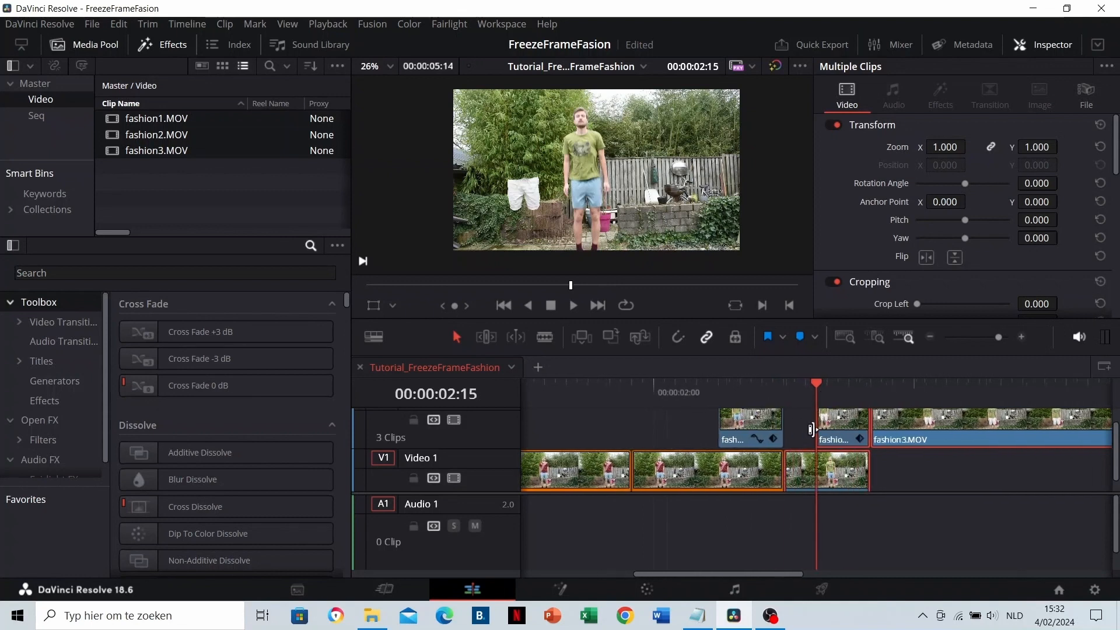
left_click(824, 422)
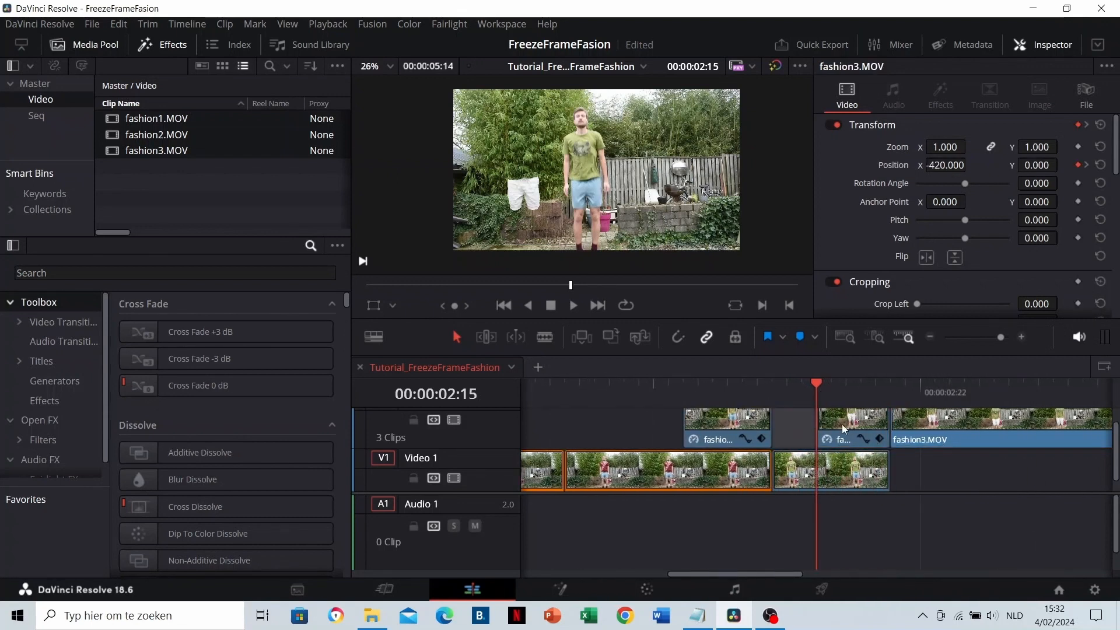
scroll(758, 431, "up", 2)
scroll(755, 436, "right", 2)
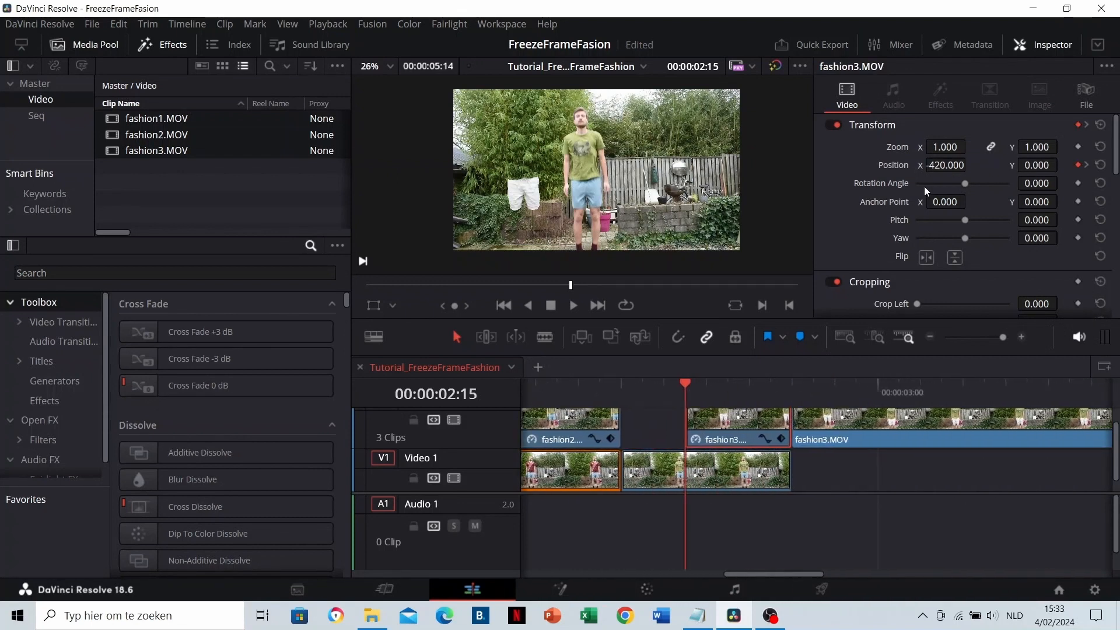
left_click_drag(970, 165, 1082, 164)
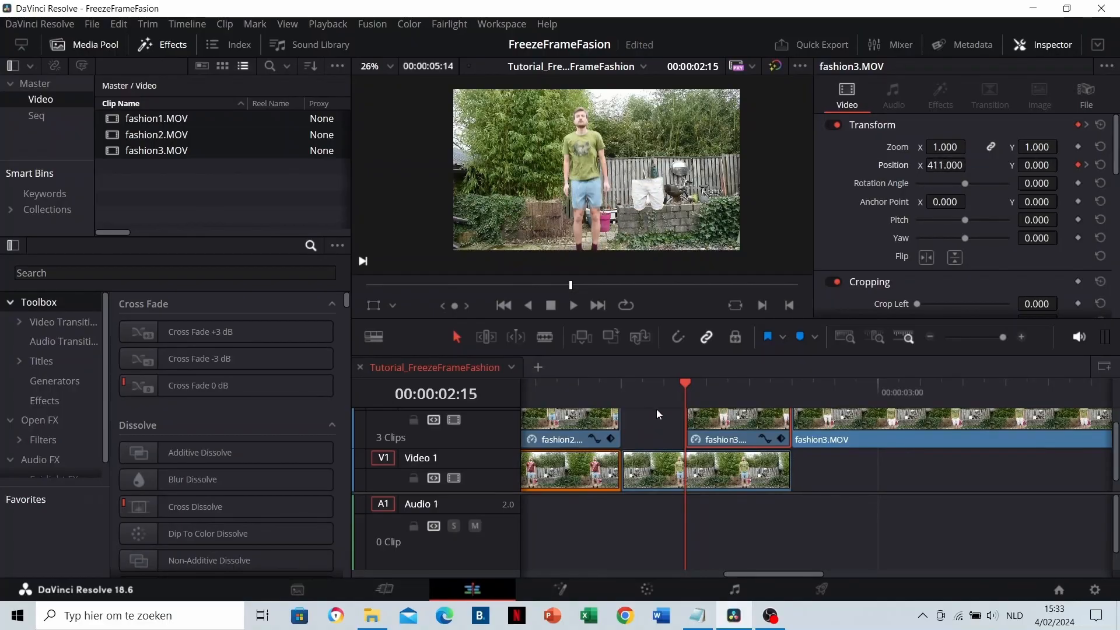
Play back both swaps to check the shorts sliding in from the opposite side of the shirt.
scroll(707, 426, "up", 2)
left_click(605, 391)
key("space")
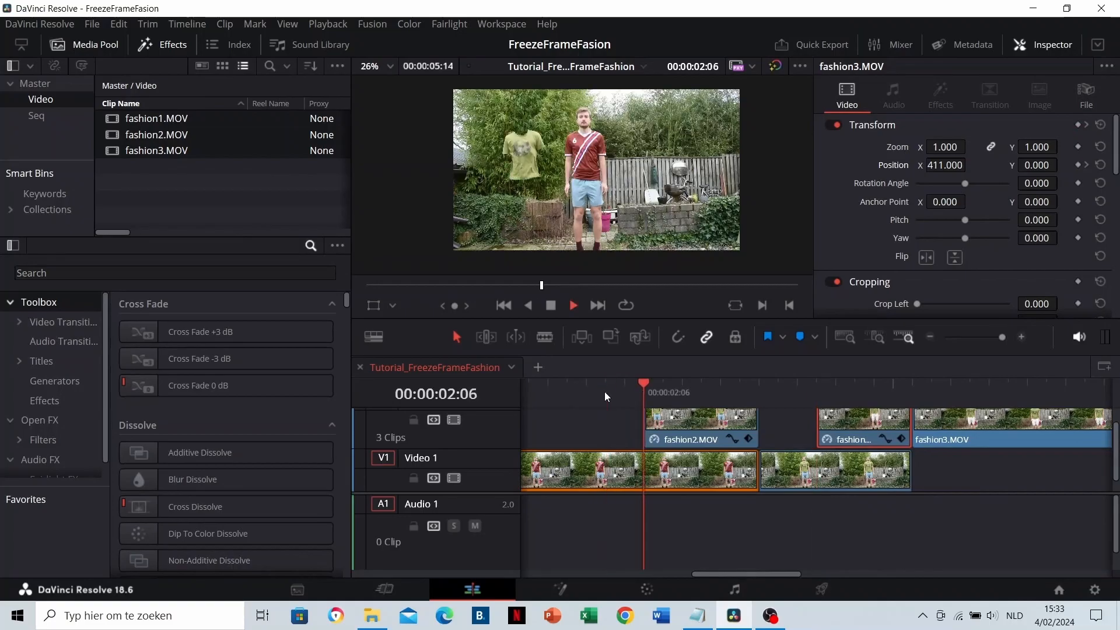
key("space")
scroll(741, 423, "down", 3)
left_click(644, 385)
key("space")
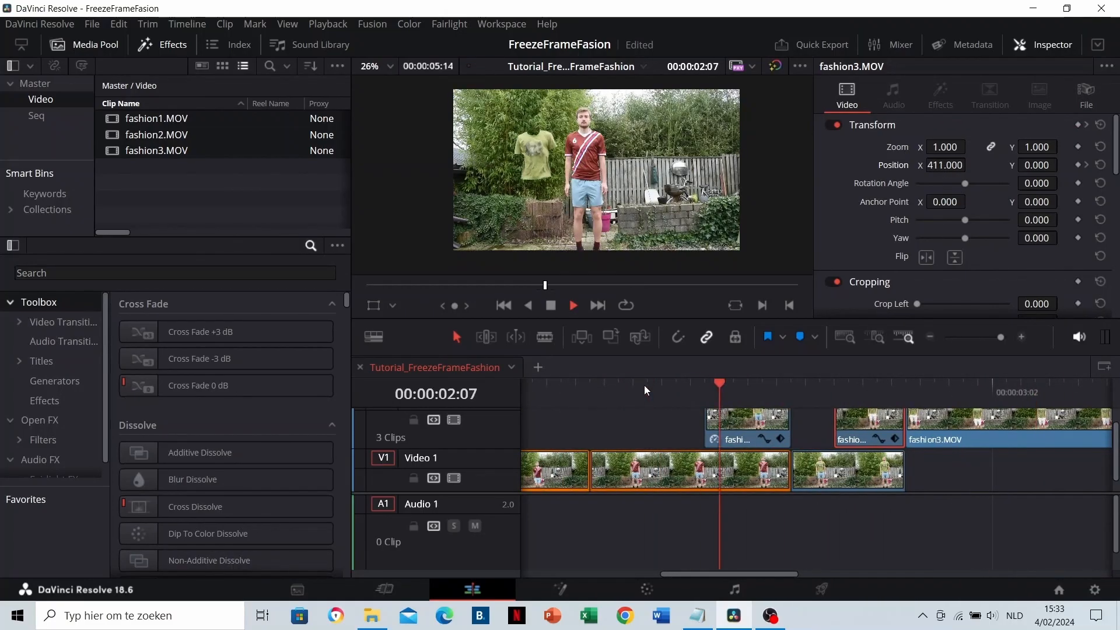
left_click(644, 385)
key("space")
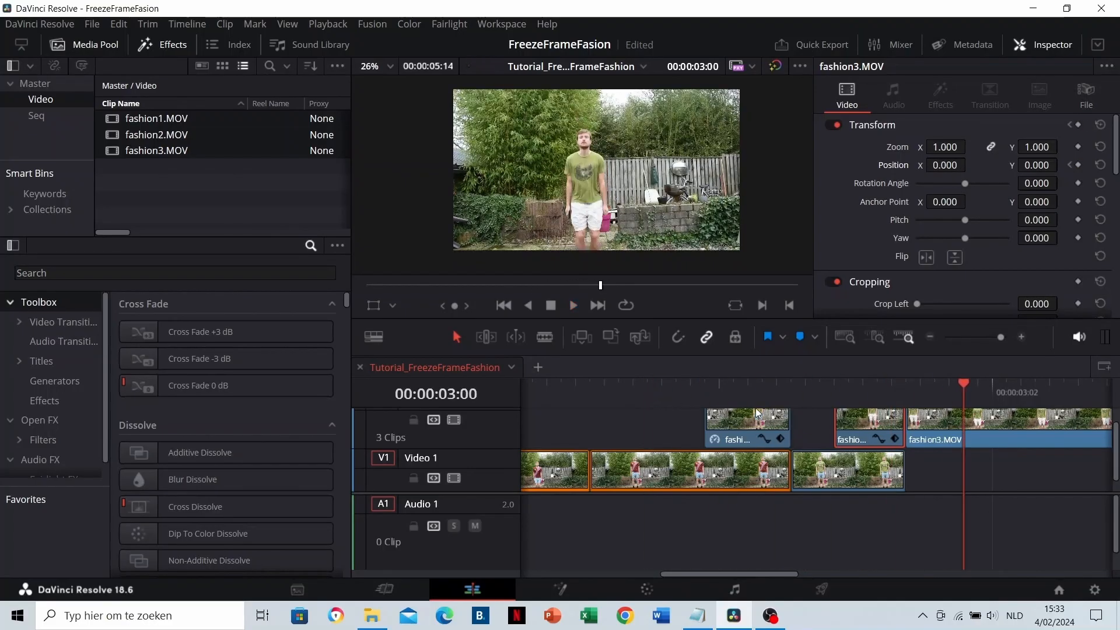
Try to shorten the green-shirt clip on Video 1 by two more frames and shift the following clips earlier.
left_click(833, 390)
scroll(832, 409, "up", 1)
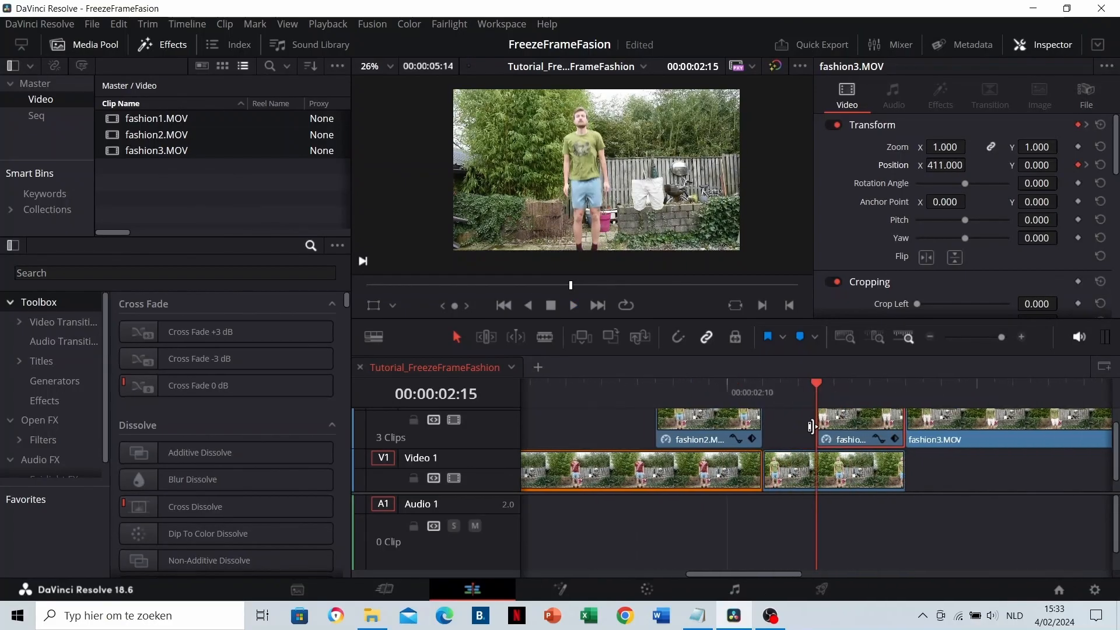
left_click(583, 387)
left_click(797, 386)
left_click(810, 463)
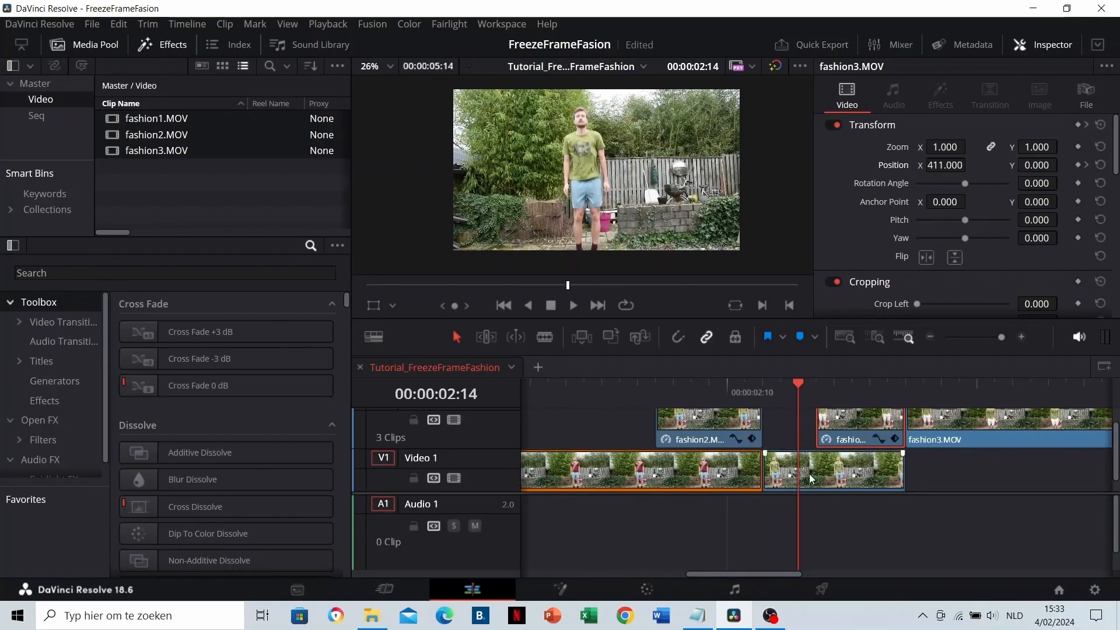
left_click_drag(772, 469, 803, 467)
left_click_drag(779, 419, 919, 473)
left_click_drag(940, 423, 904, 429)
Preview the two-frame-shorter cut and restore the green-shirt and fashion3 clips to their previous timing.
left_click(618, 383)
key("space")
left_click(615, 382)
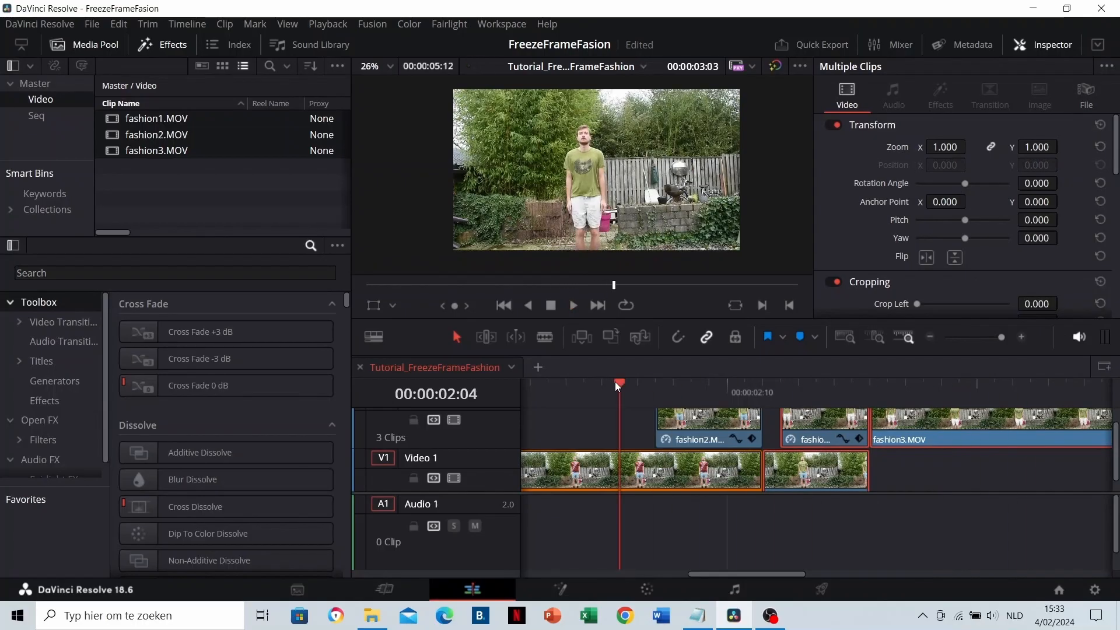
left_click(580, 382)
left_click(580, 383)
key("space")
left_click_drag(797, 470, 840, 479)
left_click_drag(780, 435, 806, 470)
left_click_drag(797, 472, 763, 476)
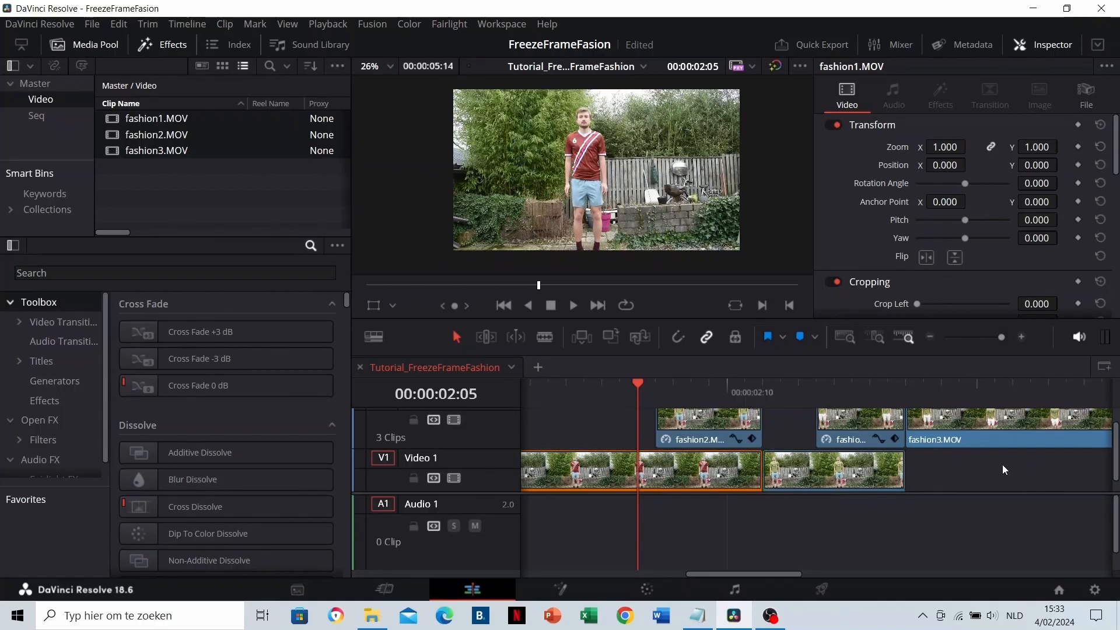
Preview the sequence and set the frozen shorts' starting X position to 544 at 00:00:02:15.
left_click(611, 387)
key("space")
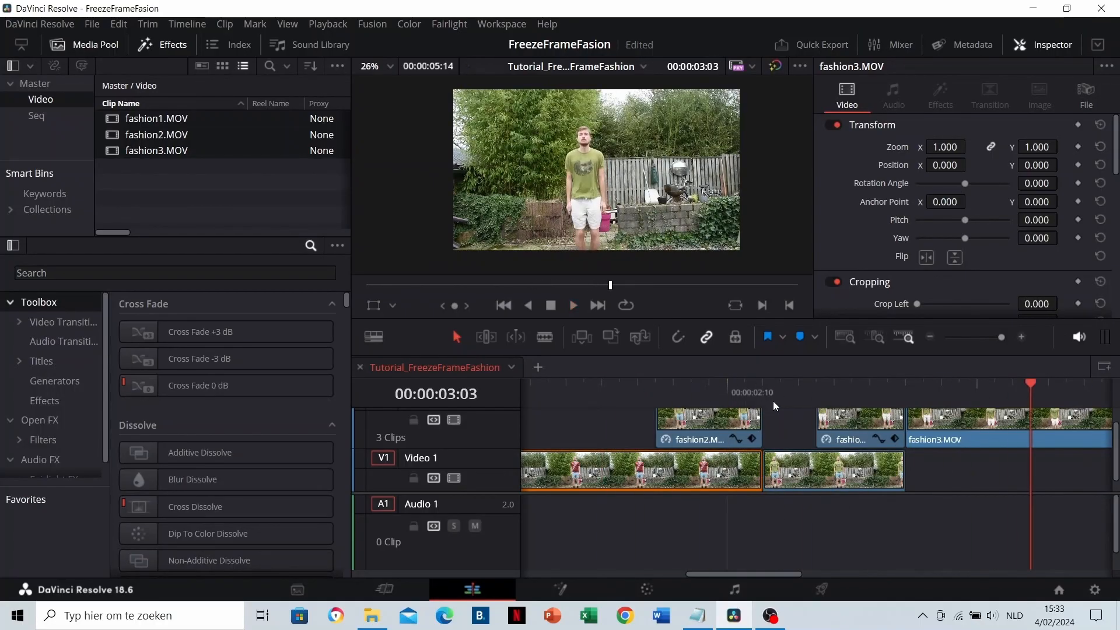
left_click(815, 399)
left_click(842, 419)
left_click_drag(934, 165, 1011, 165)
Try adding a Gaussian Blur effect to the frozen green-shirt clip fashion2.MOV on Video 2 at 00:00:02:08.
left_click(690, 384)
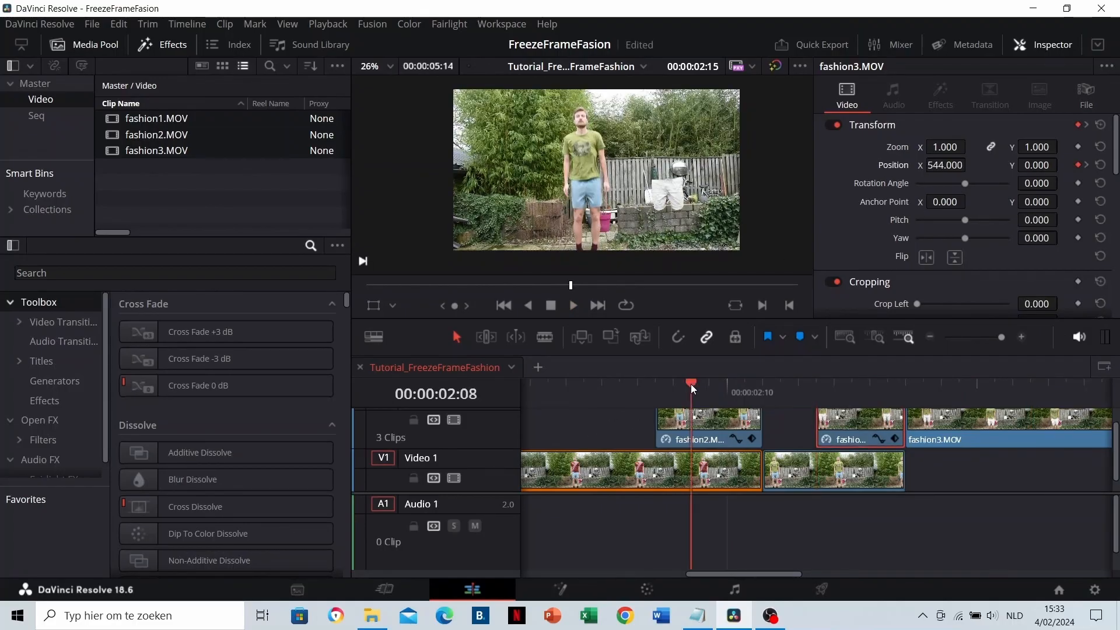
left_click(706, 425)
scroll(641, 447, "right", 2)
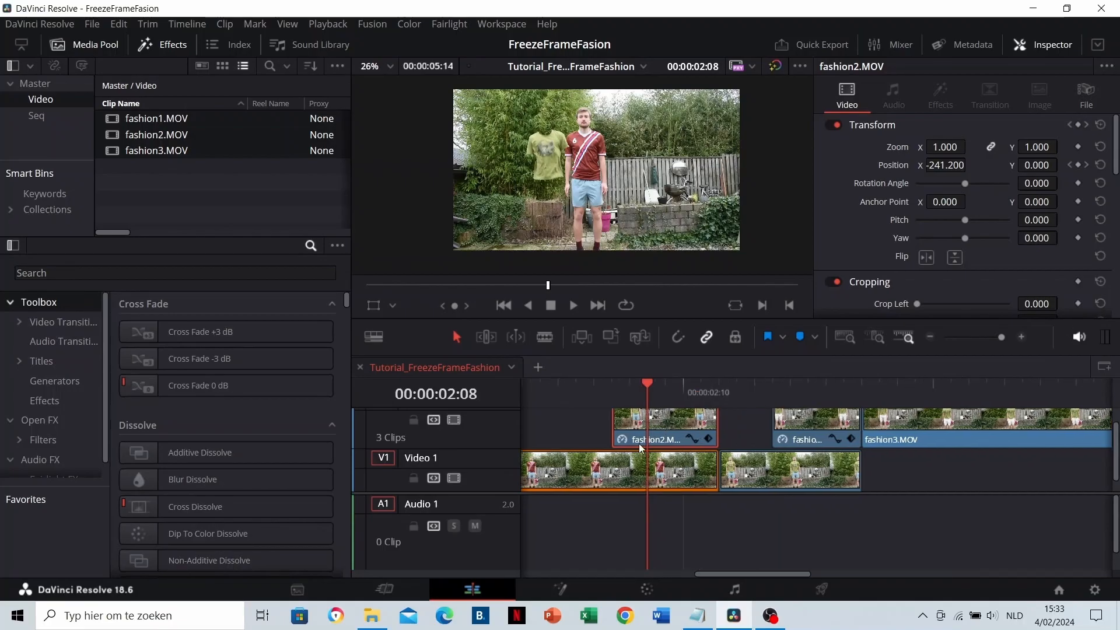
scroll(646, 421, "up", 1)
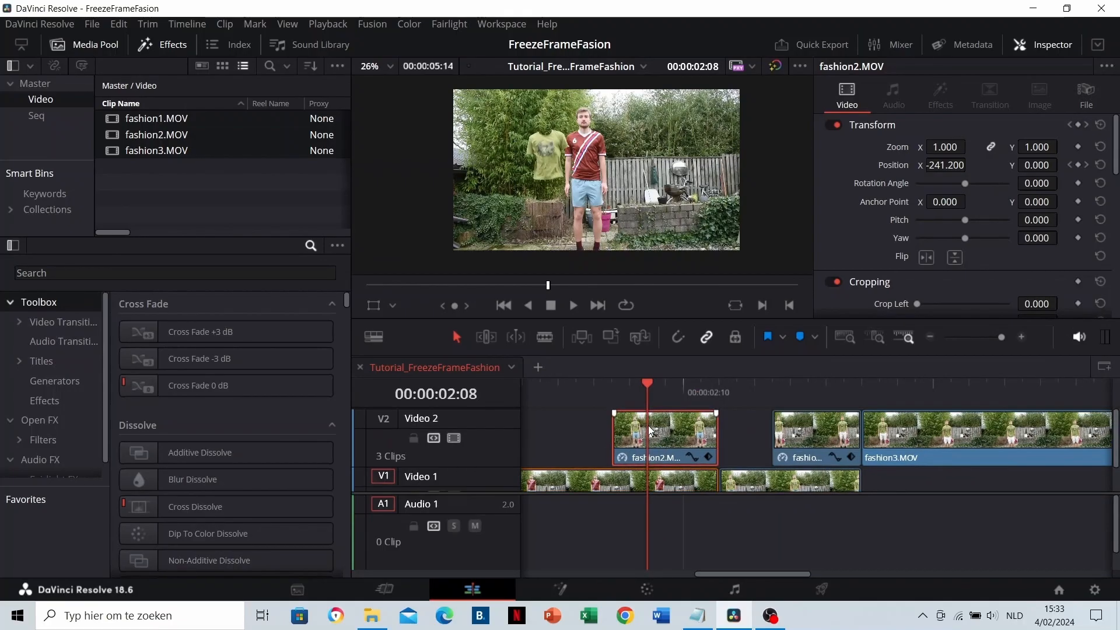
left_click(205, 271)
type("gais")
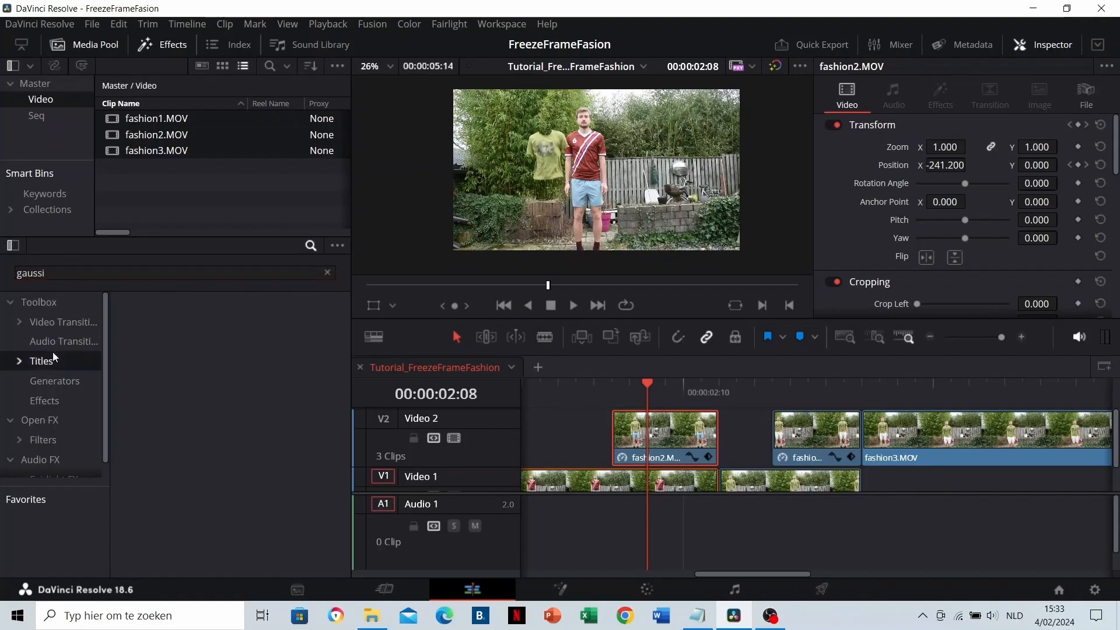
left_click(52, 420)
left_click_drag(192, 330, 642, 439)
scroll(692, 439, "up", 3)
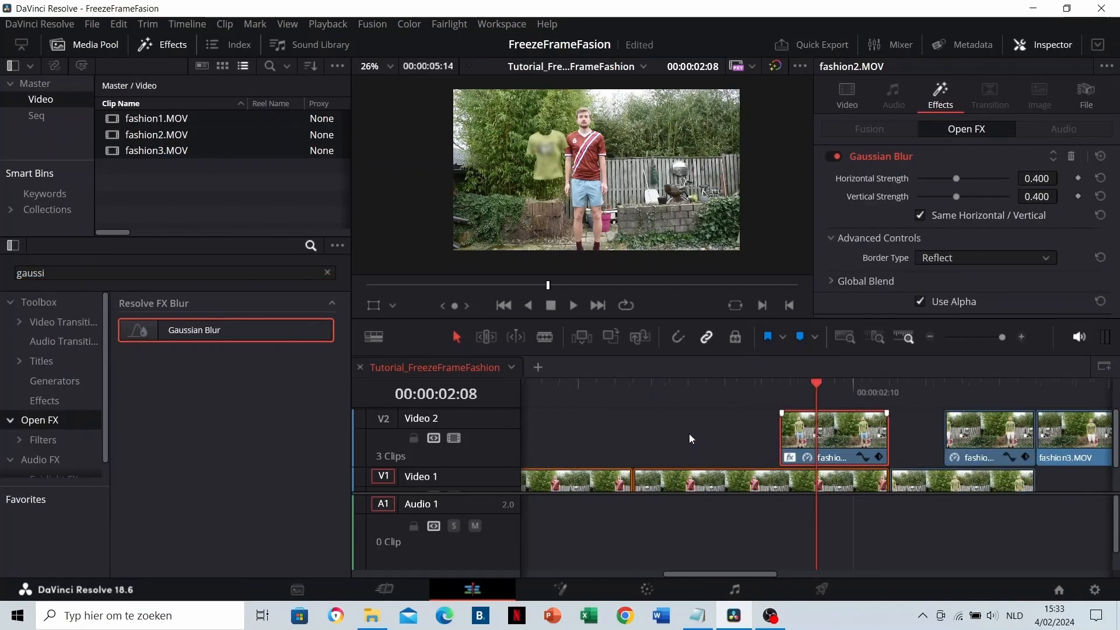
scroll(707, 435, "right", 3)
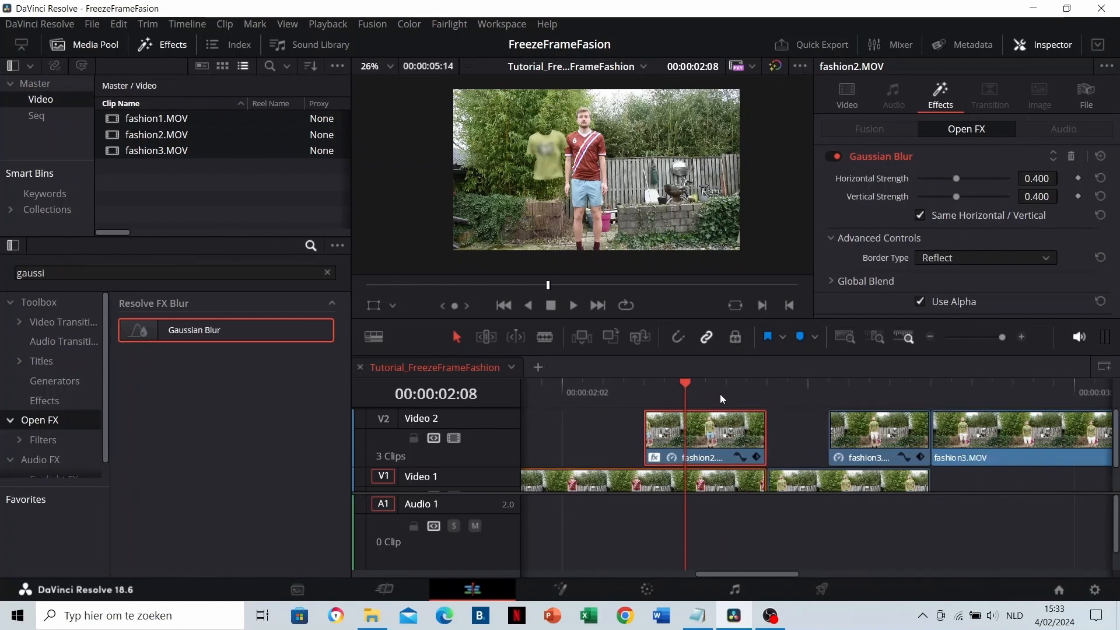
Try a Gaussian Blur strength of 0.527 on the frozen shirt and play back its slide-in several times.
mouse_move(695, 387)
left_mouse_down()
mouse_move(766, 387)
mouse_move(688, 391)
left_mouse_up()
mouse_move(956, 179)
left_mouse_down()
mouse_move(979, 181)
mouse_move(932, 184)
mouse_move(968, 184)
left_mouse_up()
left_click(611, 387)
key("space")
left_click(612, 387)
key("space")
left_click(608, 389)
left_click(608, 389)
key("space")
Adjust the frozen shirt's Gaussian Blur strength to 0.535 and replay the shirt swap.
left_click(694, 391)
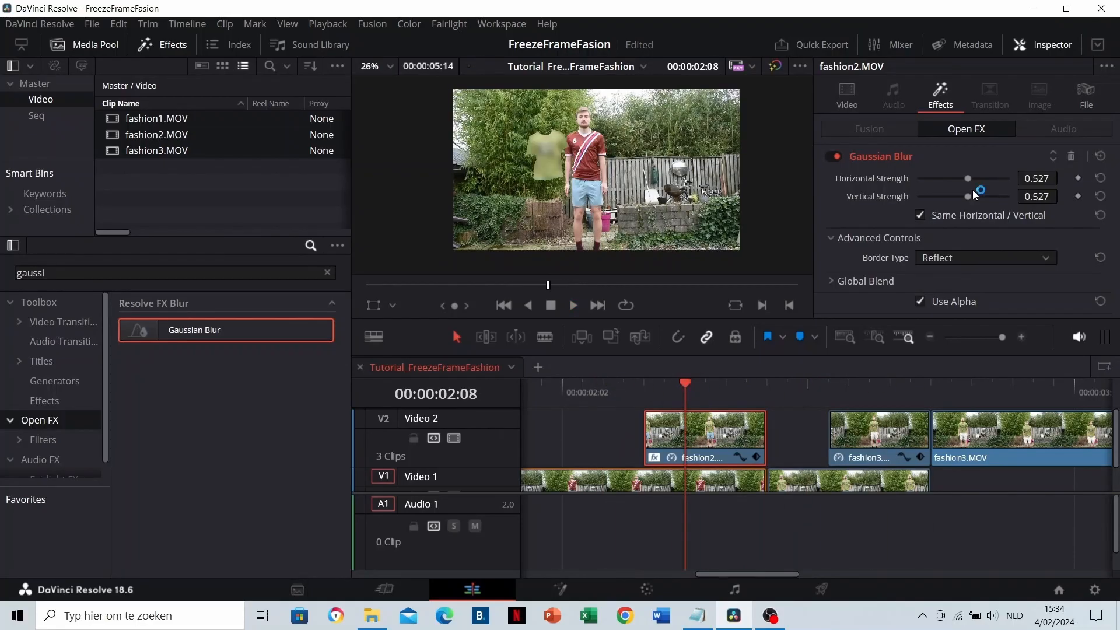
mouse_move(969, 179)
left_mouse_down()
mouse_move(924, 179)
mouse_move(968, 182)
left_mouse_up()
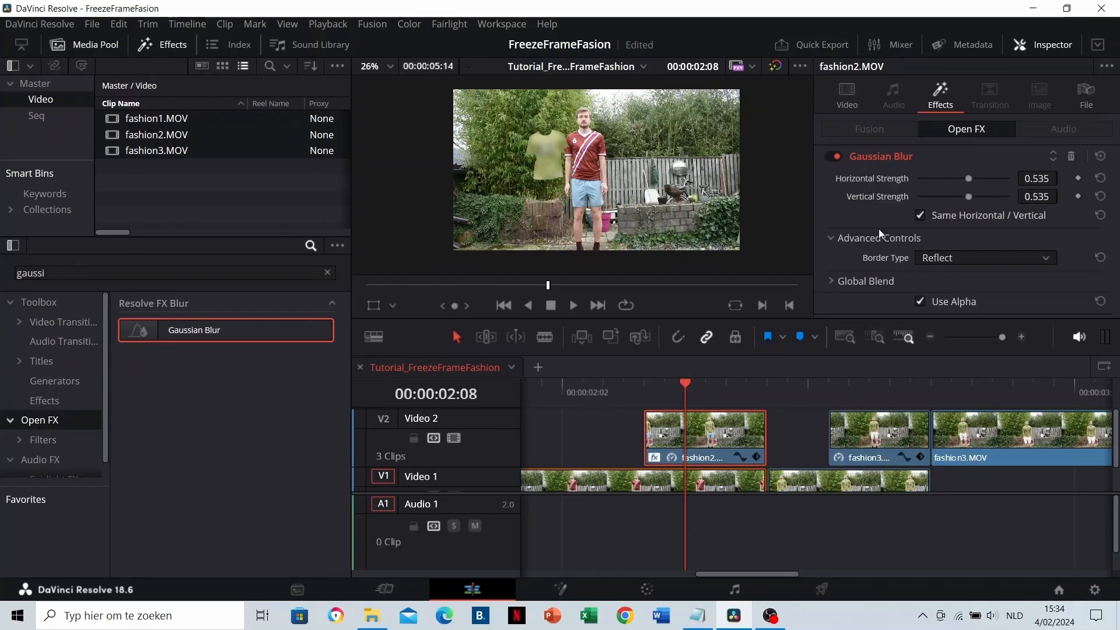
left_click(614, 389)
key("space")
left_click(615, 388)
key("space")
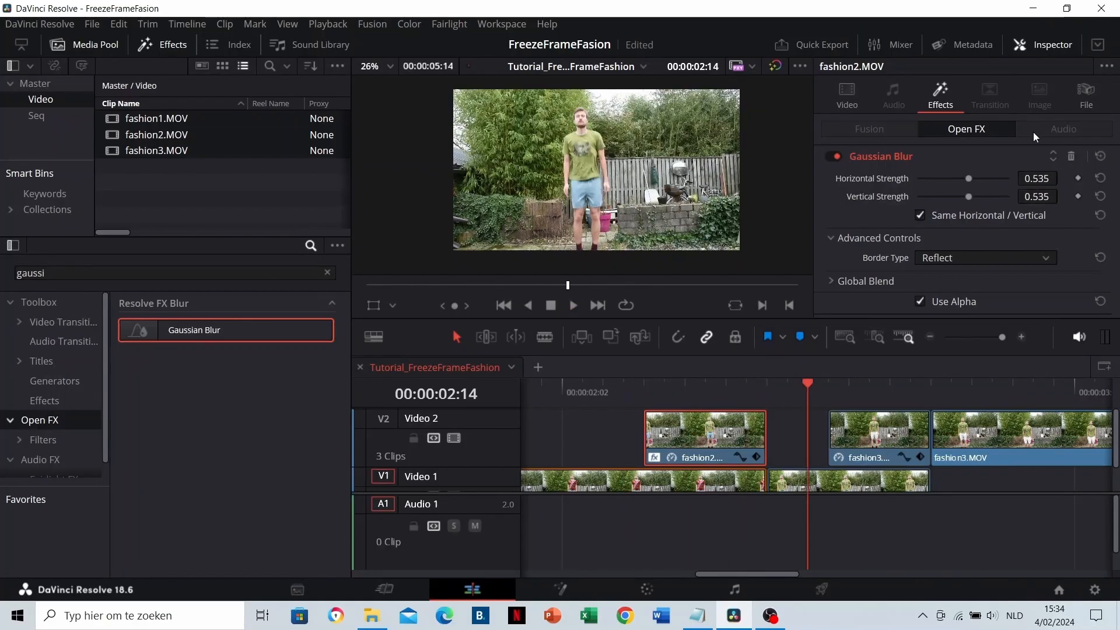
Remove the Gaussian Blur from the frozen shirt clip and replay the swap without it.
left_click(1072, 156)
left_click(582, 391)
key("space")
left_click(583, 388)
left_click(583, 387)
key("space")
left_click(584, 388)
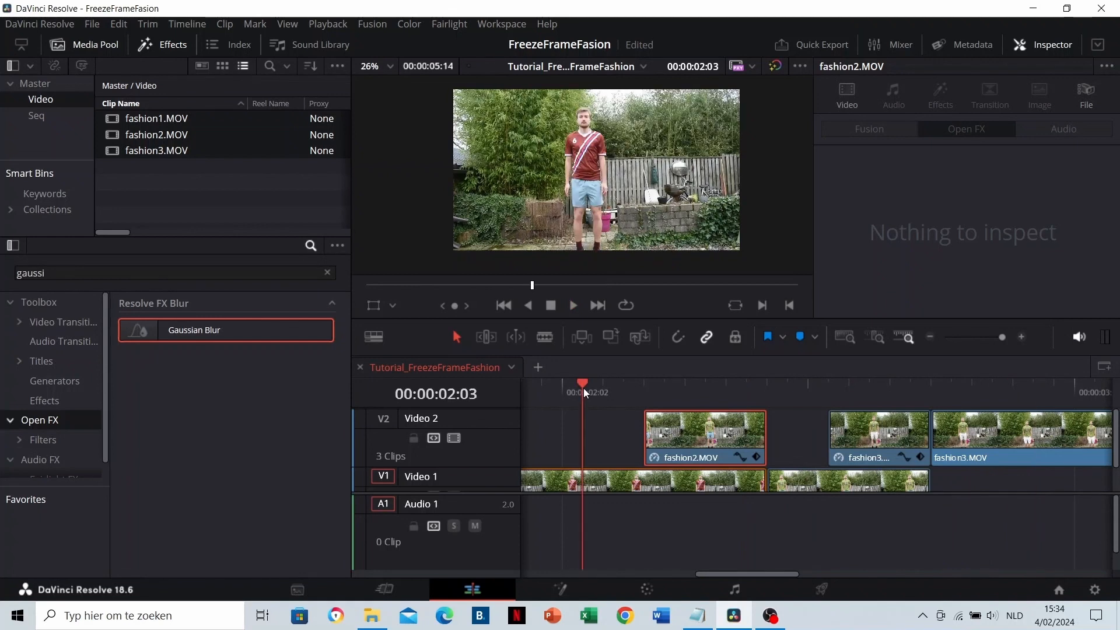
Play the whole clothing-swap sequence from the start of the timeline.
scroll(691, 430, "down", 2)
scroll(725, 439, "down", 5)
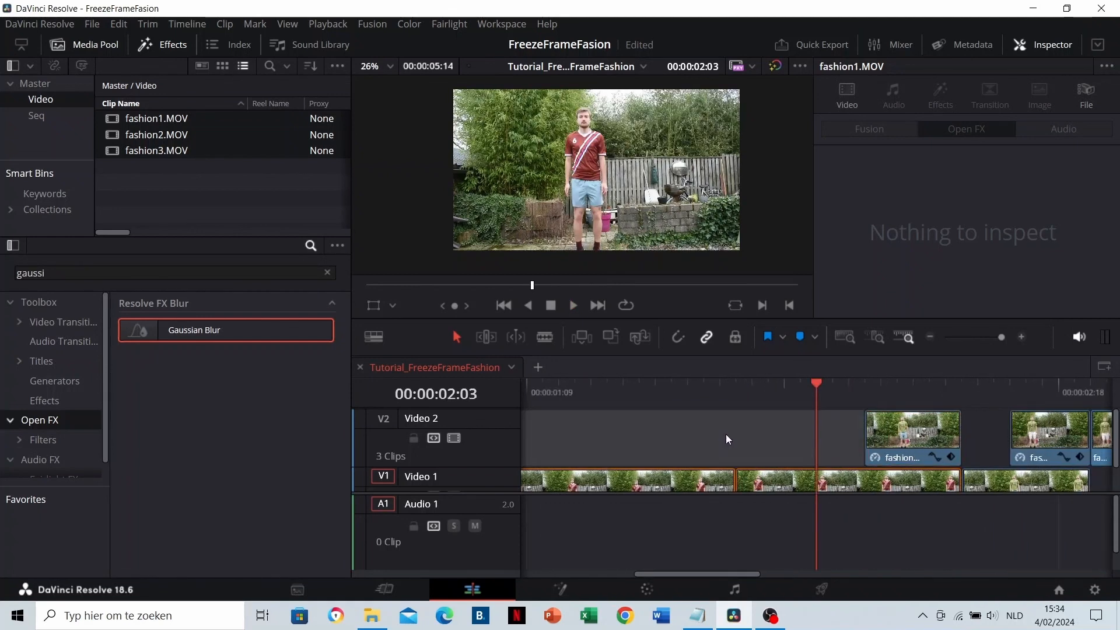
scroll(725, 436, "down", 2)
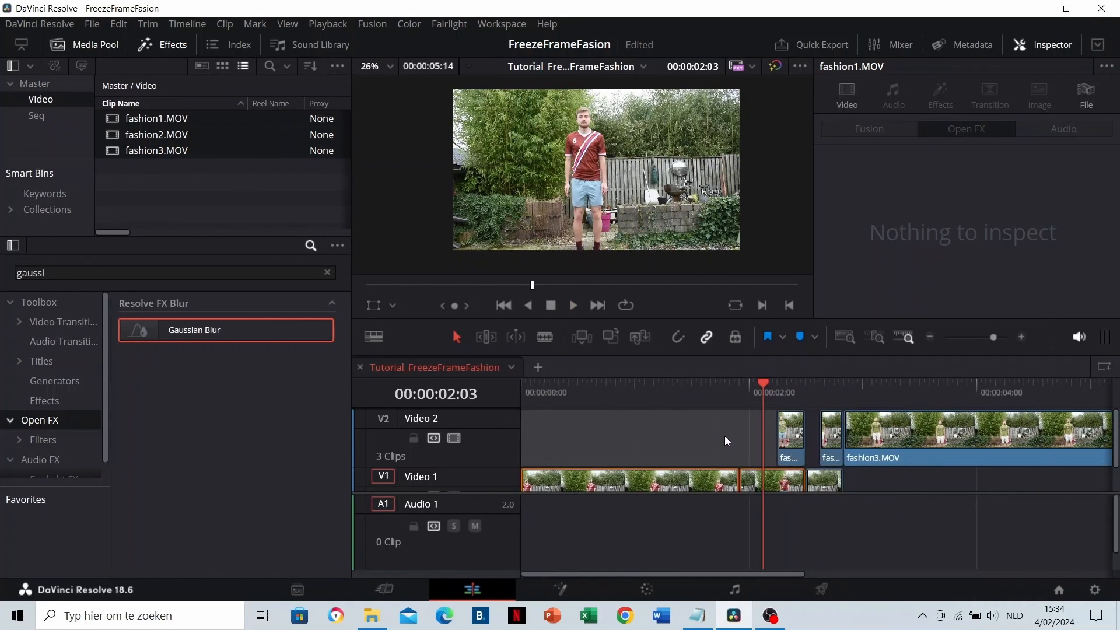
scroll(725, 436, "down", 2)
left_click_drag(639, 390, 506, 398)
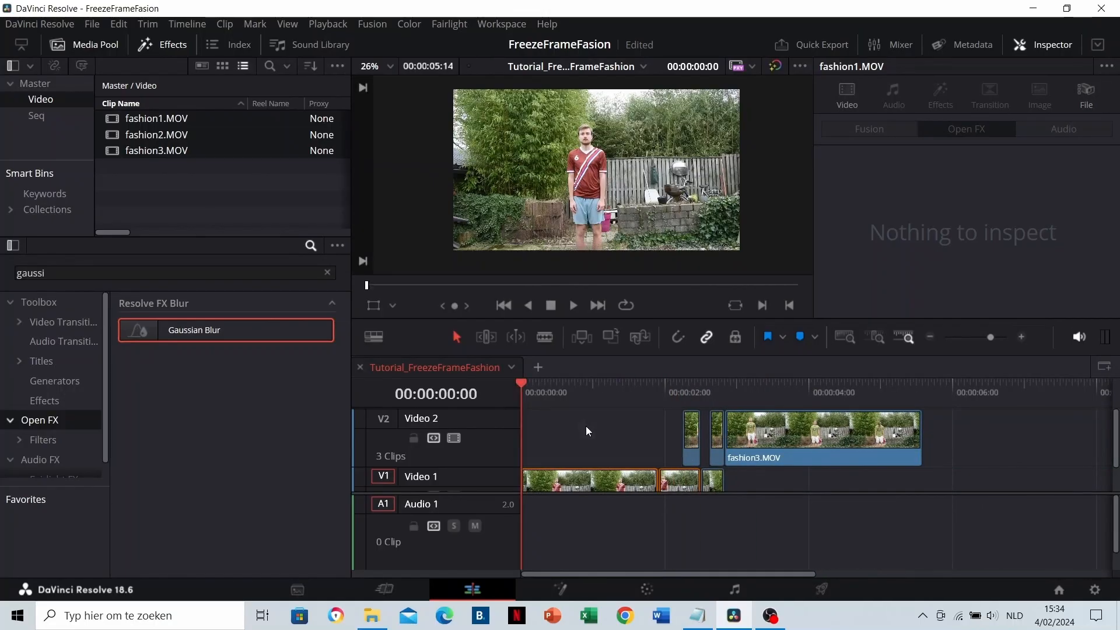
key("space")
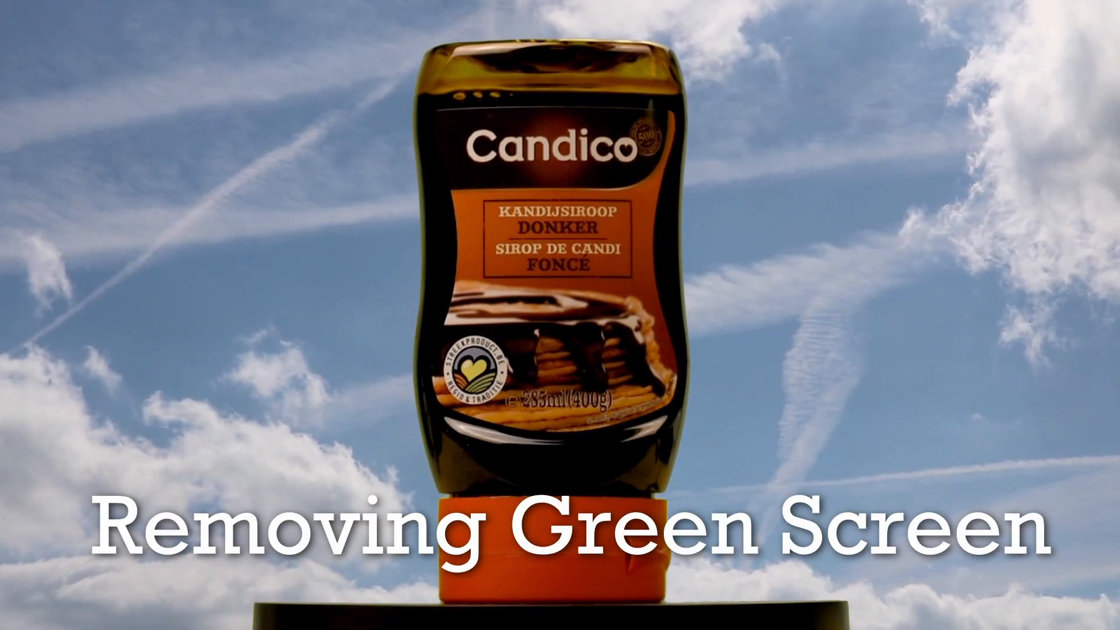
Preview the green-screen timeline, move DSC_0620.MOV to Video 2 and place the clouds clip beneath it at the timeline start.
key("space")
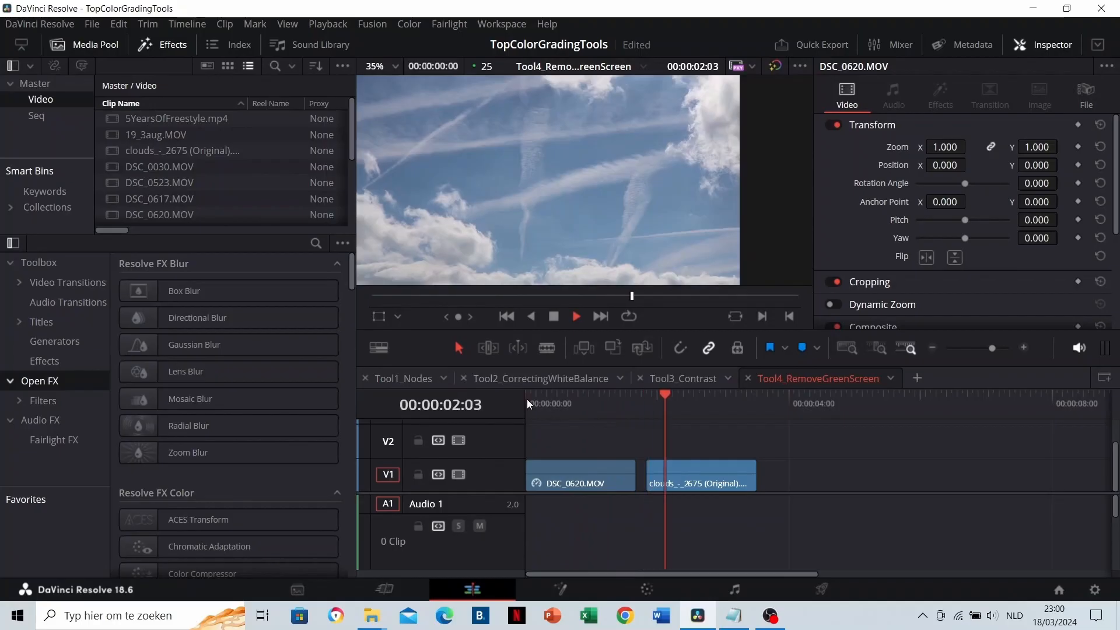
key("space")
left_click_drag(562, 469, 561, 440)
left_click_drag(687, 482, 537, 475)
left_click(549, 401)
left_click(698, 441)
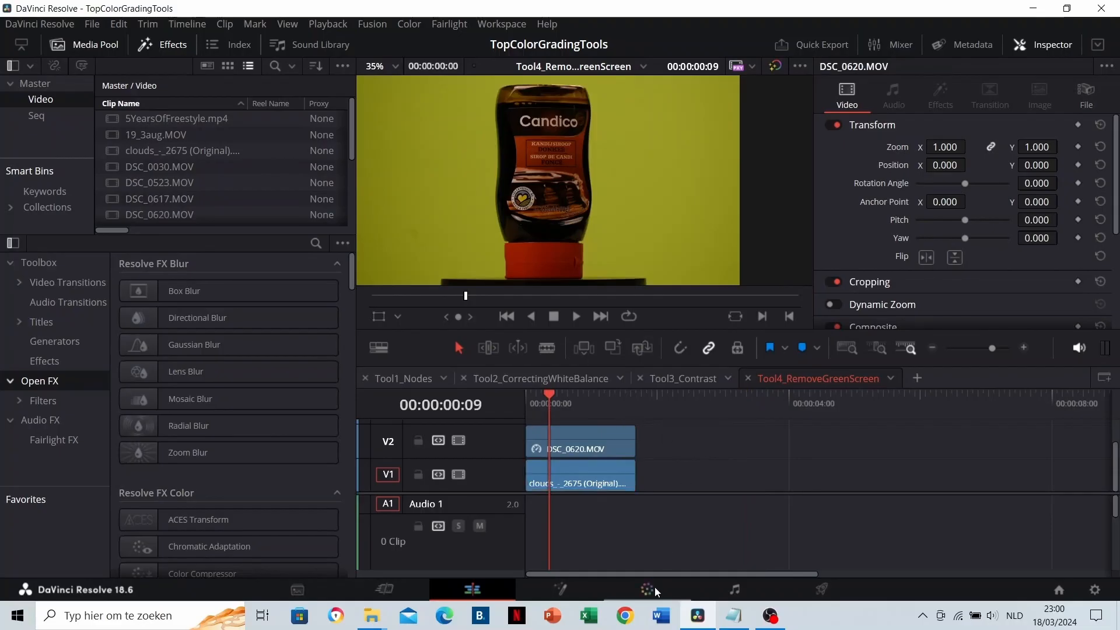
On the Color page, add an alpha output to the bottle clip and a serial node labelled "Remove Green Screen" feeding it.
left_click(647, 589)
right_click(620, 189)
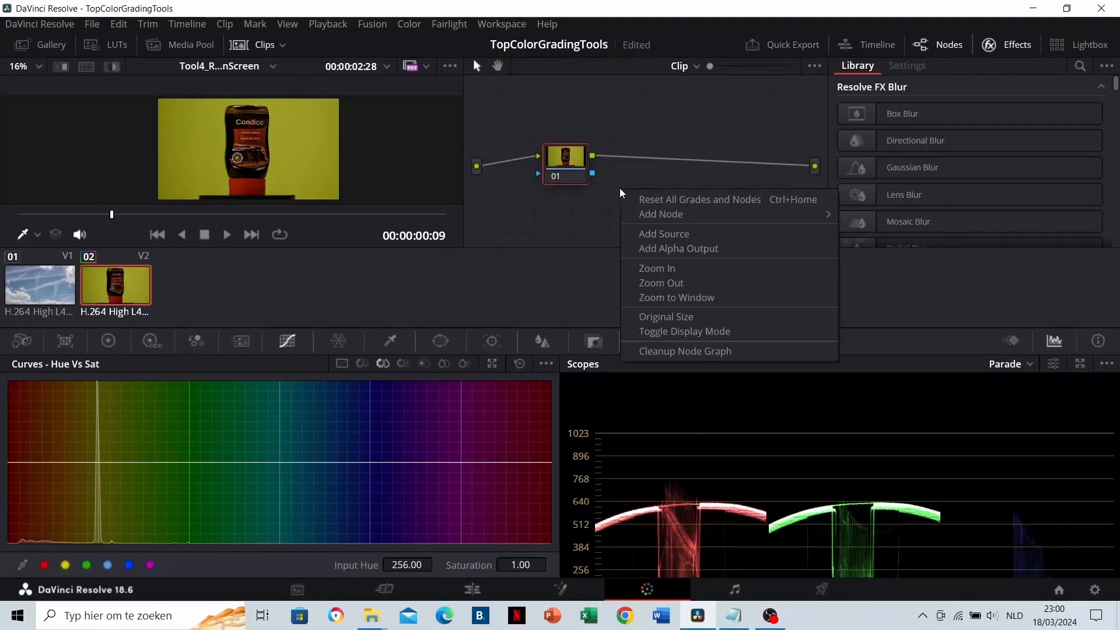
left_click(680, 250)
key("alt+s")
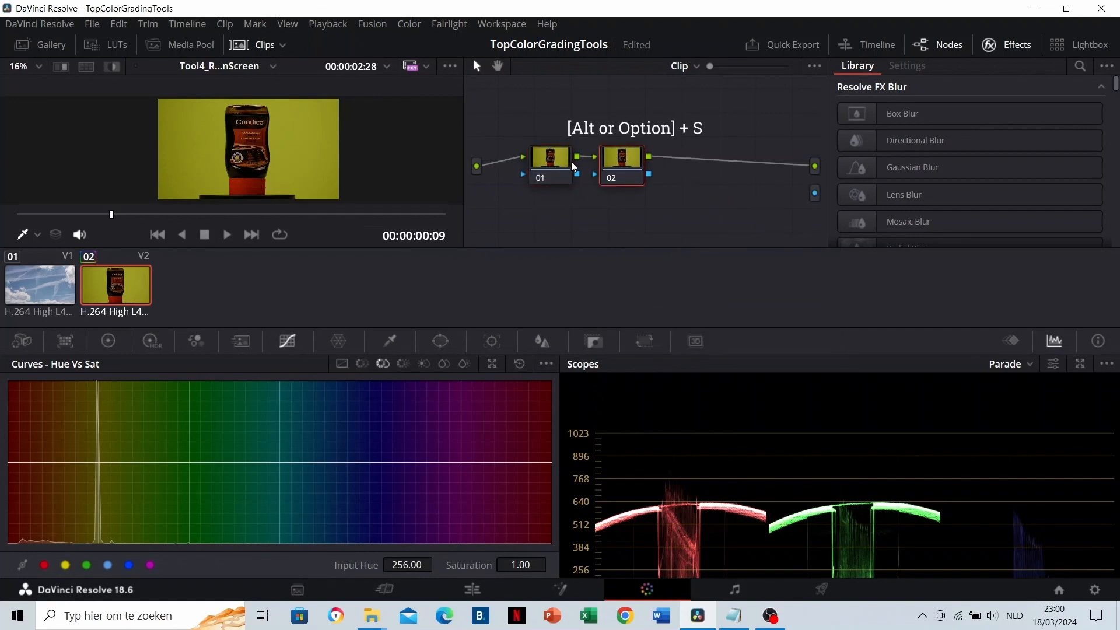
type("Remove Green Screen")
key("Return")
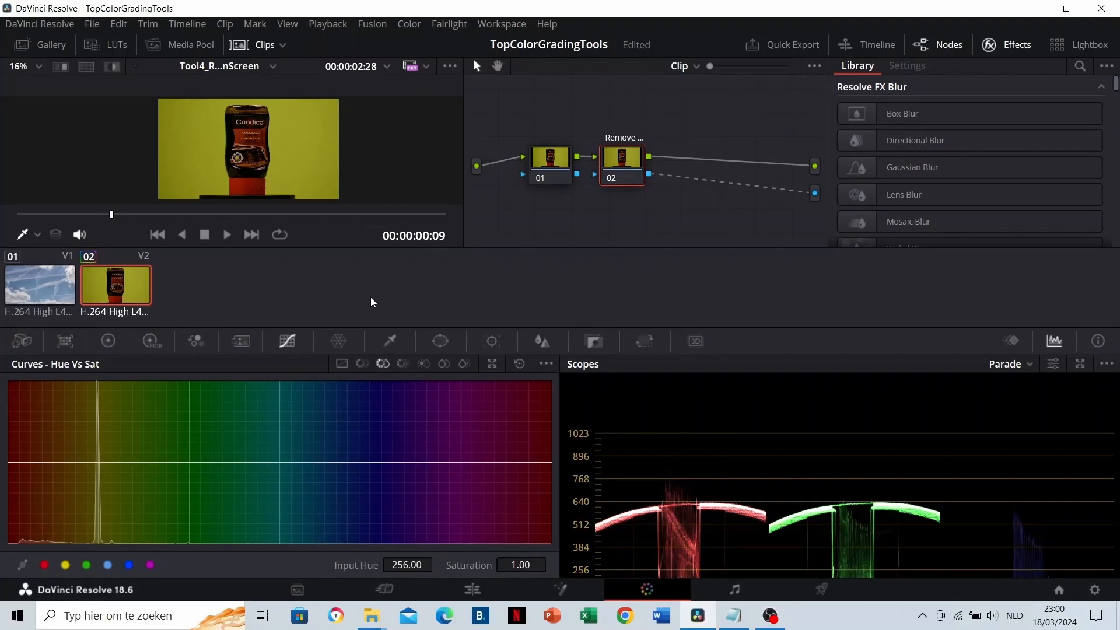
Sample the green background with the HSL Qualifier on the Remove Green Screen node and inspect the key's edges.
left_click(390, 343)
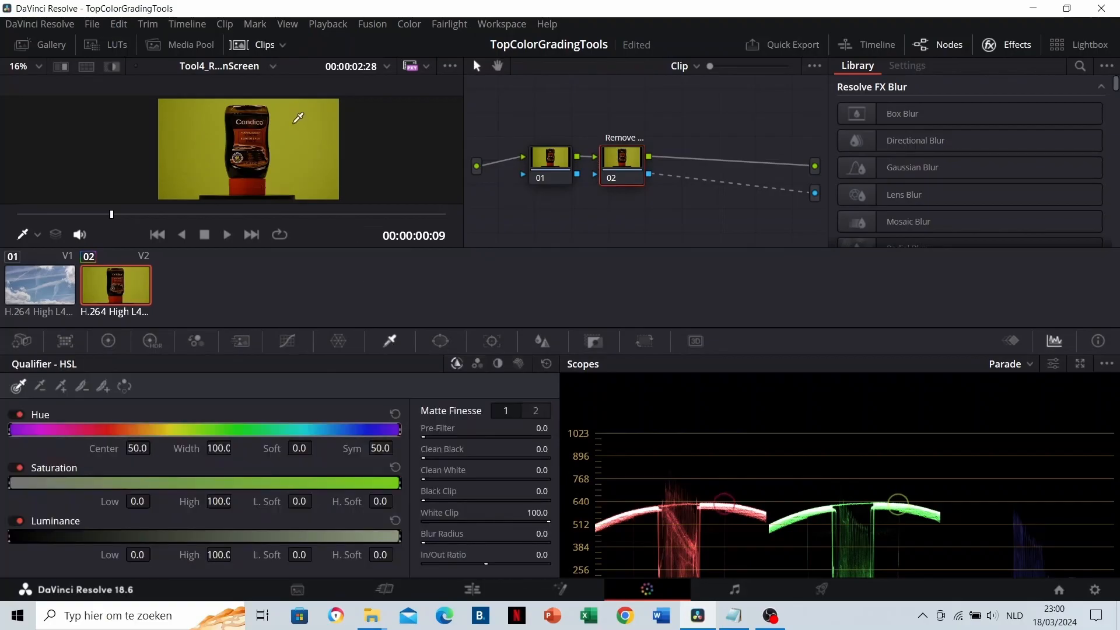
left_click(294, 123)
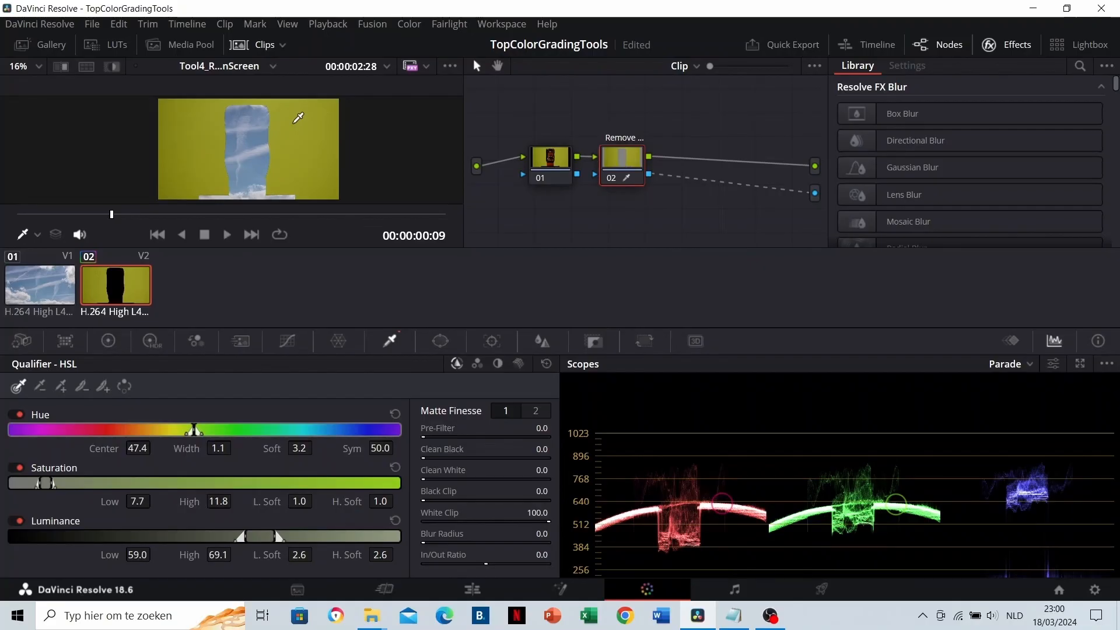
scroll(298, 117, "up", 4)
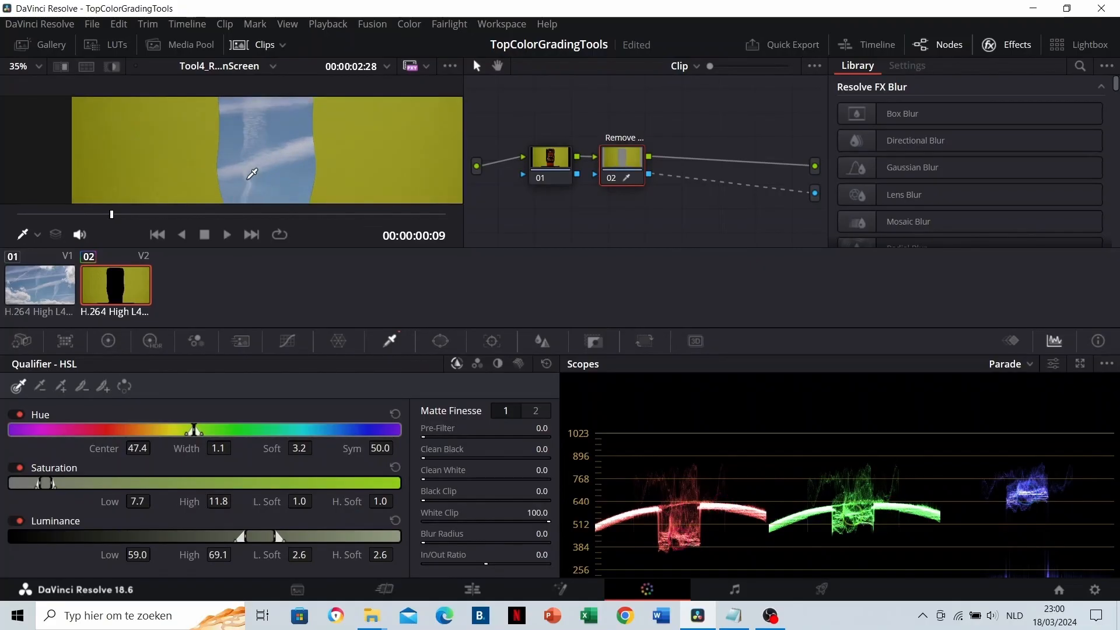
scroll(306, 169, "up", 3)
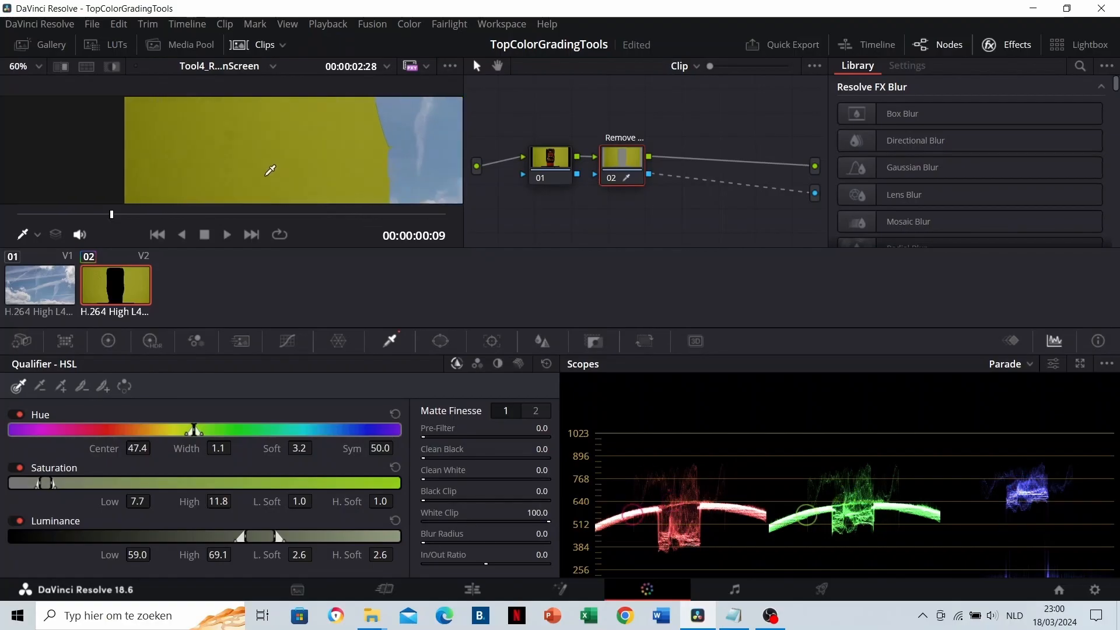
scroll(344, 151, "down", 3)
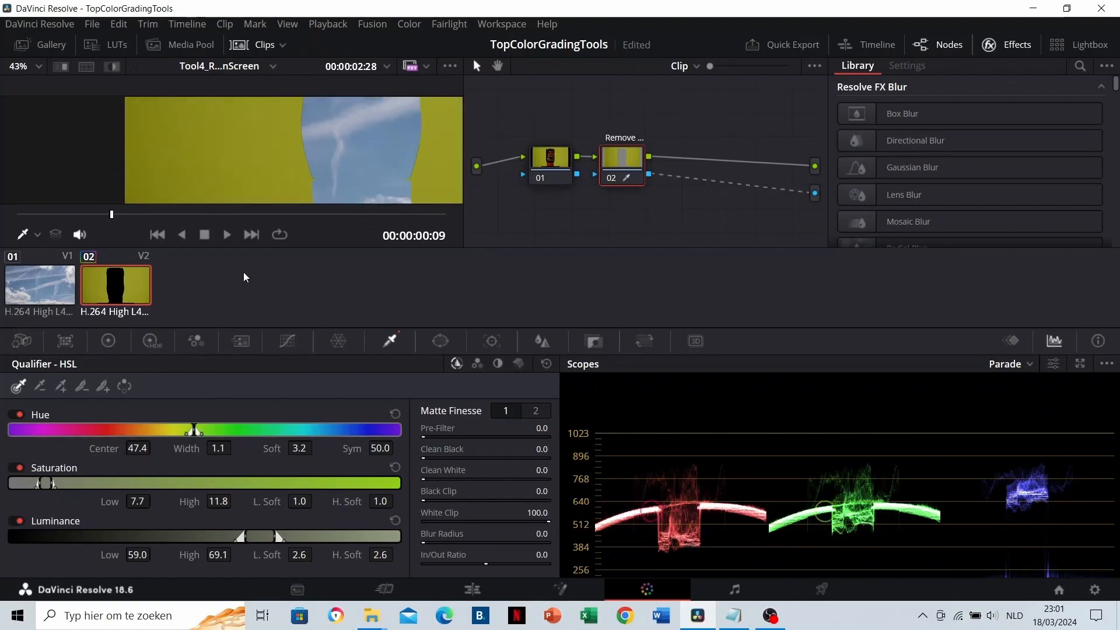
Widen the qualifier's hue range to a center of 51.1 and a width of 11.1.
left_click_drag(193, 430, 174, 431)
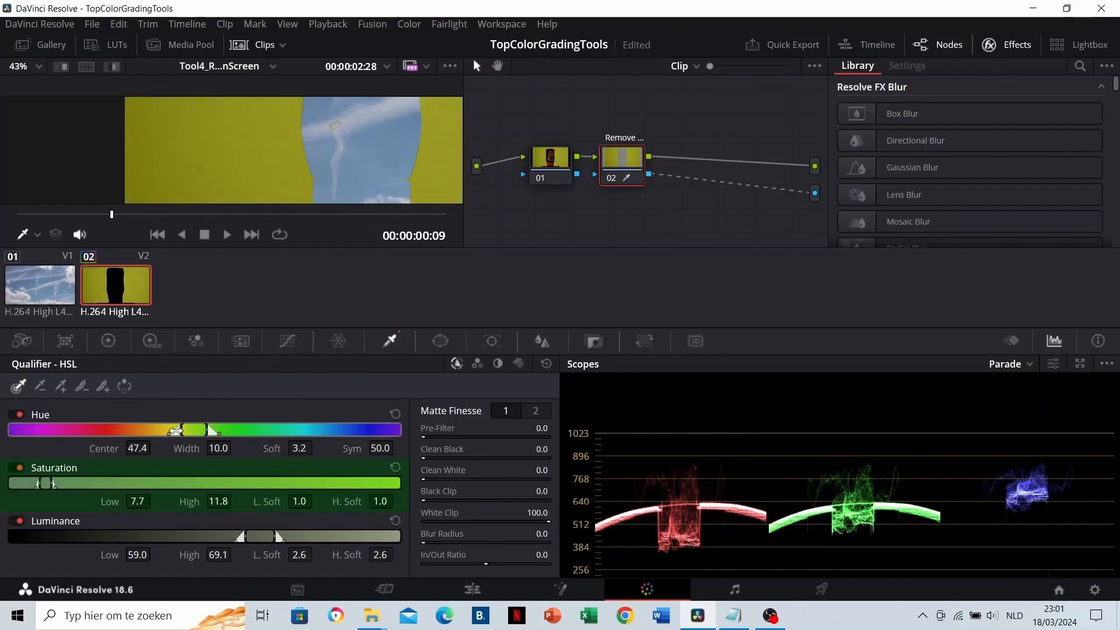
scroll(286, 149, "down", 1)
left_click_drag(278, 152, 264, 144)
left_click_drag(195, 430, 206, 432)
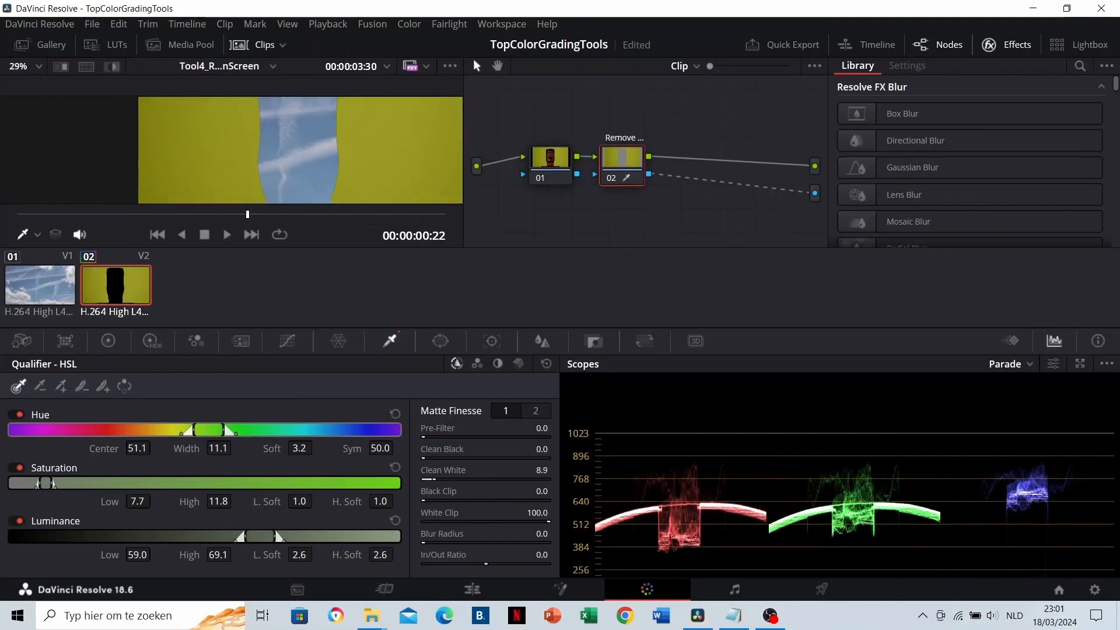
Check the qualifier's Matte Finesse settings and invert the selection to keep the bottle and cut out the green background.
left_click(520, 414)
left_click(505, 411)
scroll(324, 144, "down", 3)
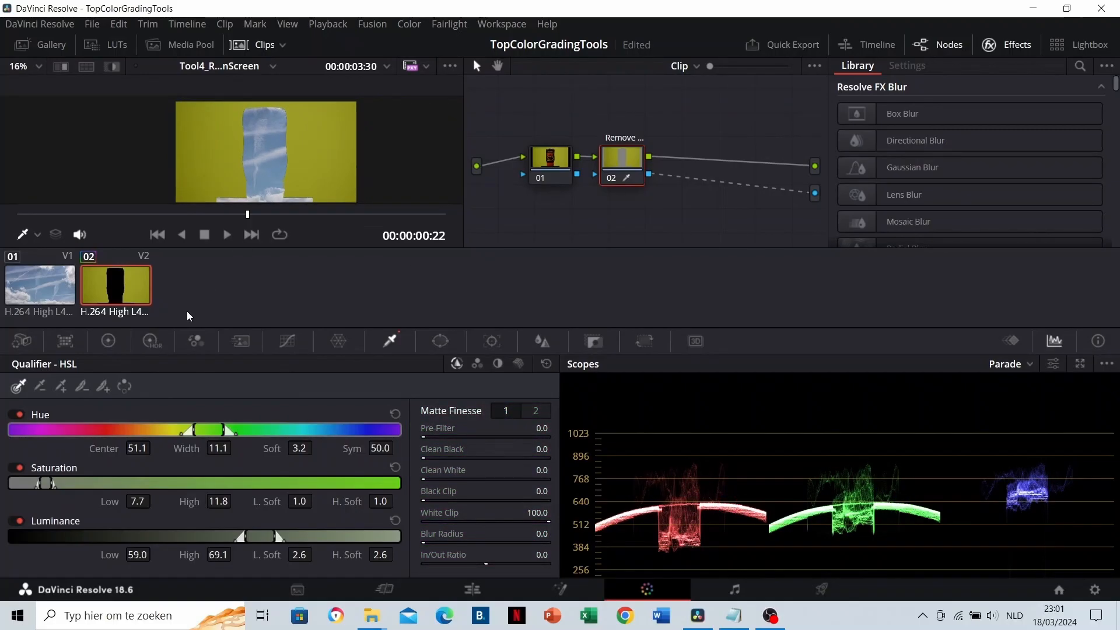
left_click(125, 388)
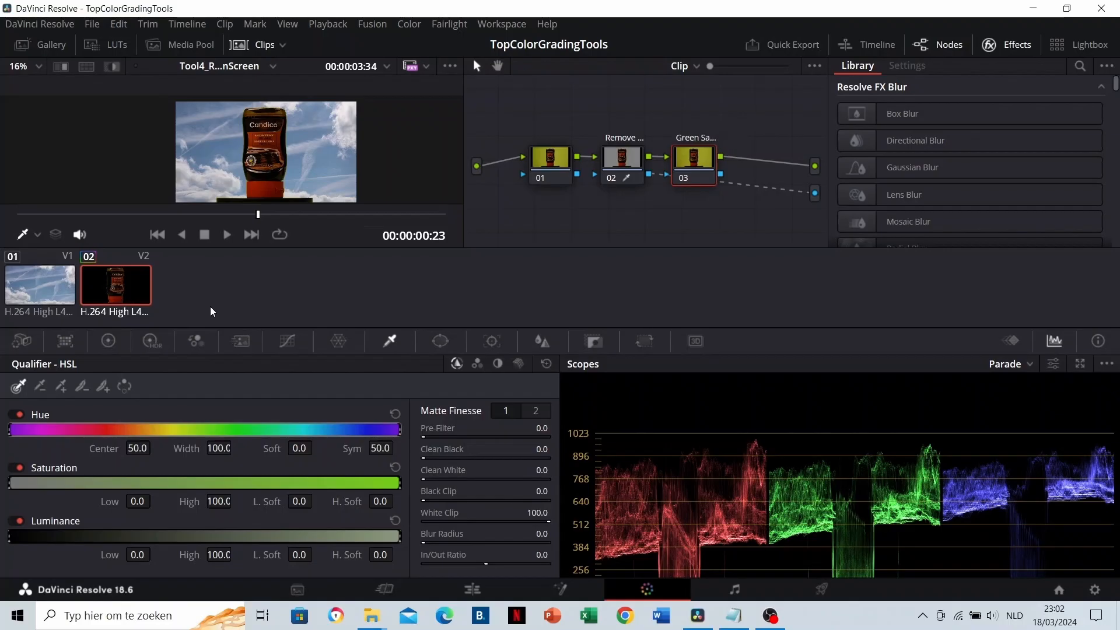
On node 03, sample the bottle's green fringe, lower its saturation over a widened hue range and nudge its Hue Vs Hue point.
left_click(292, 344)
left_click(303, 180)
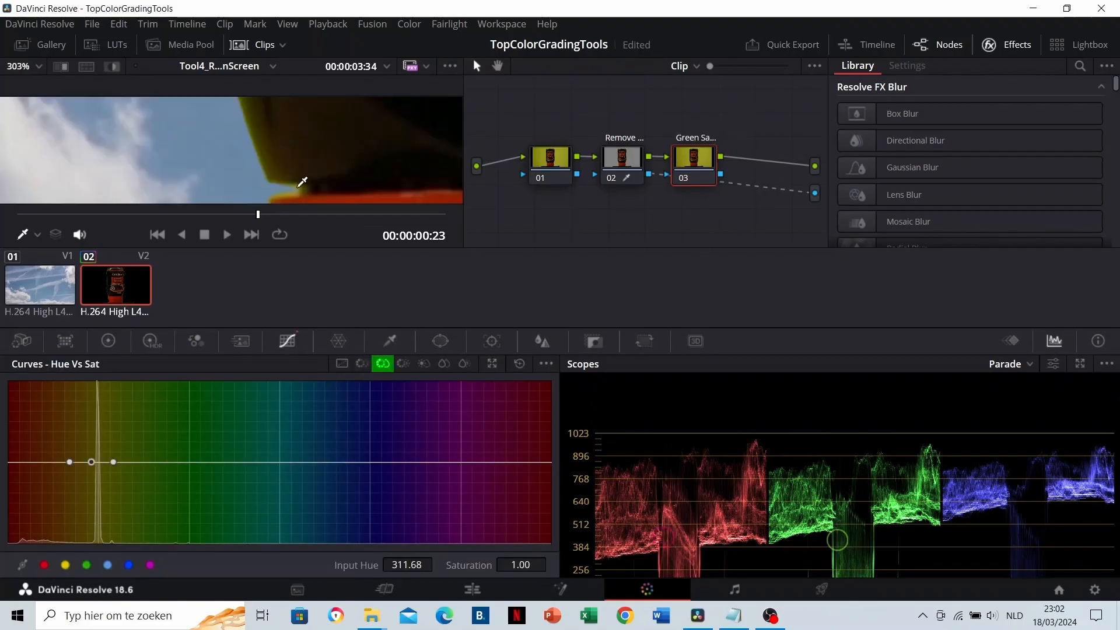
left_click_drag(92, 463, 95, 531)
left_click_drag(114, 464, 146, 465)
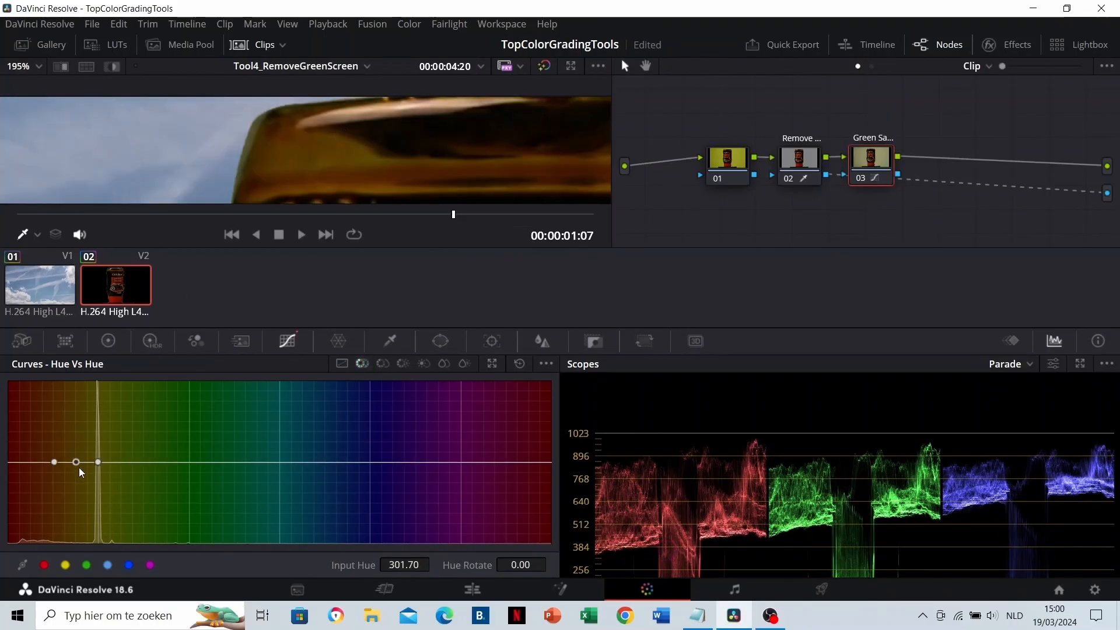
mouse_move(78, 464)
left_mouse_down()
mouse_move(78, 479)
mouse_move(78, 459)
left_mouse_up()
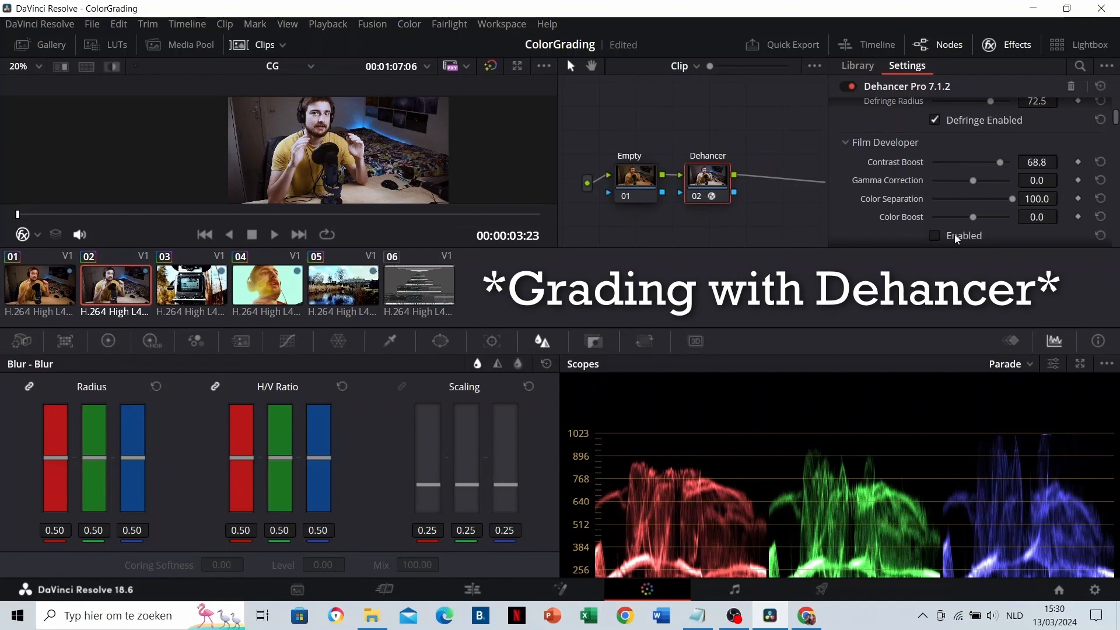
Apply Dehancer Pro 7.1.2 to clip 02's Dehancer node, enabling Film Developer with a Contrast Boost of 26.6.
left_click(956, 236)
left_click_drag(1001, 164, 983, 165)
scroll(414, 155, "down", 1)
scroll(413, 158, "down", 1)
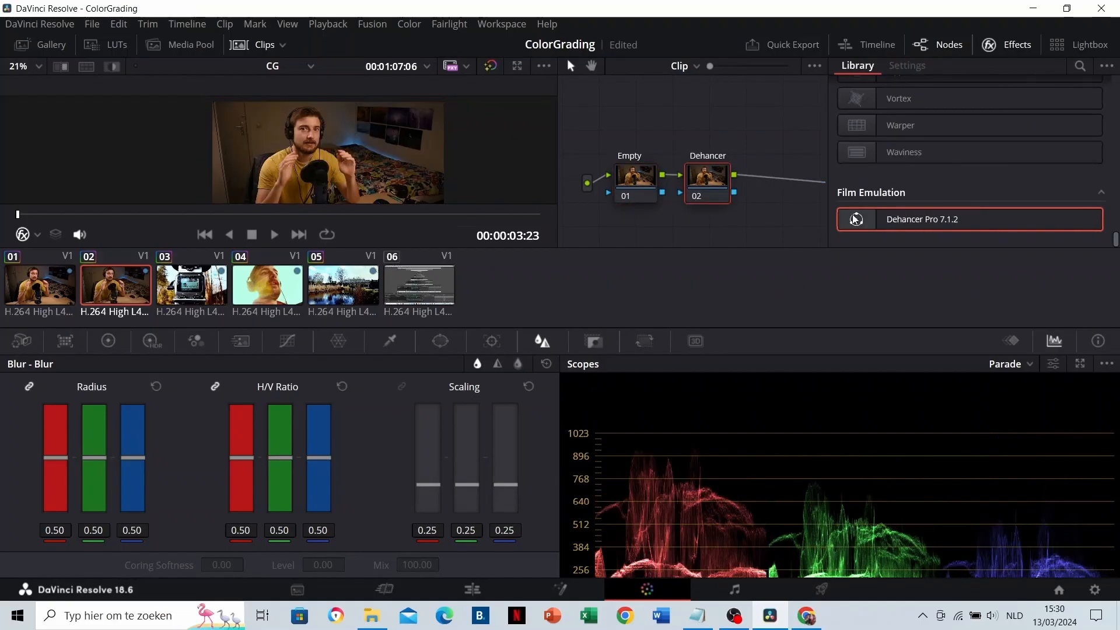
left_click_drag(945, 229, 917, 221)
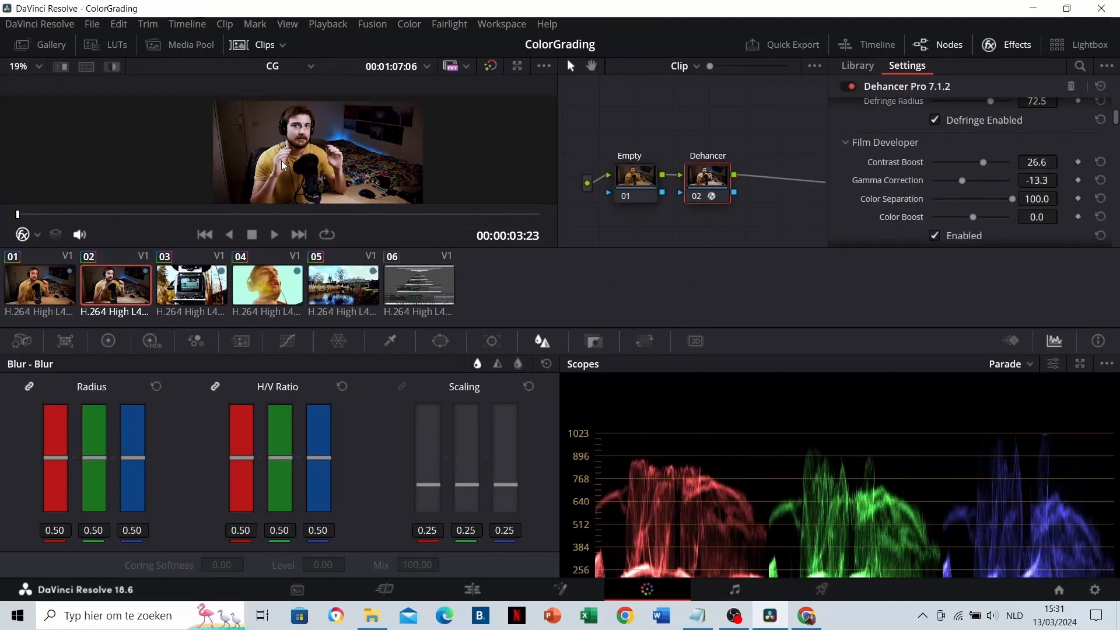
Fine-tune the Dehancer sliders and lower Midtones Tone on the Sun rays node of clip 03.
scroll(986, 175, "down", 1)
left_click_drag(986, 174, 990, 175)
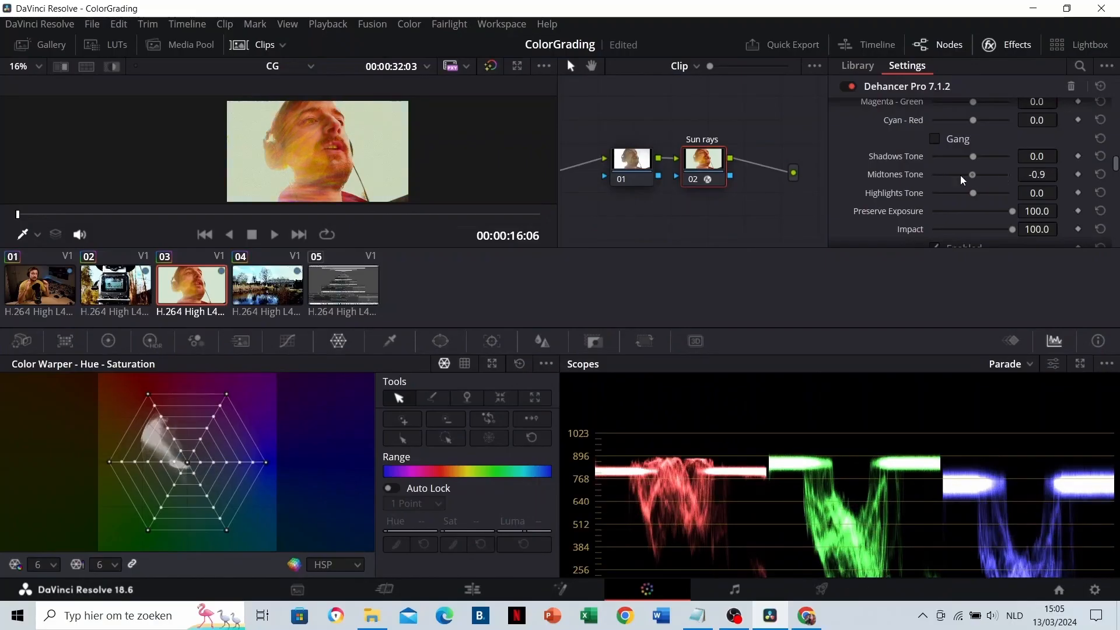
left_click_drag(962, 177, 940, 194)
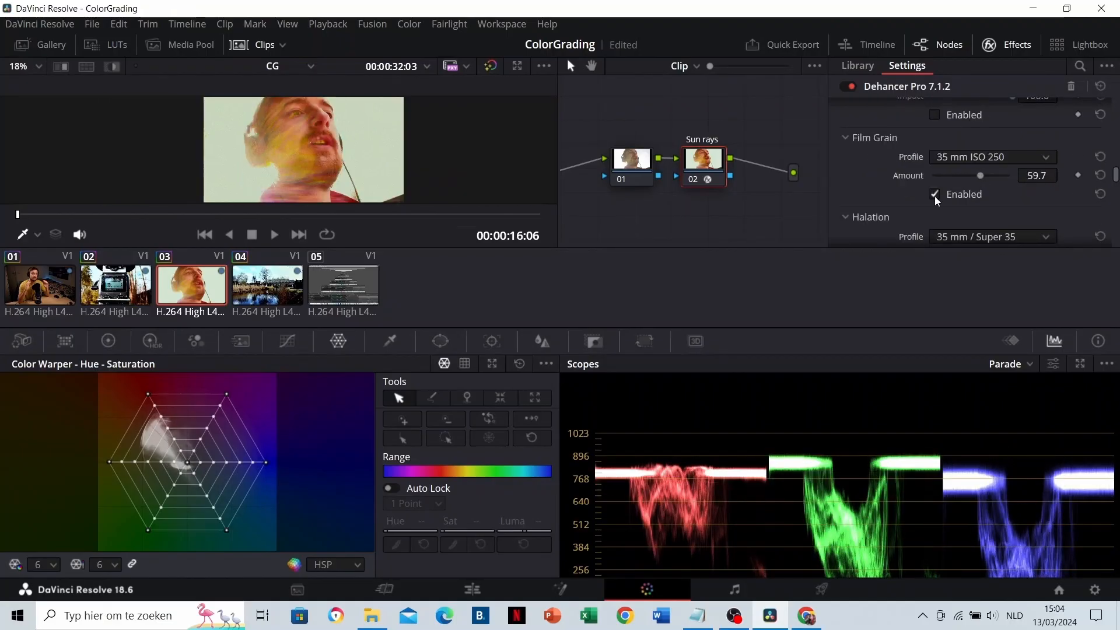
Toggle Film Grain off and on for clip 03's Sun rays node, and enable Halation and Bloom on clip 277's Dehancer node.
left_click(934, 196)
left_click(935, 196)
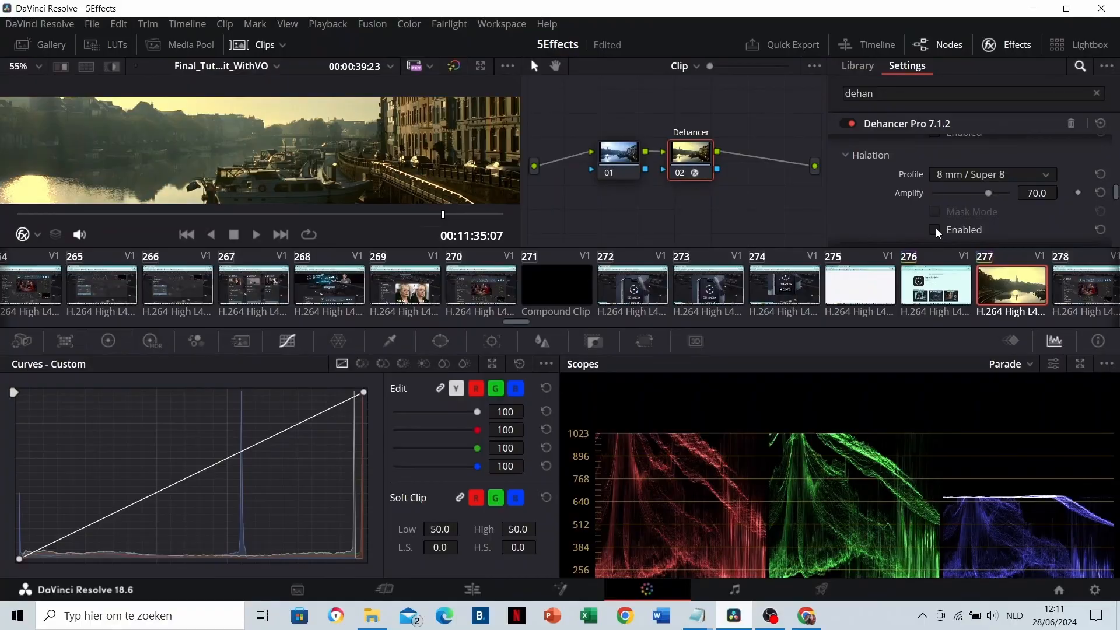
left_click(935, 230)
scroll(910, 216, "down", 4)
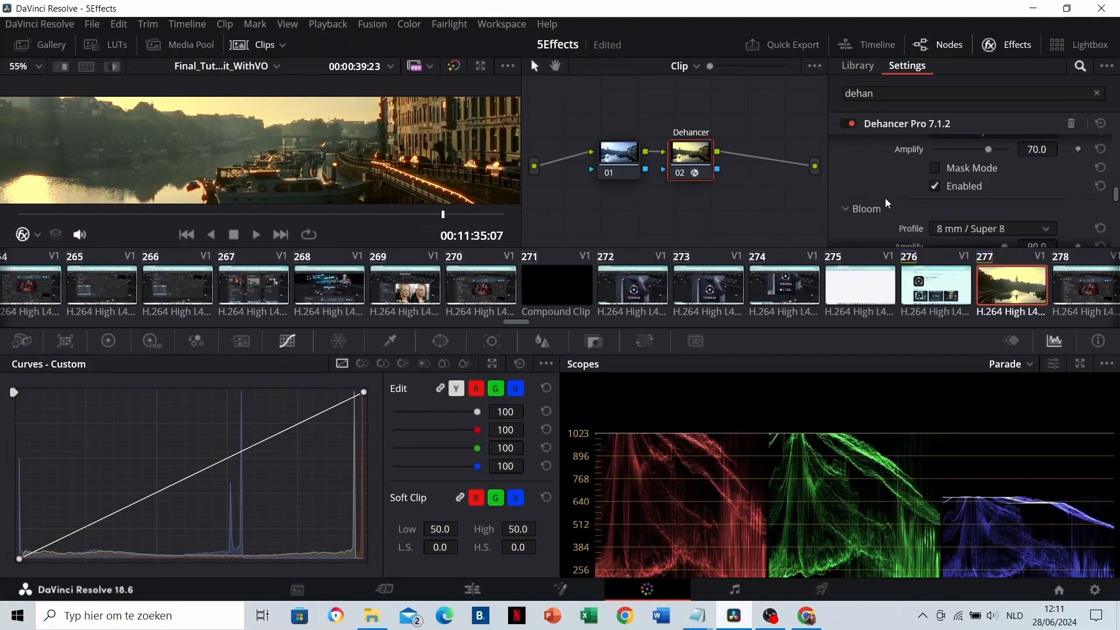
left_click(936, 226)
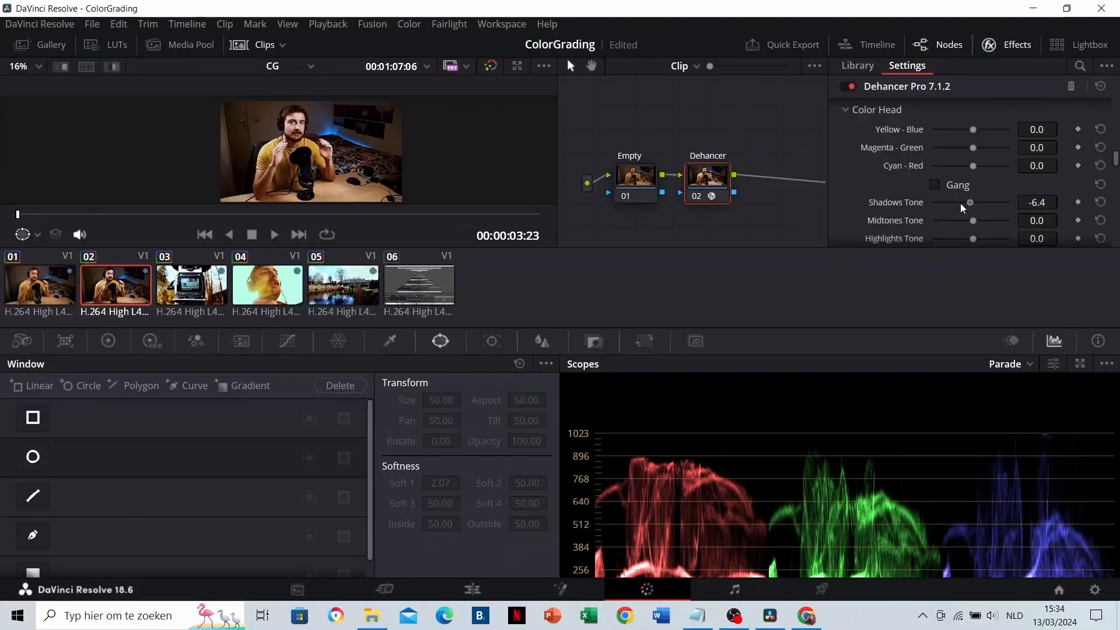
Fine-tune the Color Head's Shadows Tone on clip 02's Dehancer node.
left_click_drag(957, 209, 970, 206)
scroll(953, 212, "down", 3)
scroll(952, 211, "up", 3)
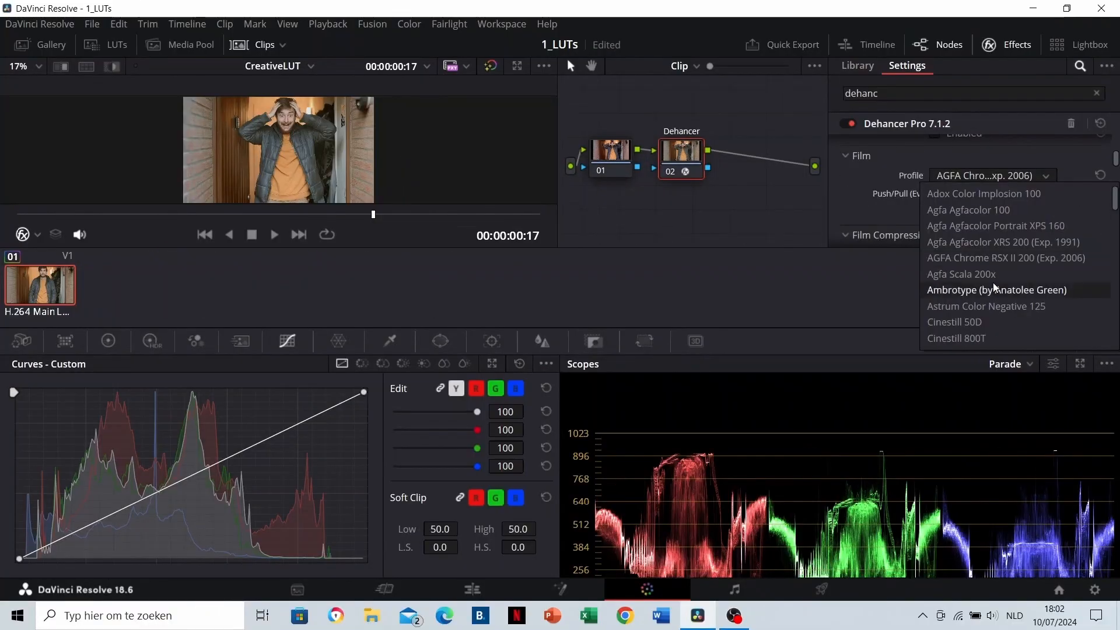
Apply the Agfa Scala 200x film profile on the Dehancer node and browse the other film profiles.
left_click(996, 275)
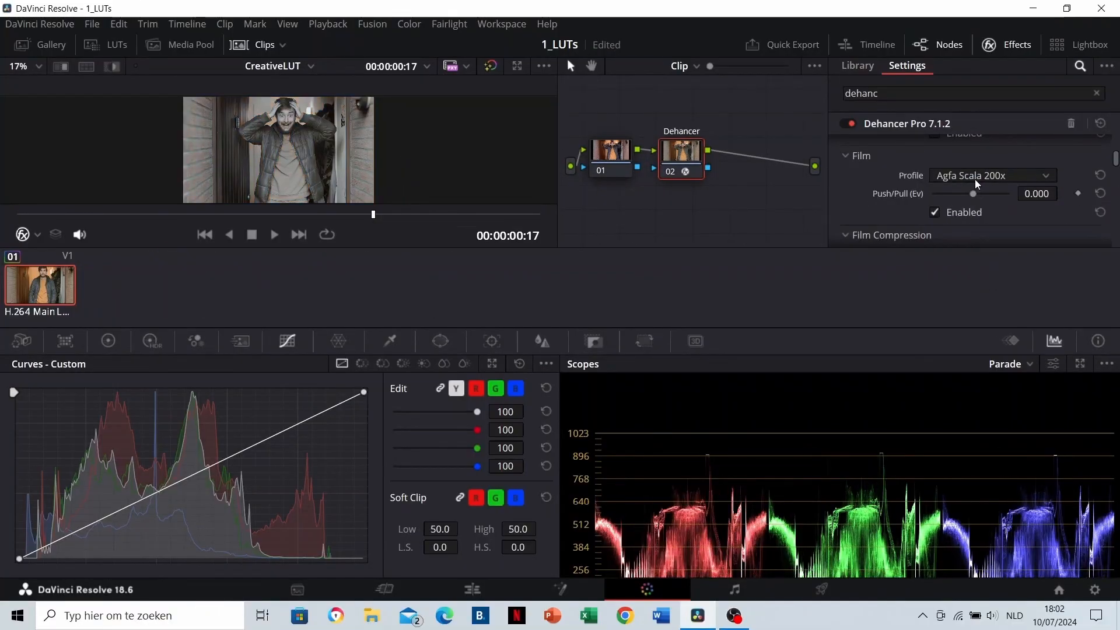
left_click(992, 175)
scroll(995, 260, "down", 1)
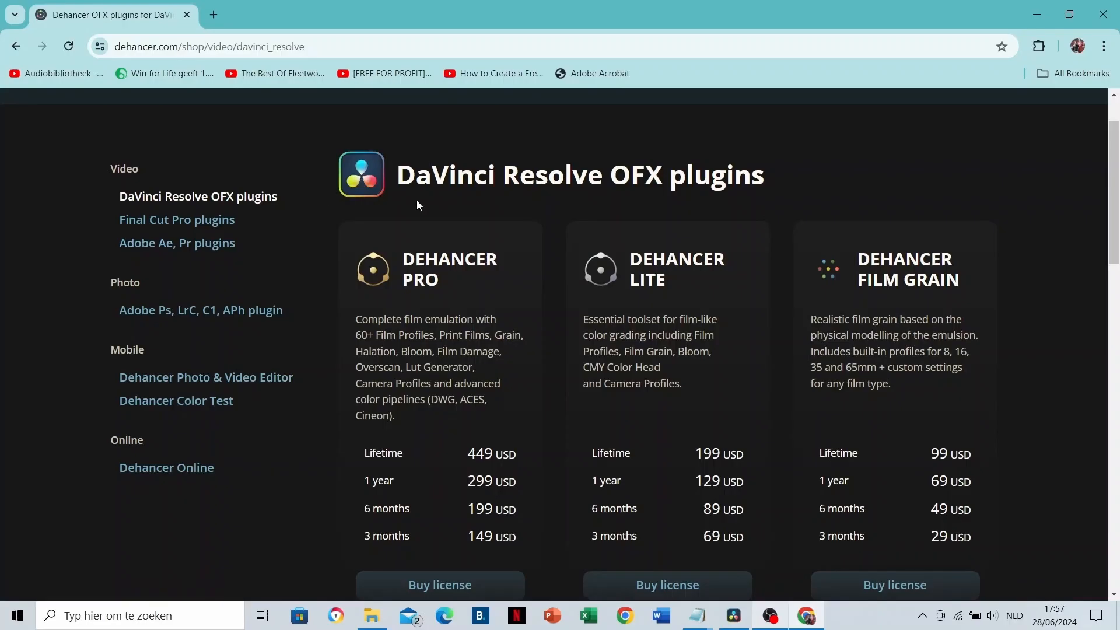
Examine the DaVinci Resolve OFX plugin editions and licence prices in the Dehancer web shop.
scroll(417, 201, "down", 1)
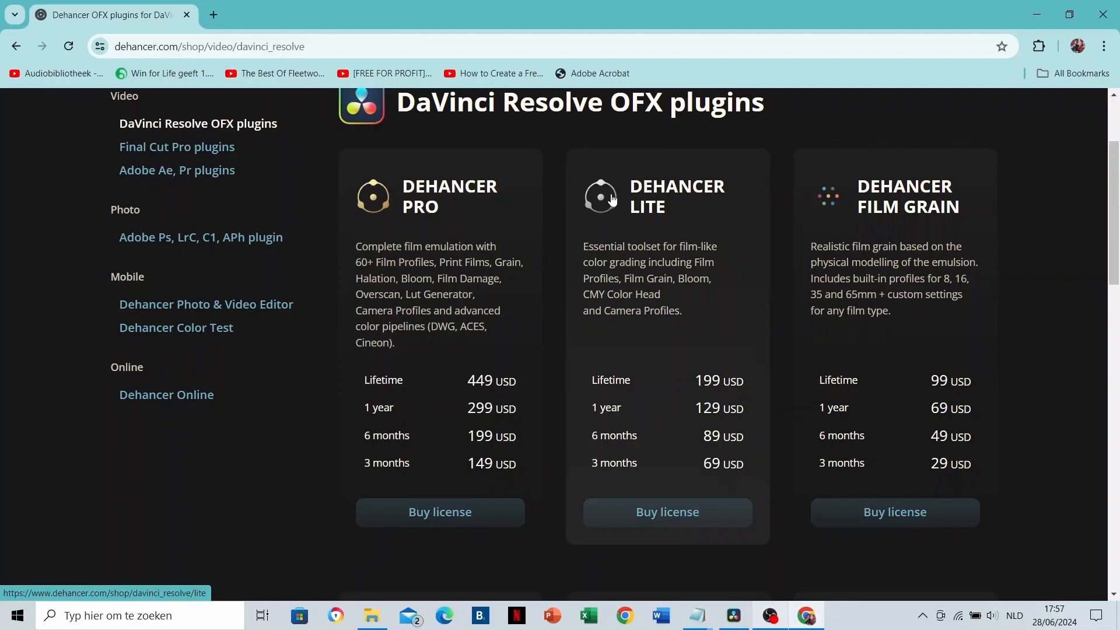
scroll(887, 210, "down", 9)
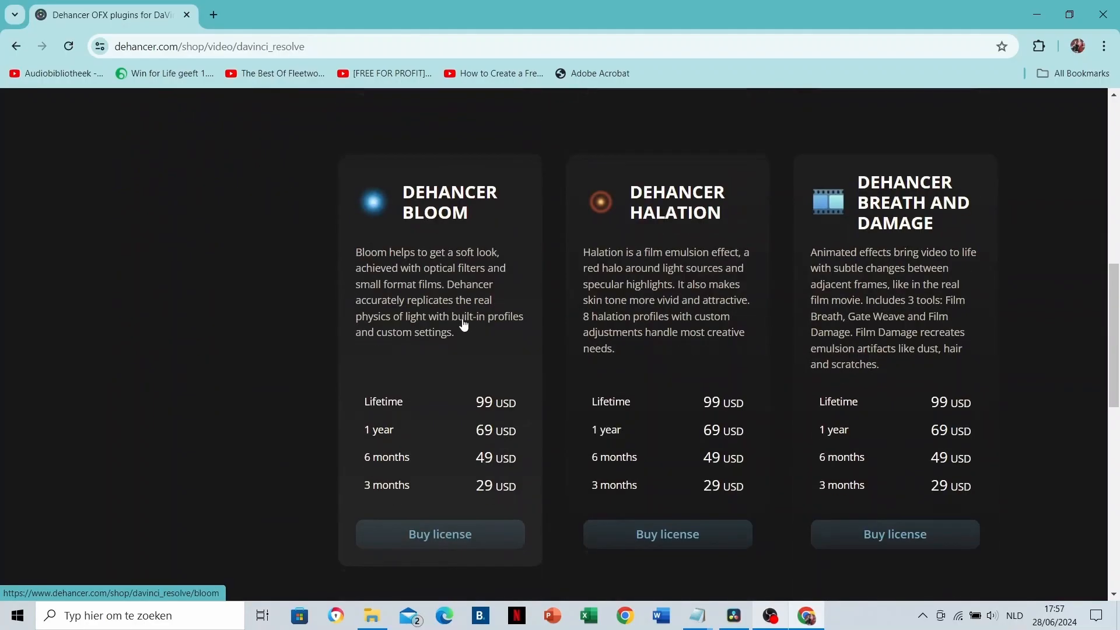
scroll(495, 358, "down", 2)
scroll(495, 357, "up", 12)
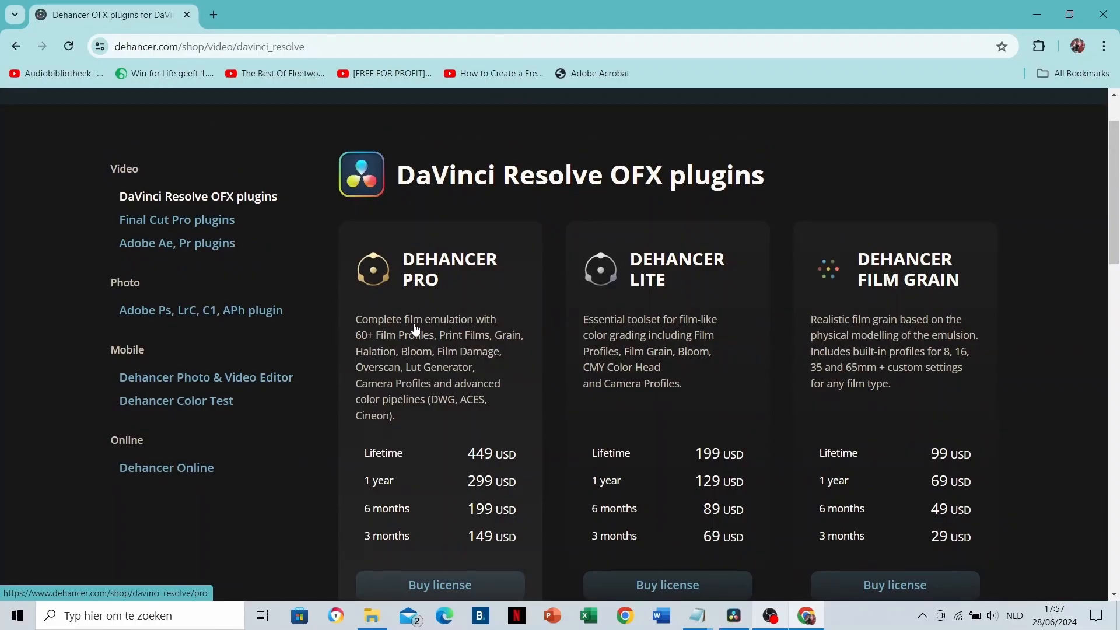
Browse the Dehancer shop's Final Cut Pro, Adobe video, photo plugin and mobile Photo & Video Editor pages.
left_click(164, 220)
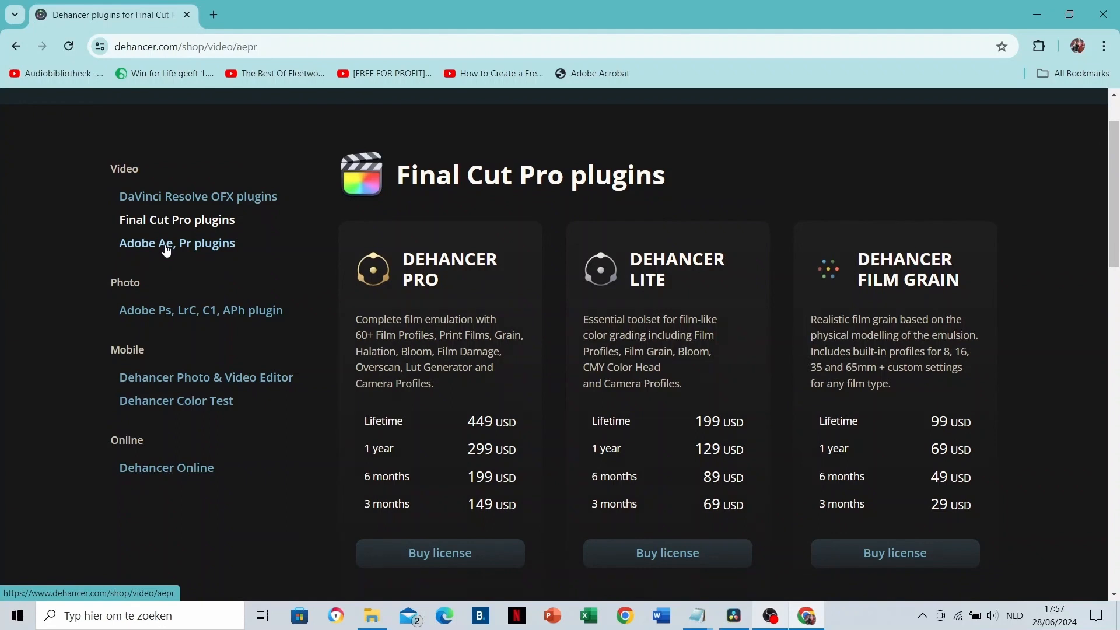
scroll(561, 255, "down", 3)
left_click(202, 244)
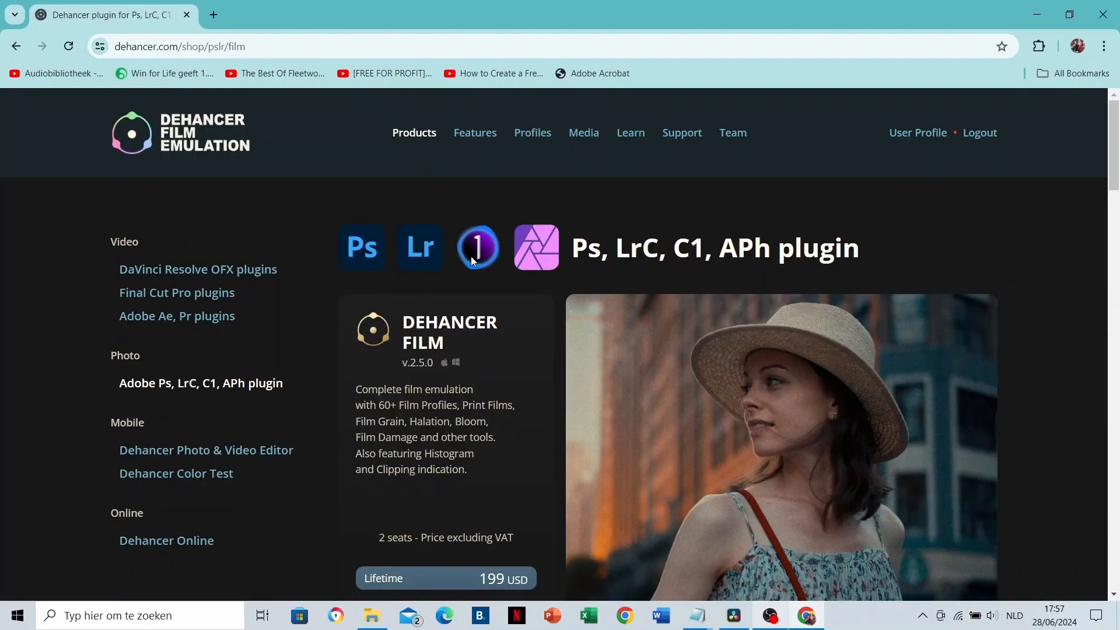
scroll(471, 257, "down", 1)
left_click(171, 375)
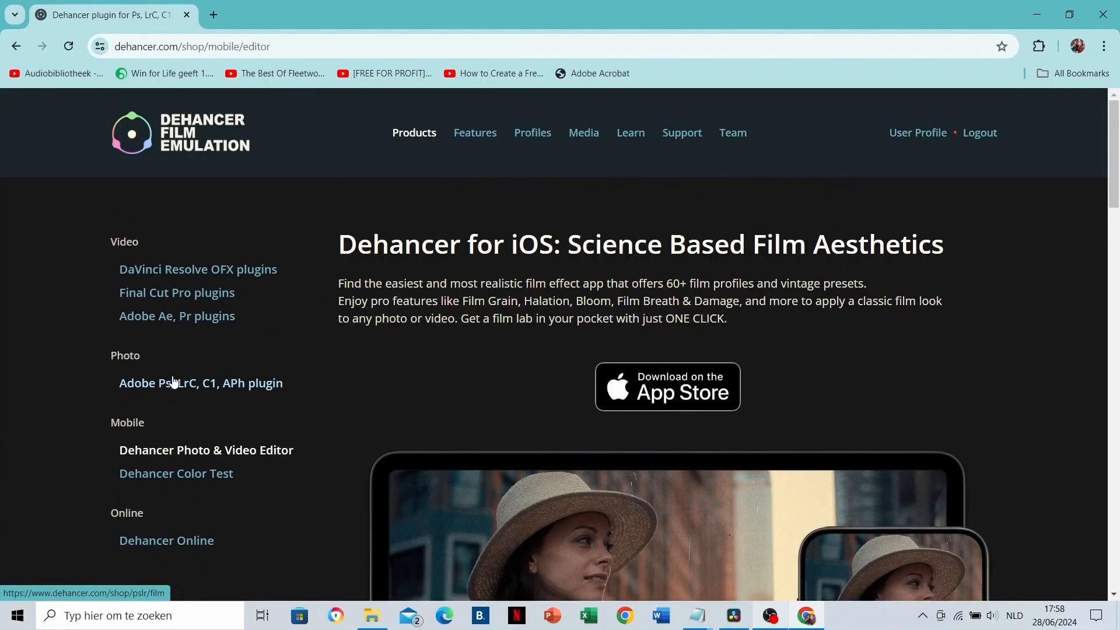
scroll(468, 245, "down", 1)
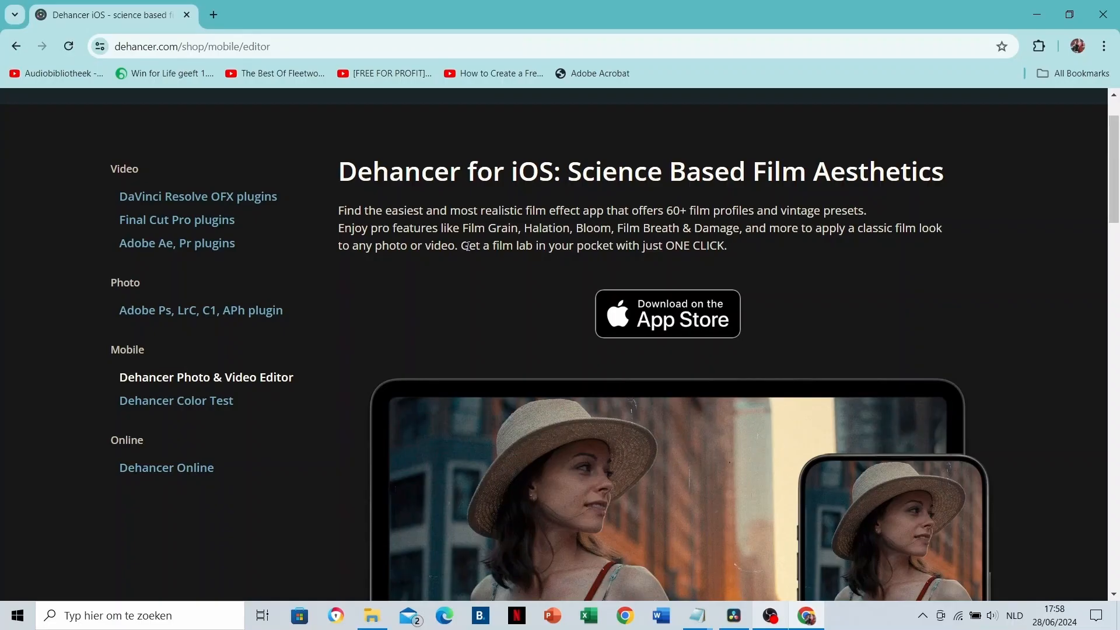
scroll(466, 247, "down", 1)
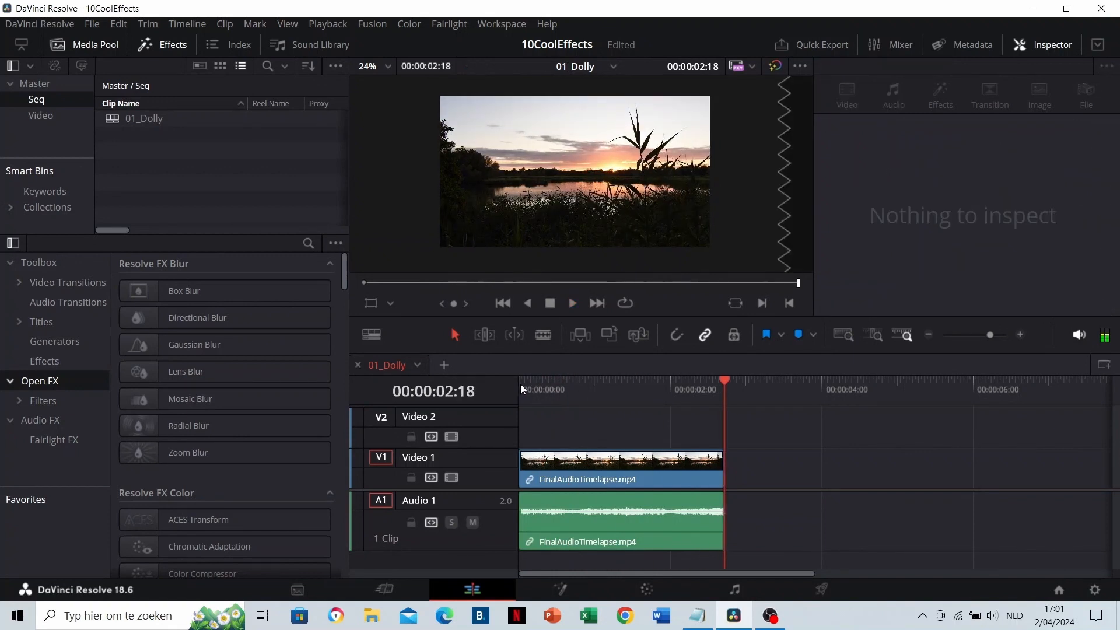
Add a Zoom keyframe on the first frame of FinalAudioTimelapse.mp4 in the 01_Dolly timeline.
left_click(521, 384)
left_click(556, 480)
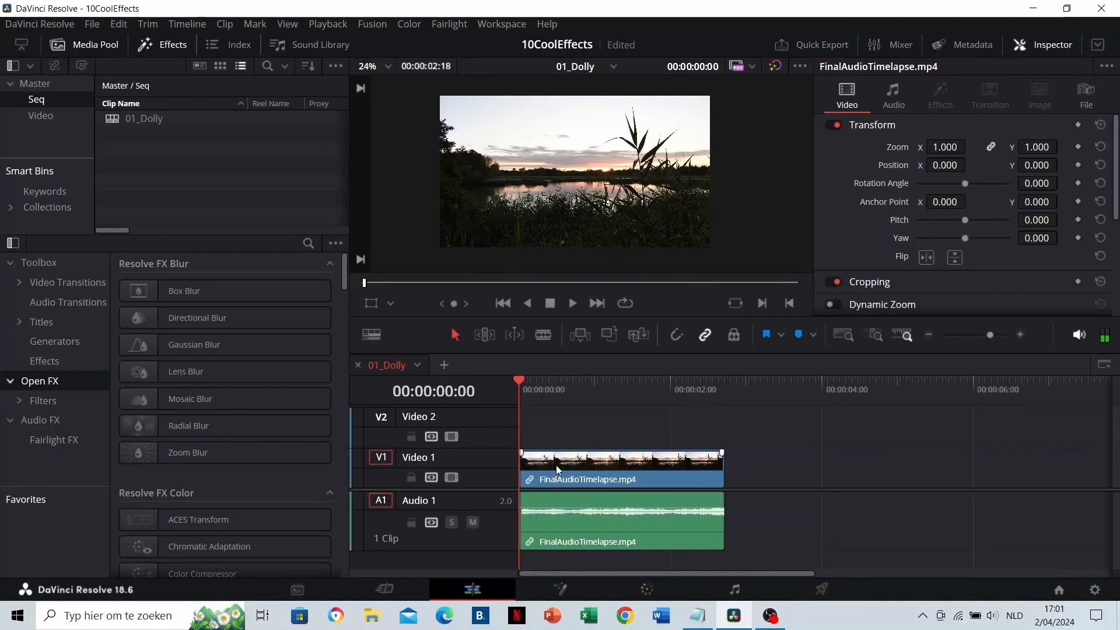
left_click(1079, 147)
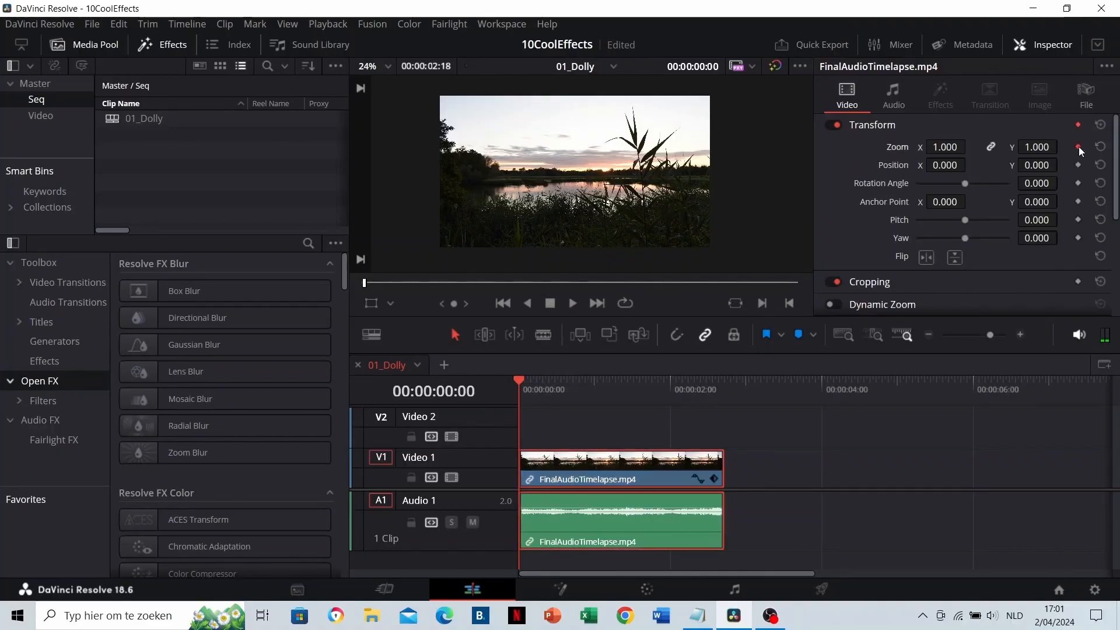
Set the clip's Zoom to 1.2 on its last frame and play the zoom animation from the start.
left_click(726, 385)
left_click(721, 386)
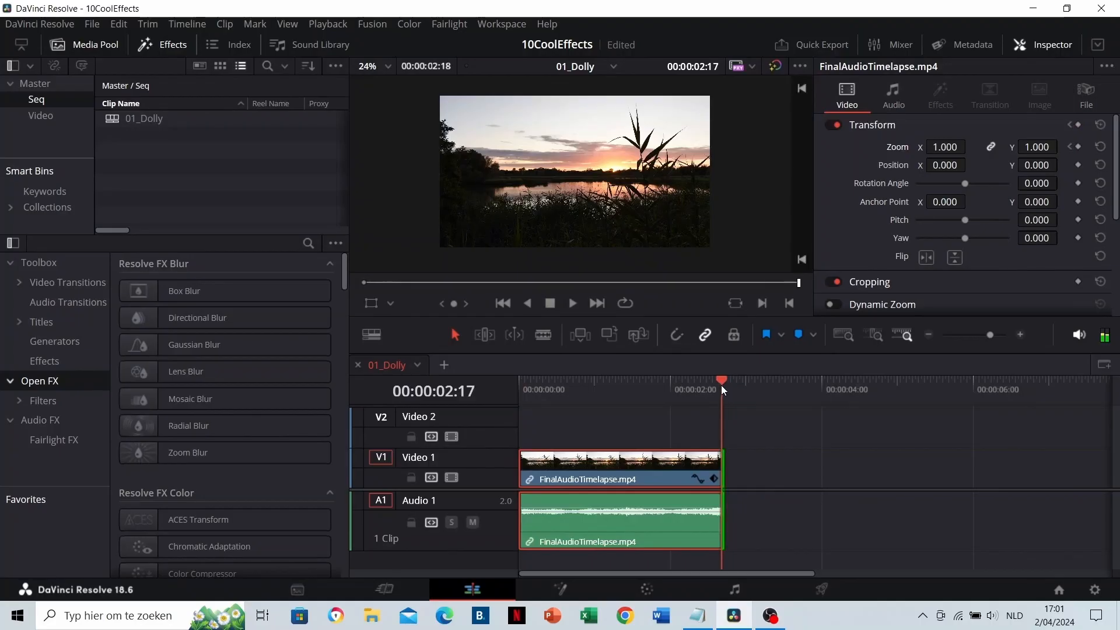
left_click(934, 146)
type("1")
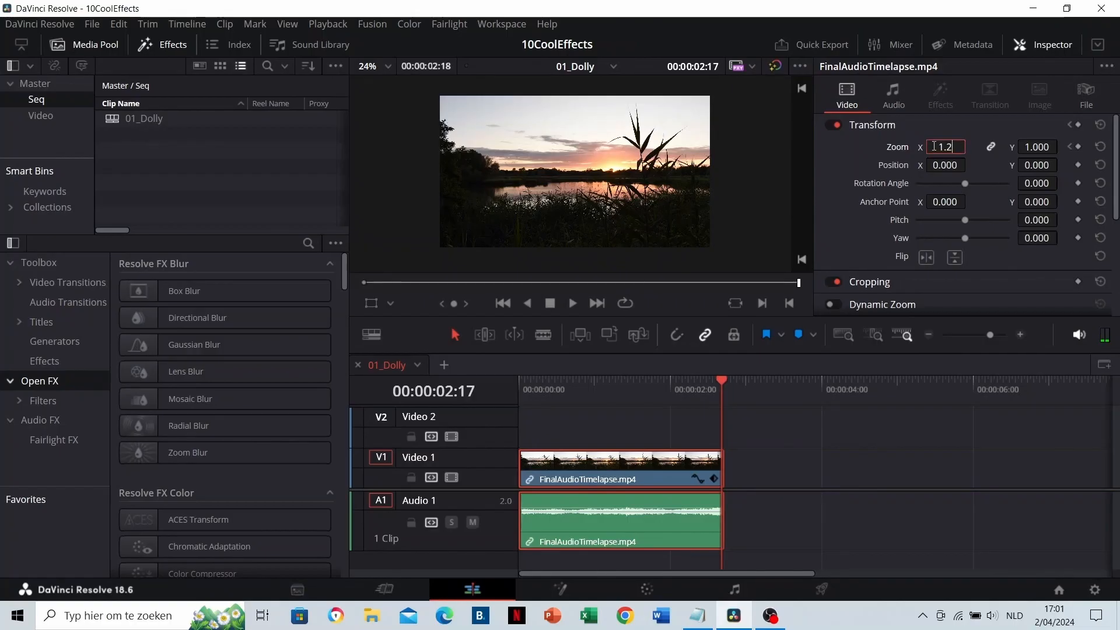
type(".2")
key("Return")
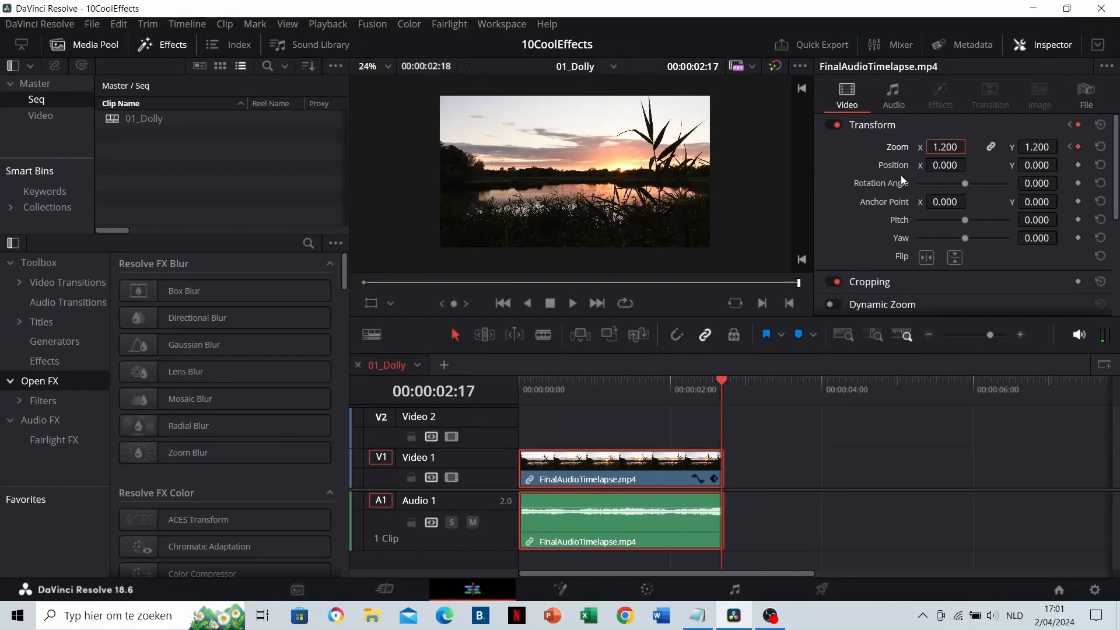
left_click_drag(559, 387, 523, 387)
key("space")
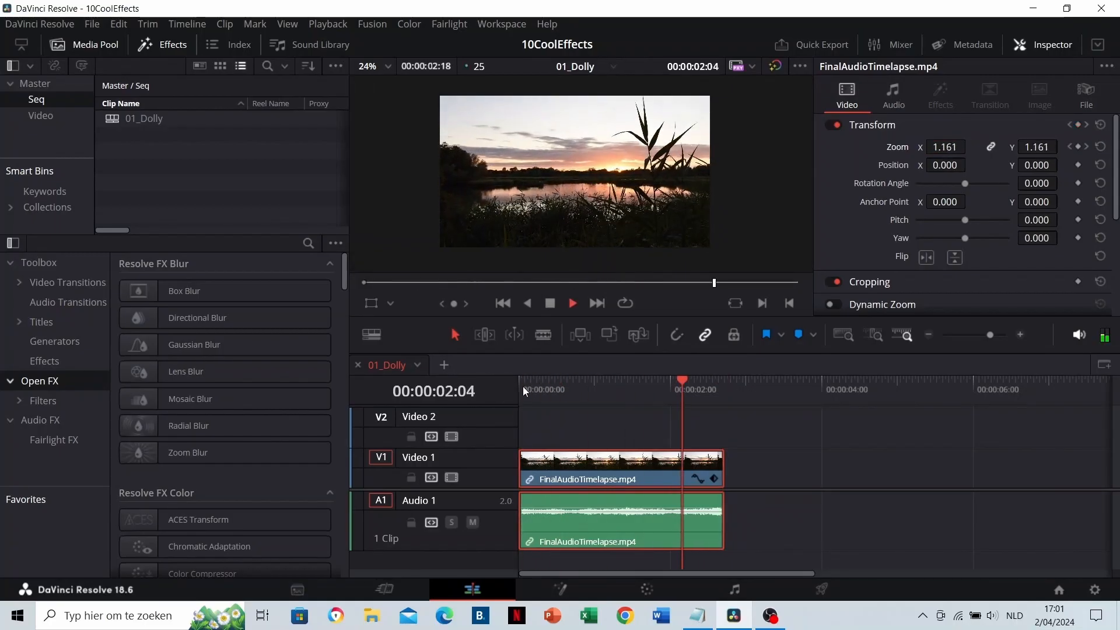
Duplicate the video clip onto Video 2 with its Zoom reset, and disable the Video 1 track.
left_click_drag(527, 386, 499, 381)
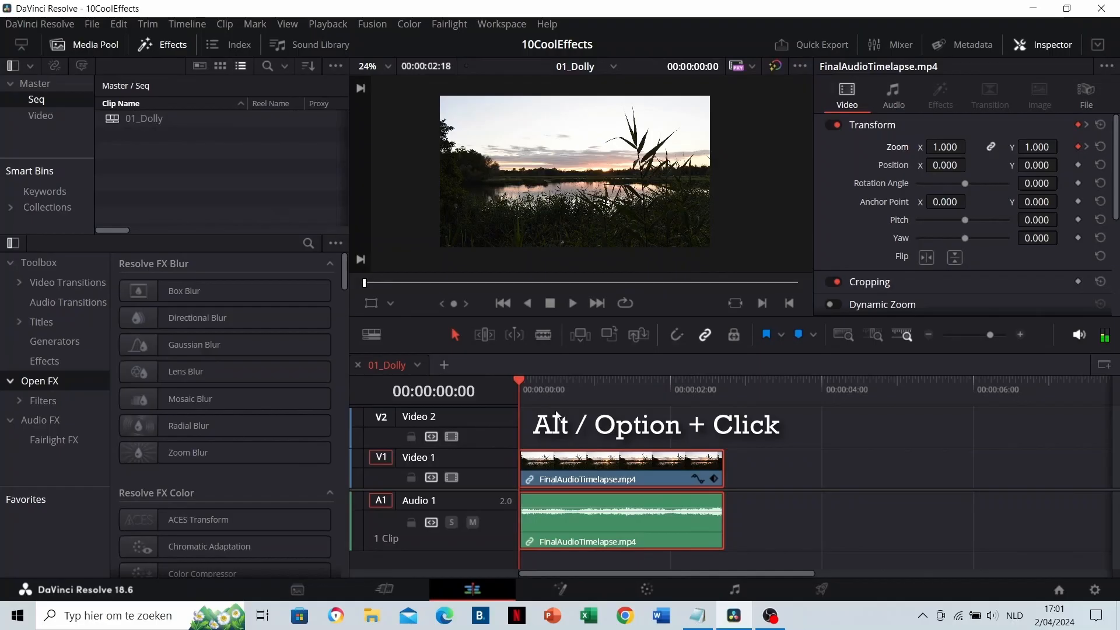
left_click(567, 464, "alt")
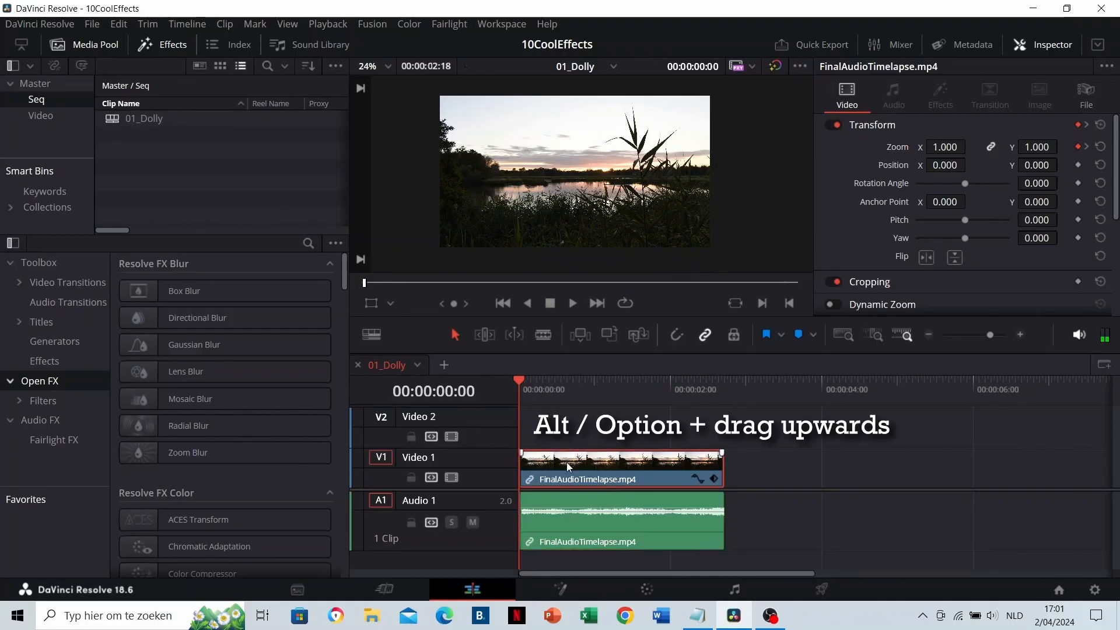
left_click_drag(567, 448, 569, 429)
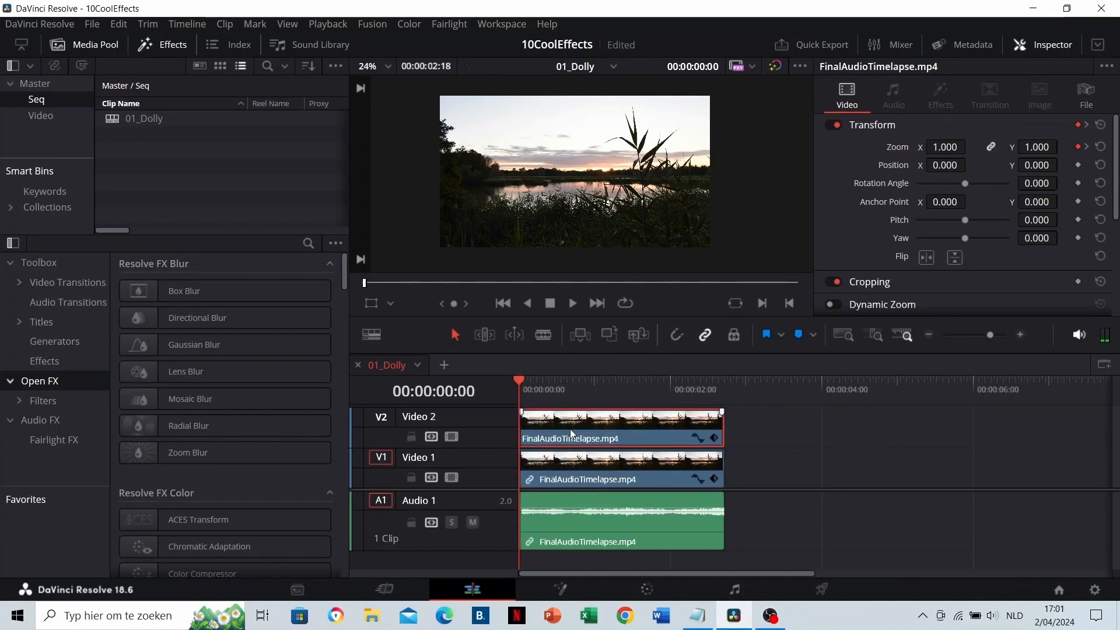
left_click(1099, 148)
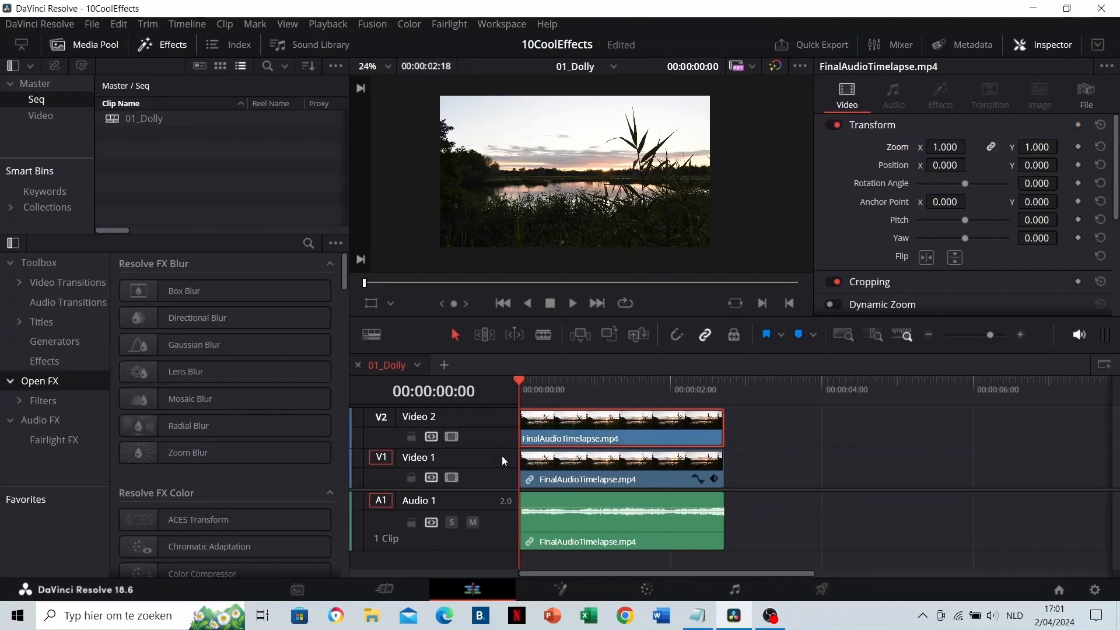
left_click(453, 477)
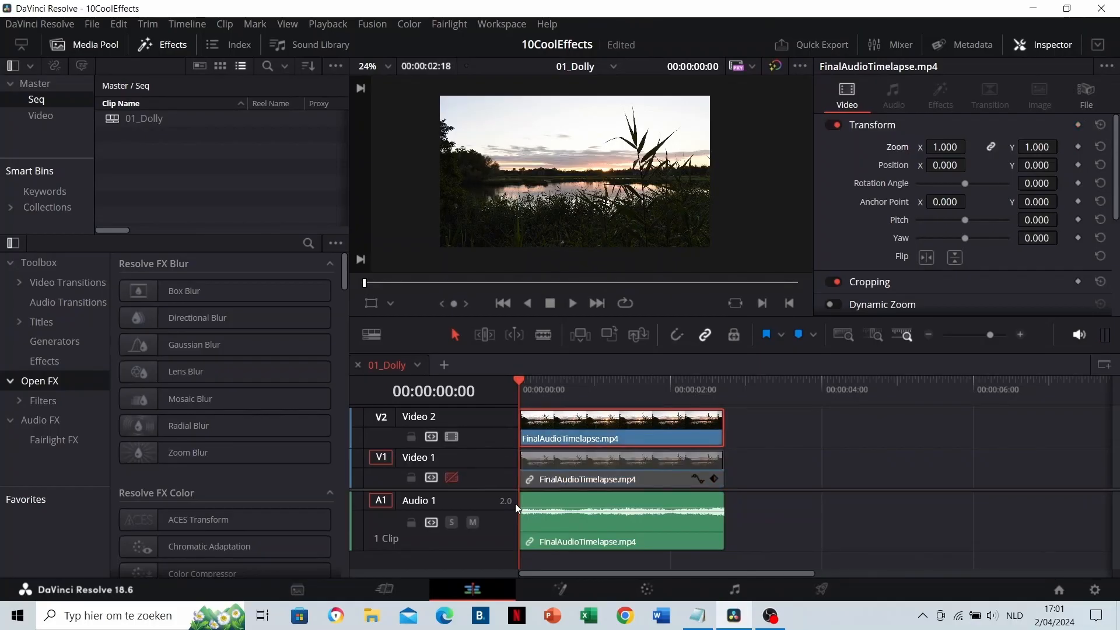
On the Color page, add a serial node after node 01 and an alpha output fed by node 02.
left_click(645, 590)
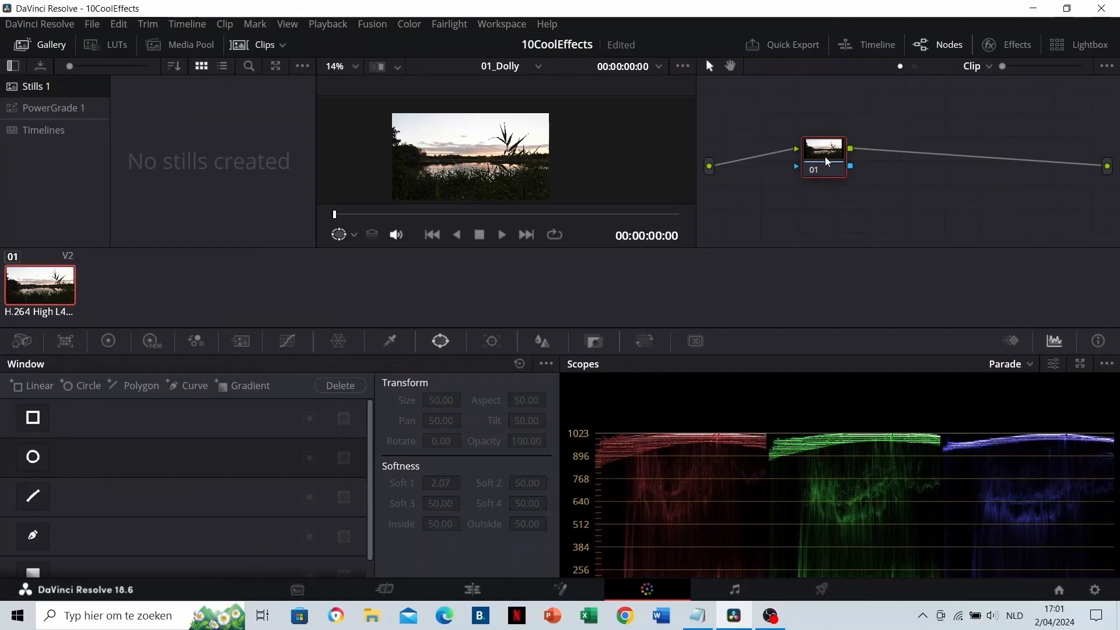
right_click(828, 161)
mouse_move(910, 231)
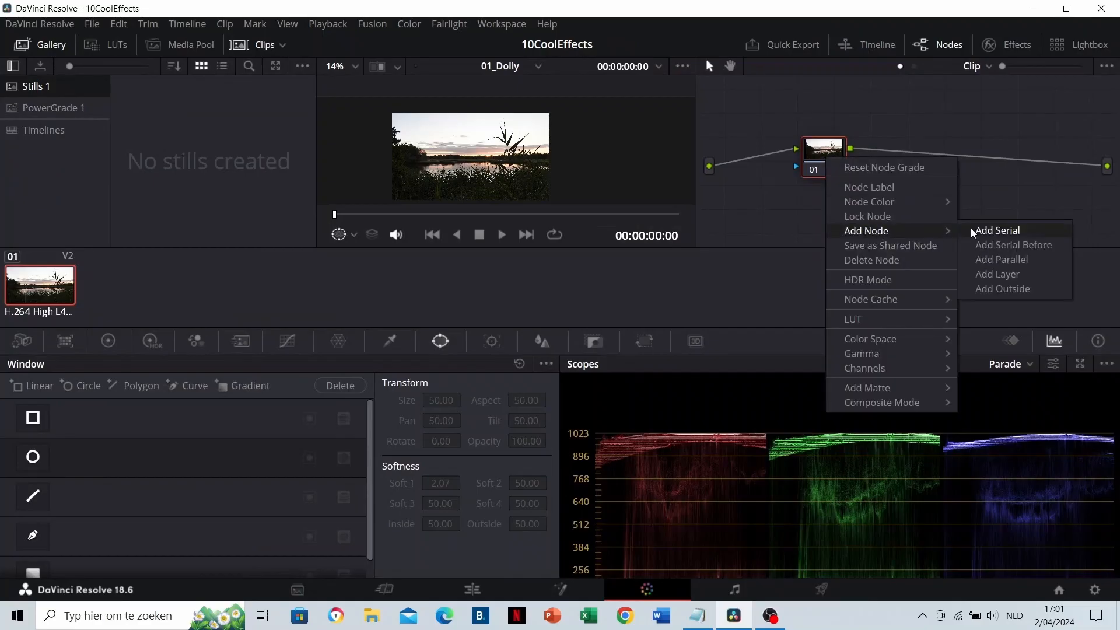
left_click(1001, 231)
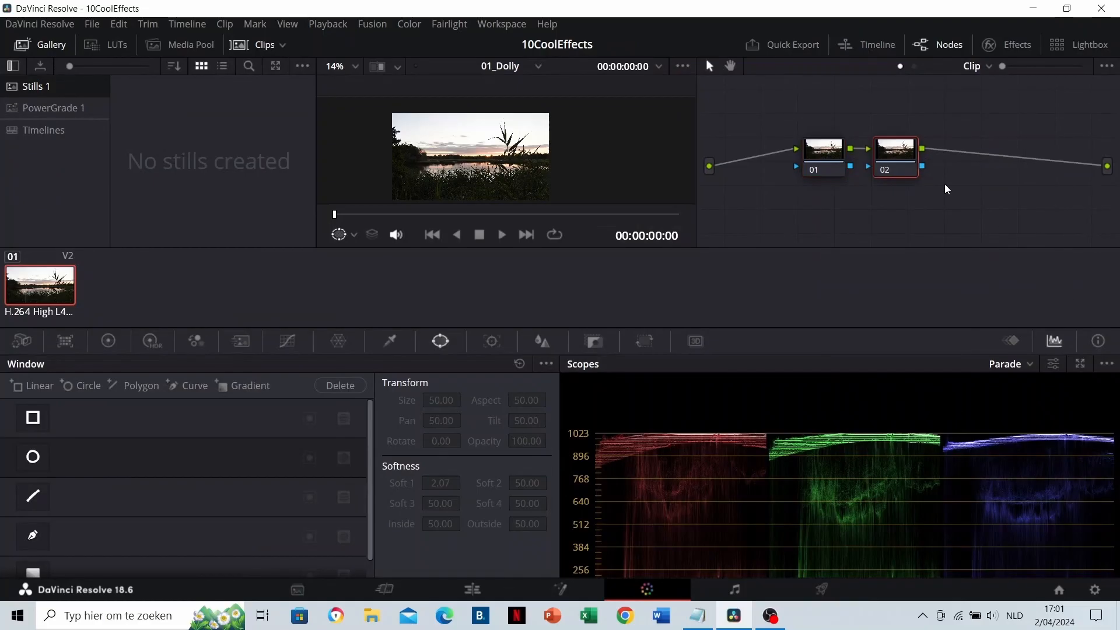
right_click(946, 190)
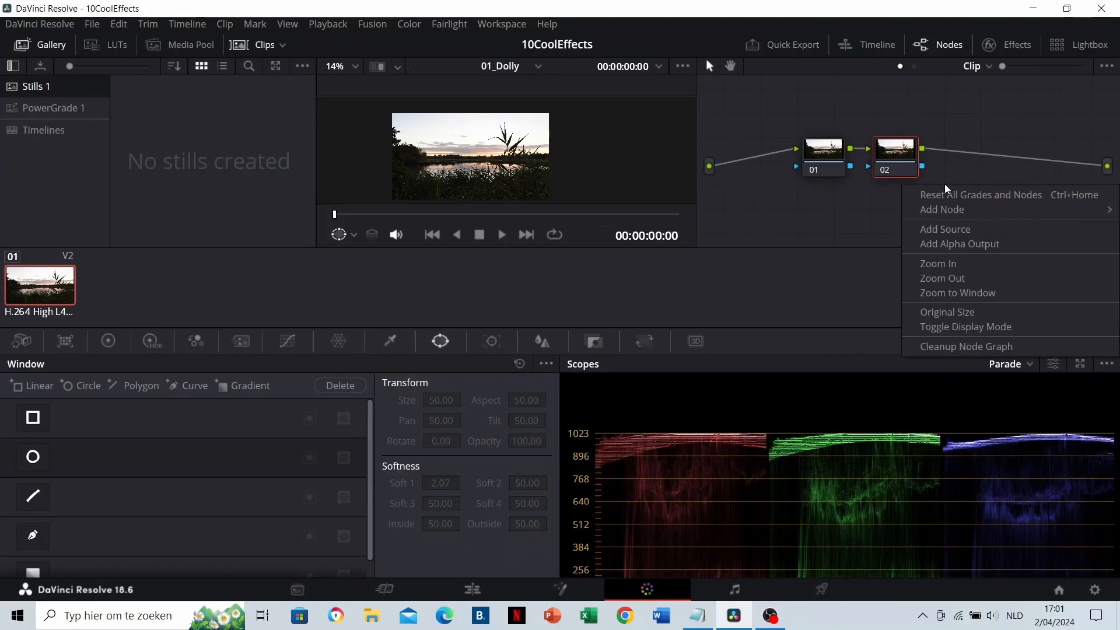
left_click(966, 243)
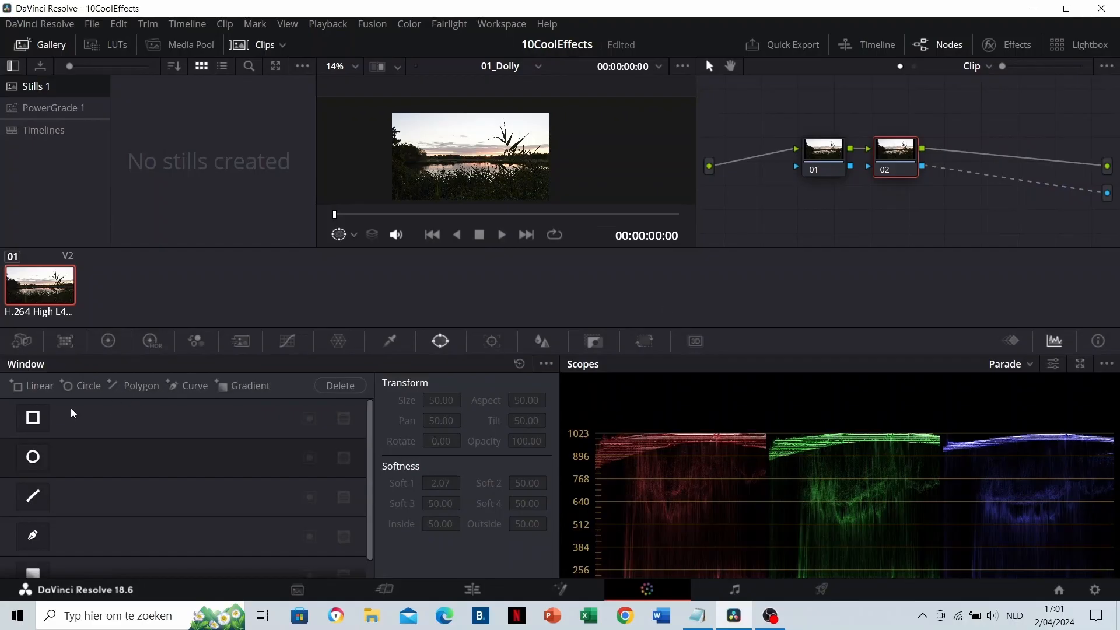
Mask node 02 with a rectangular window spanning the full frame width and covering only the sky above the horizon.
left_click(32, 417)
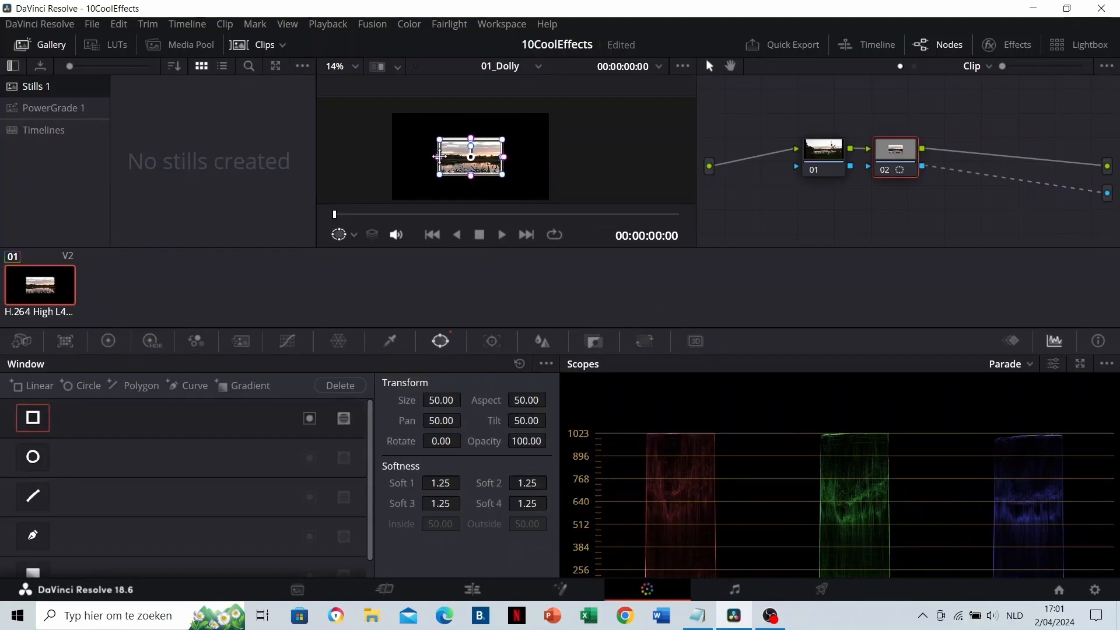
left_click_drag(412, 158, 372, 157)
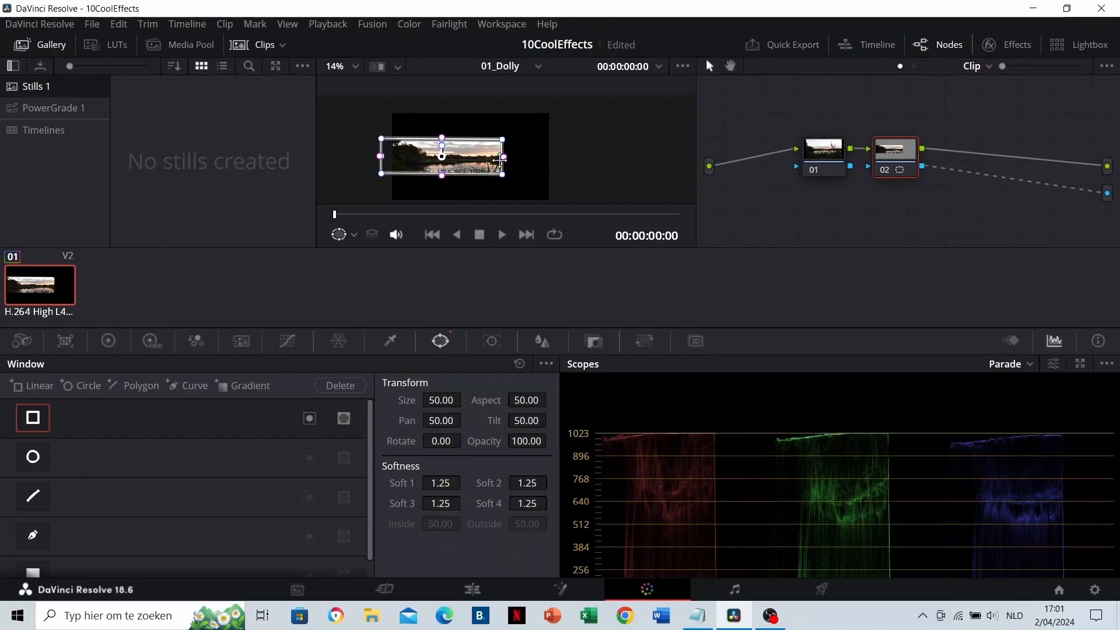
left_click_drag(503, 156, 582, 155)
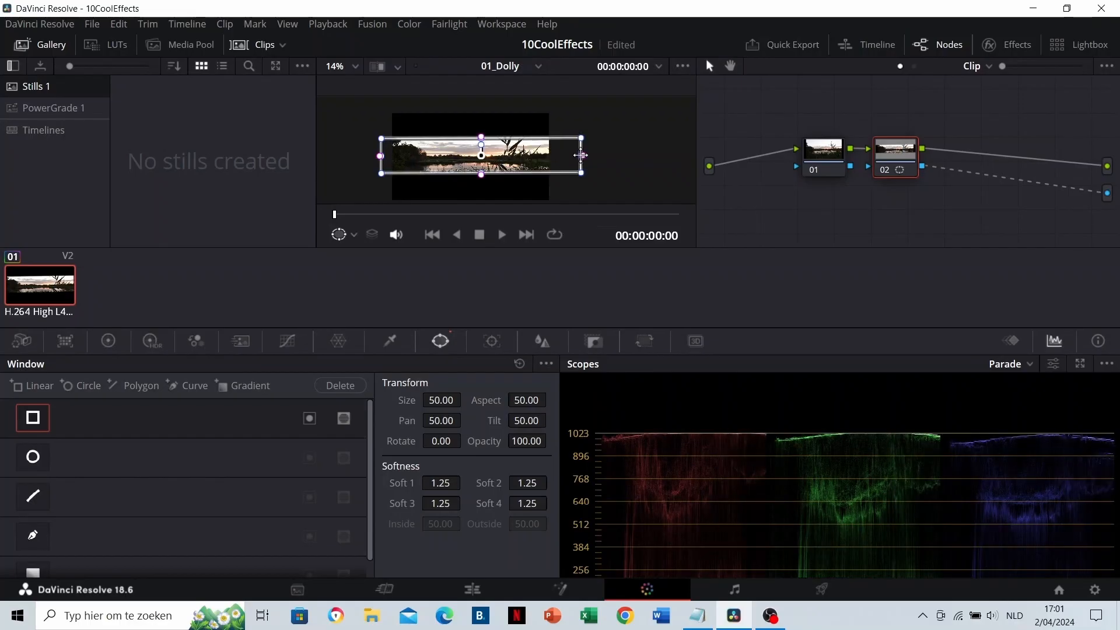
left_click_drag(484, 147, 480, 130)
left_click_drag(481, 174, 479, 158)
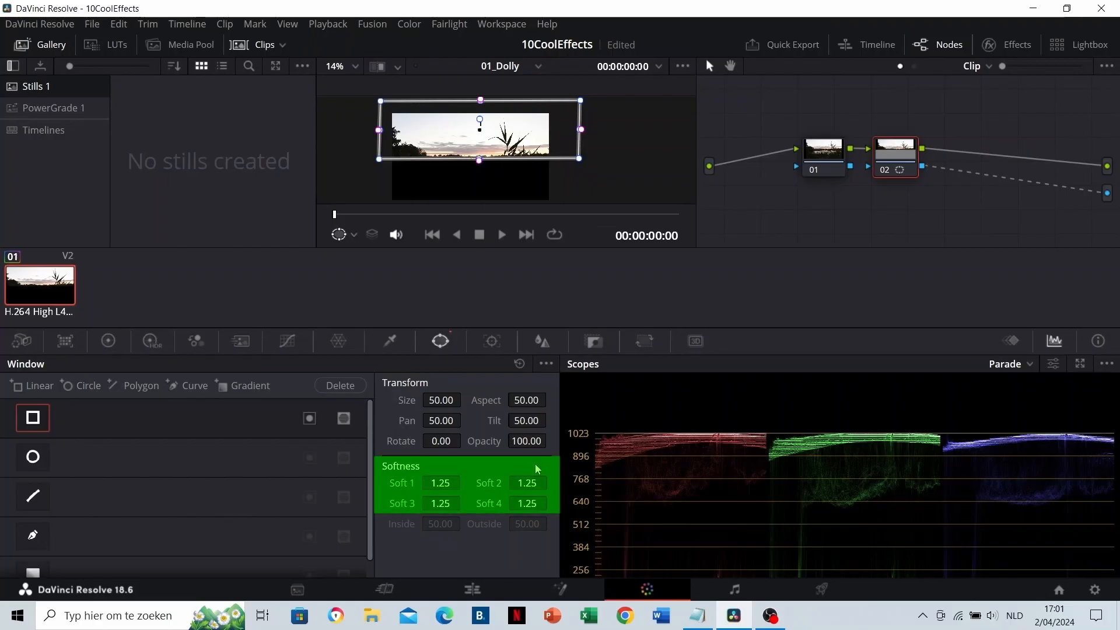
Return to the Edit page and play the masked Video 2 clip from the start.
left_click(473, 591)
key("space")
left_click_drag(527, 384, 505, 386)
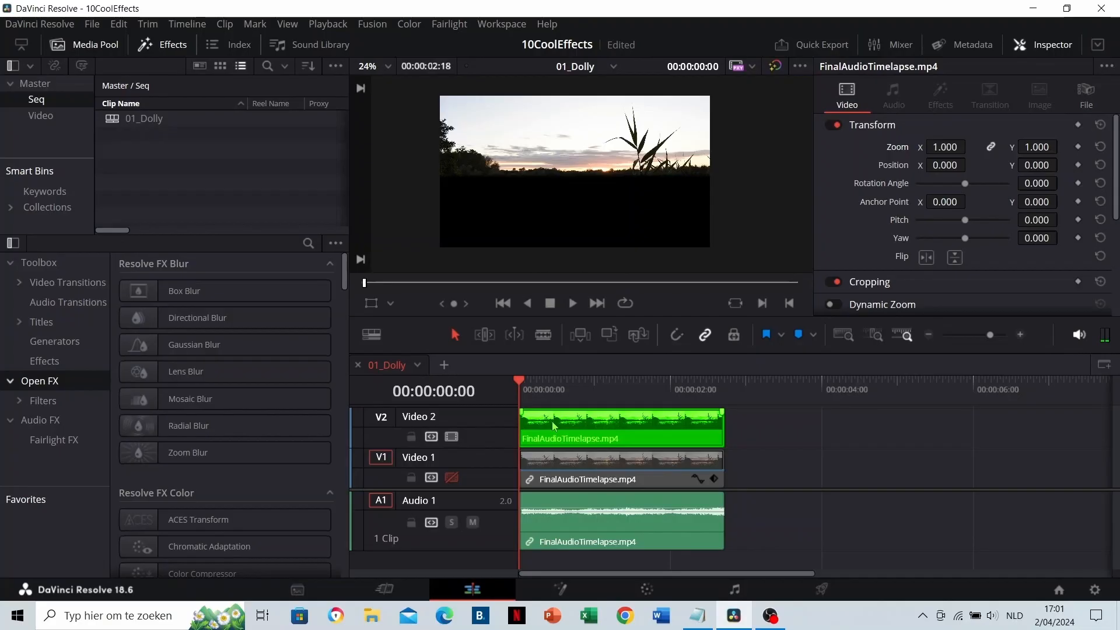
Set the Video 2 clip's Zoom to 1.4 at its first frame and keyframe it.
triple_click(937, 146)
type(".")
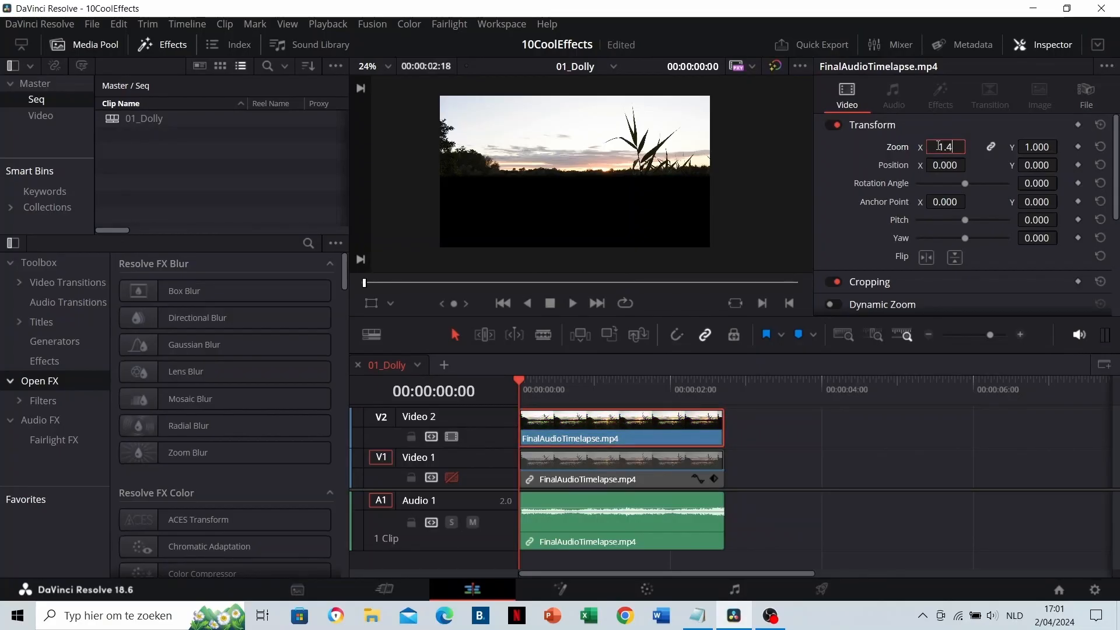
type("4")
left_click(1078, 148)
left_click(1078, 147)
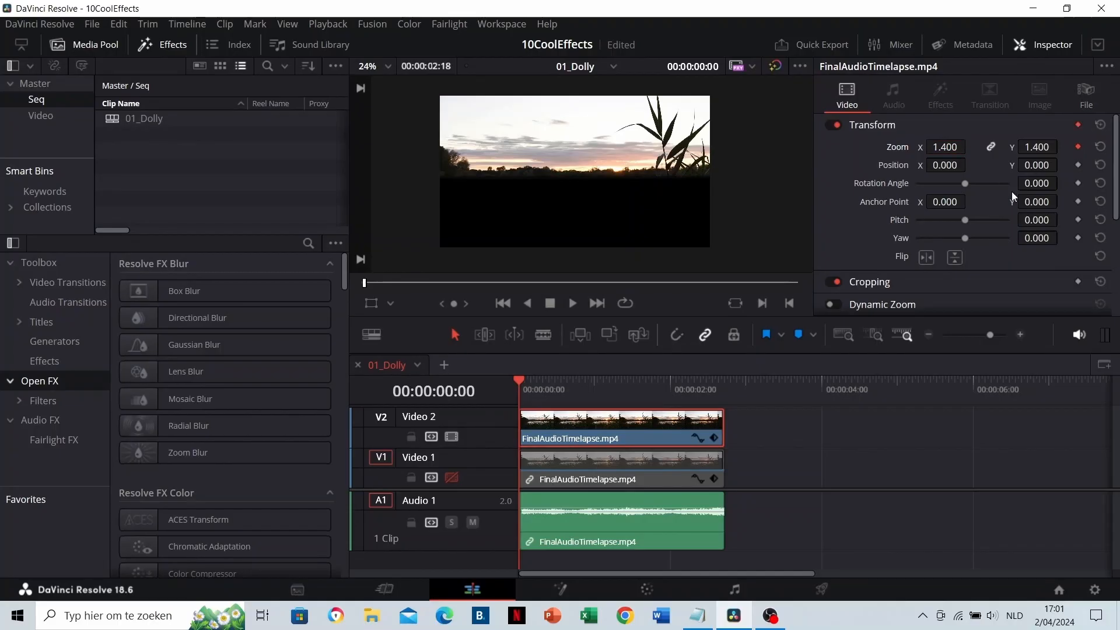
Set the Video 2 clip's Zoom to 1 at its last frame, 00:00:02:17, and play the animation from the start.
left_click_drag(715, 381, 722, 379)
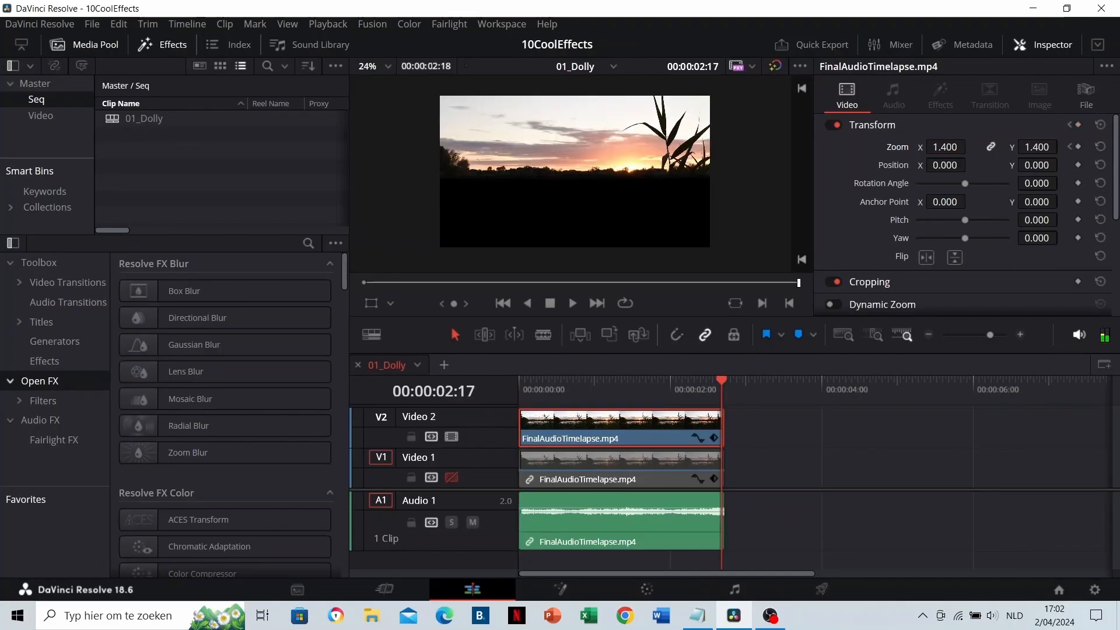
double_click(950, 146)
type("1")
key("Return")
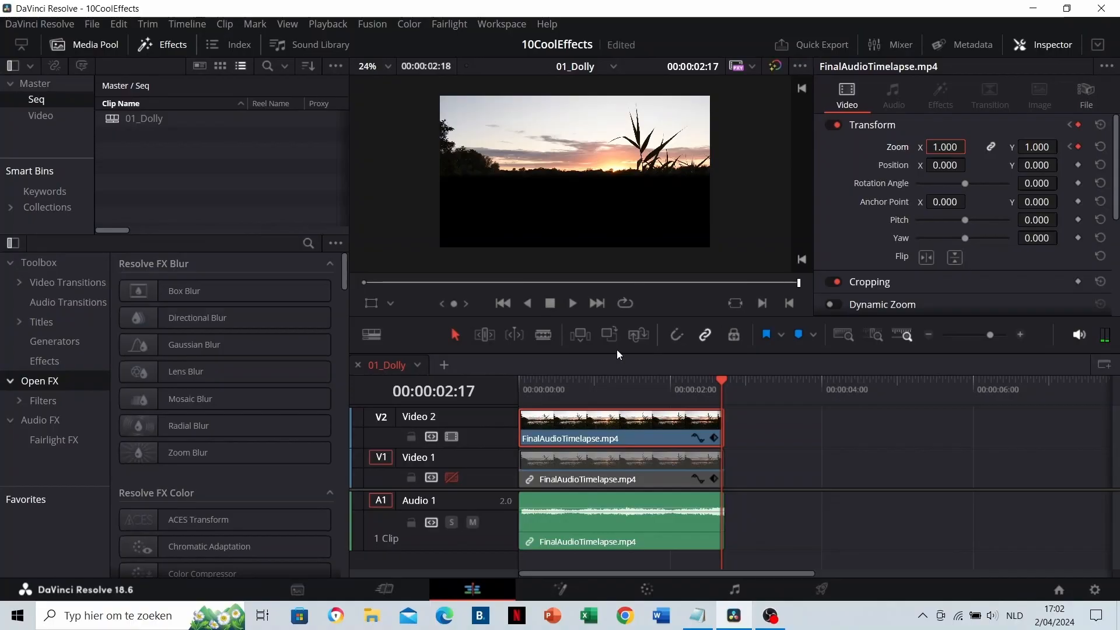
left_click(522, 387)
key("space")
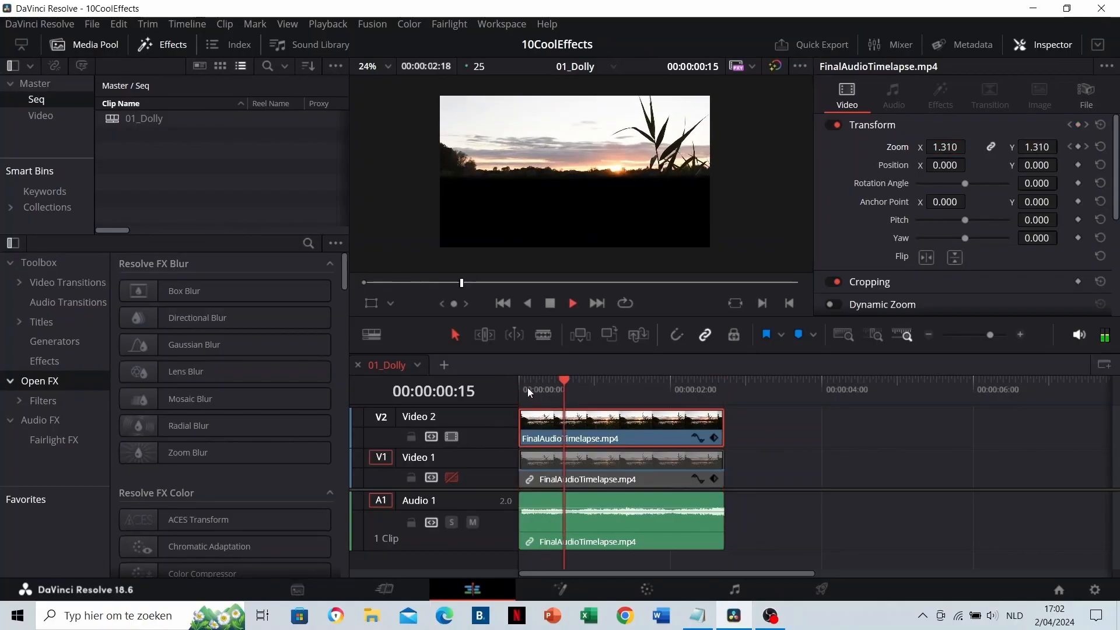
Re-enable the Video 1 track and play the combined dolly effect from the first frame.
left_click_drag(538, 387, 514, 387)
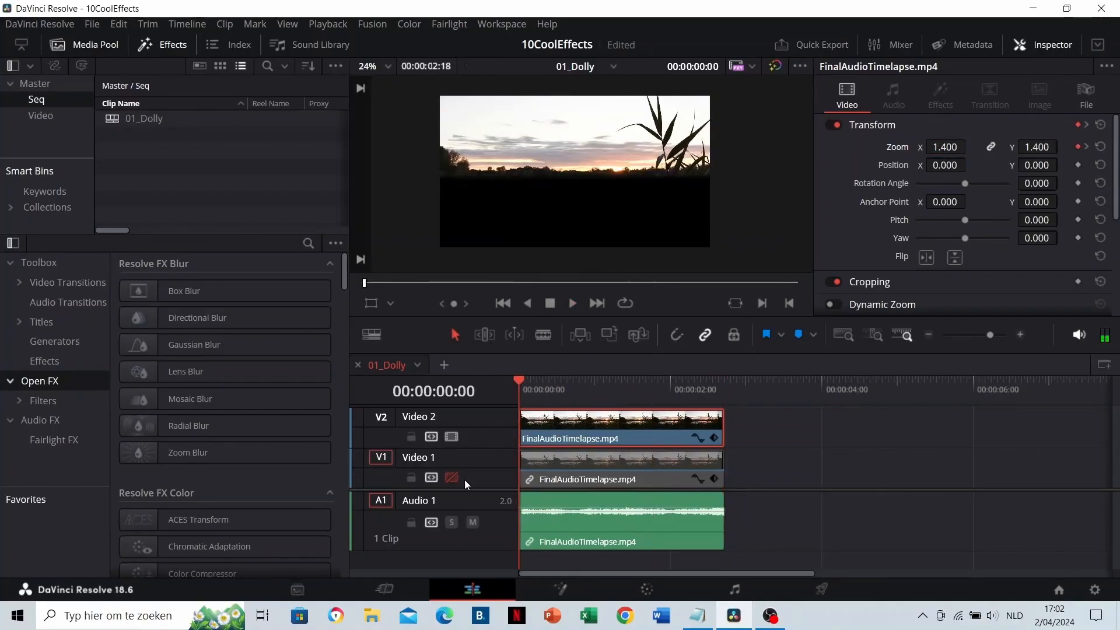
left_click(454, 478)
key("space")
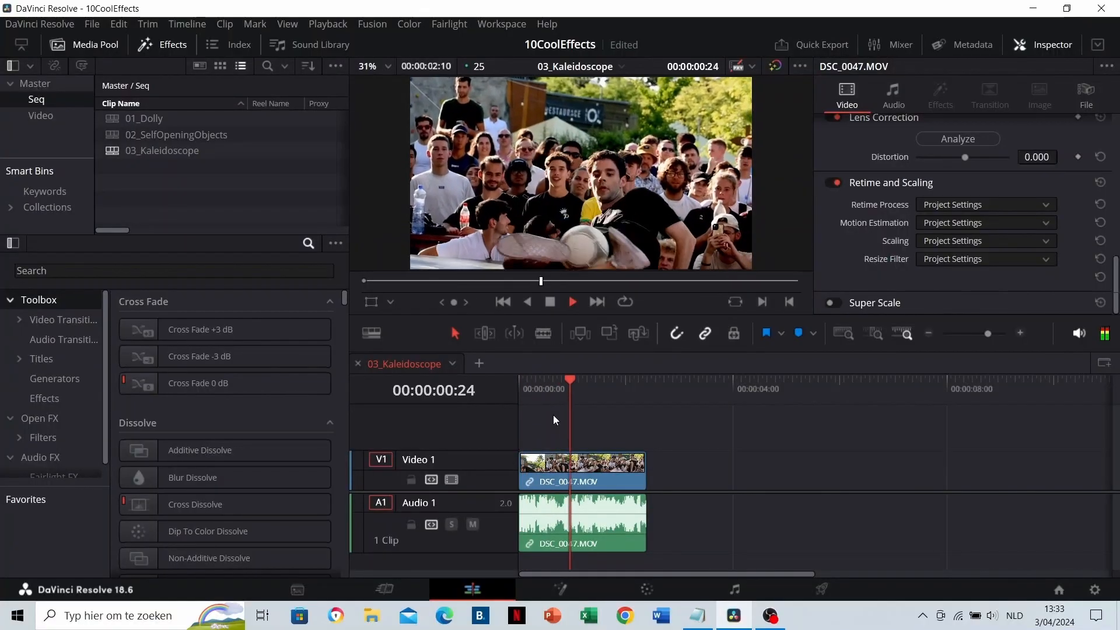
Search the effects for "mirror" and apply the Open FX Mirrors effect to the DSC_0047.MOV clip in the 03_Kaleidoscope timeline.
left_click(183, 270)
type("mirror")
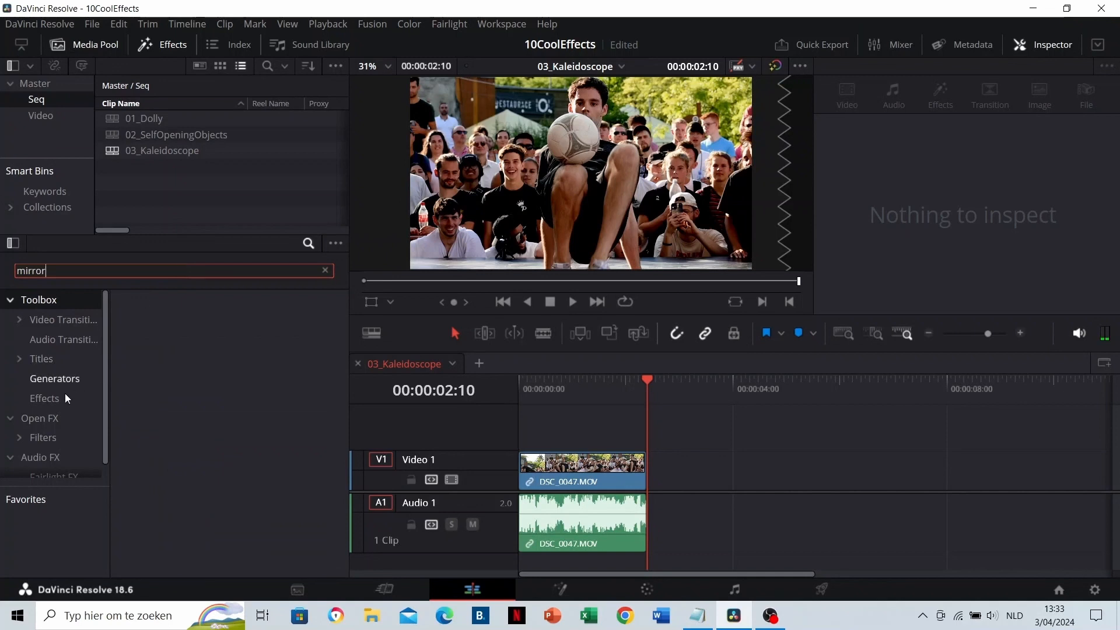
left_click(50, 417)
left_click_drag(217, 328, 563, 465)
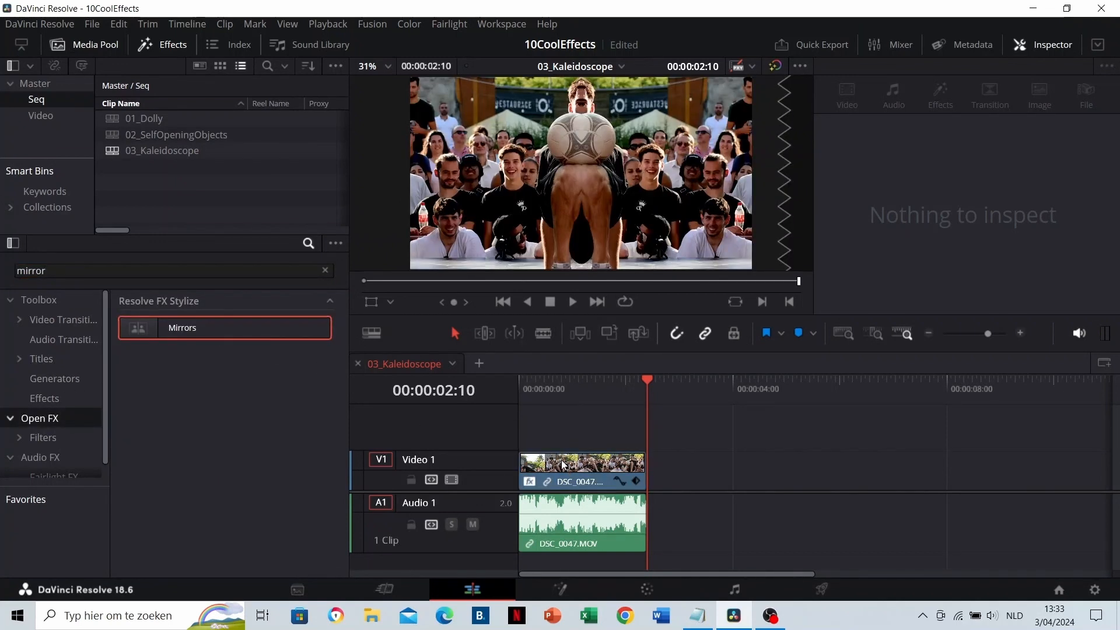
Set the Mirrors effect's placement to Kaleidoscope and its Center Size to 0.484, and play the clip from the start.
left_click(563, 466)
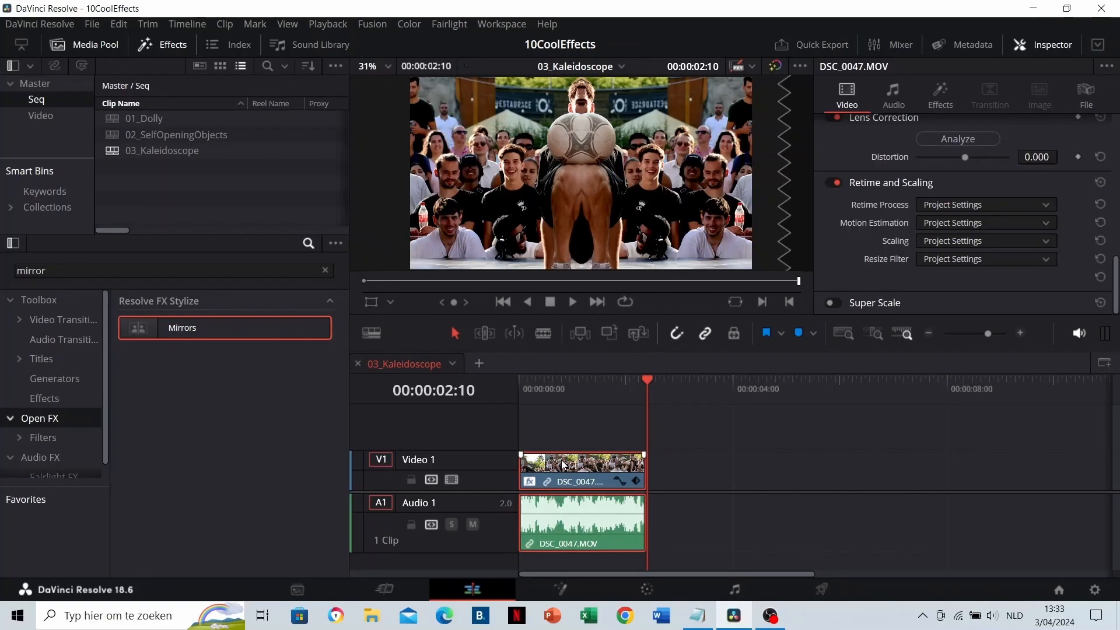
left_click(941, 97)
left_click(956, 180)
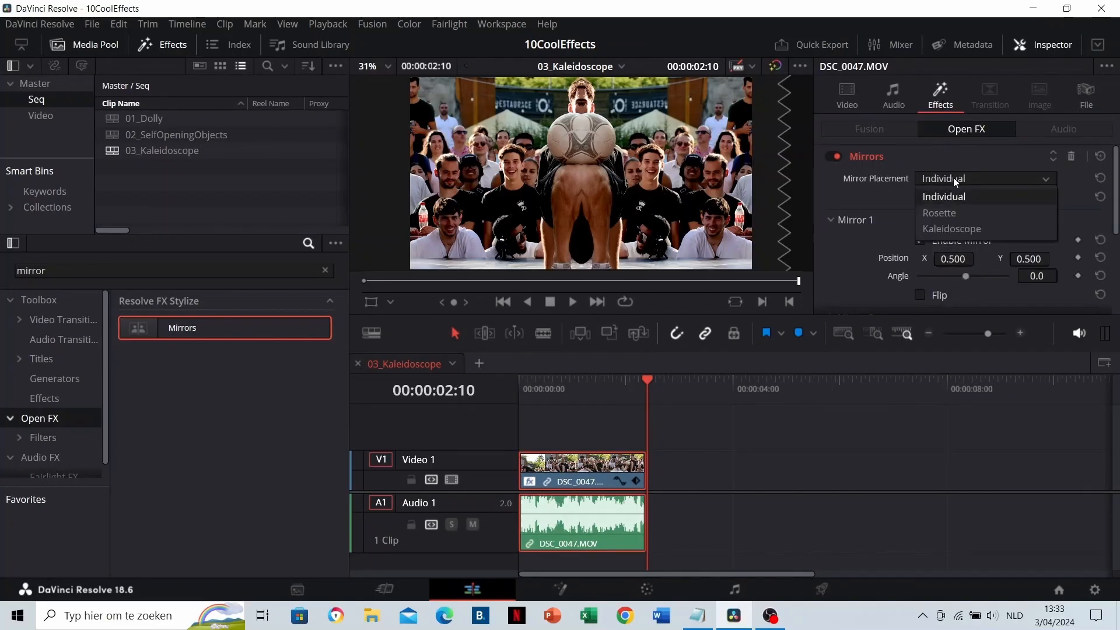
left_click(951, 229)
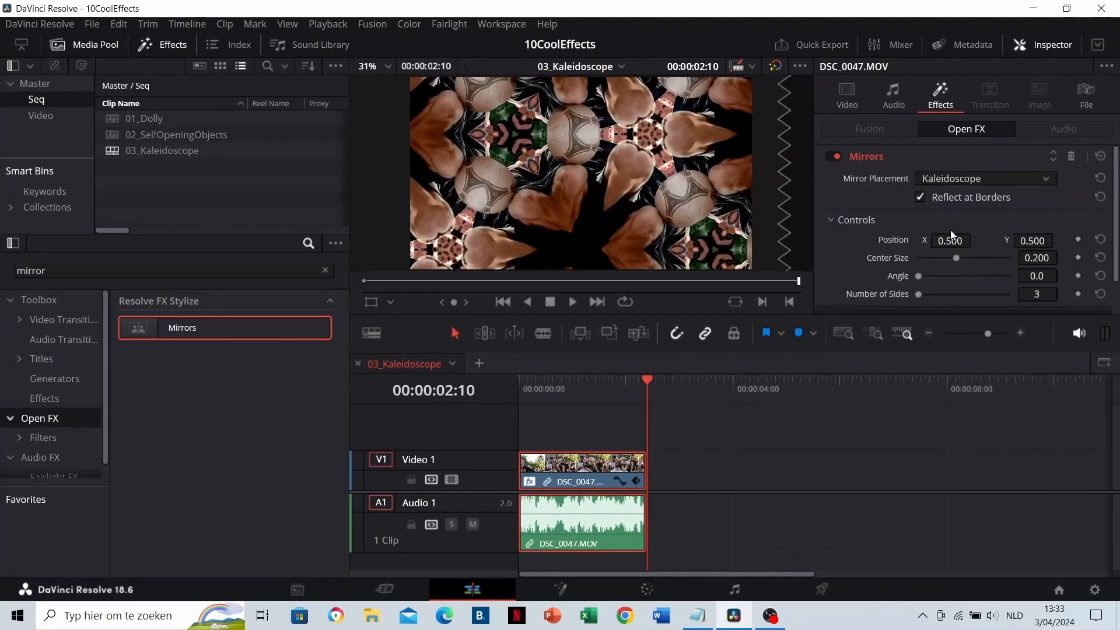
left_click_drag(956, 257, 1010, 258)
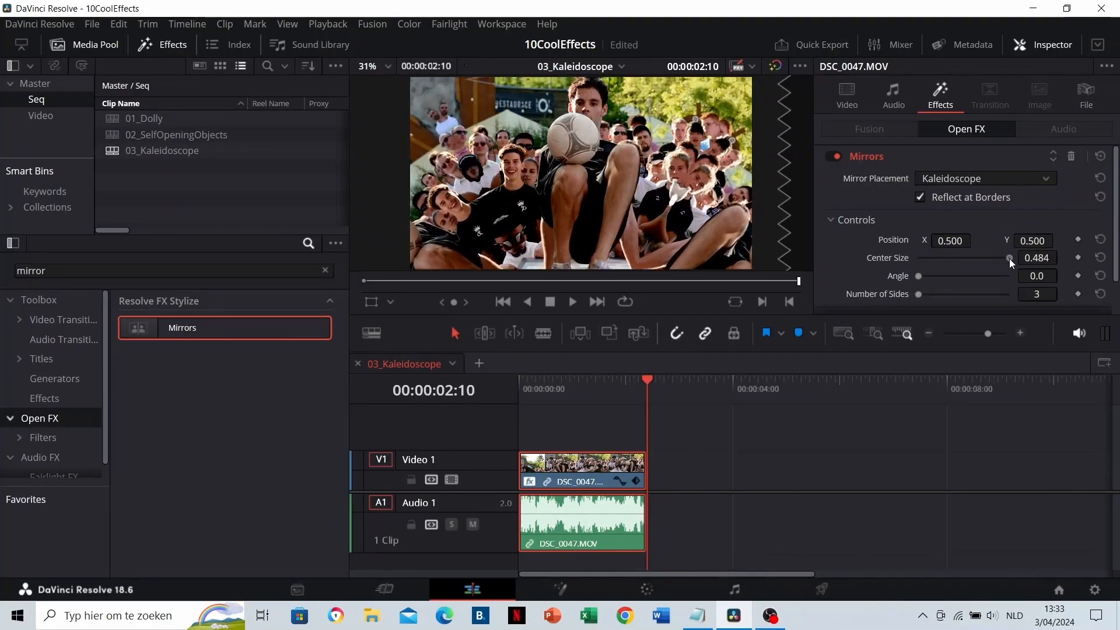
left_click(521, 387)
key("space")
Keyframe the Mirrors Angle at the clip's first frame, set it to 135.7 at 00:00:02:10, and play the clip from the start.
left_click(521, 387)
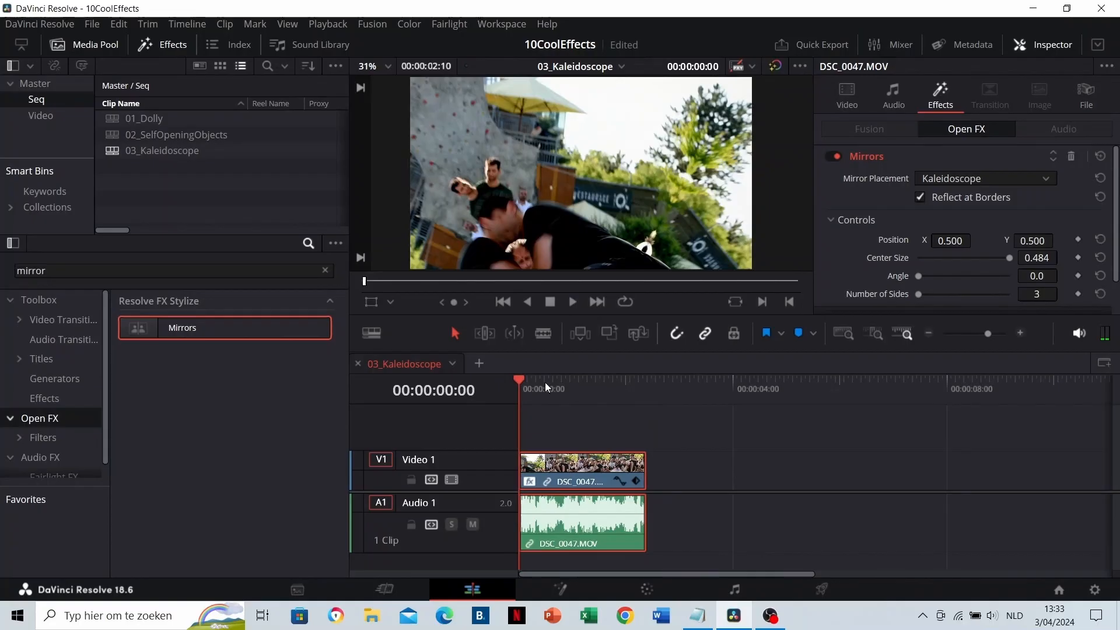
left_click(1078, 276)
left_click(644, 390)
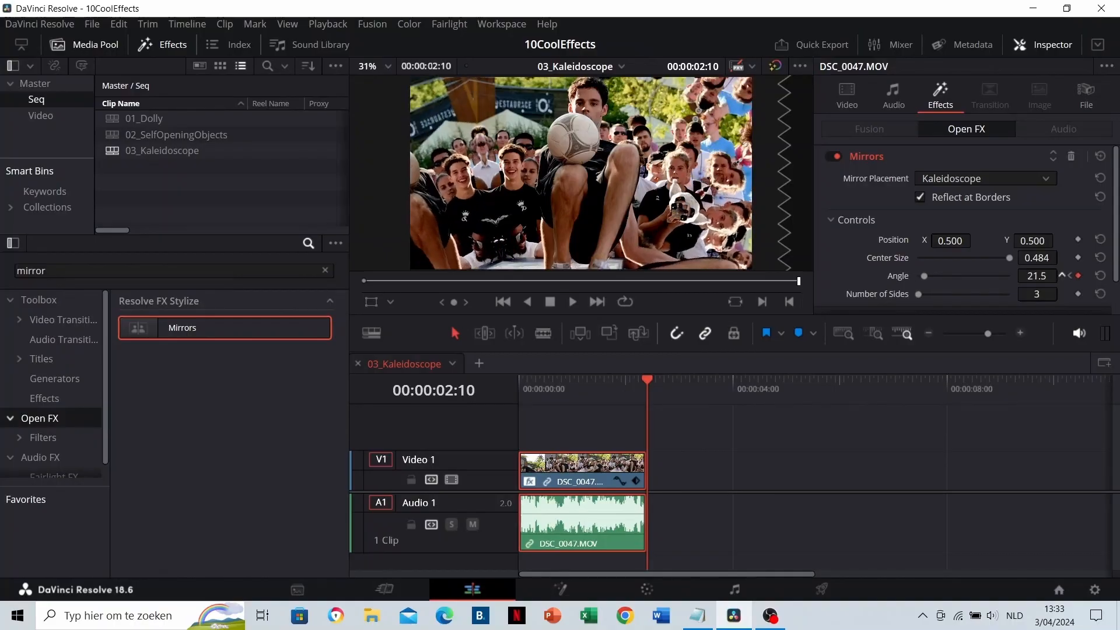
left_click_drag(1037, 276, 1056, 276)
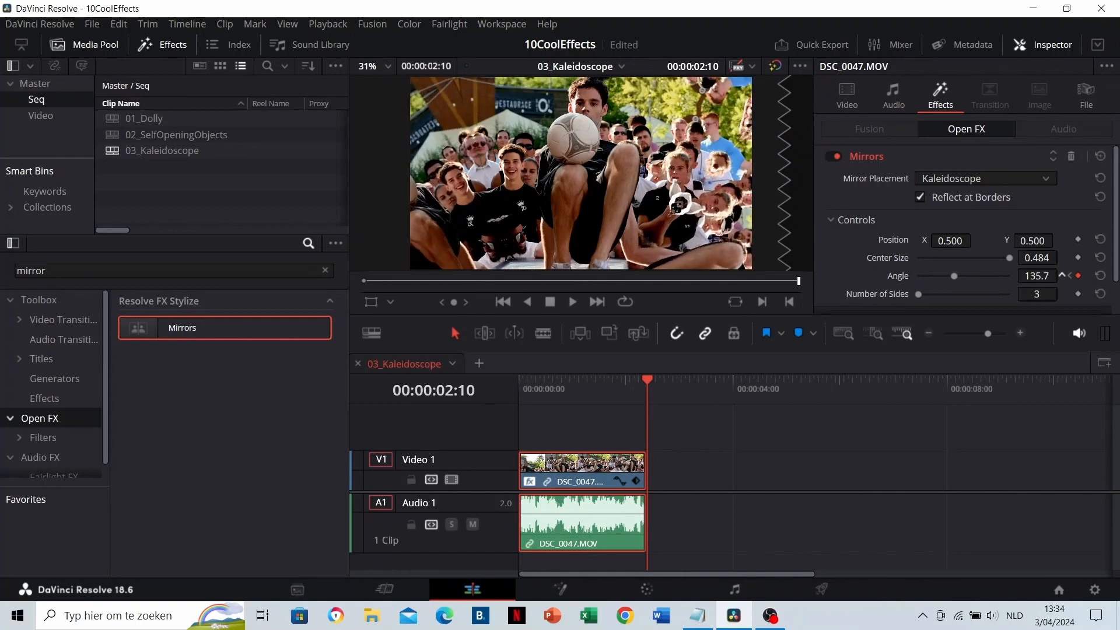
left_click(524, 384)
key("space")
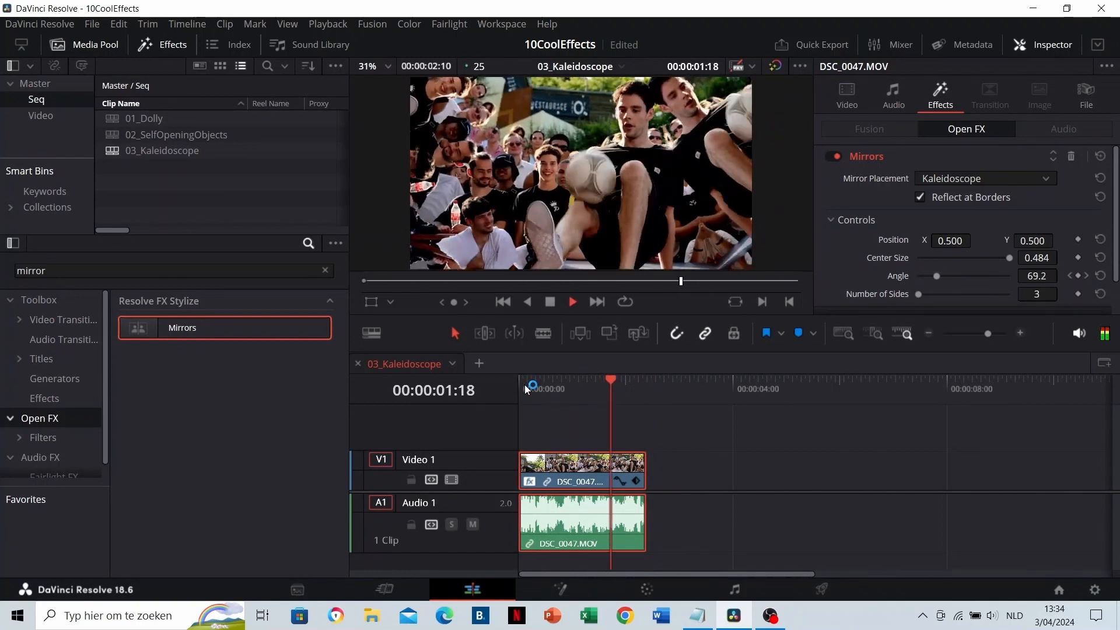